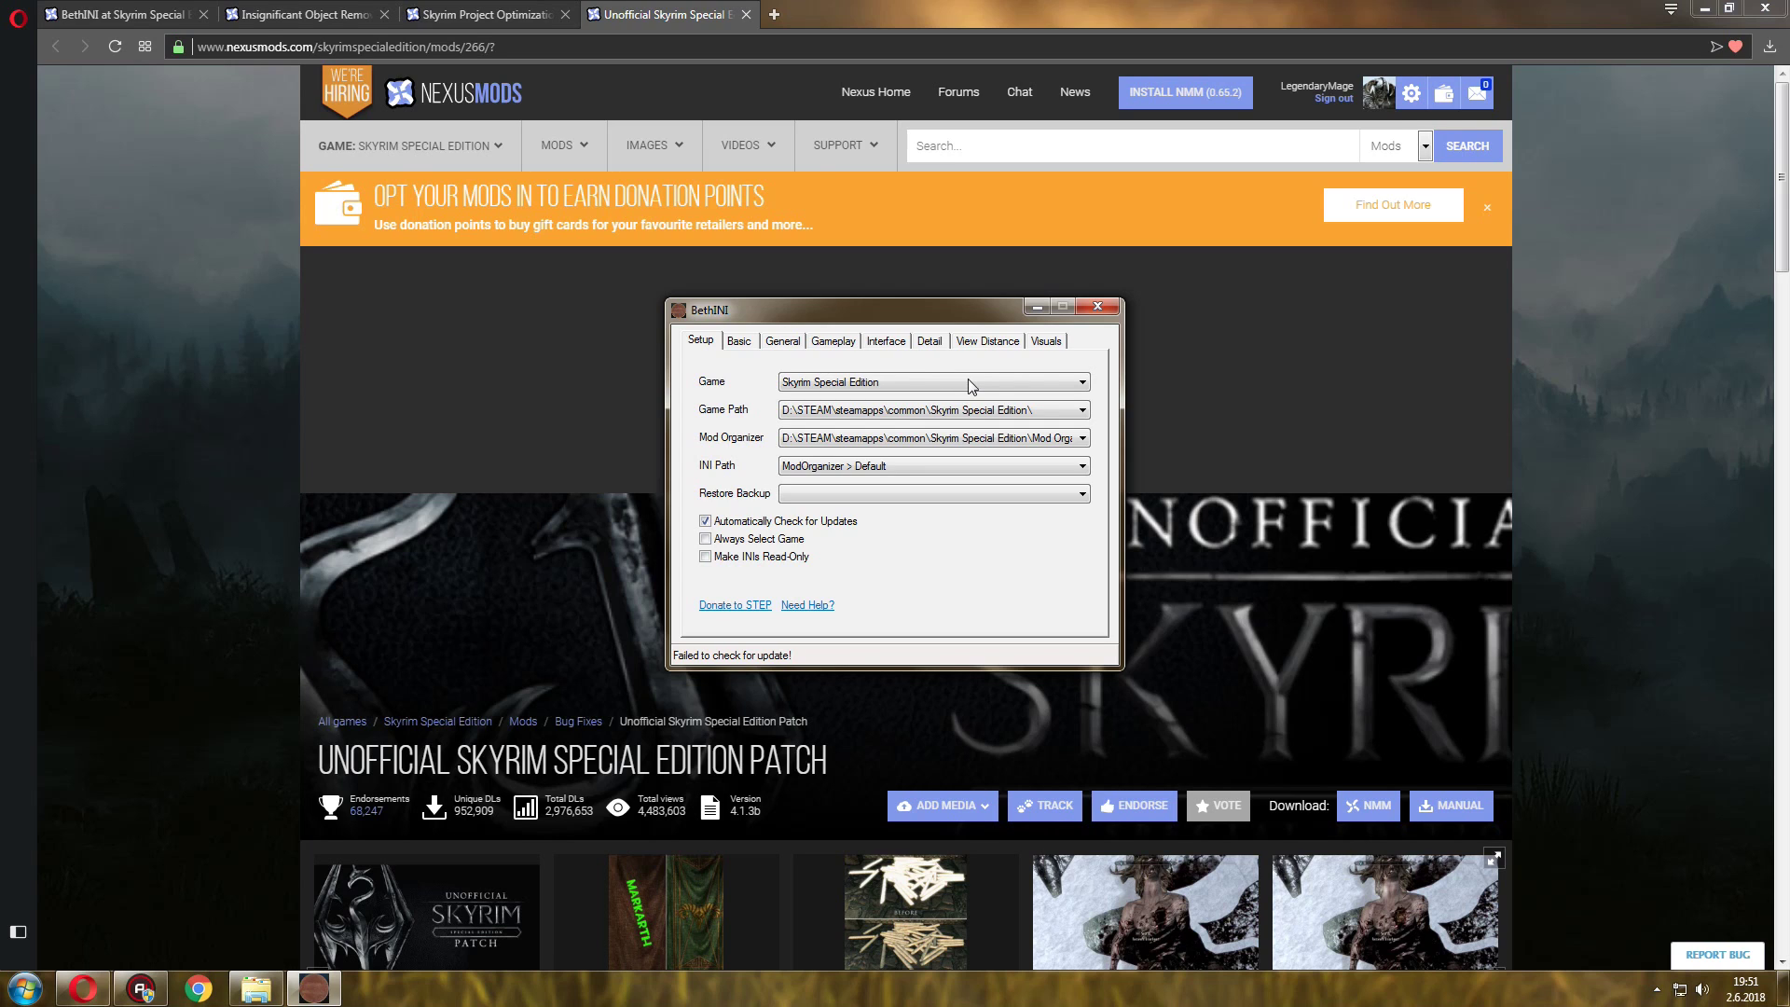
Bring up the USSEP mod page and read through its description.
click(669, 9)
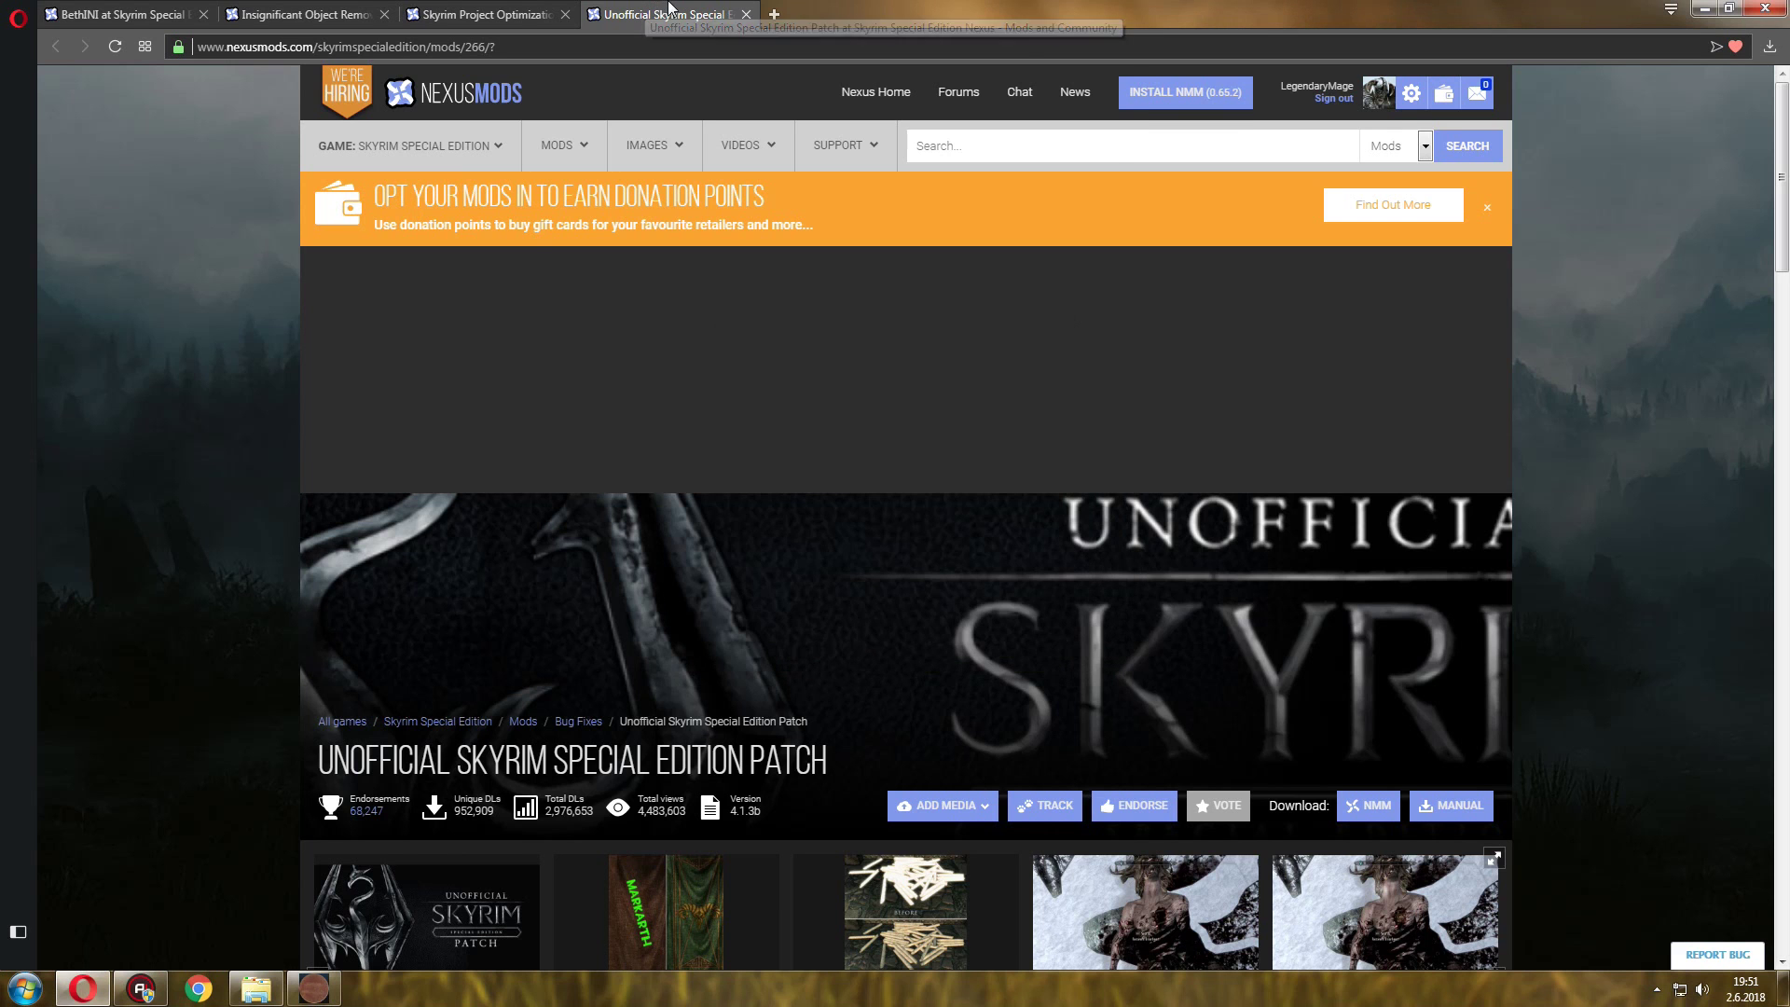
scroll(1111, 159, down, 10)
scroll(1112, 164, up, 7)
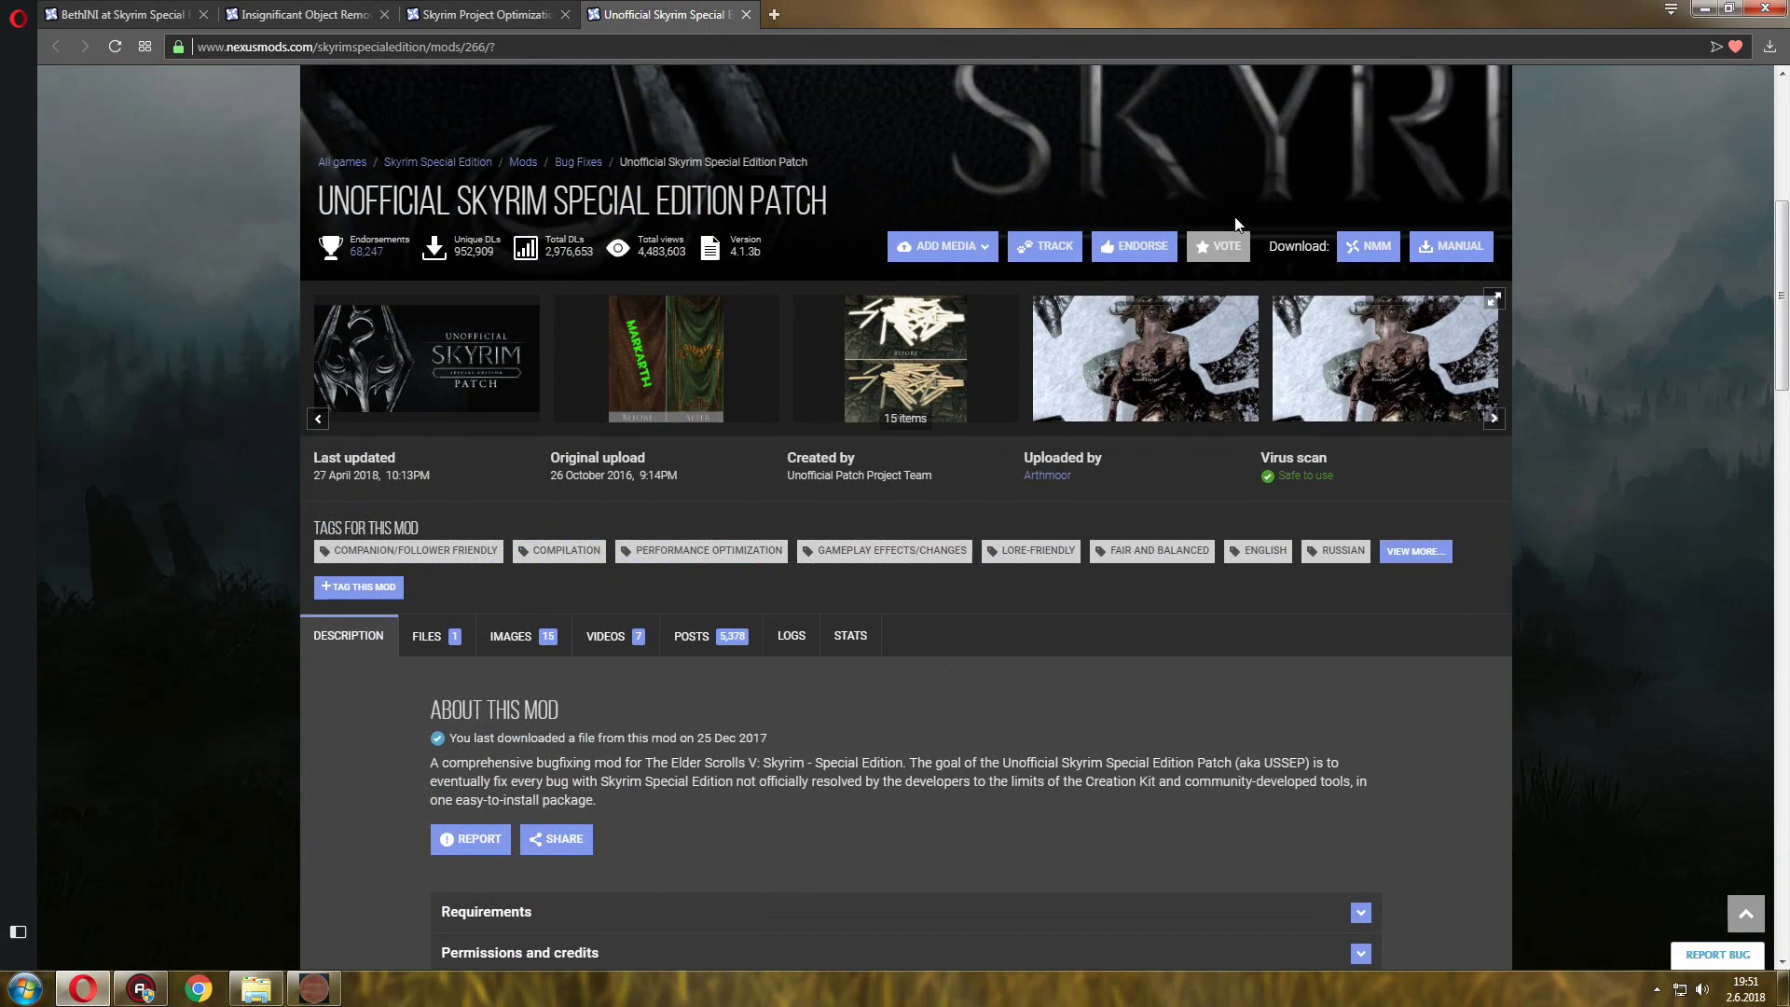
scroll(1193, 225, down, 7)
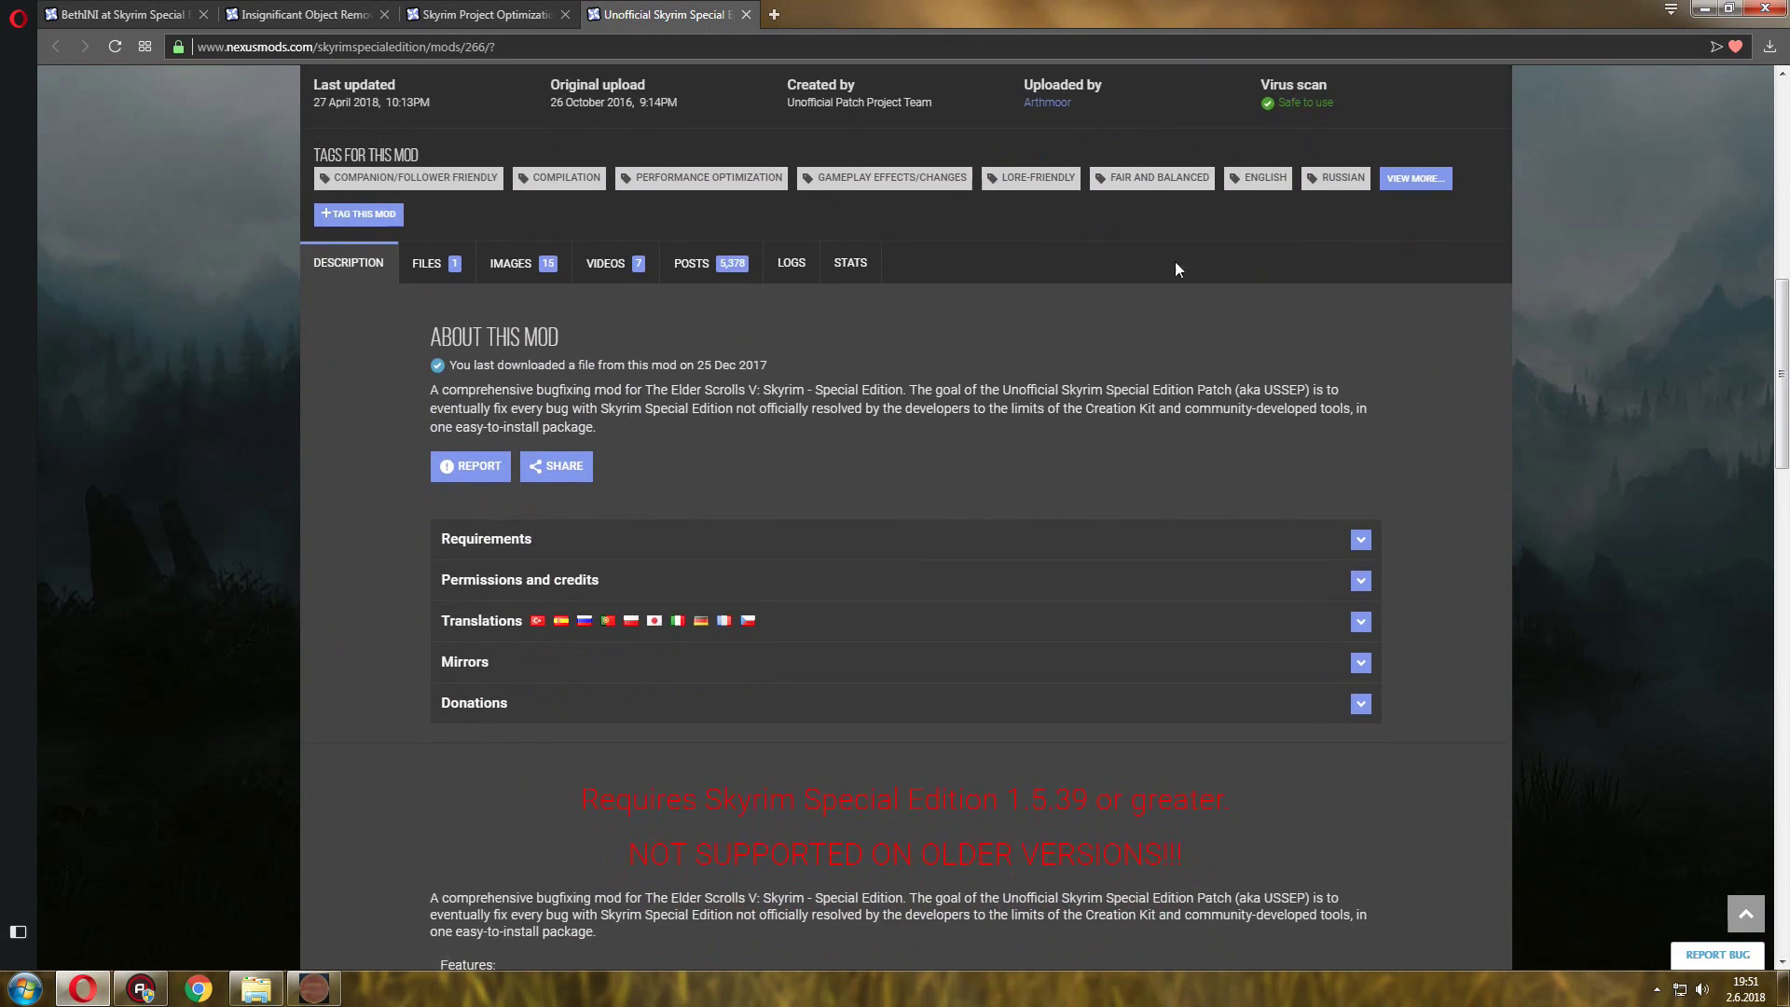
scroll(1175, 261, down, 9)
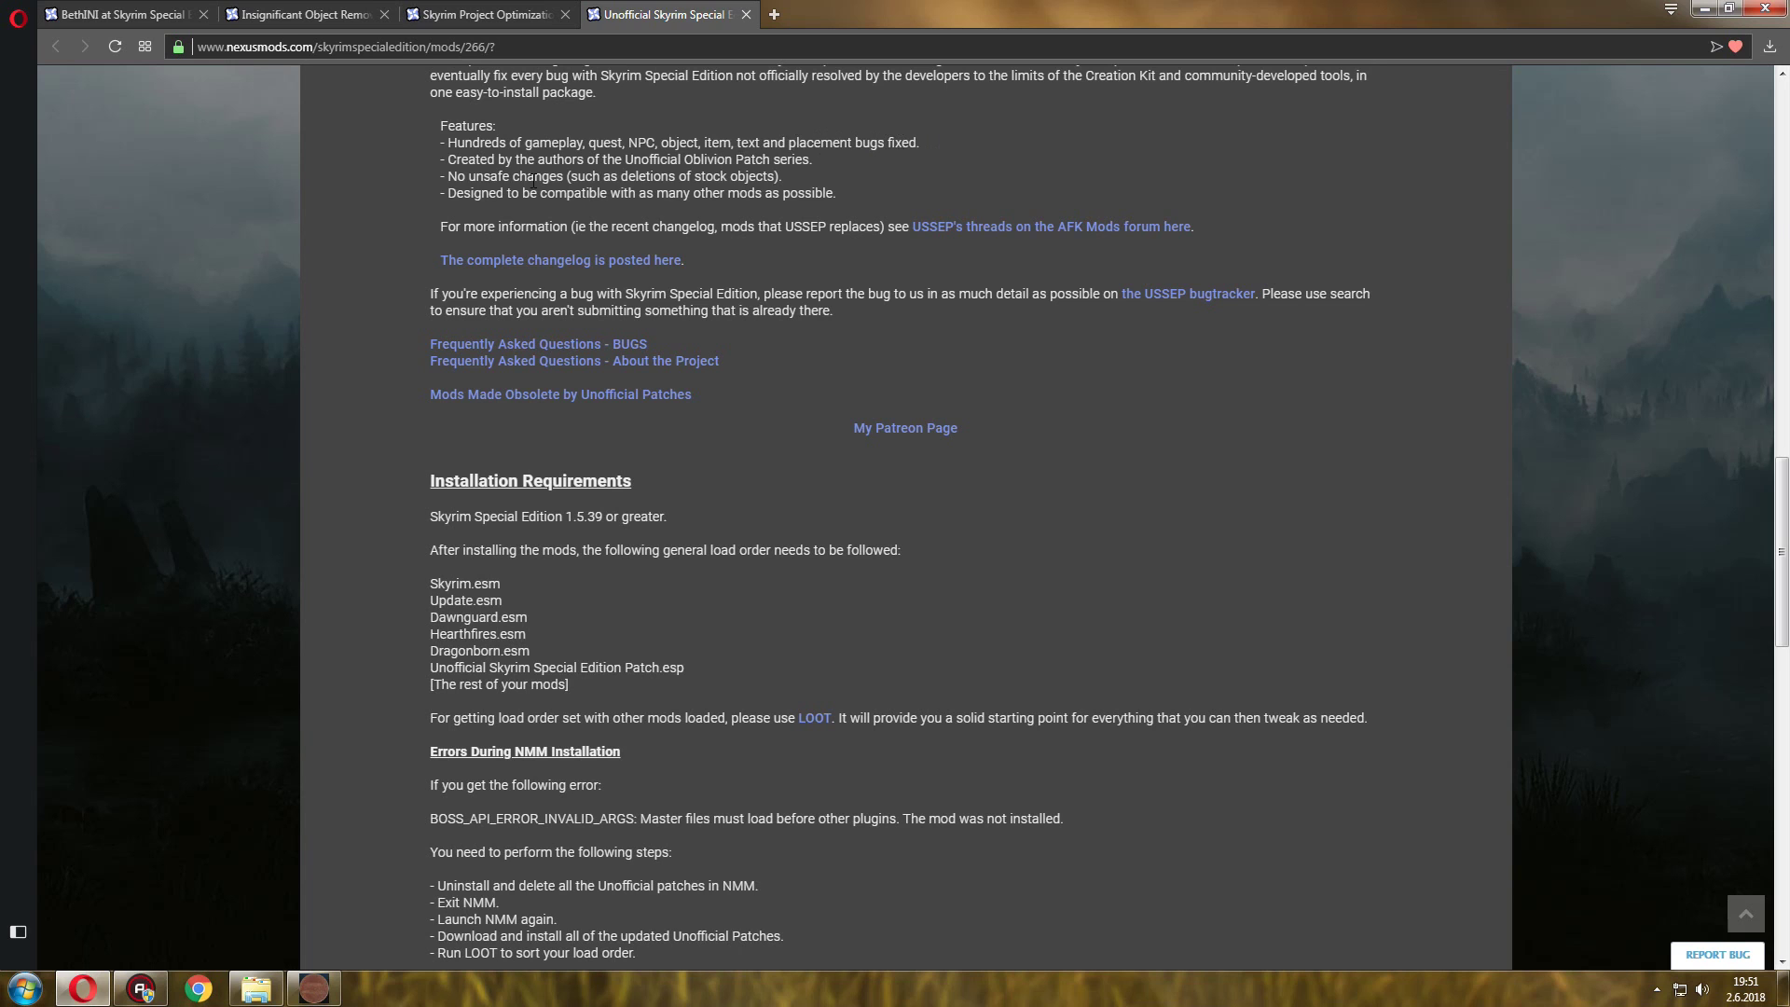
scroll(1078, 181, down, 4)
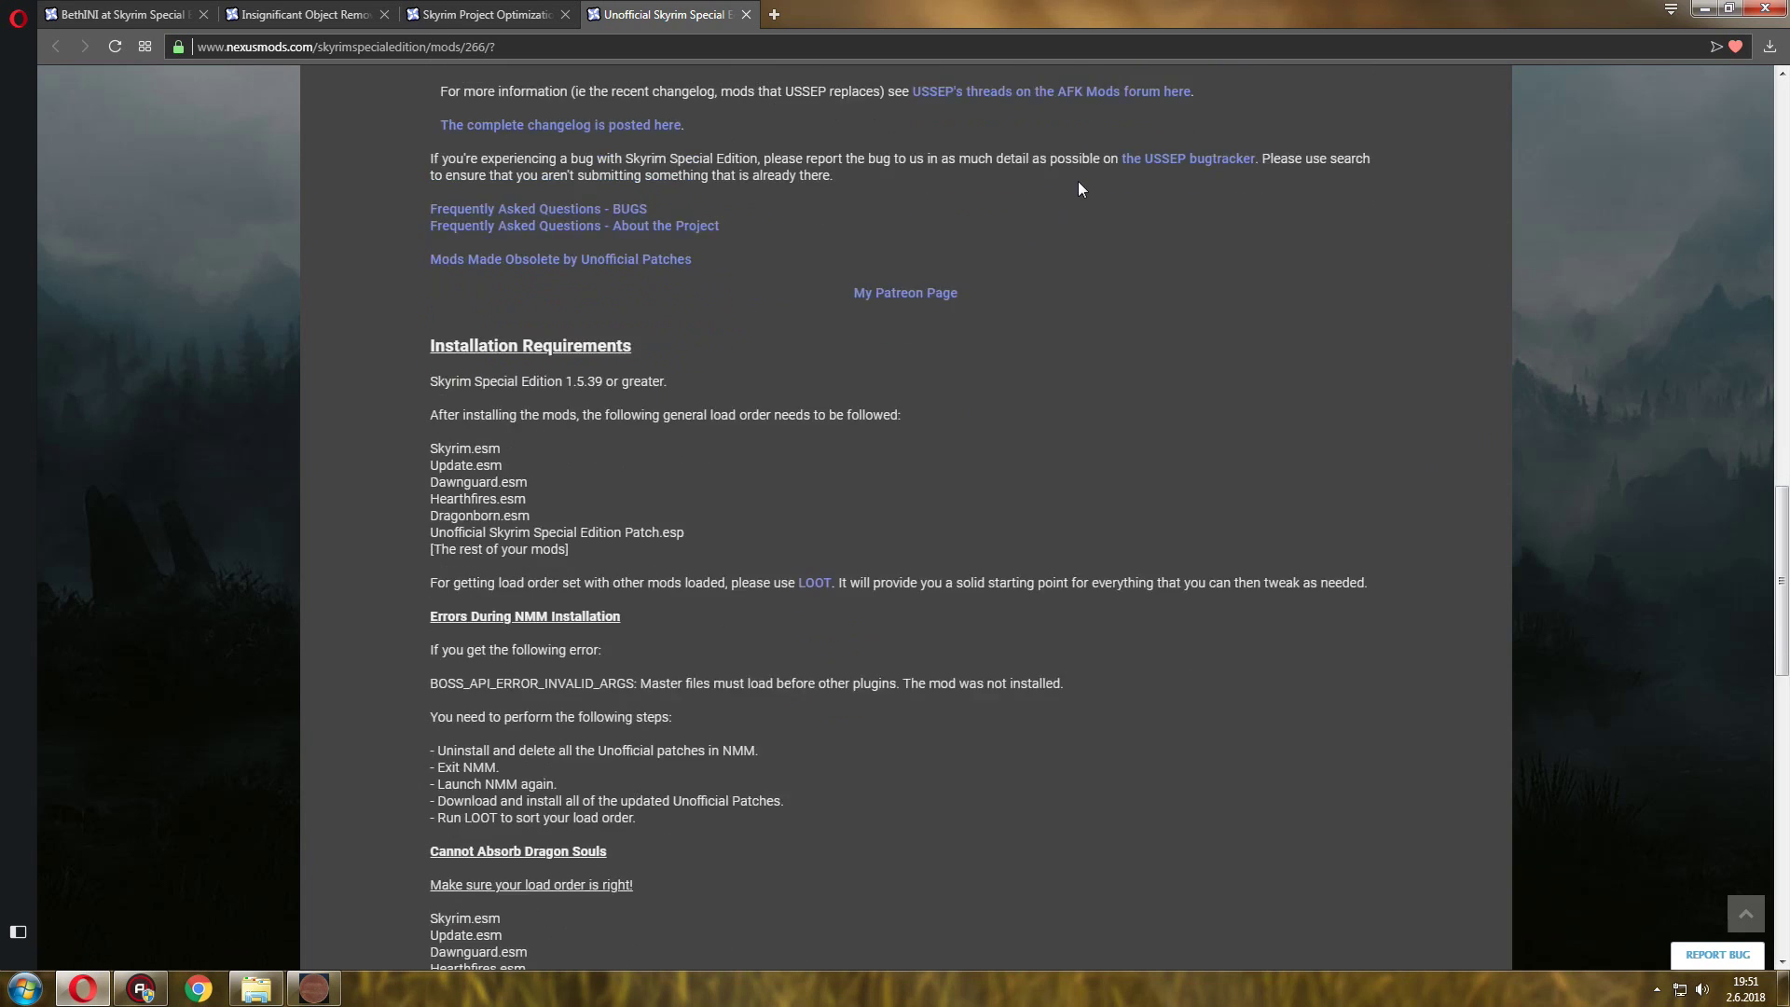
scroll(1131, 229, down, 1)
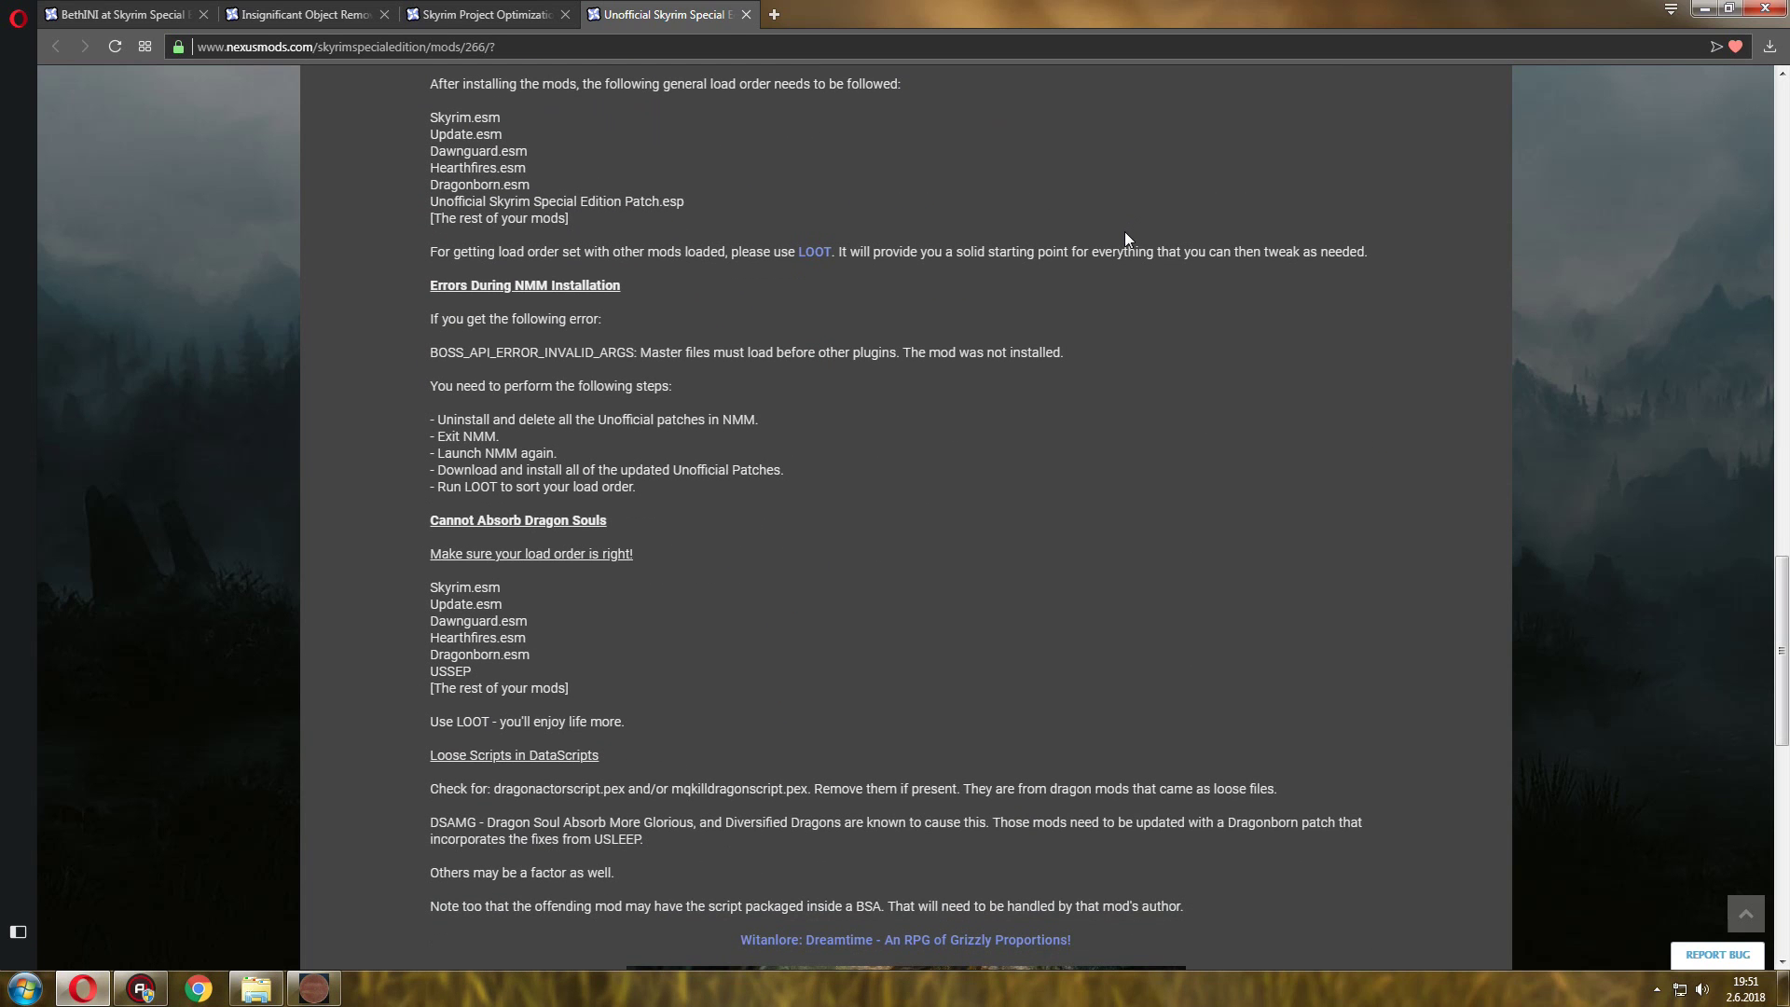
scroll(1125, 224, down, 1)
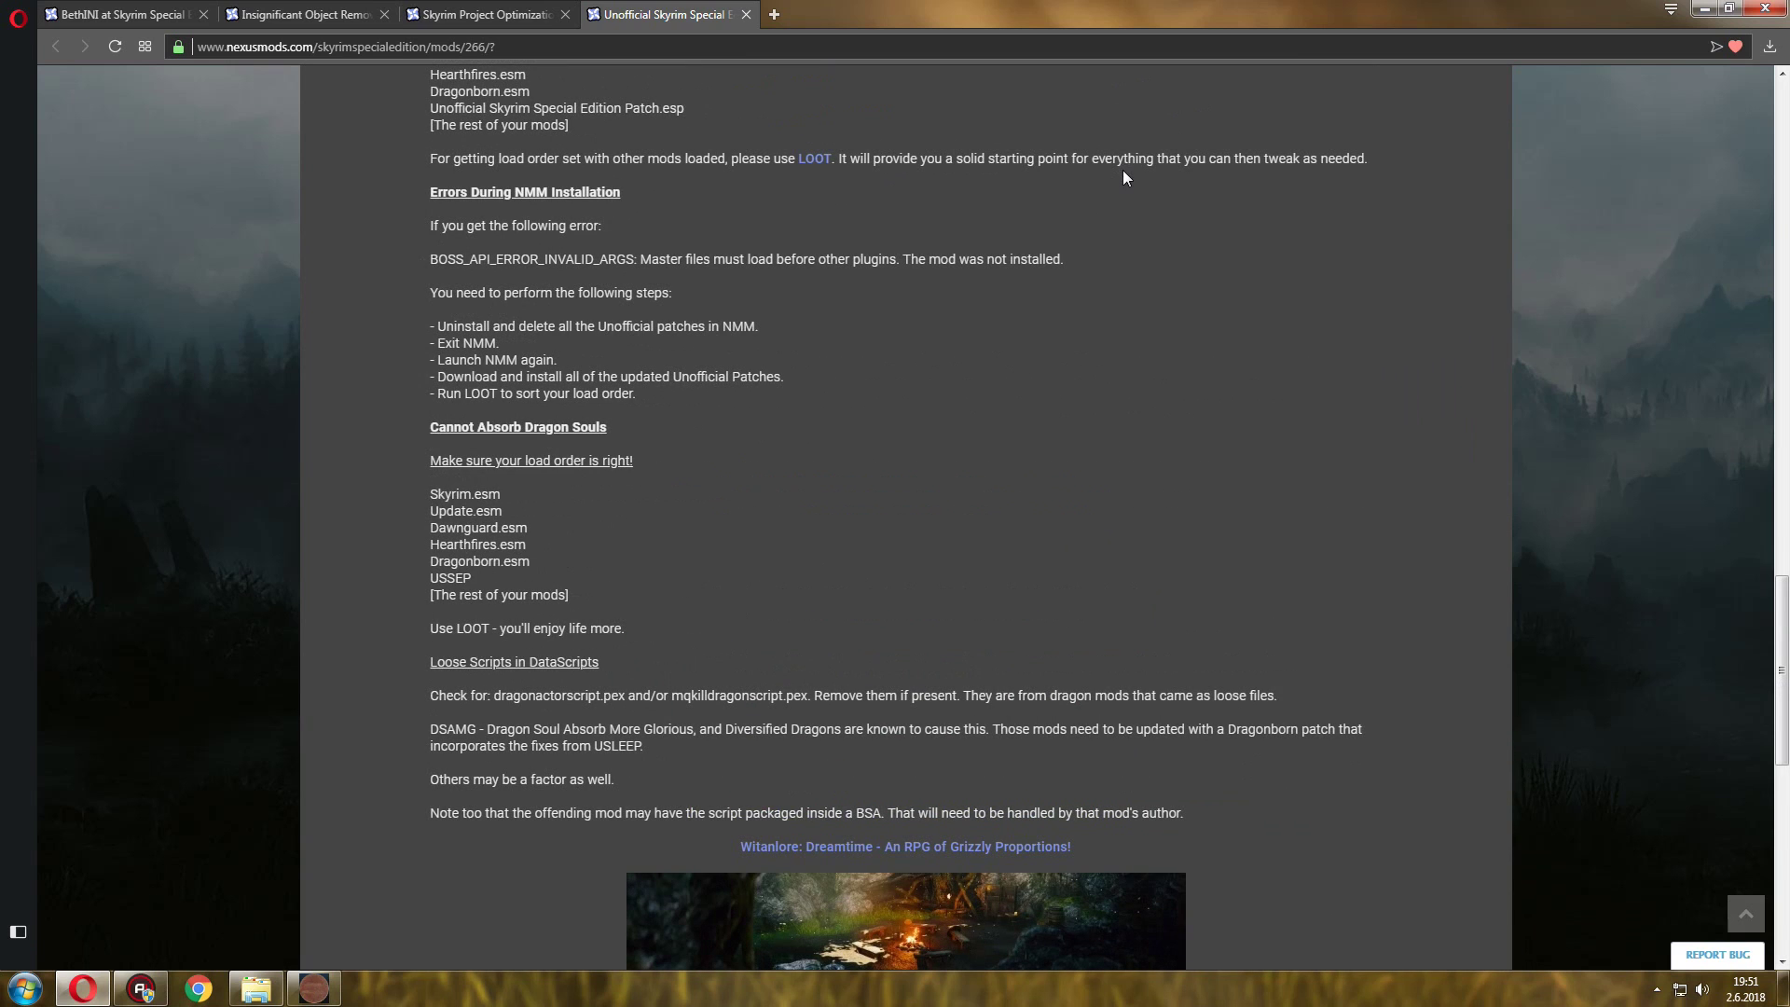
scroll(1110, 207, up, 8)
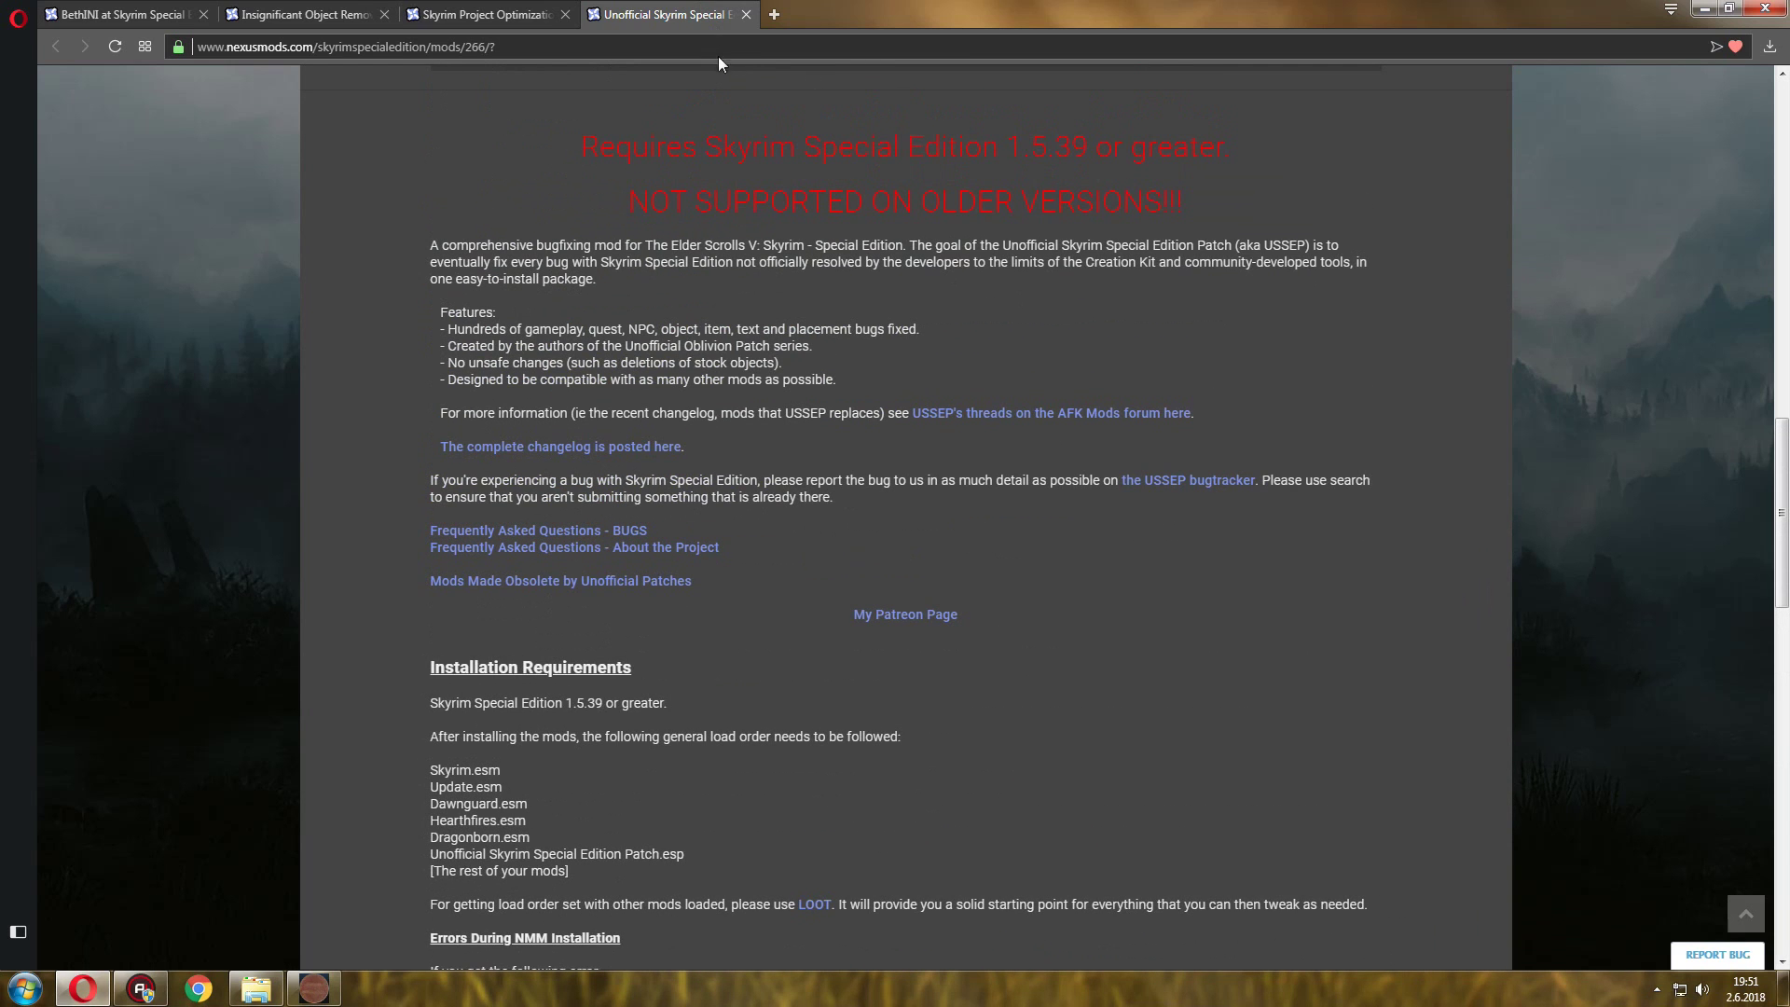
Read USSEP's installation requirements and load order, then return to BethINI's Setup page.
click(684, 53)
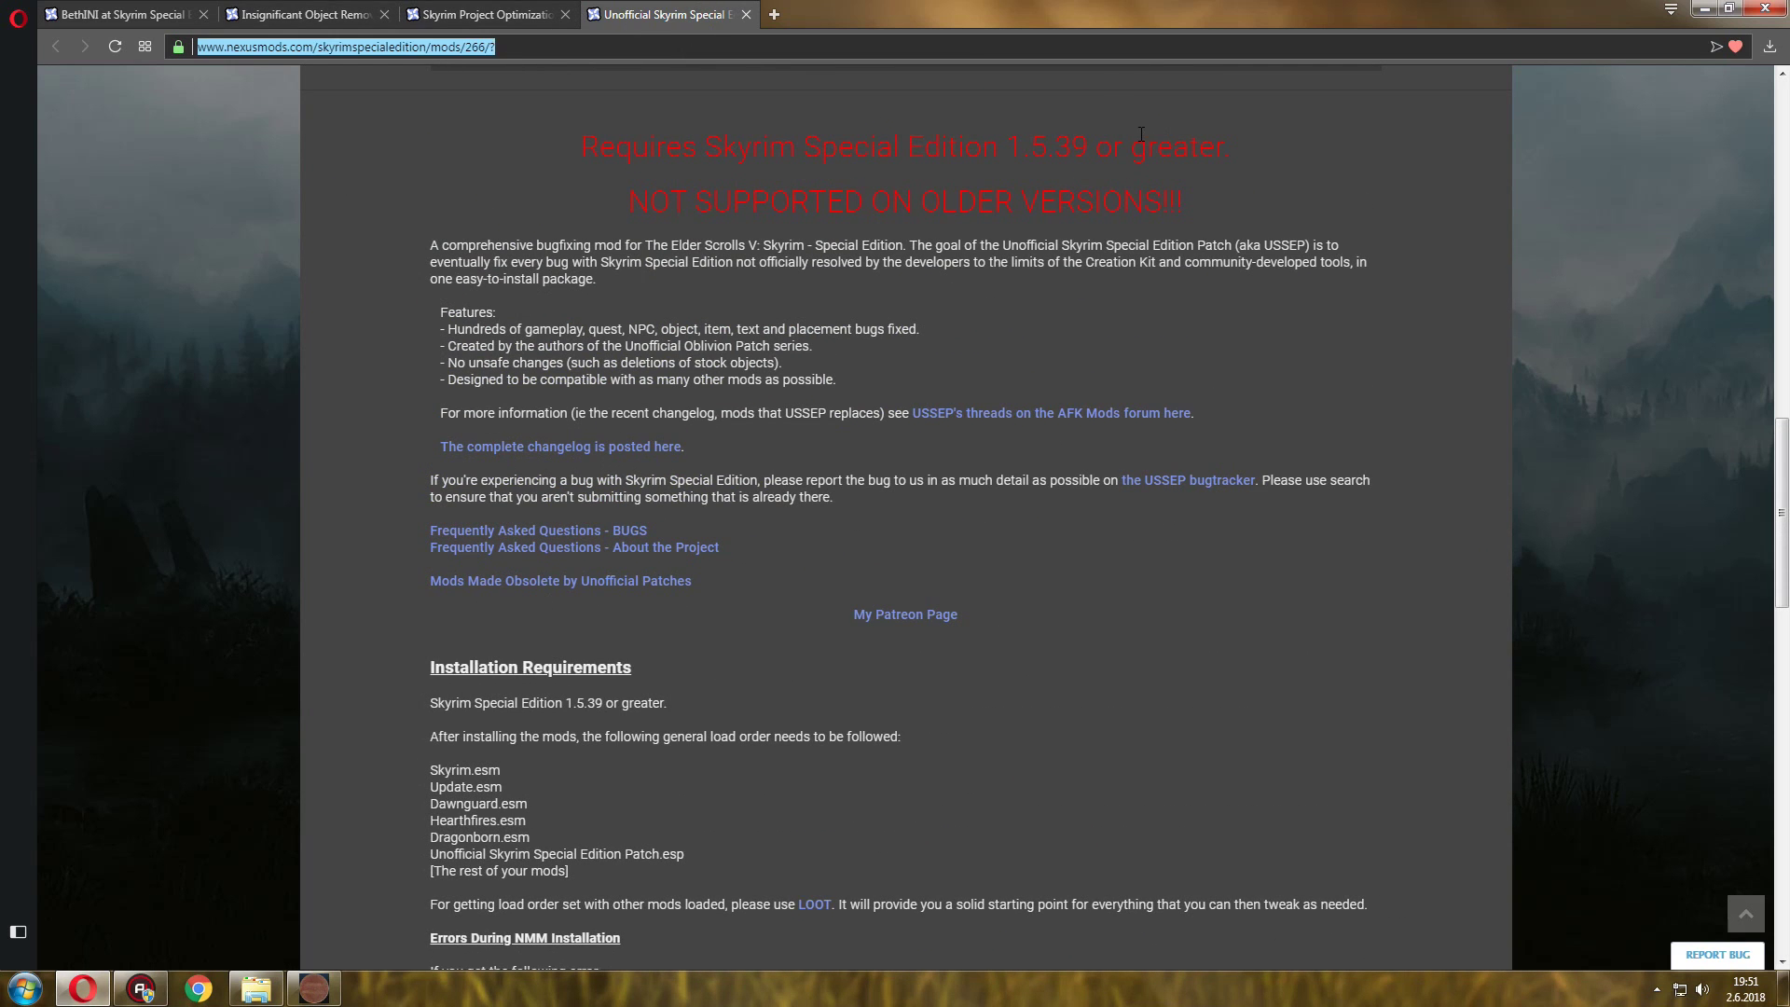
click(1100, 222)
scroll(1073, 264, down, 3)
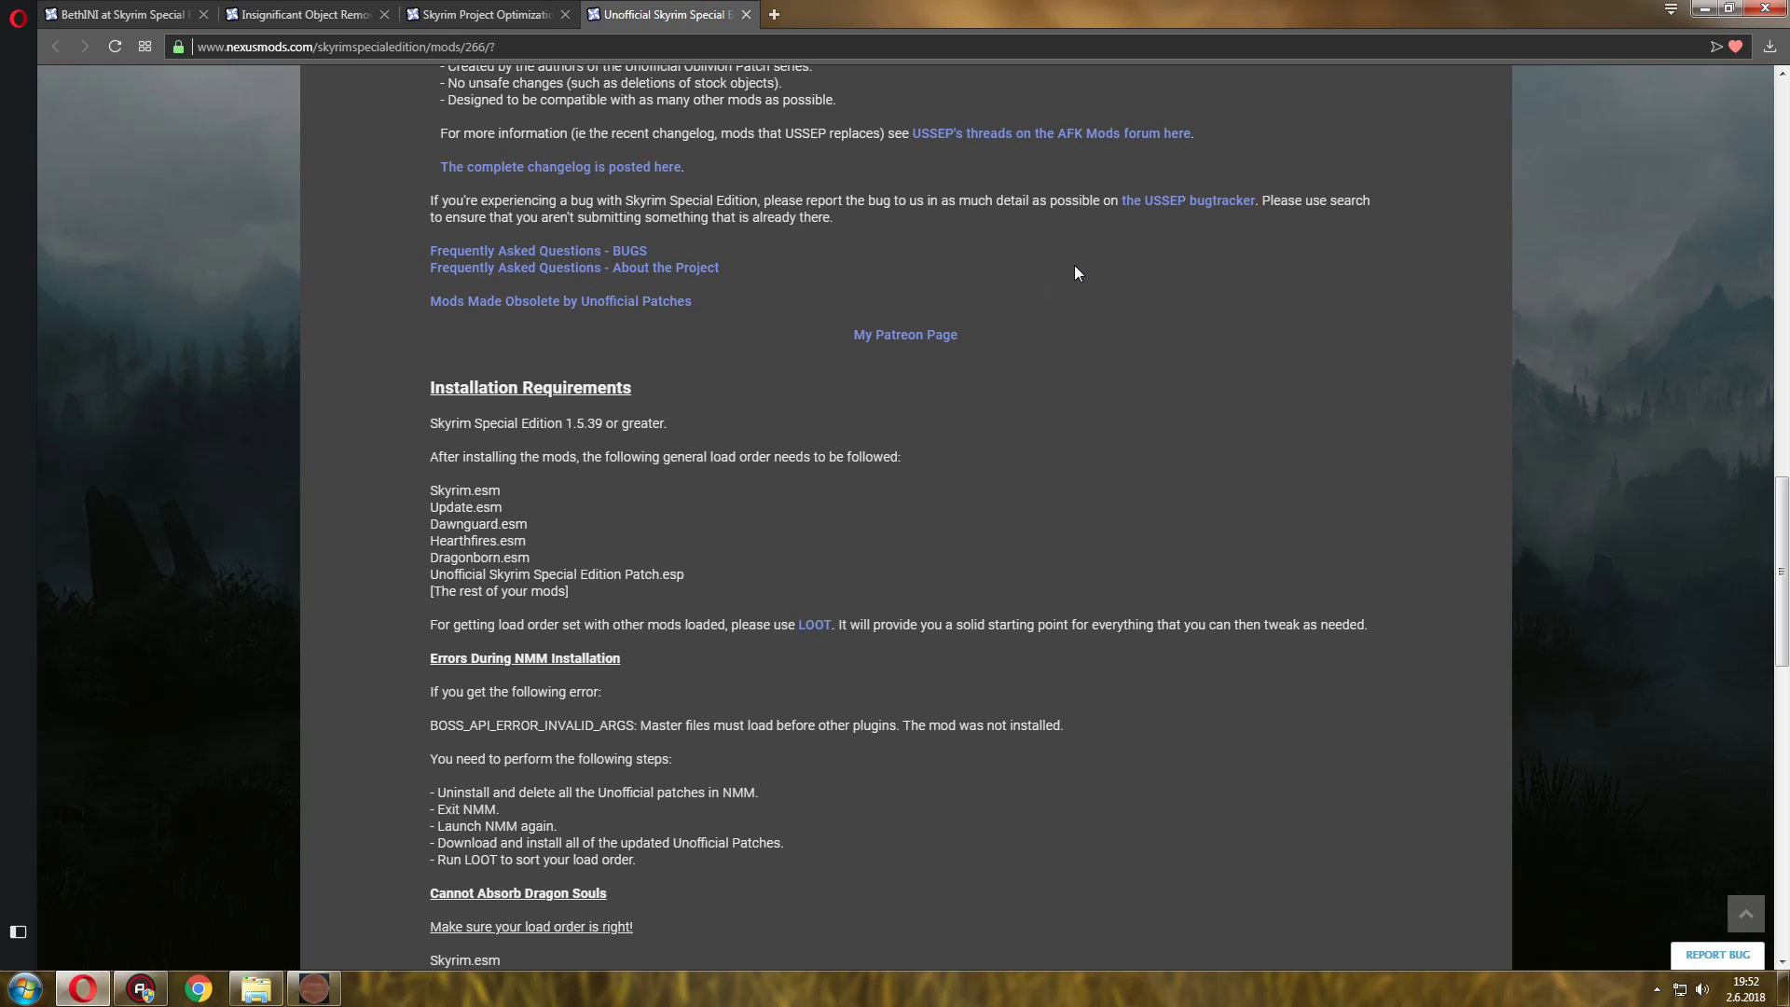
scroll(1077, 273, up, 1)
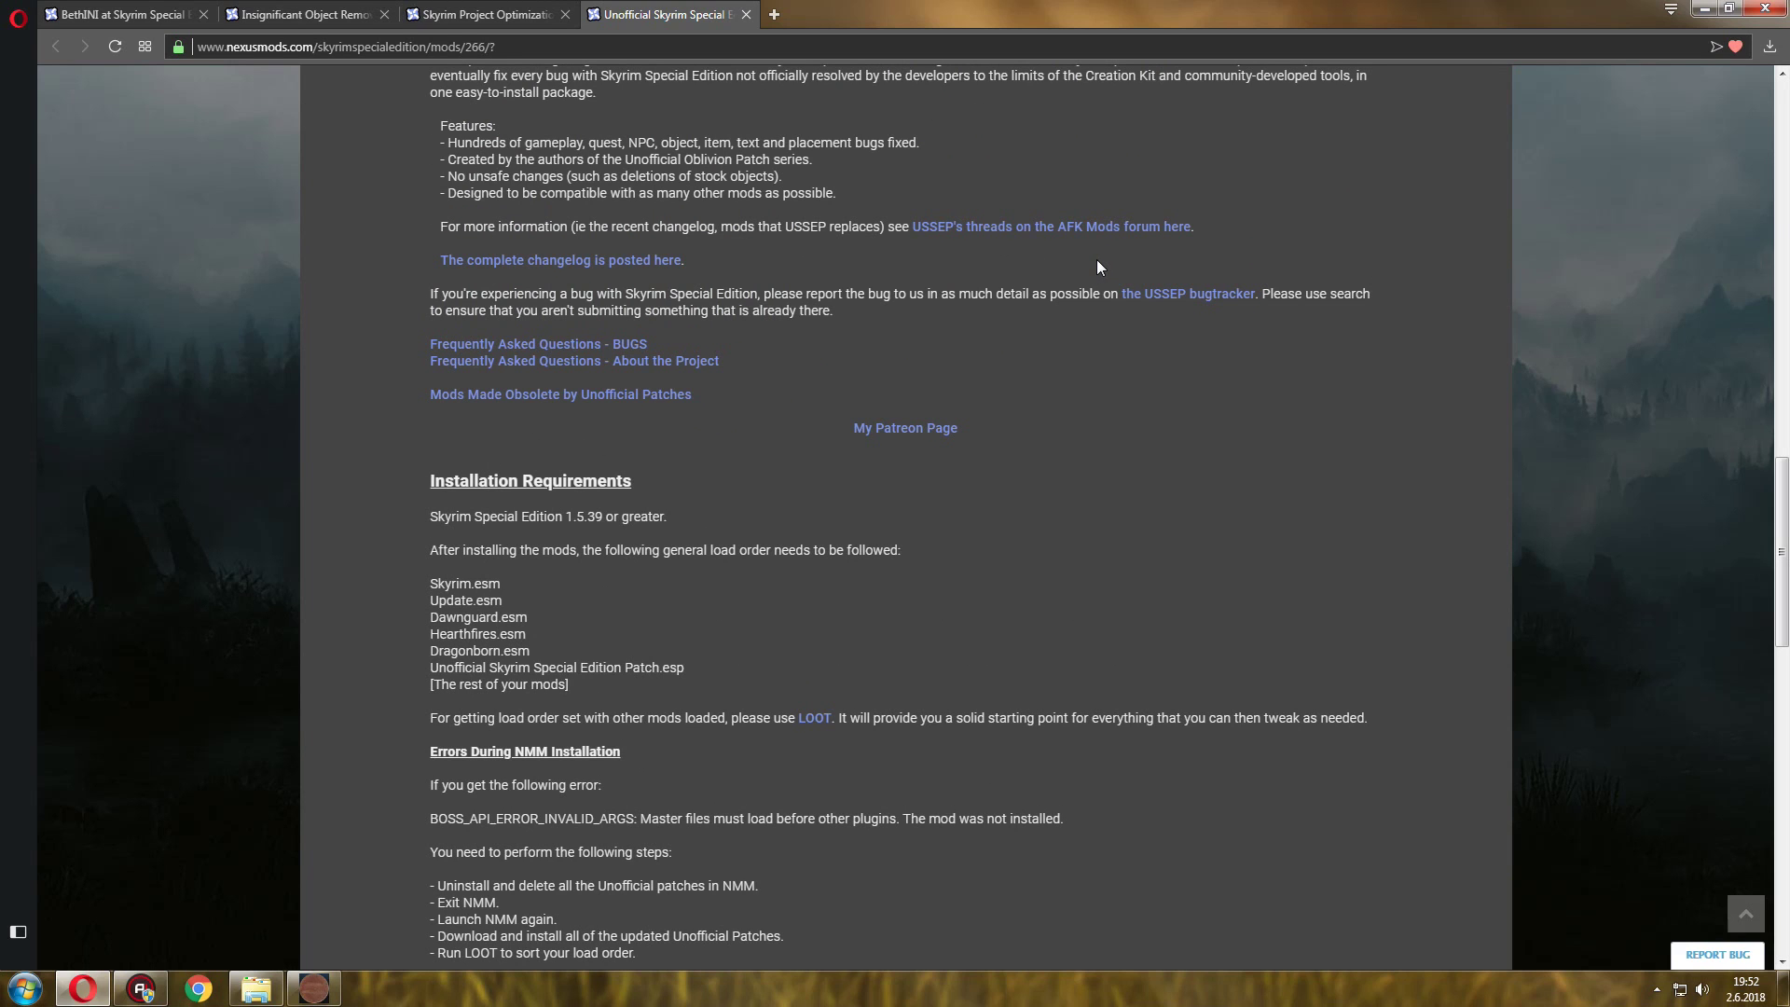
scroll(1097, 263, down, 1)
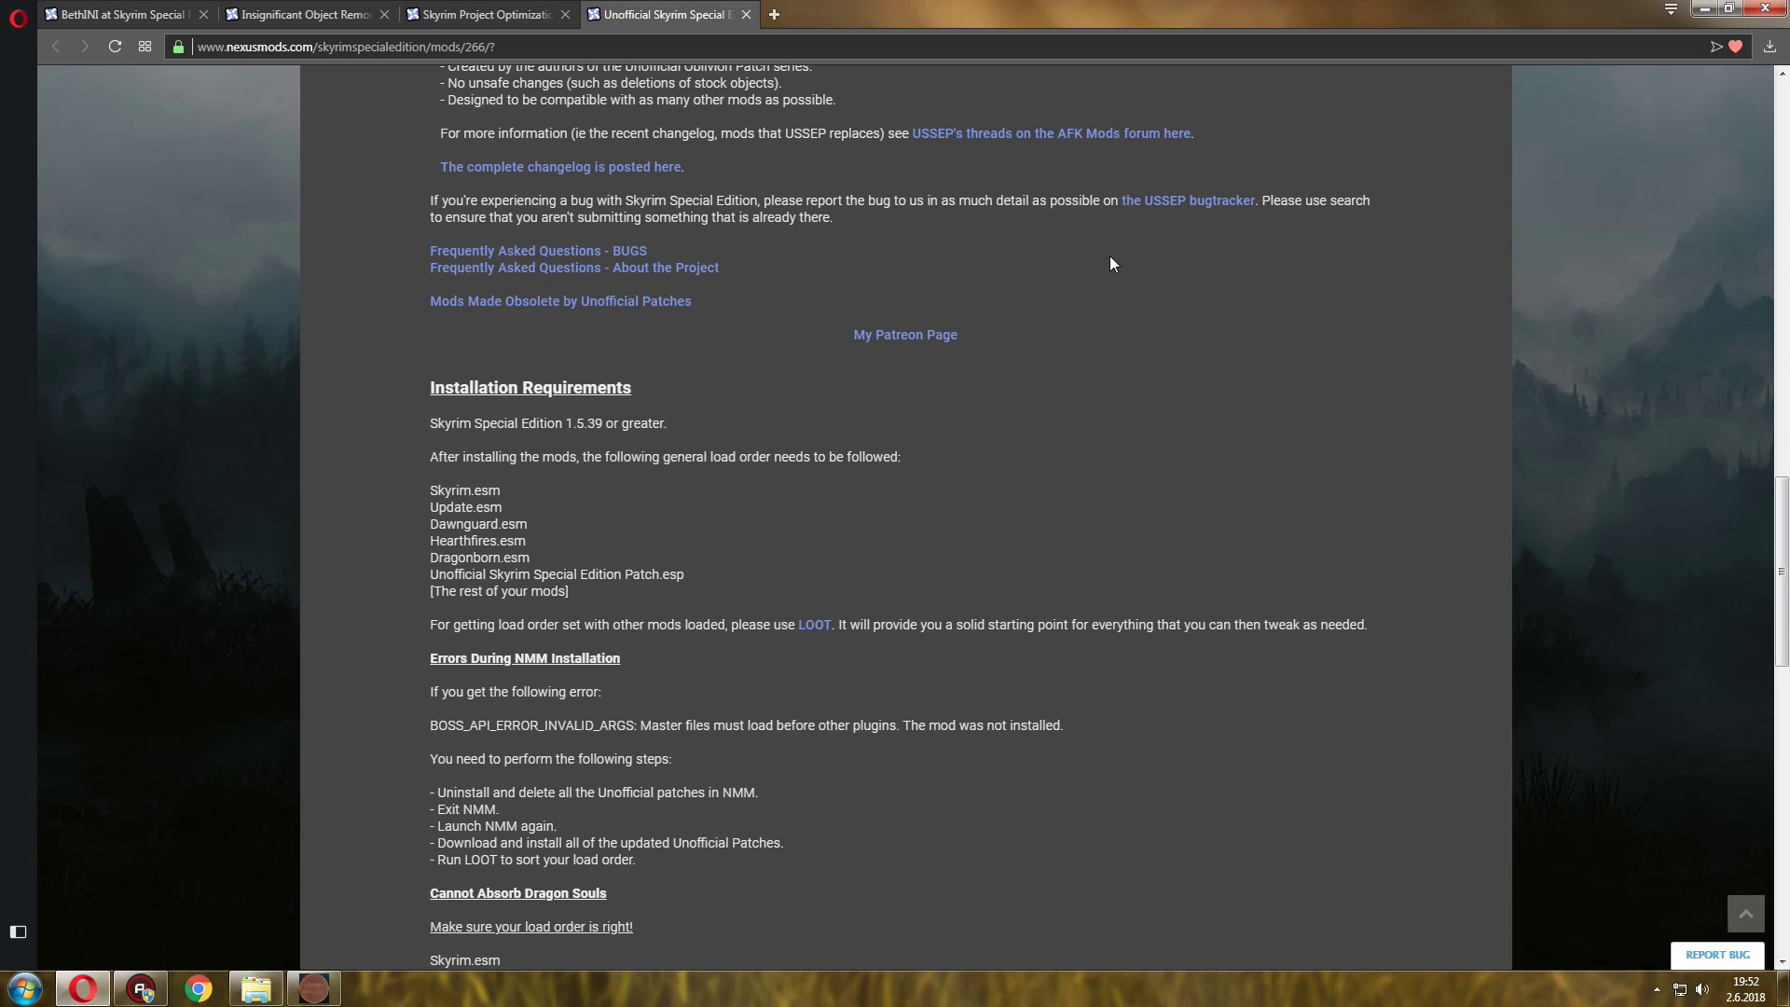
click(261, 992)
Enable Recommended Tweaks on BethINI's Basic tab for the 1920 X 1080, TAA, 60 FPS setup.
mouse_move(82, 994)
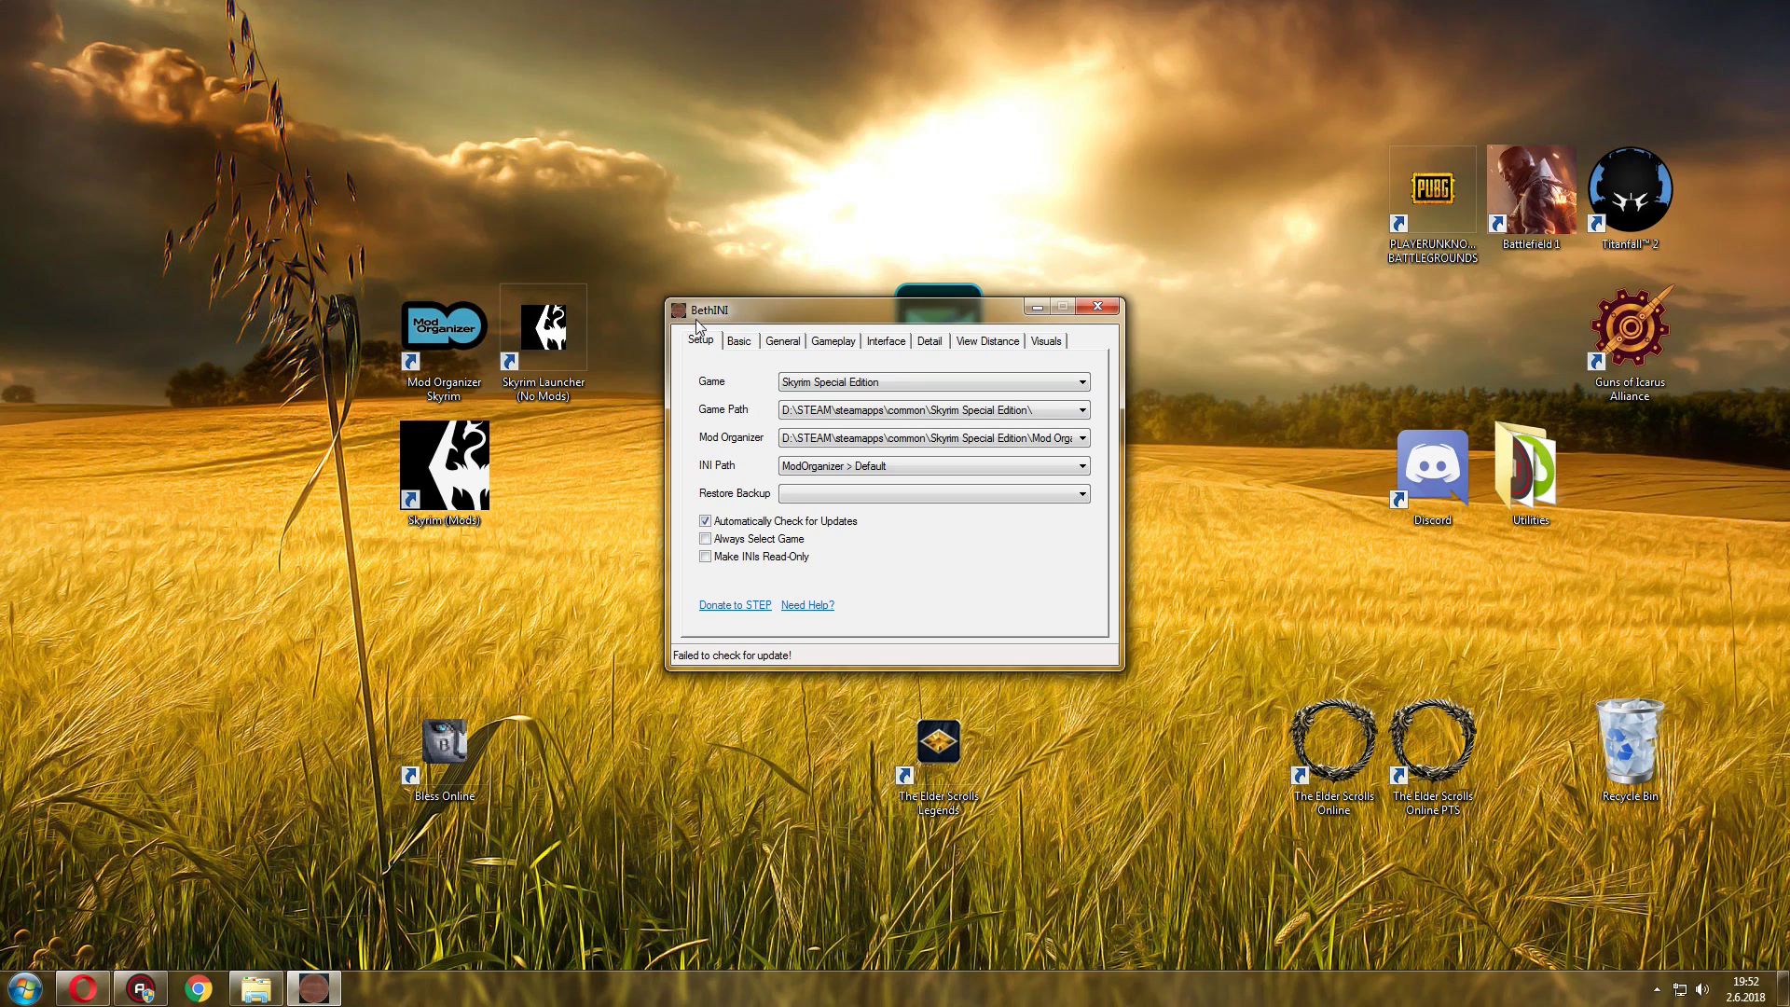
click(738, 342)
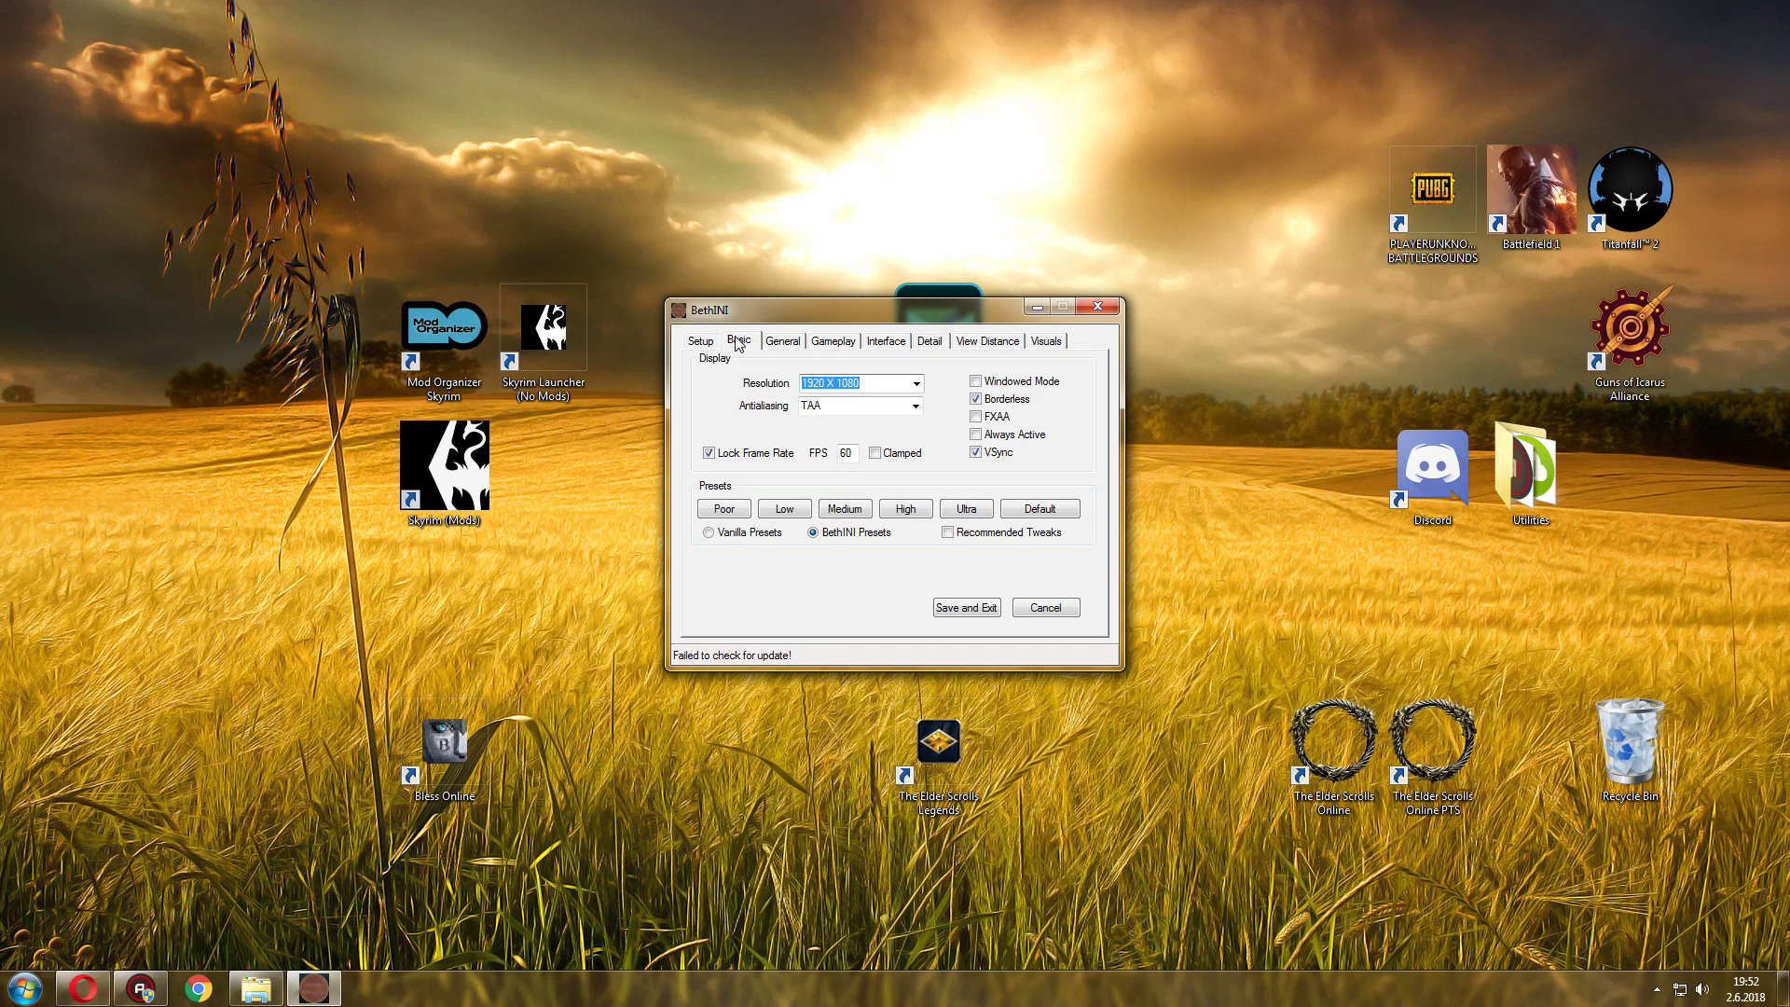
mouse_move(854, 448)
click(947, 533)
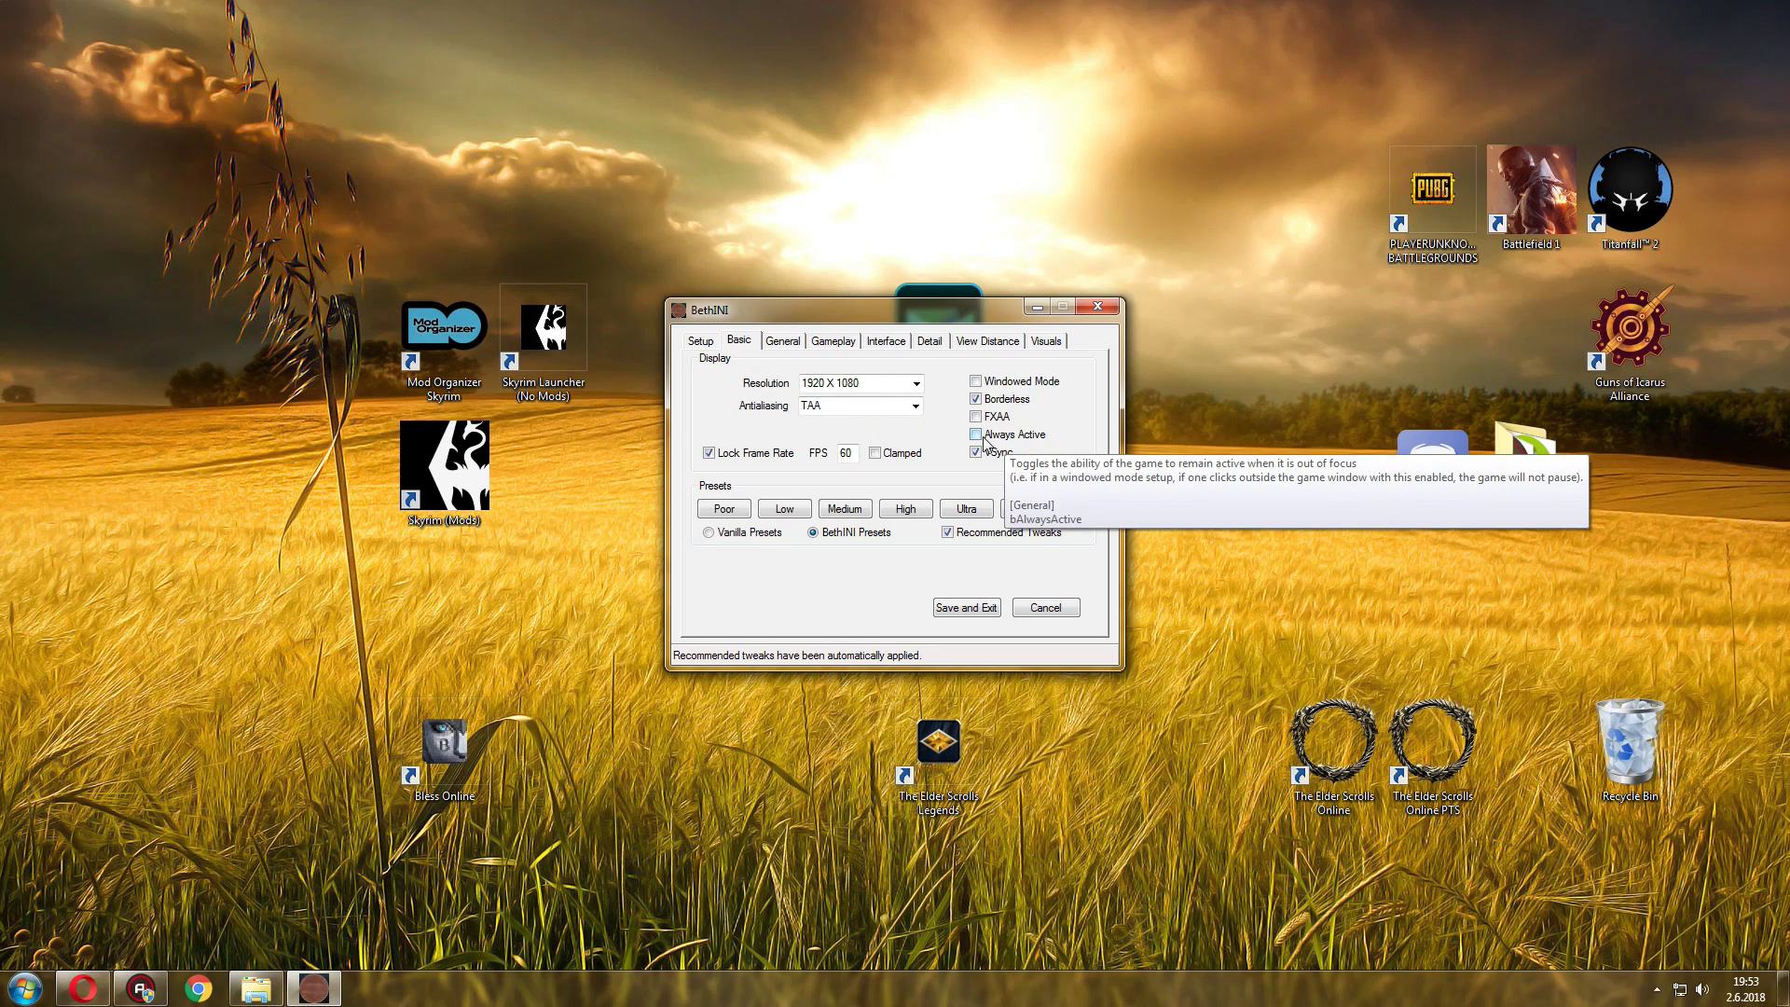
click(702, 343)
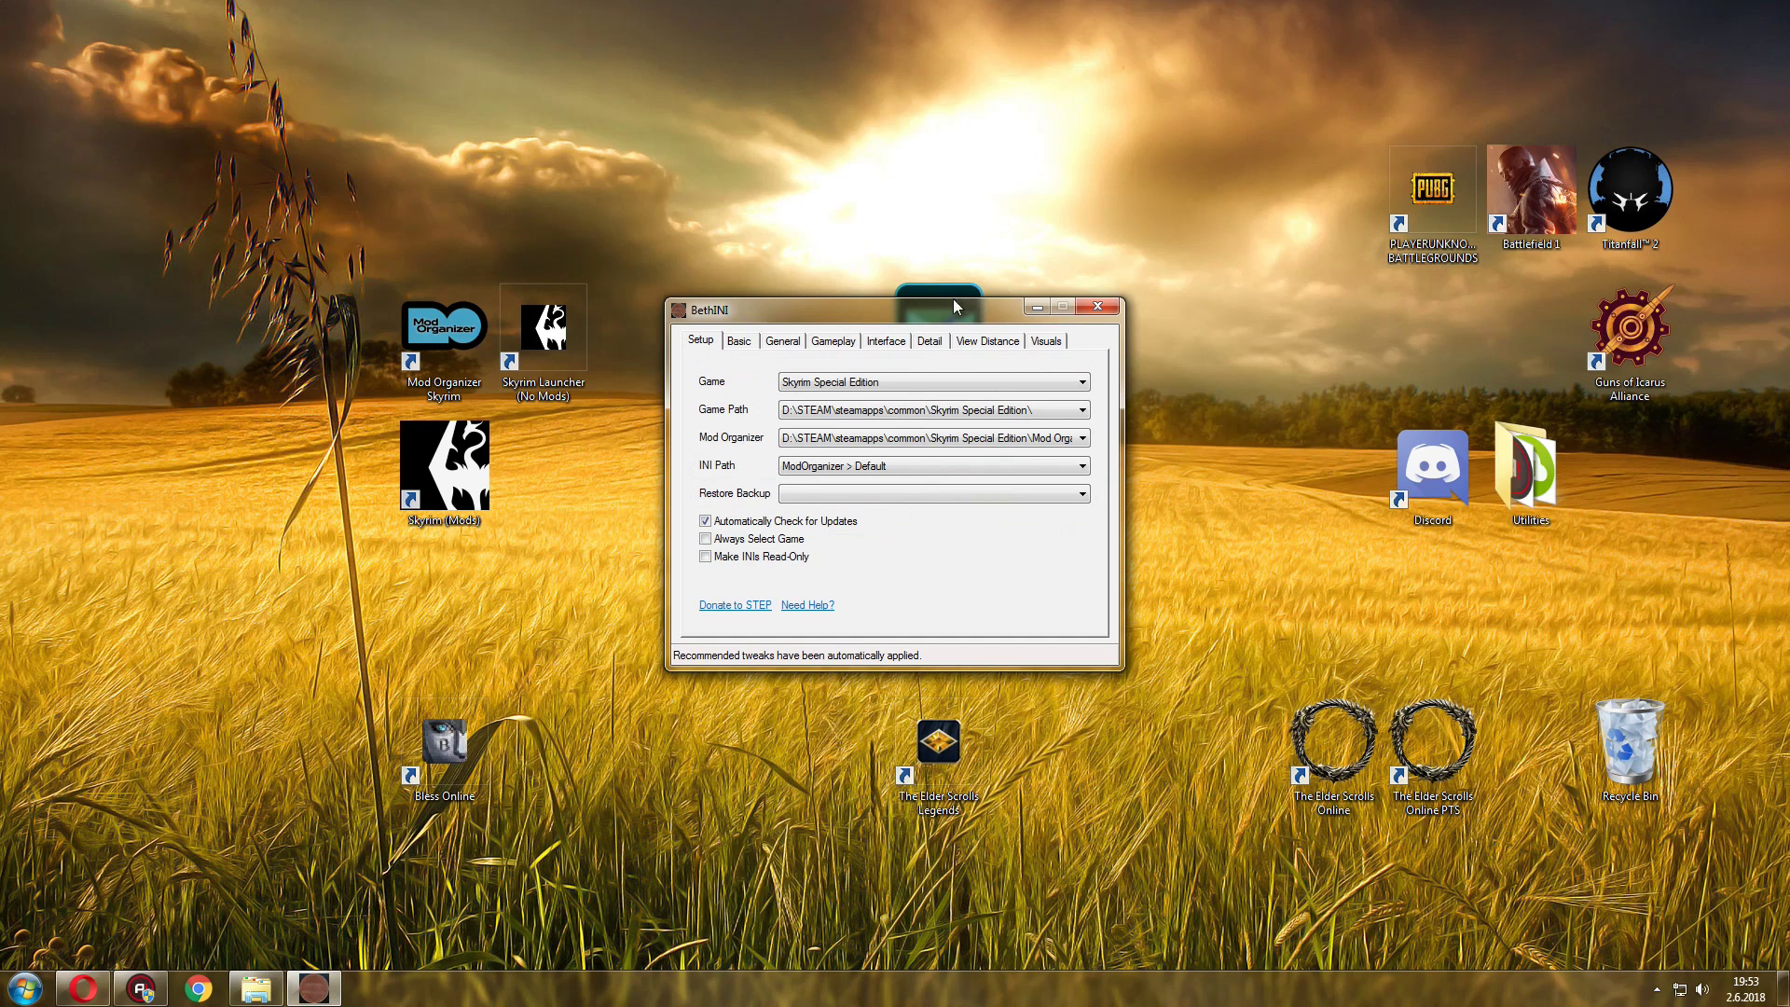
click(841, 384)
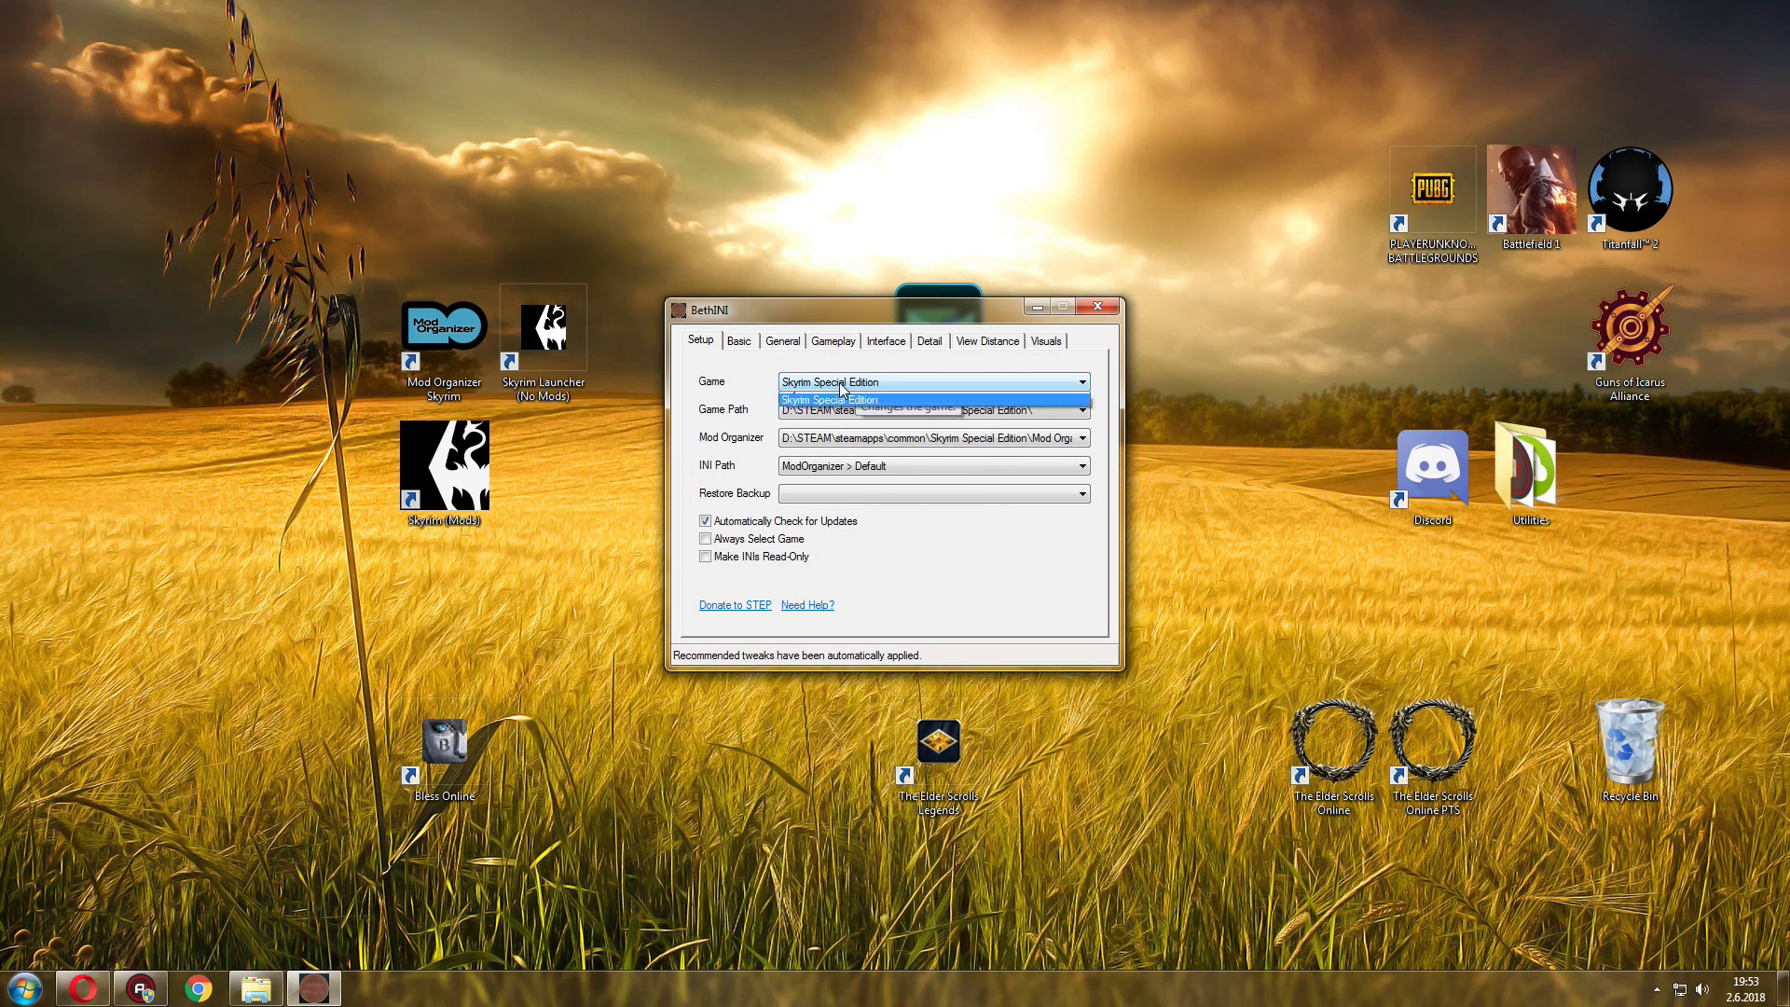
click(869, 390)
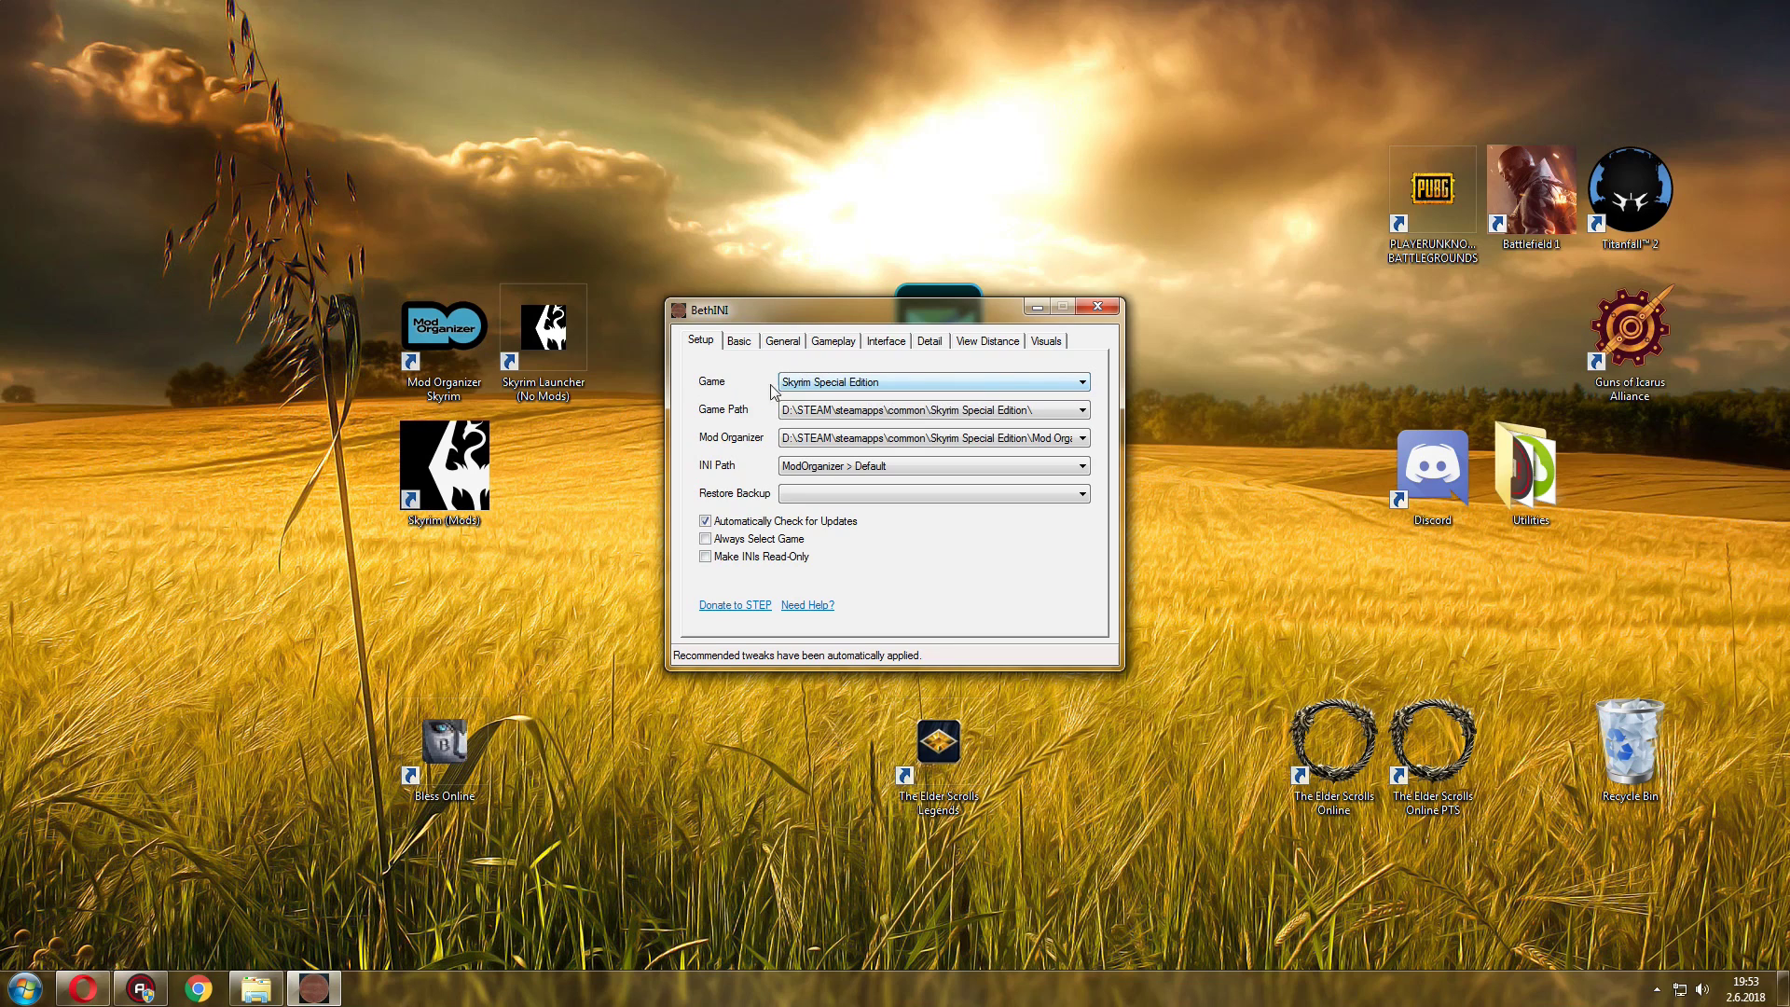
click(832, 413)
click(901, 468)
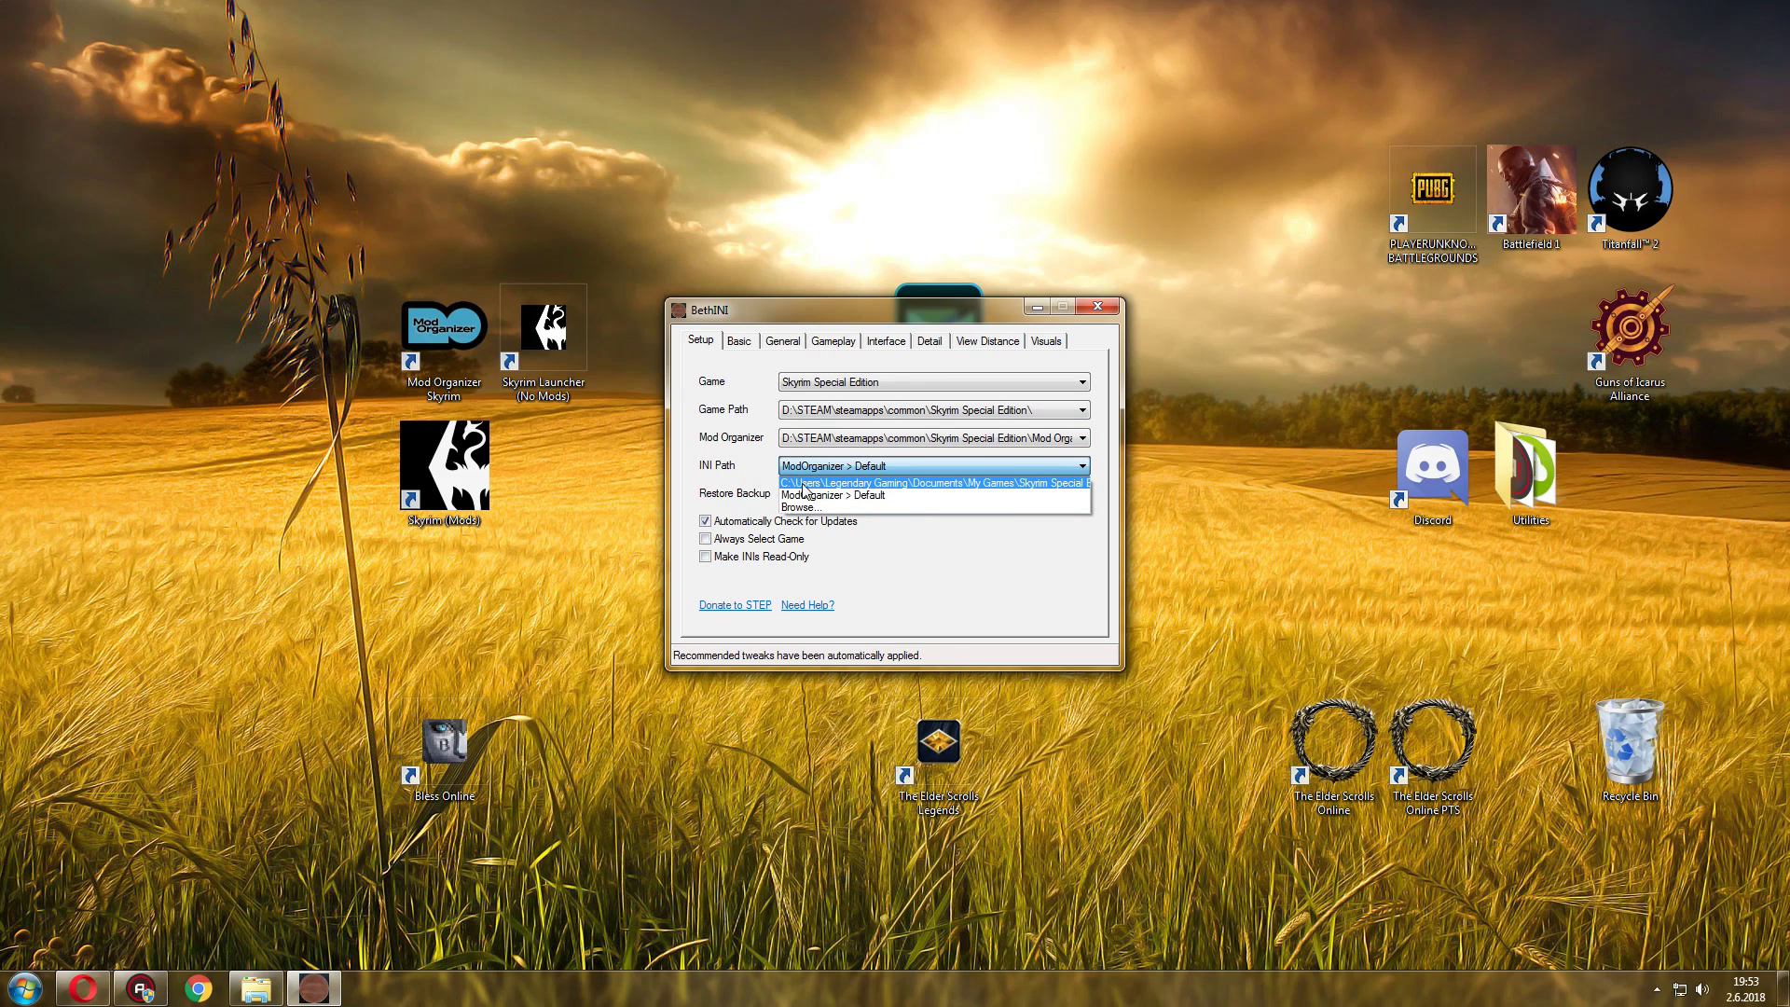
click(858, 495)
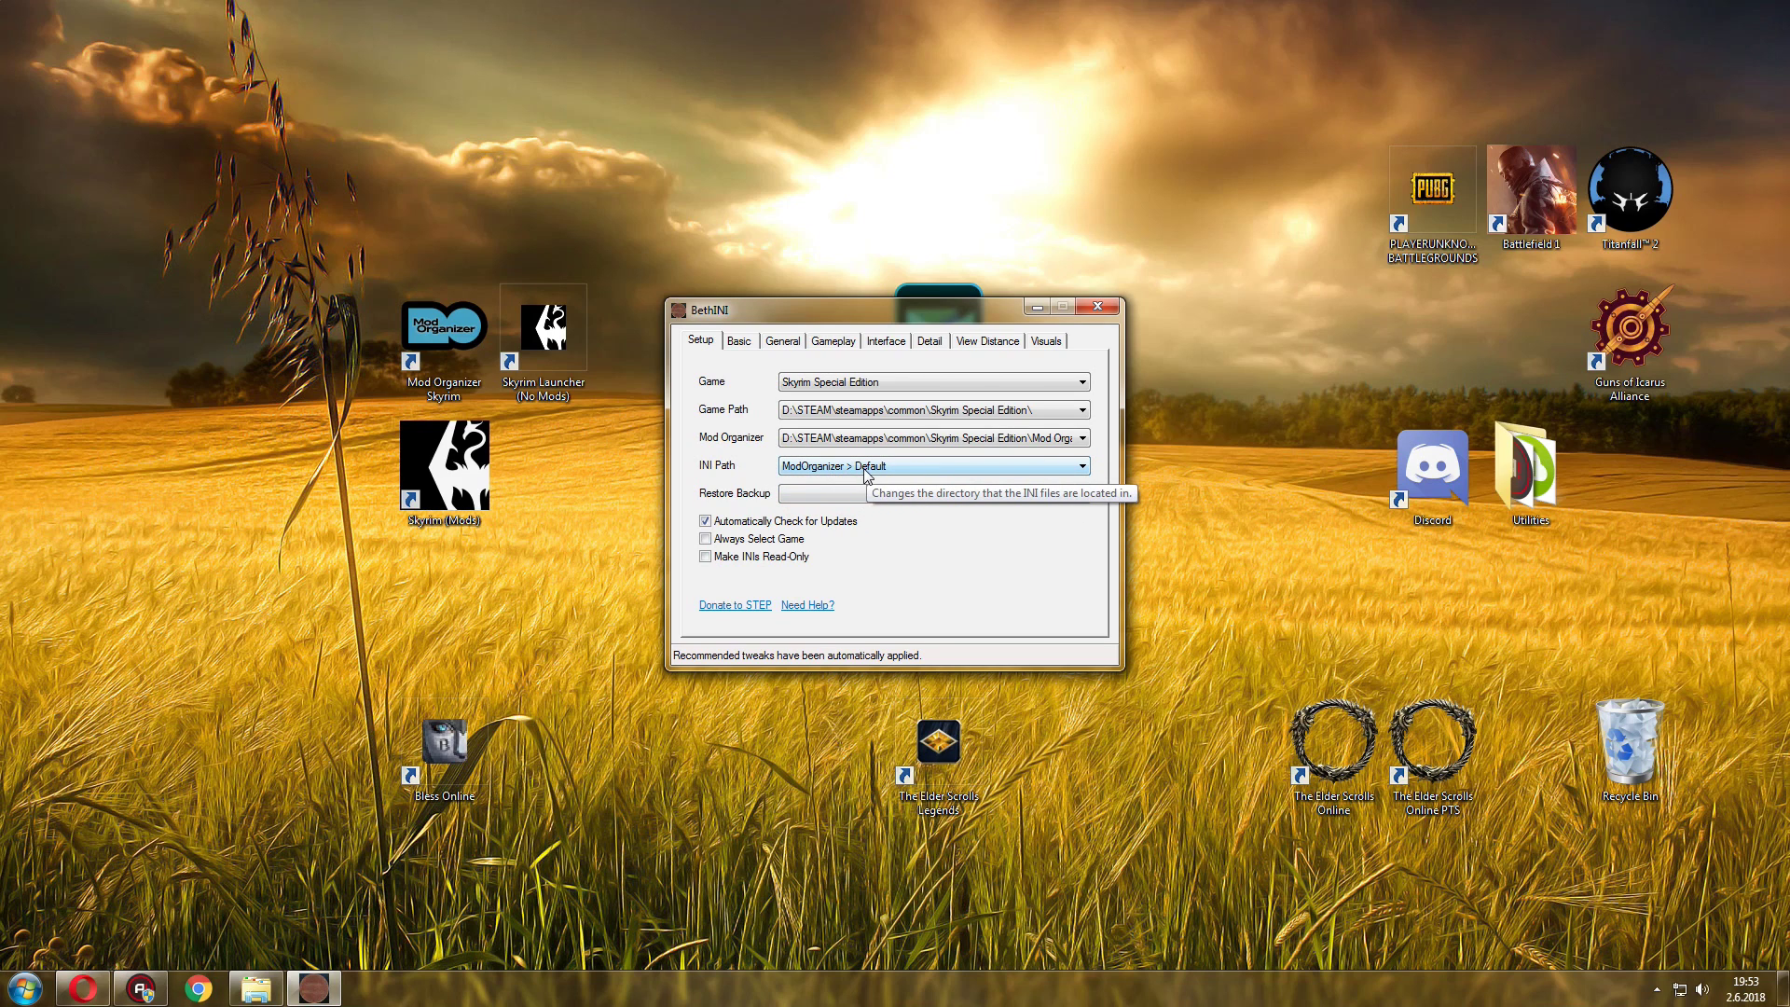
click(1022, 469)
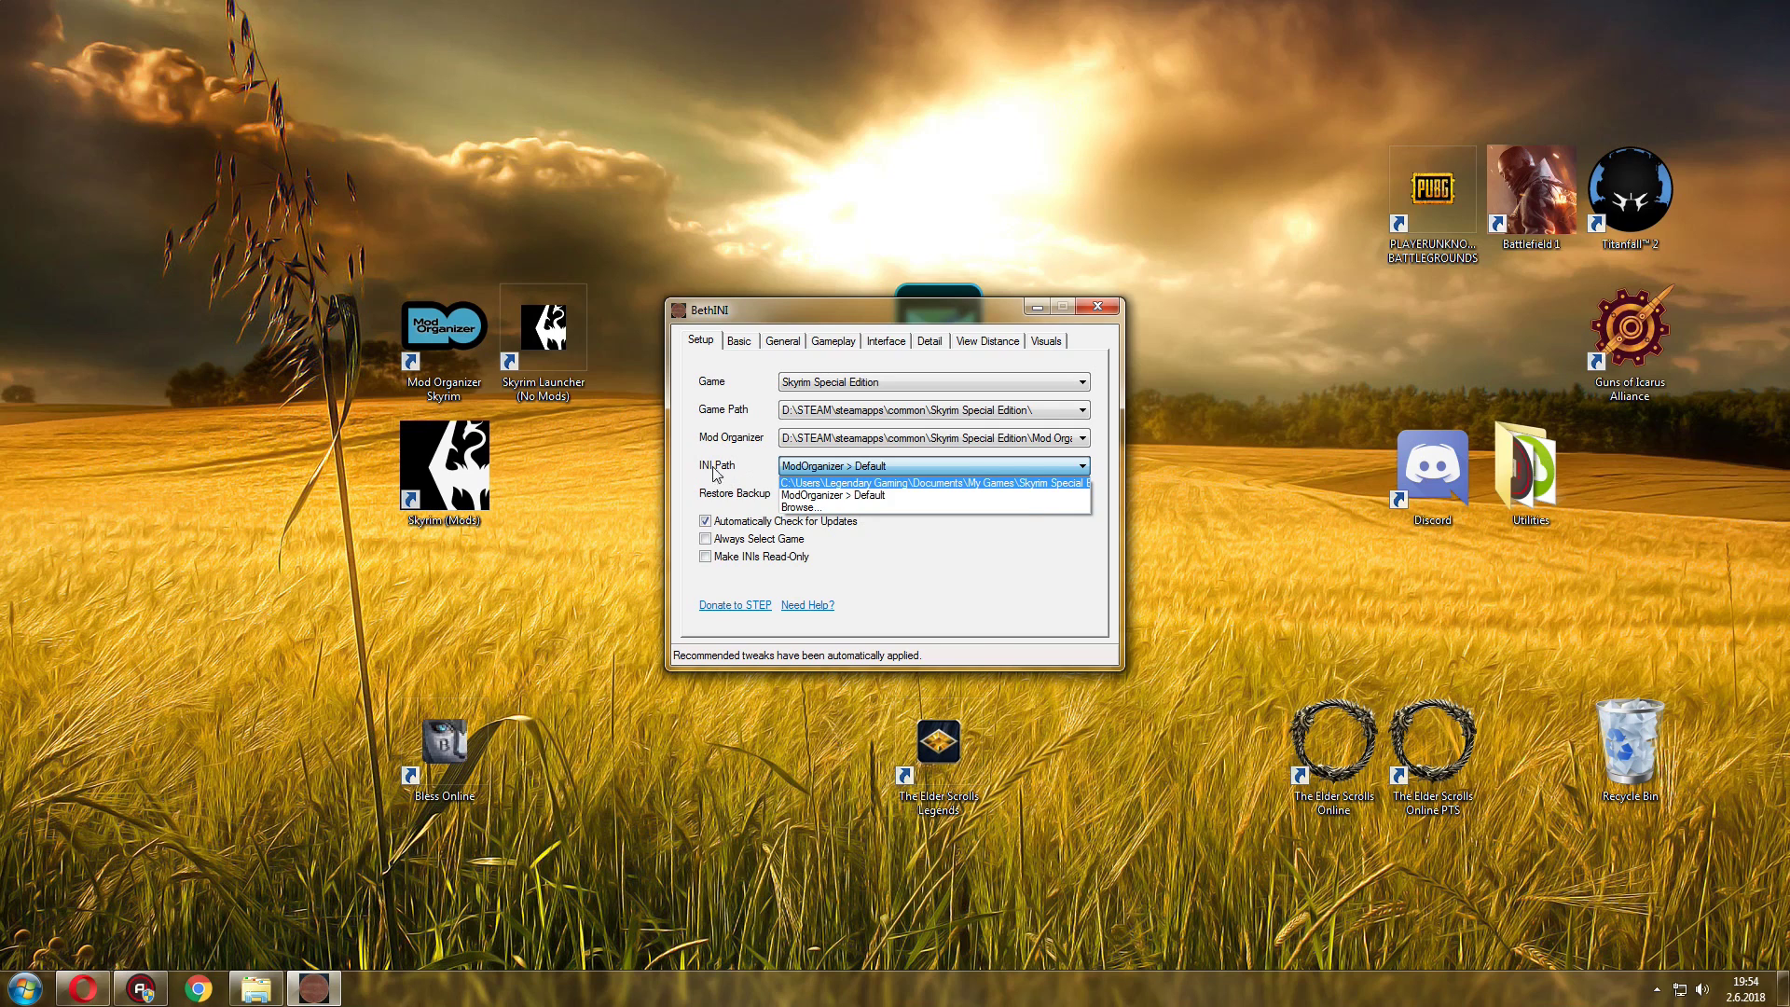
click(860, 501)
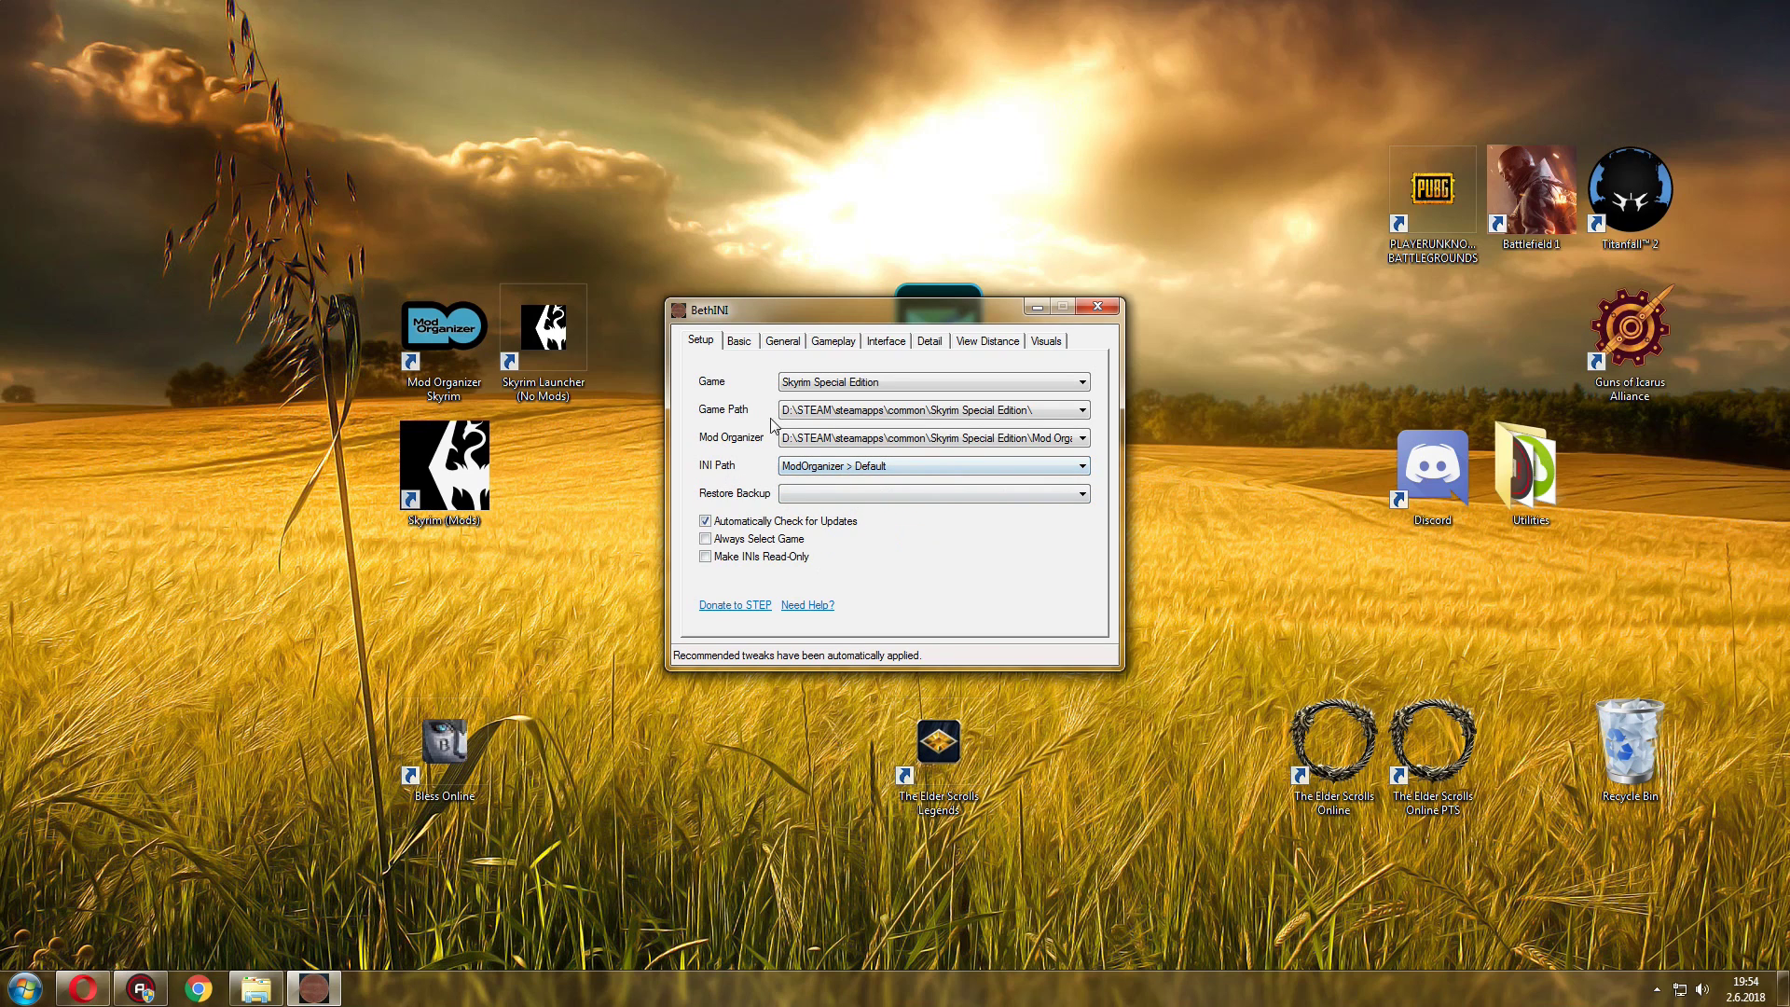
Apply the Medium quality preset on the Basic tab, keeping TAA antialiasing.
click(742, 343)
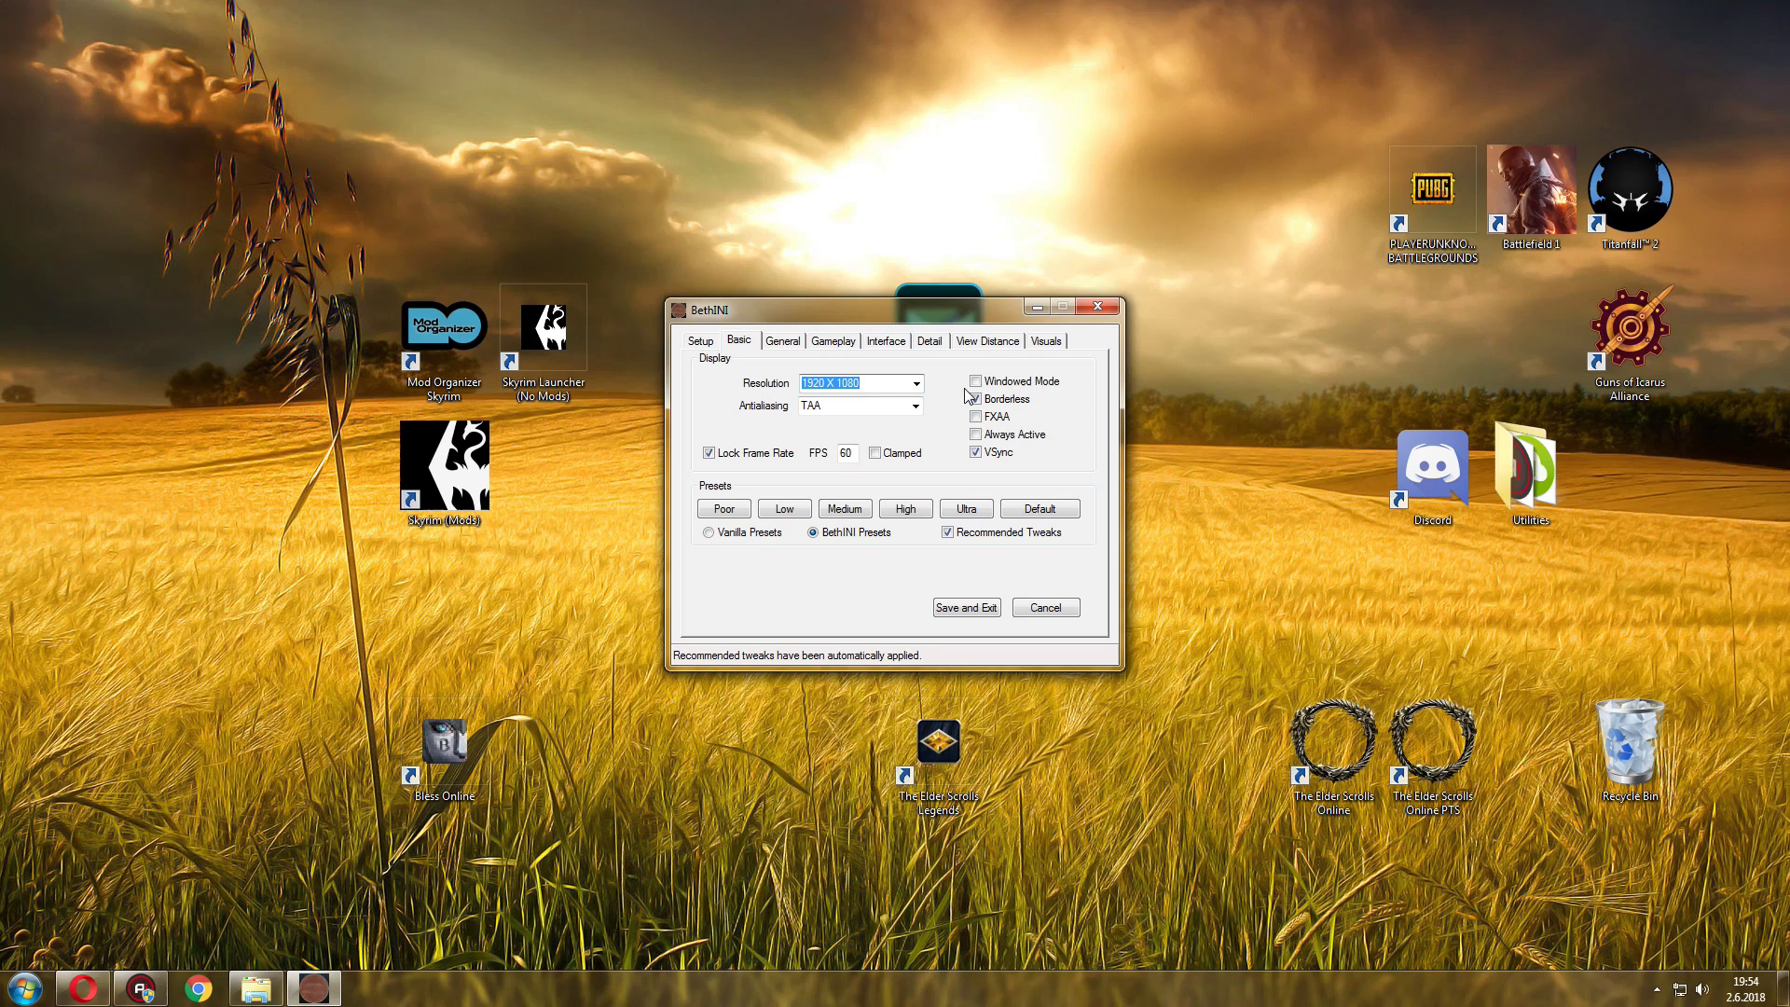
click(978, 515)
click(844, 511)
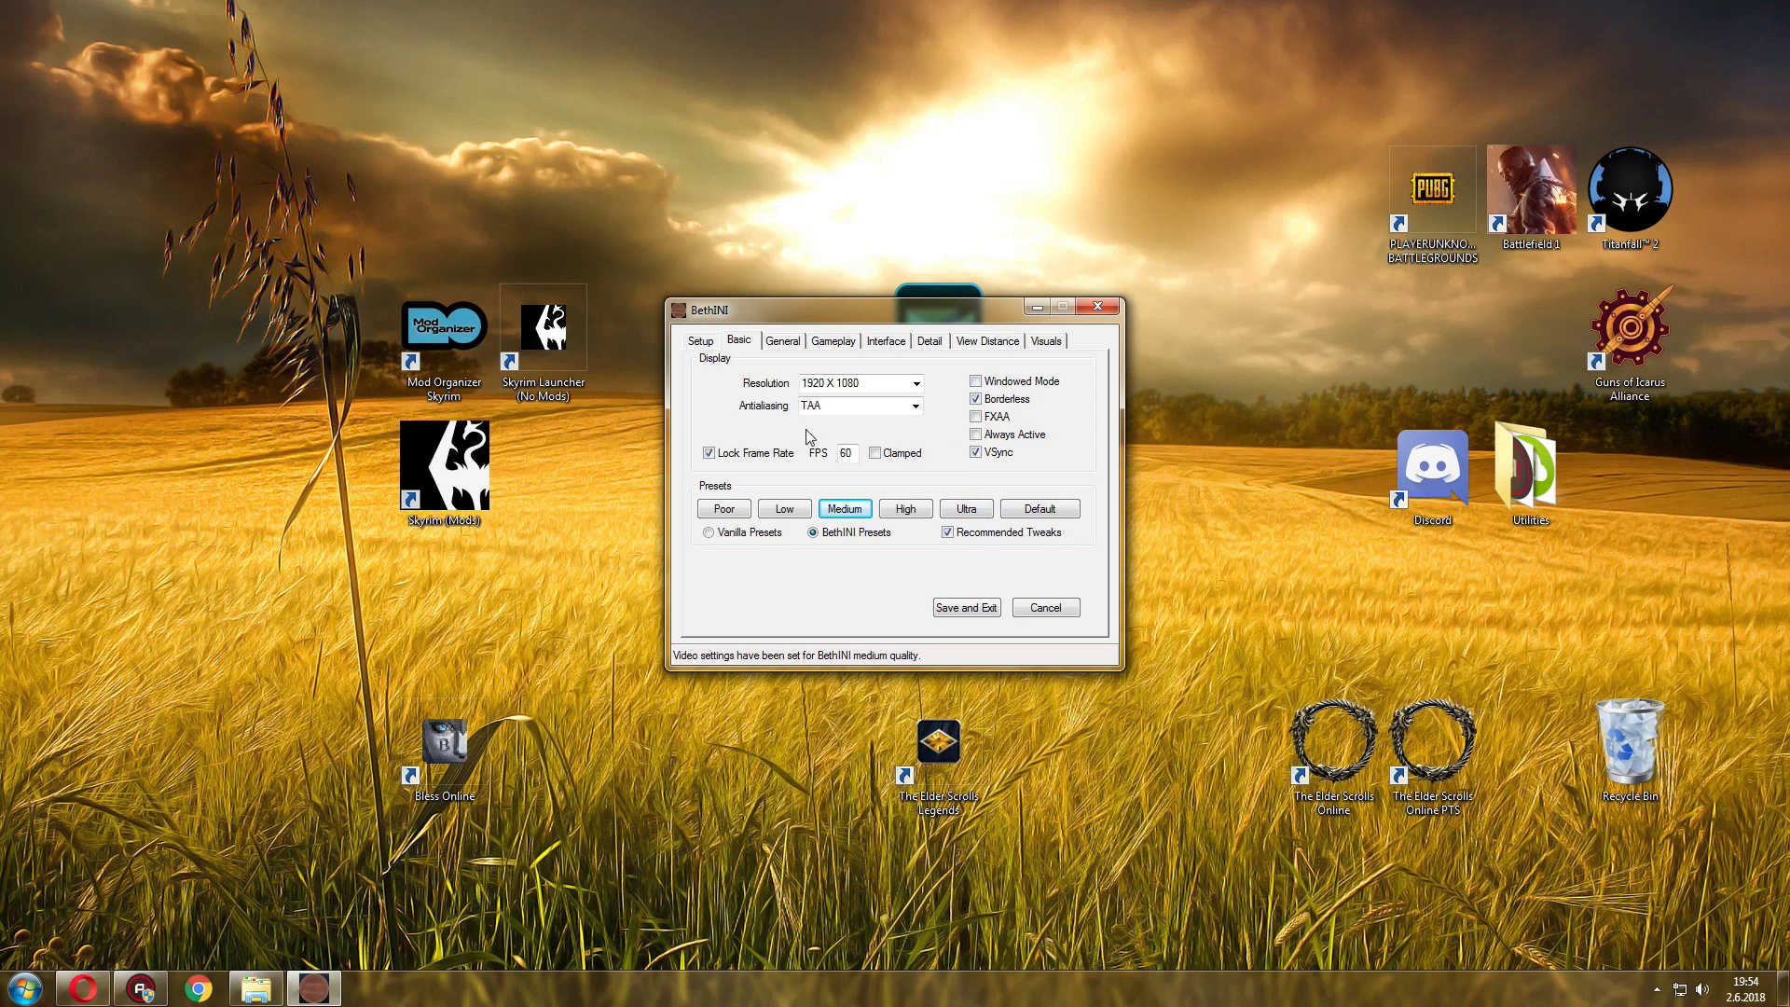
click(915, 407)
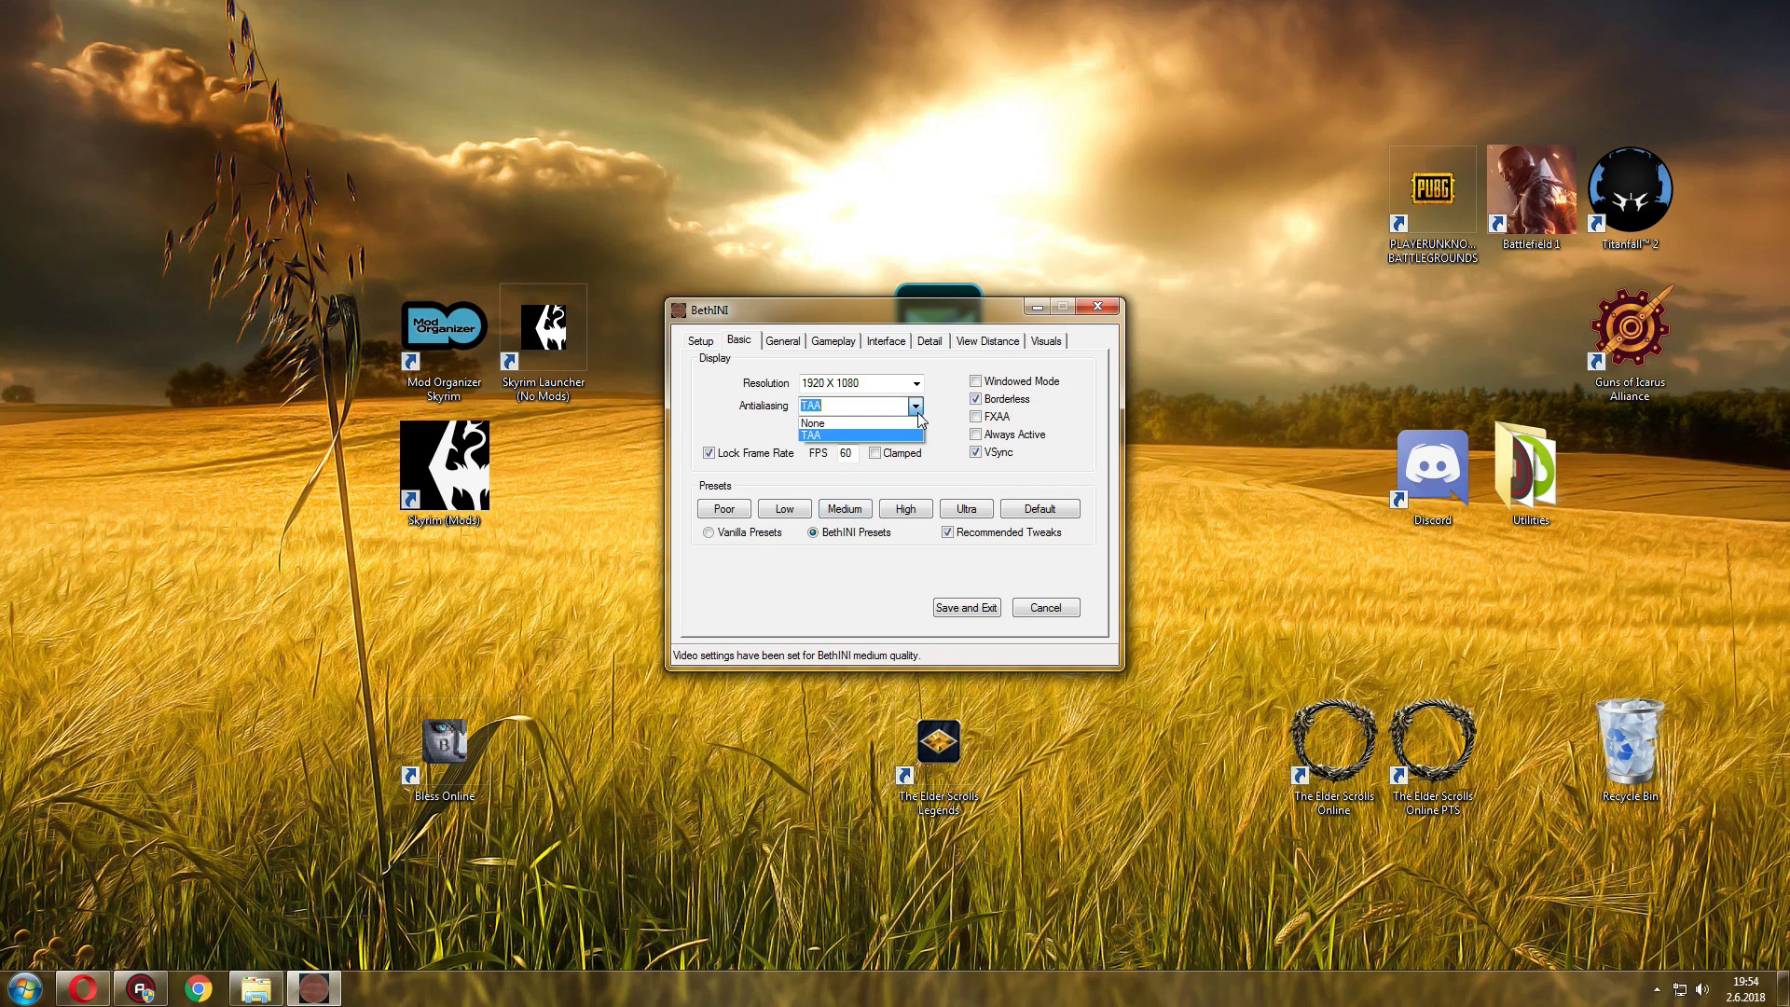
click(929, 421)
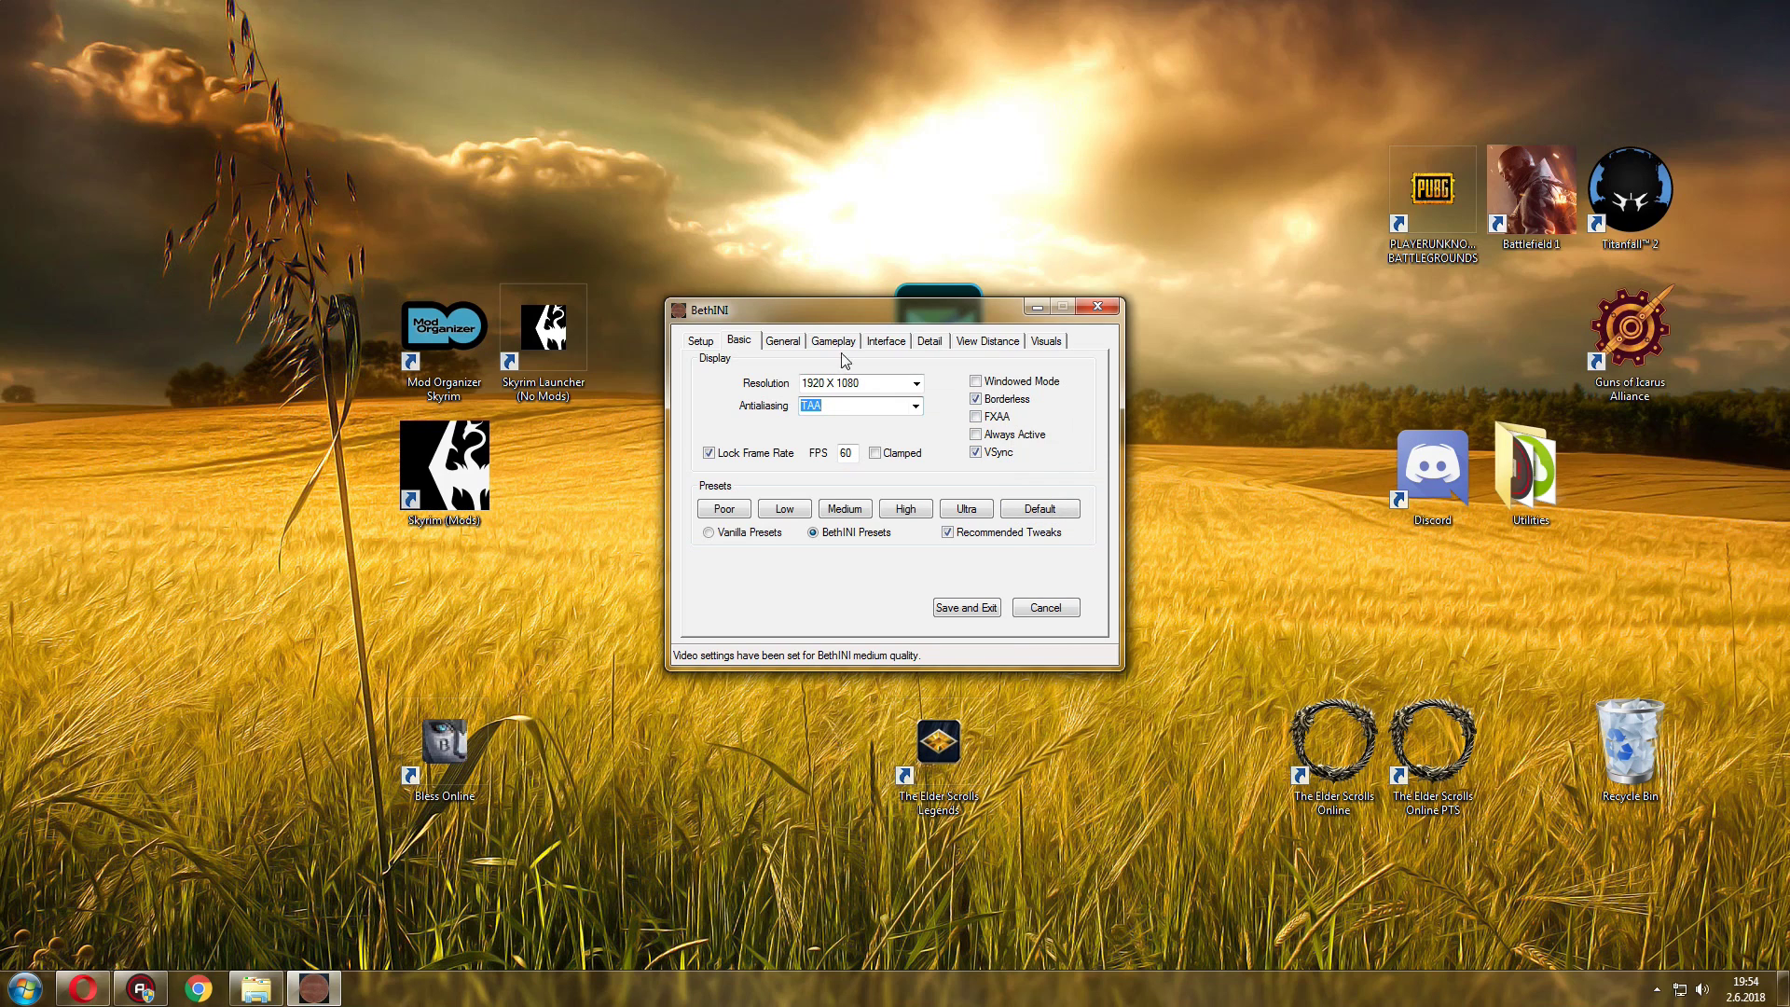
click(799, 342)
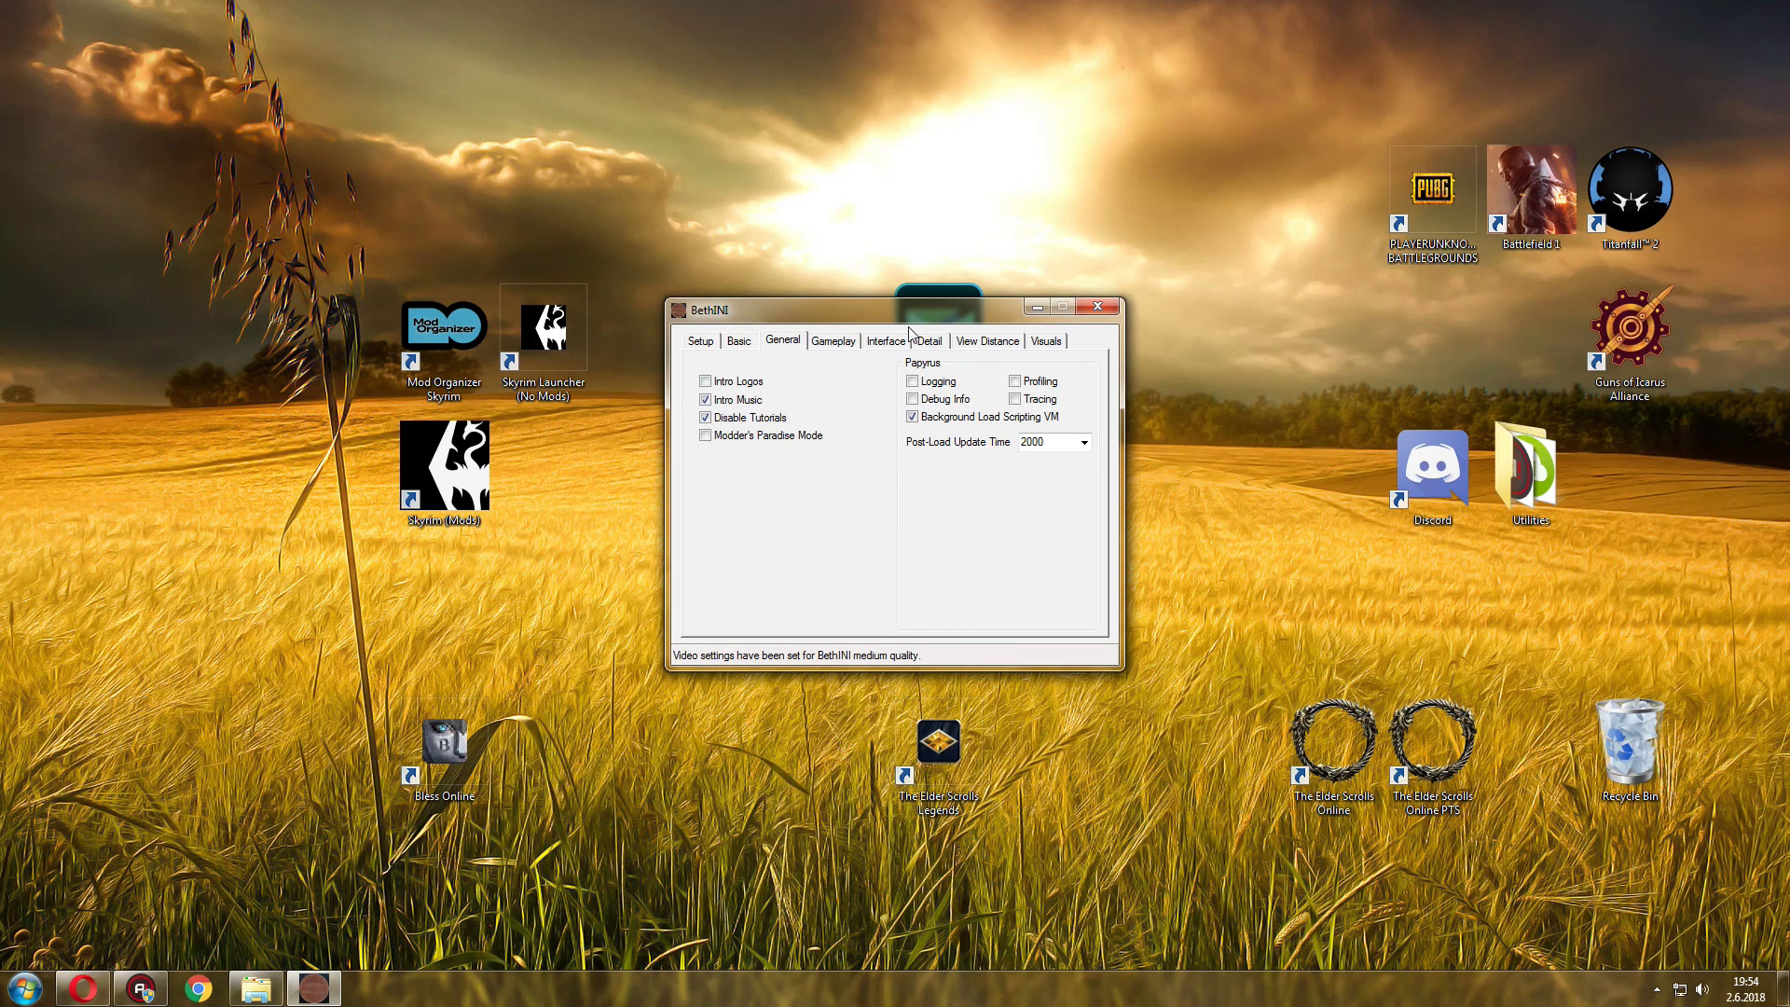
drag(872, 309, 906, 302)
click(740, 375)
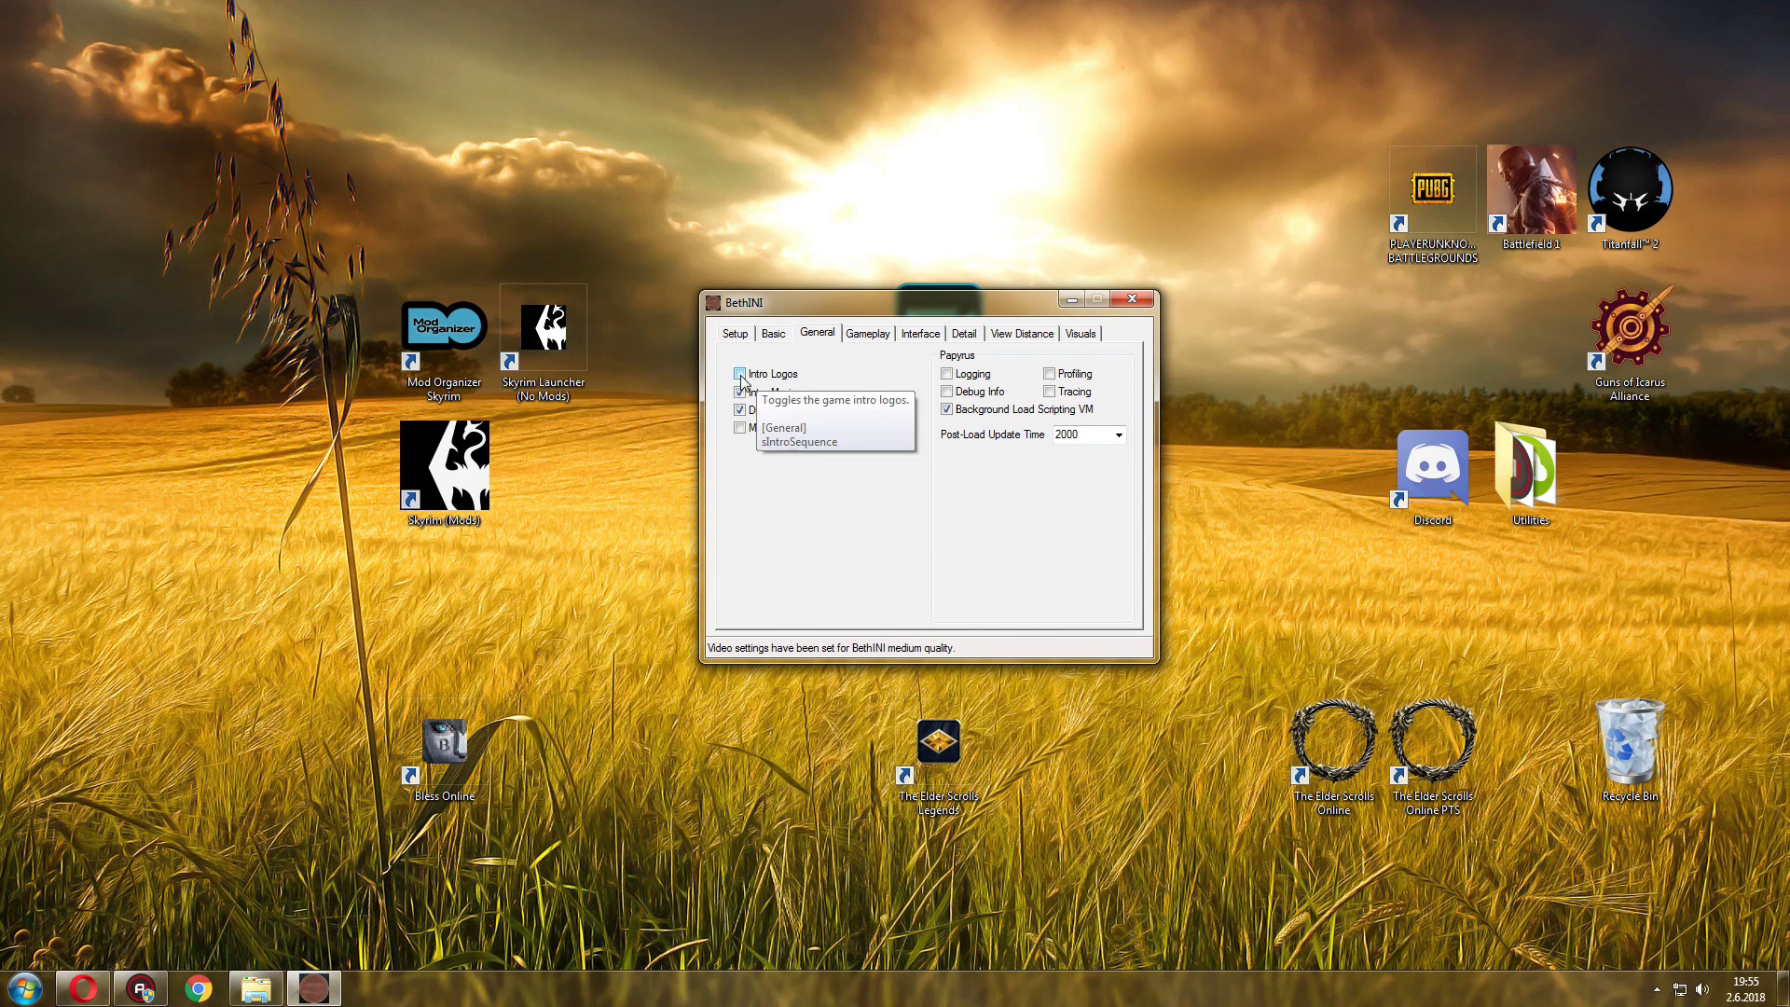
click(740, 374)
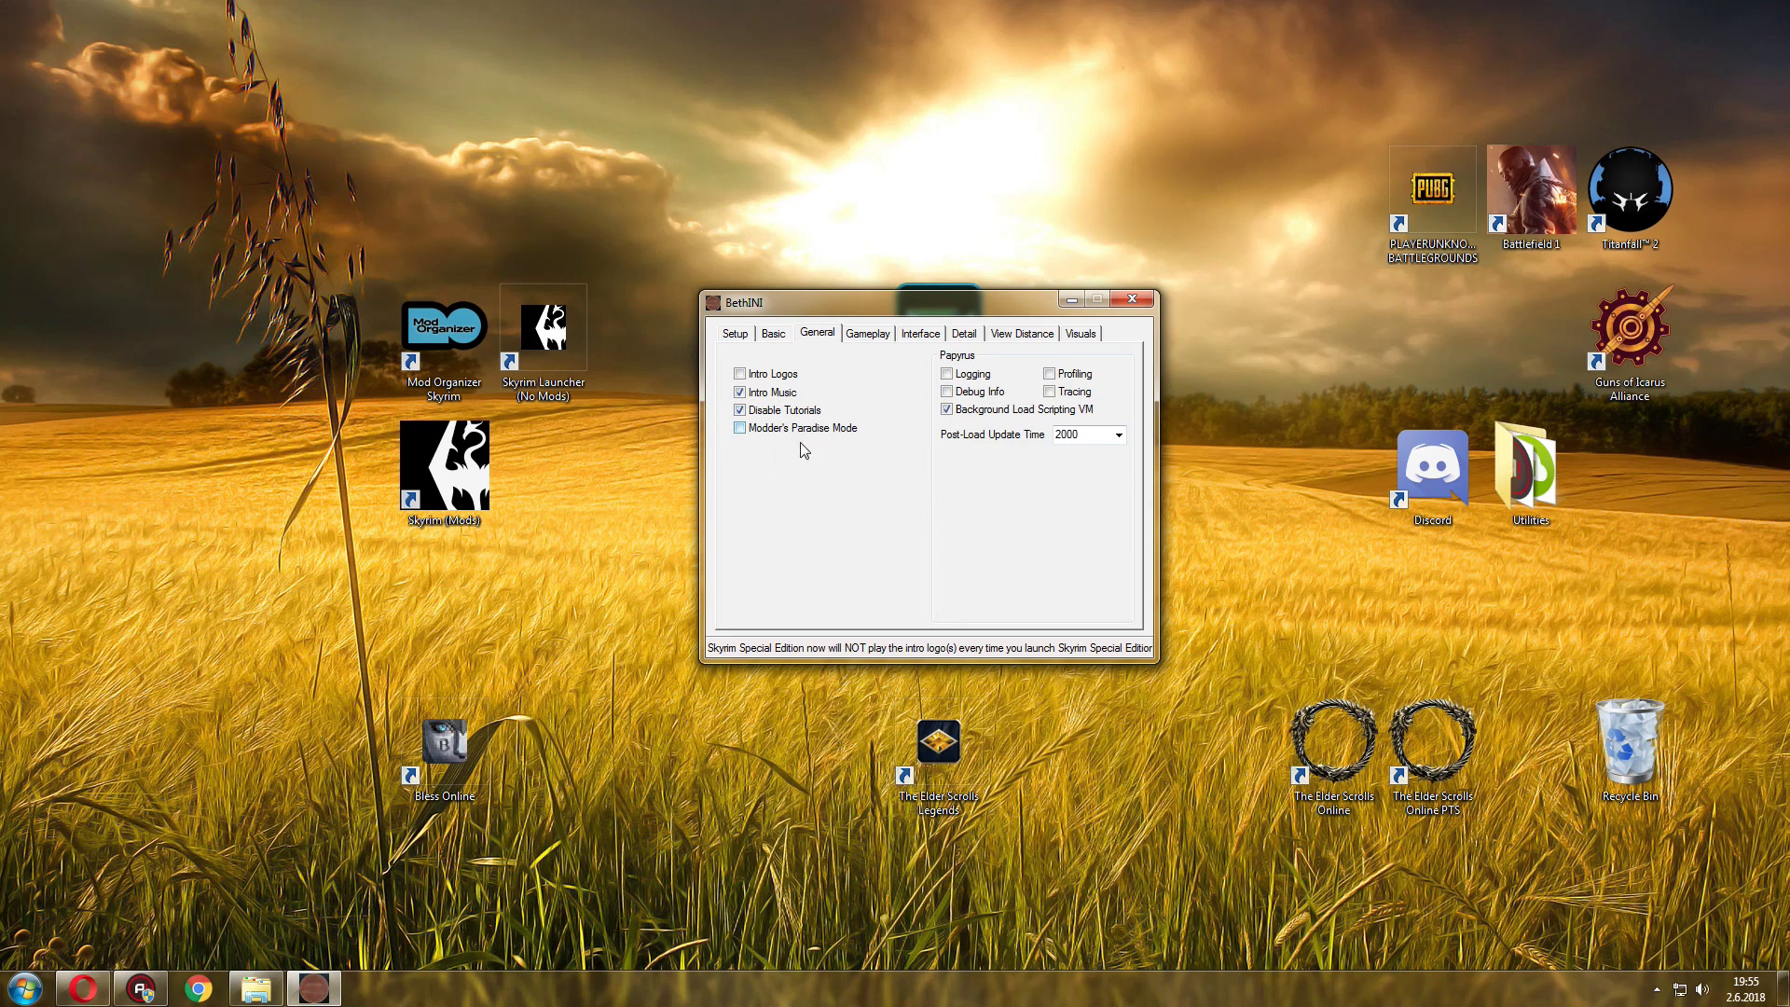
click(865, 339)
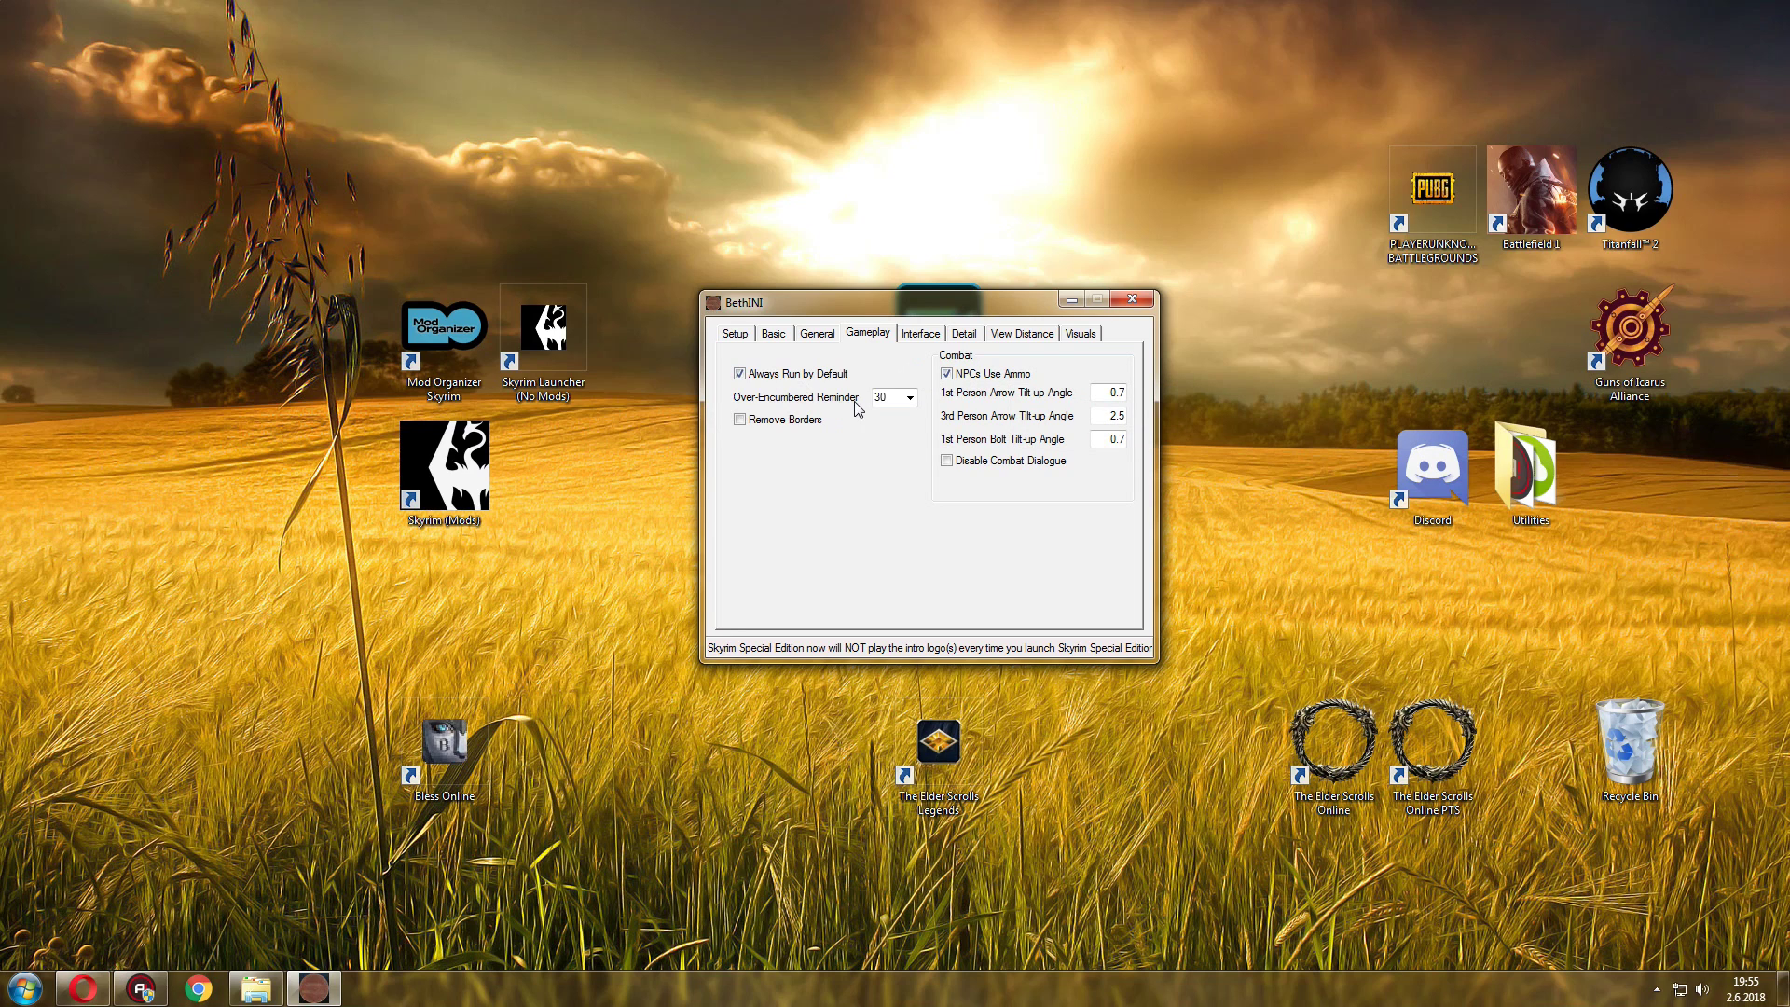
Check the Interface tab's map, HUD and mouse settings, then go to the Detail tab.
click(914, 335)
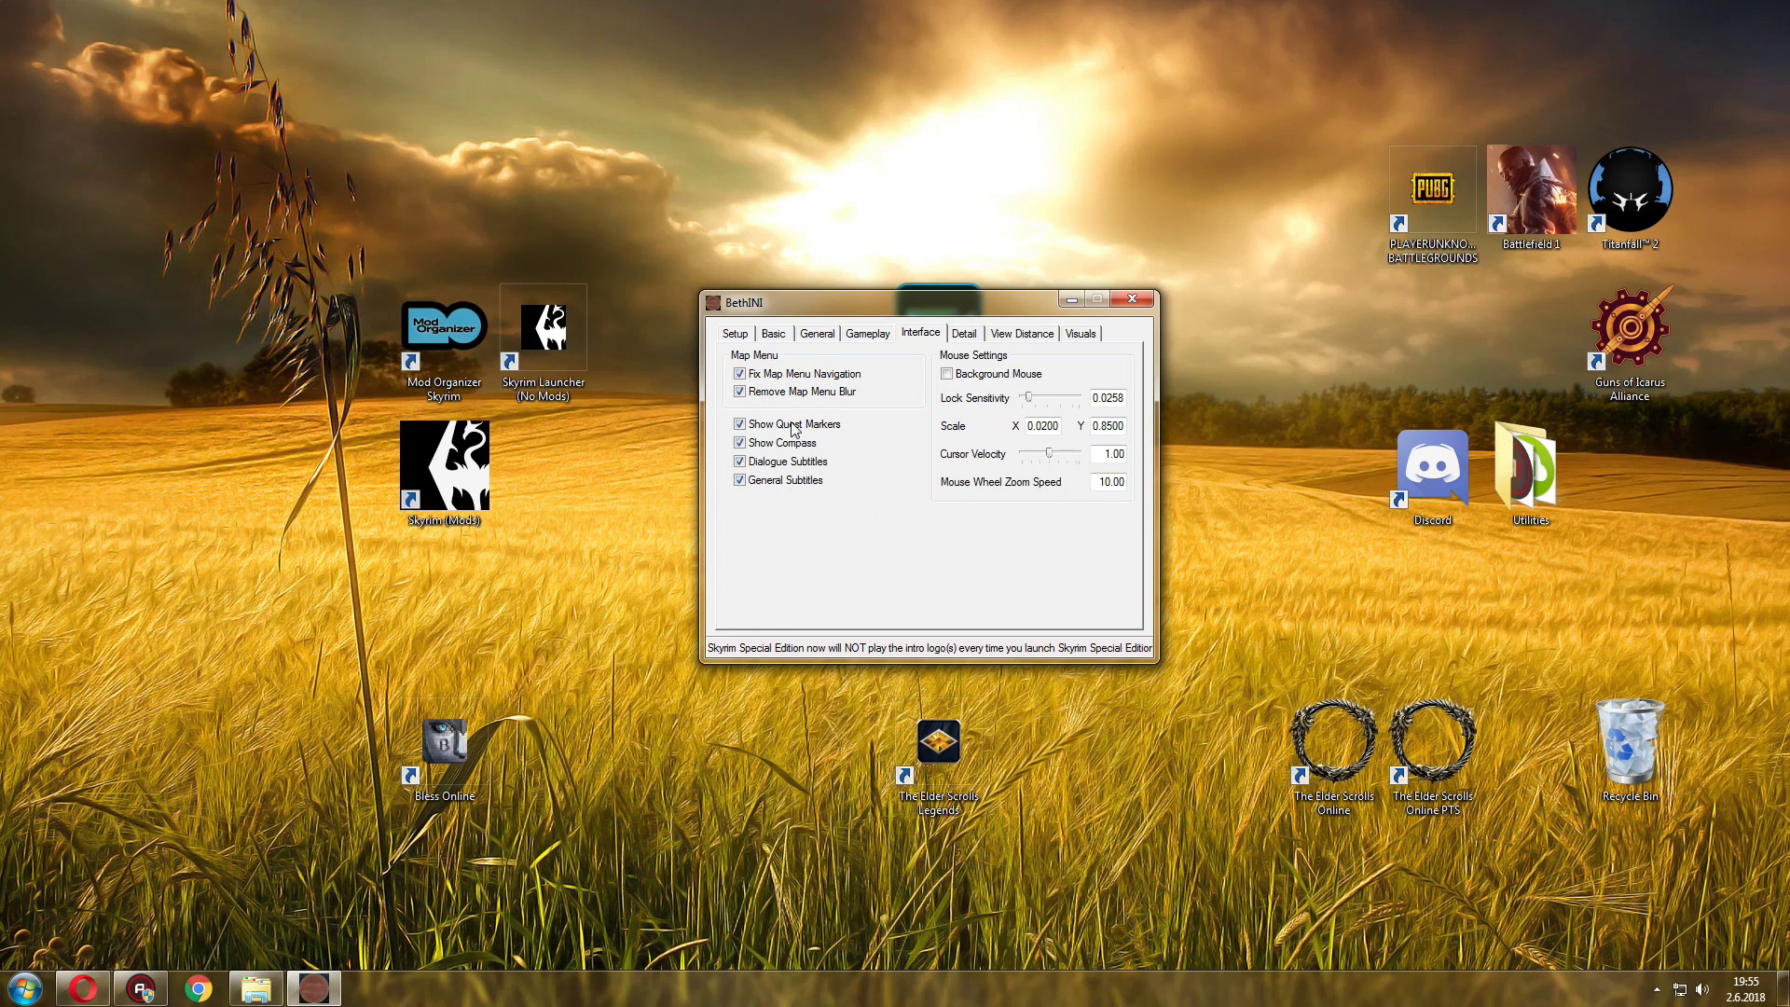
click(966, 334)
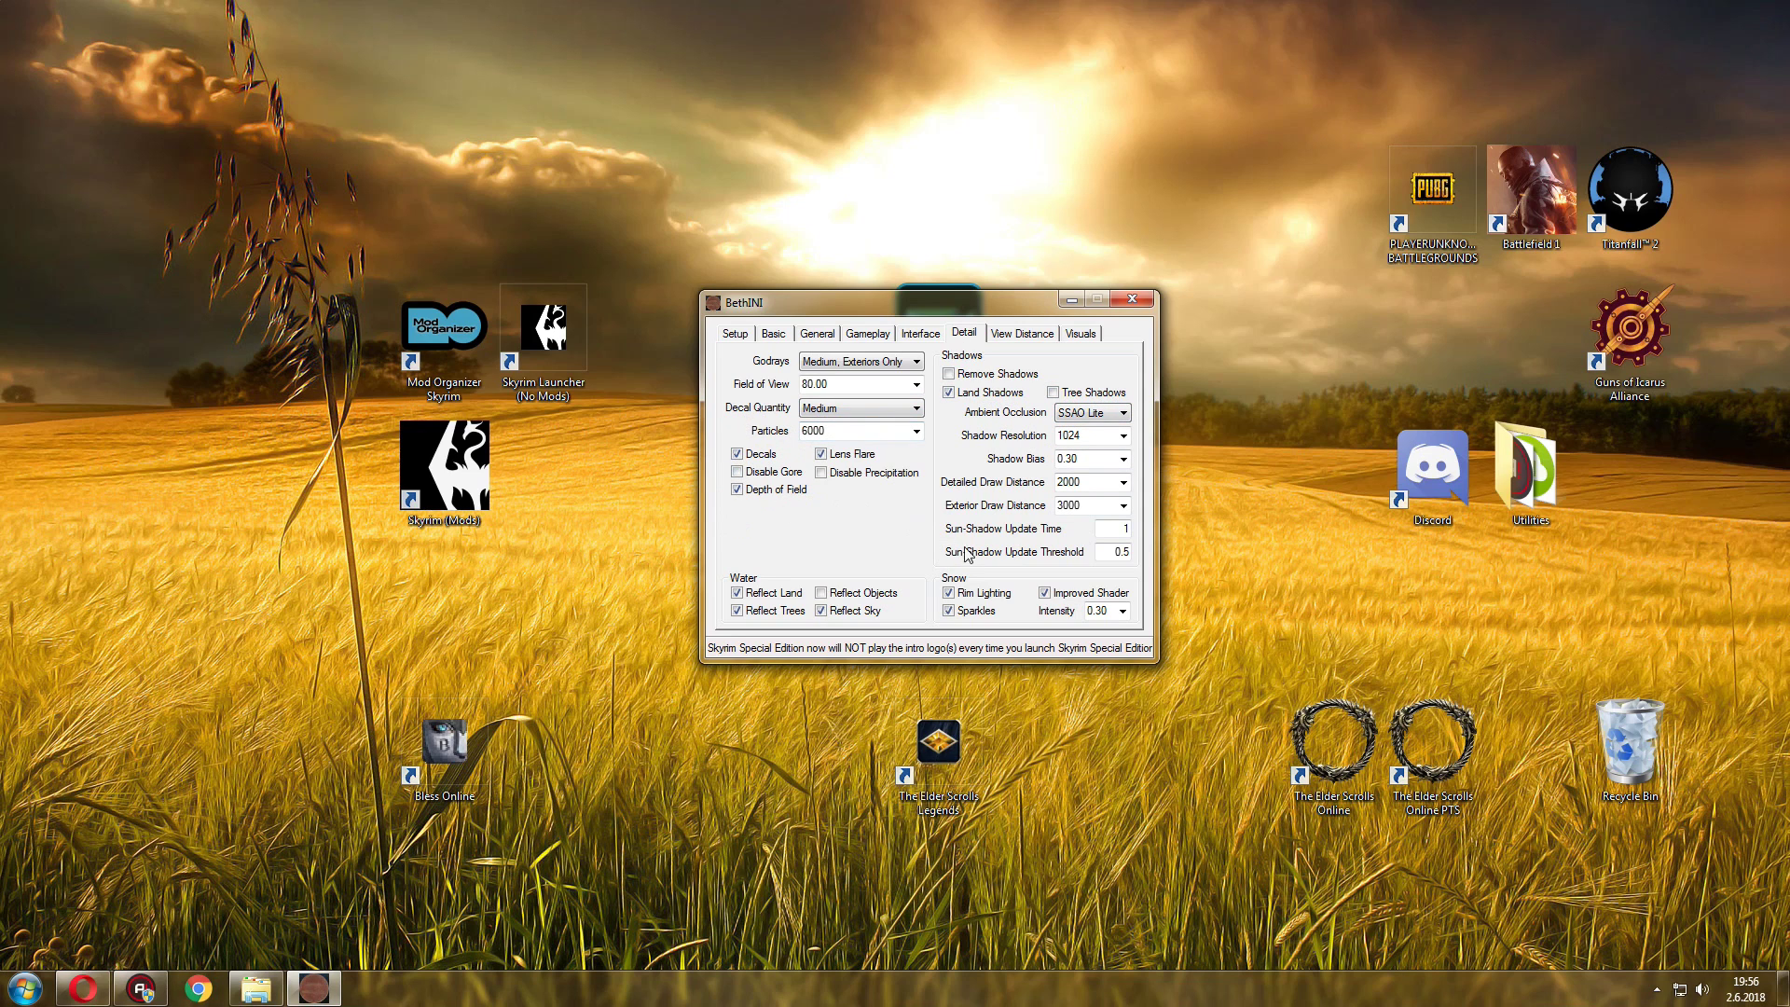
Set Particles to 1500 and turn off the Improved snow shader.
click(916, 431)
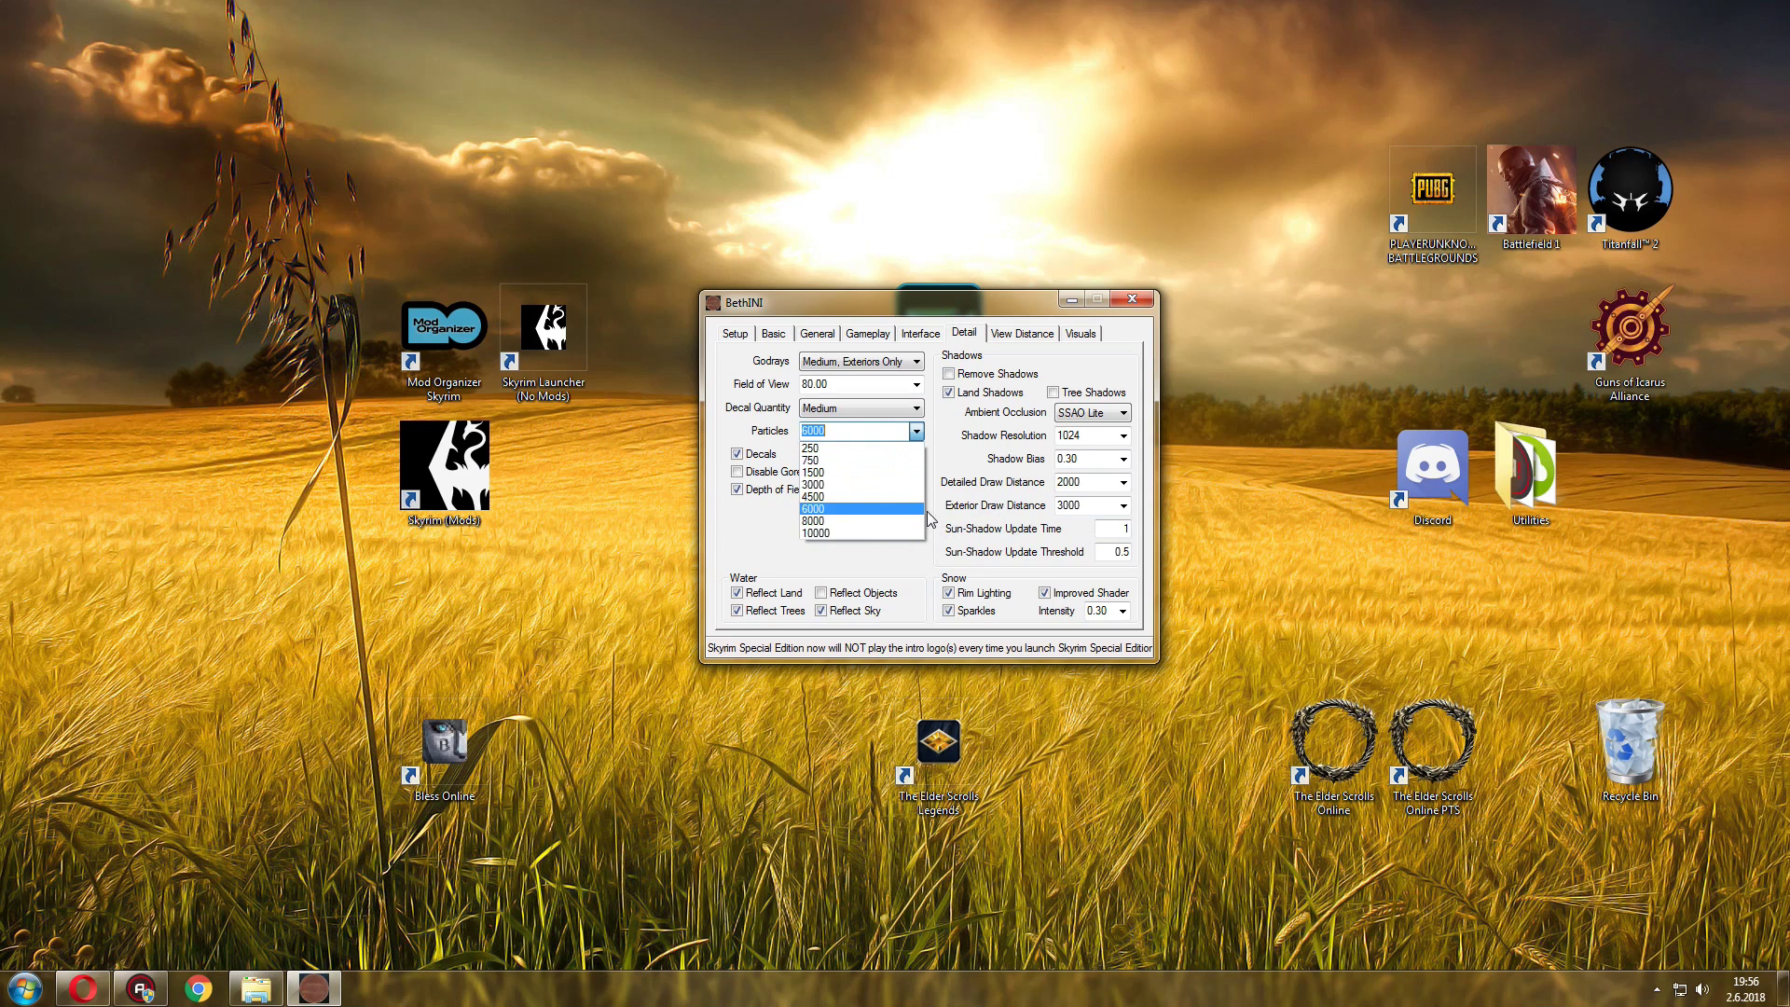
click(817, 472)
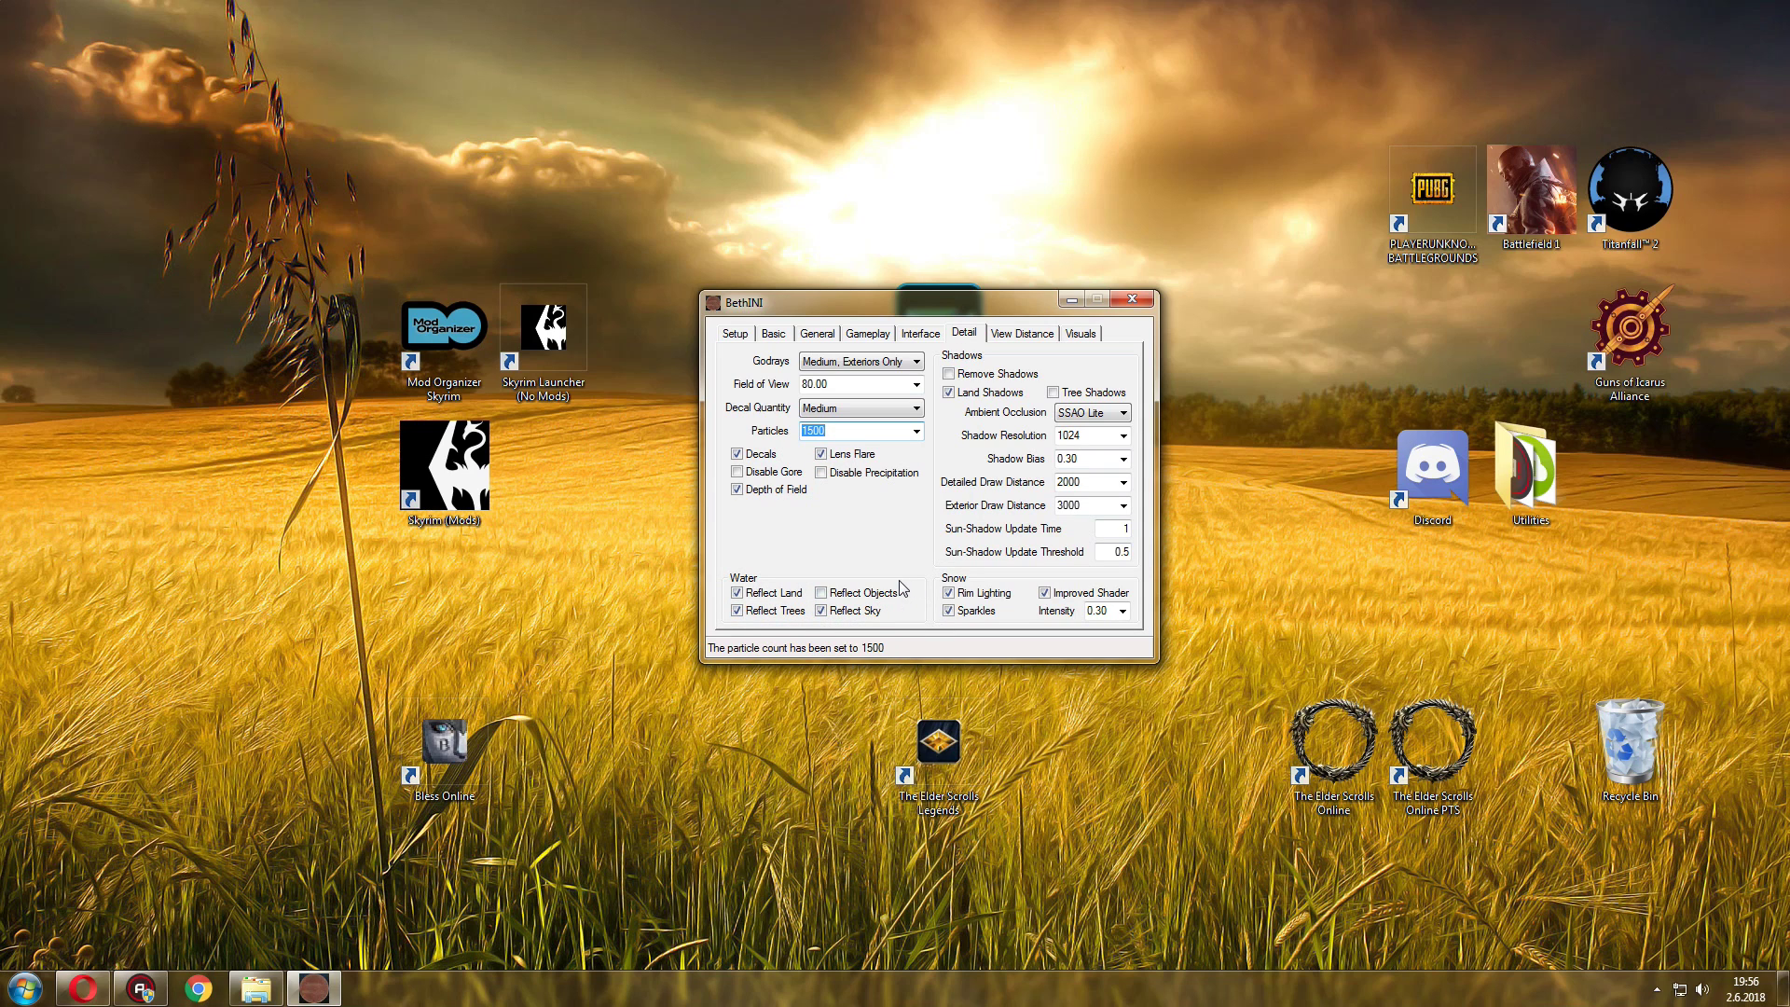
click(1080, 595)
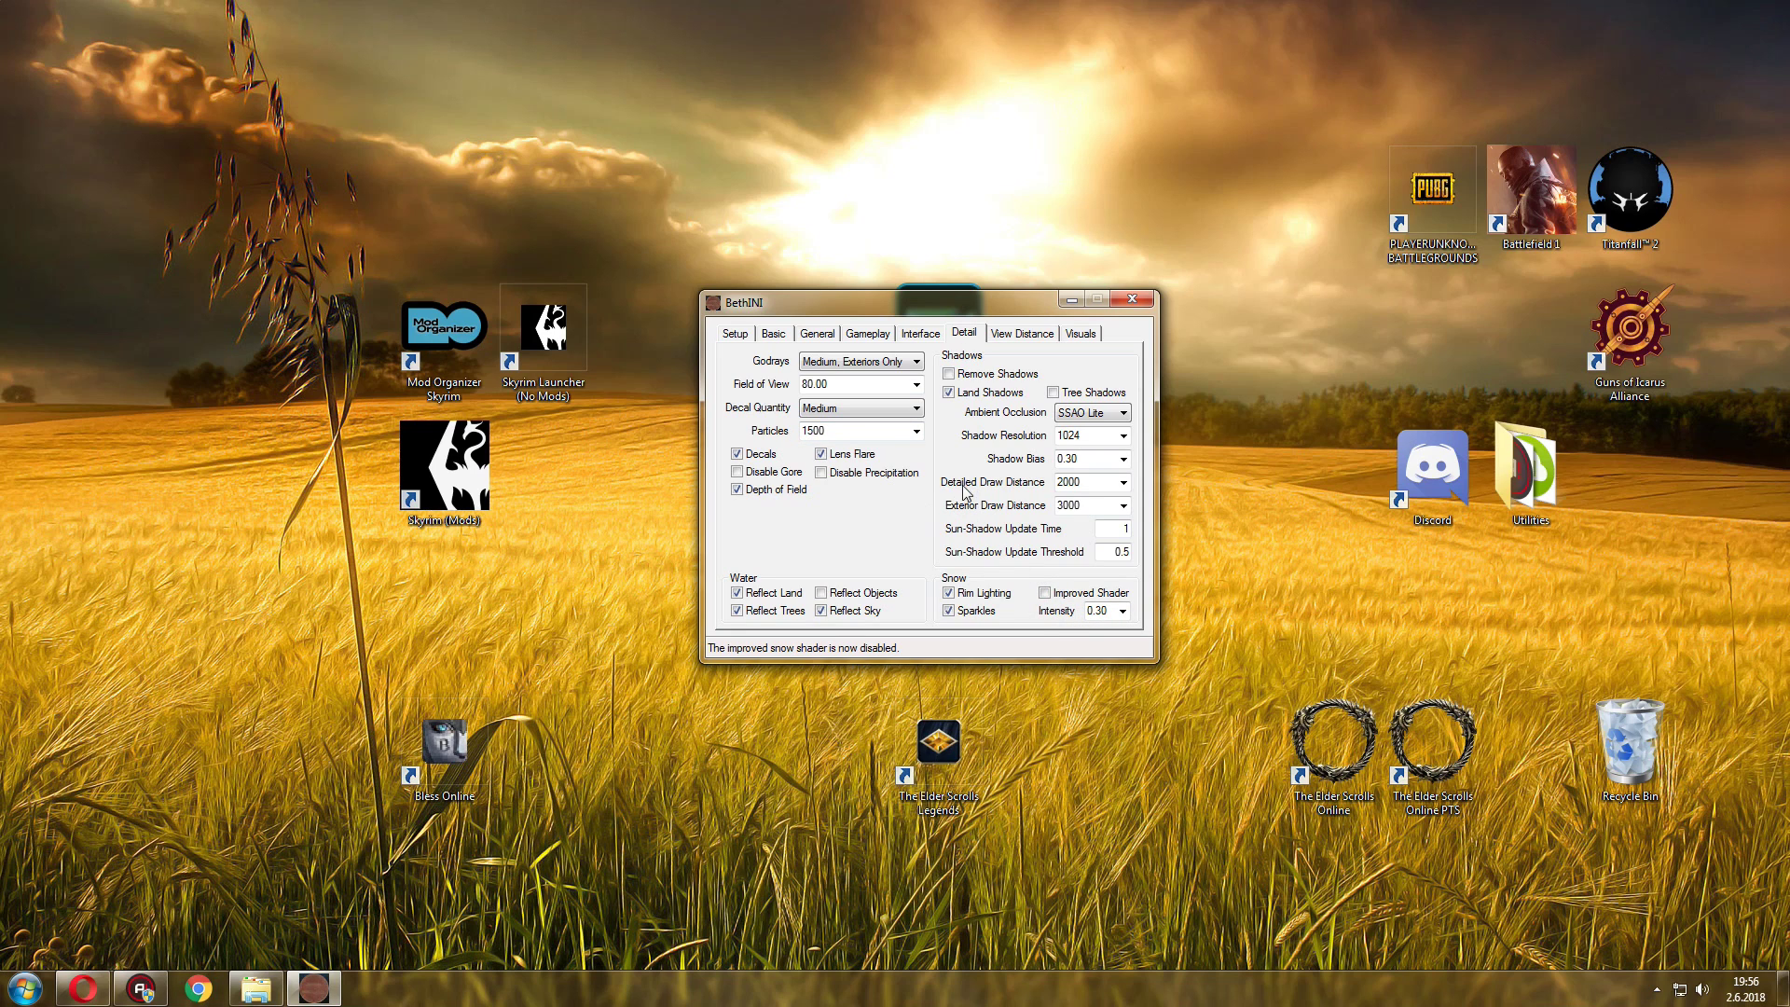
Set exterior shadow distance to 2000, keeping detailed distance 2000, SSAO Lite and tree self-shadowing off.
click(1123, 482)
click(1125, 482)
click(1124, 505)
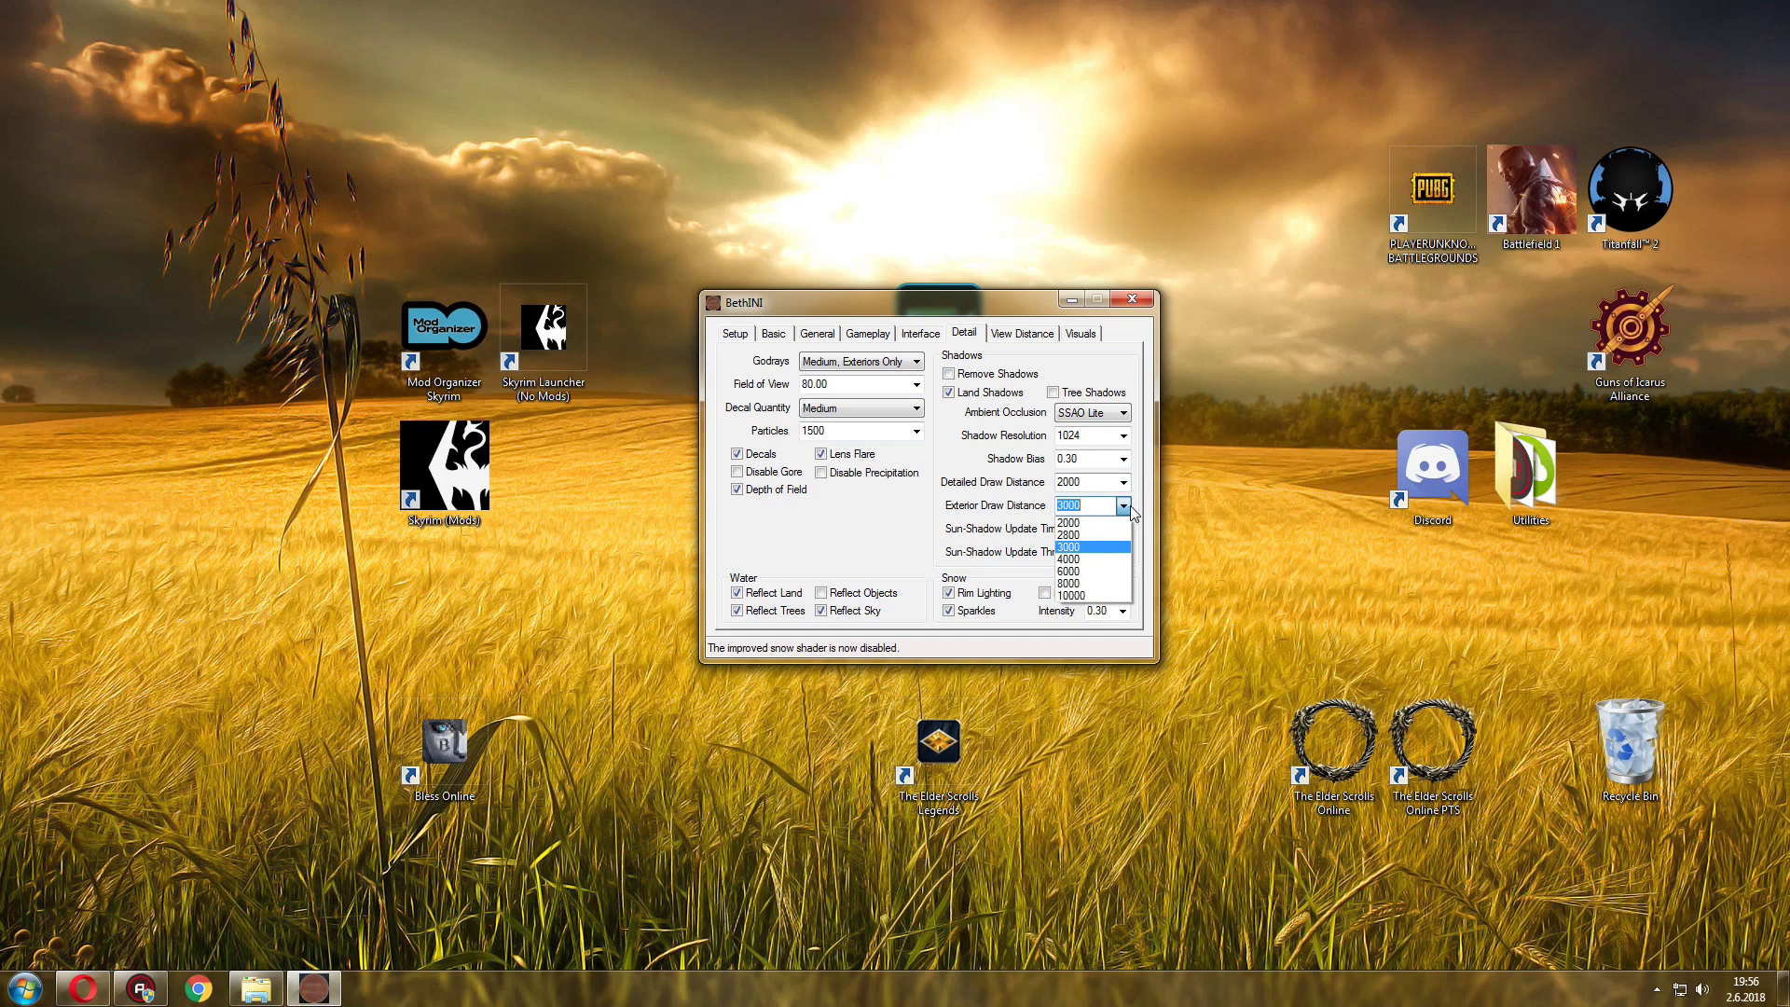
click(1075, 523)
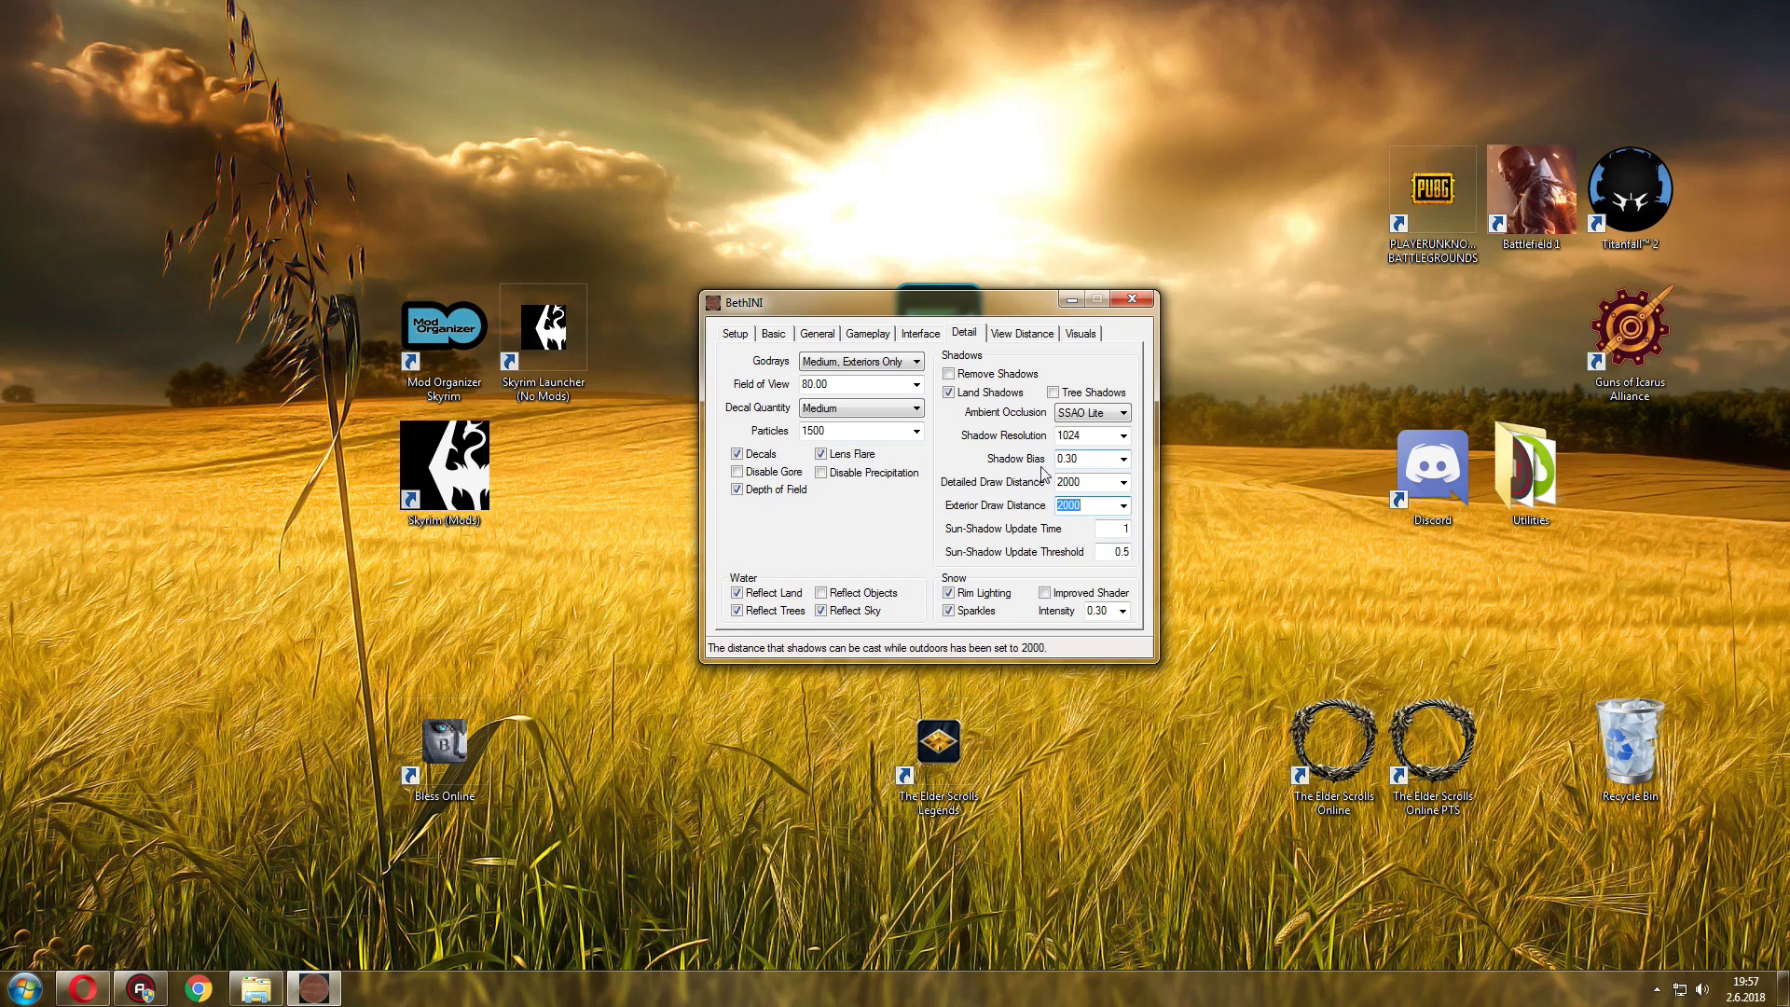
click(1115, 414)
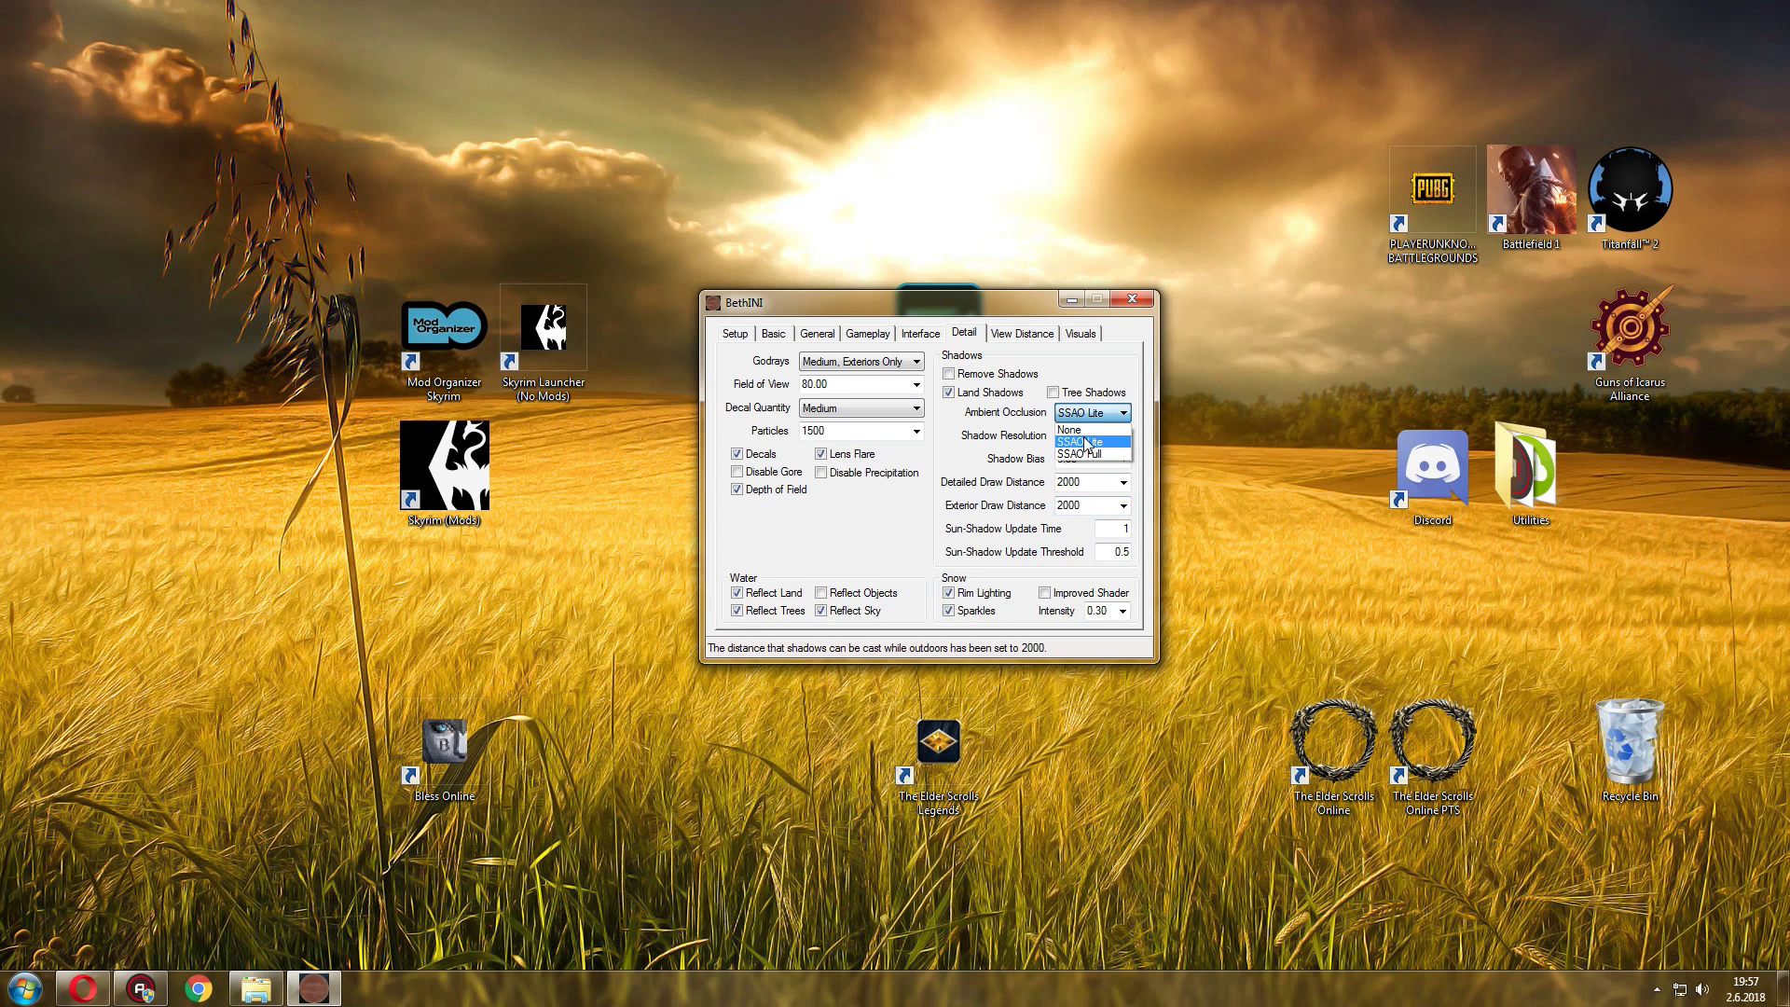
click(1087, 442)
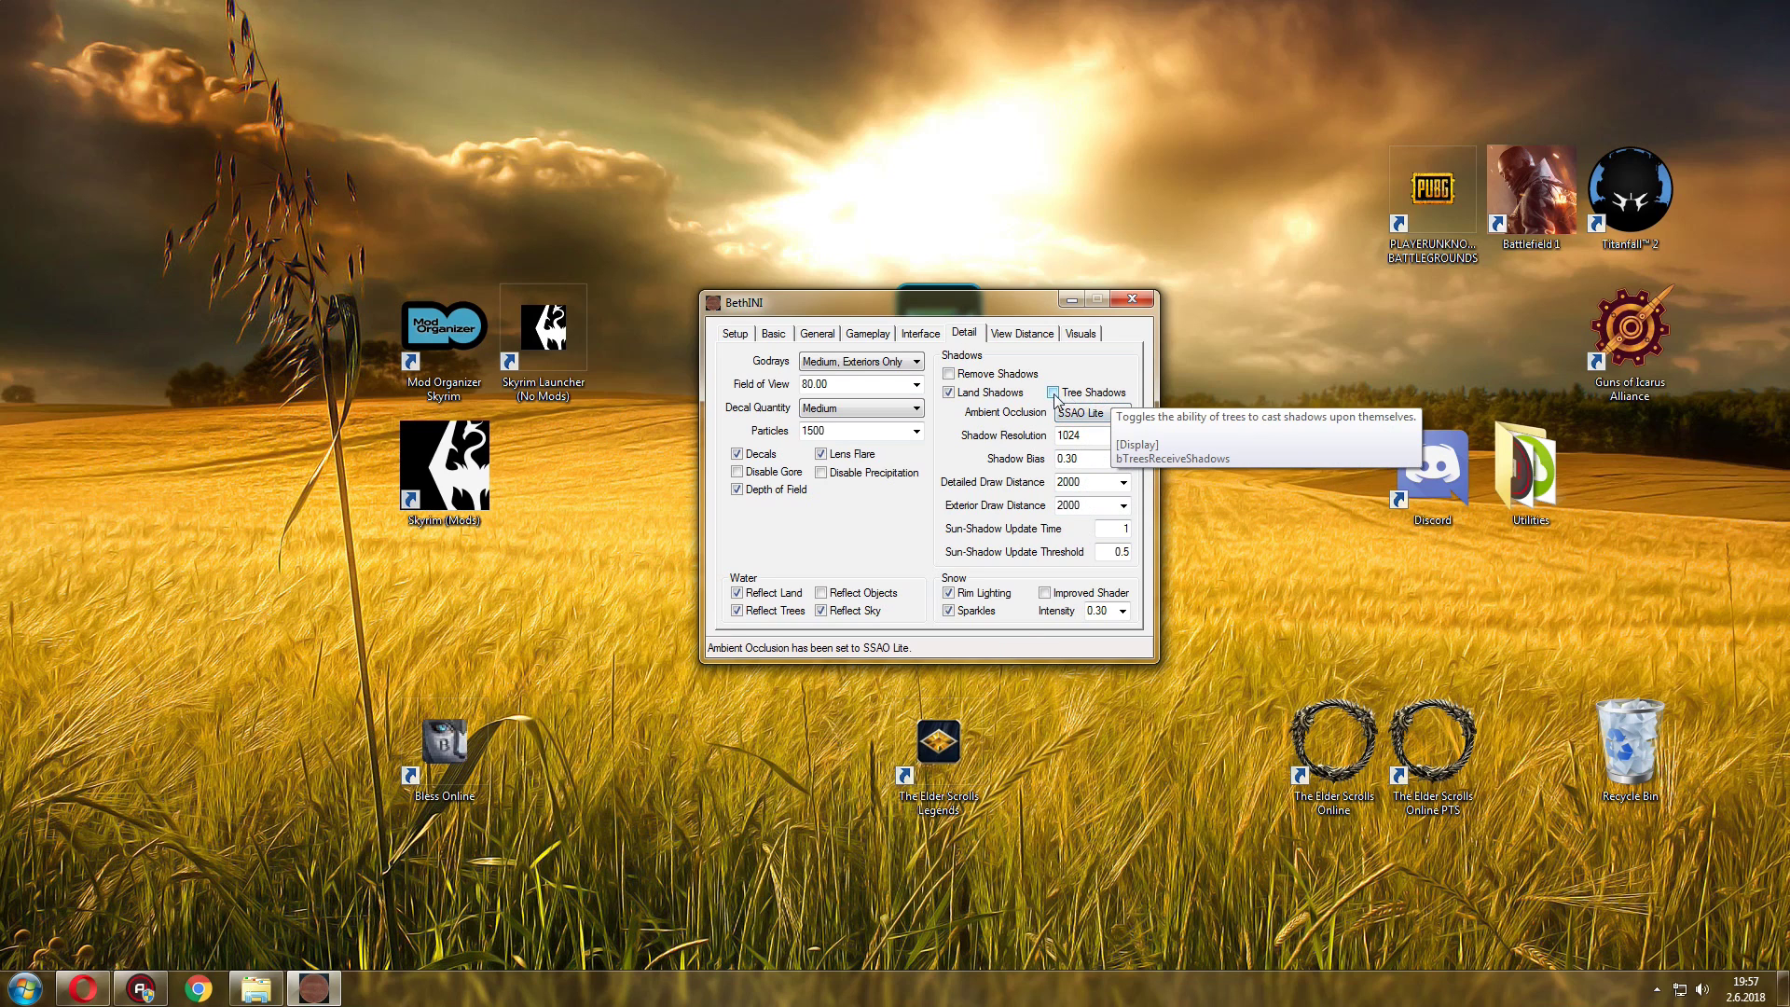
click(1053, 394)
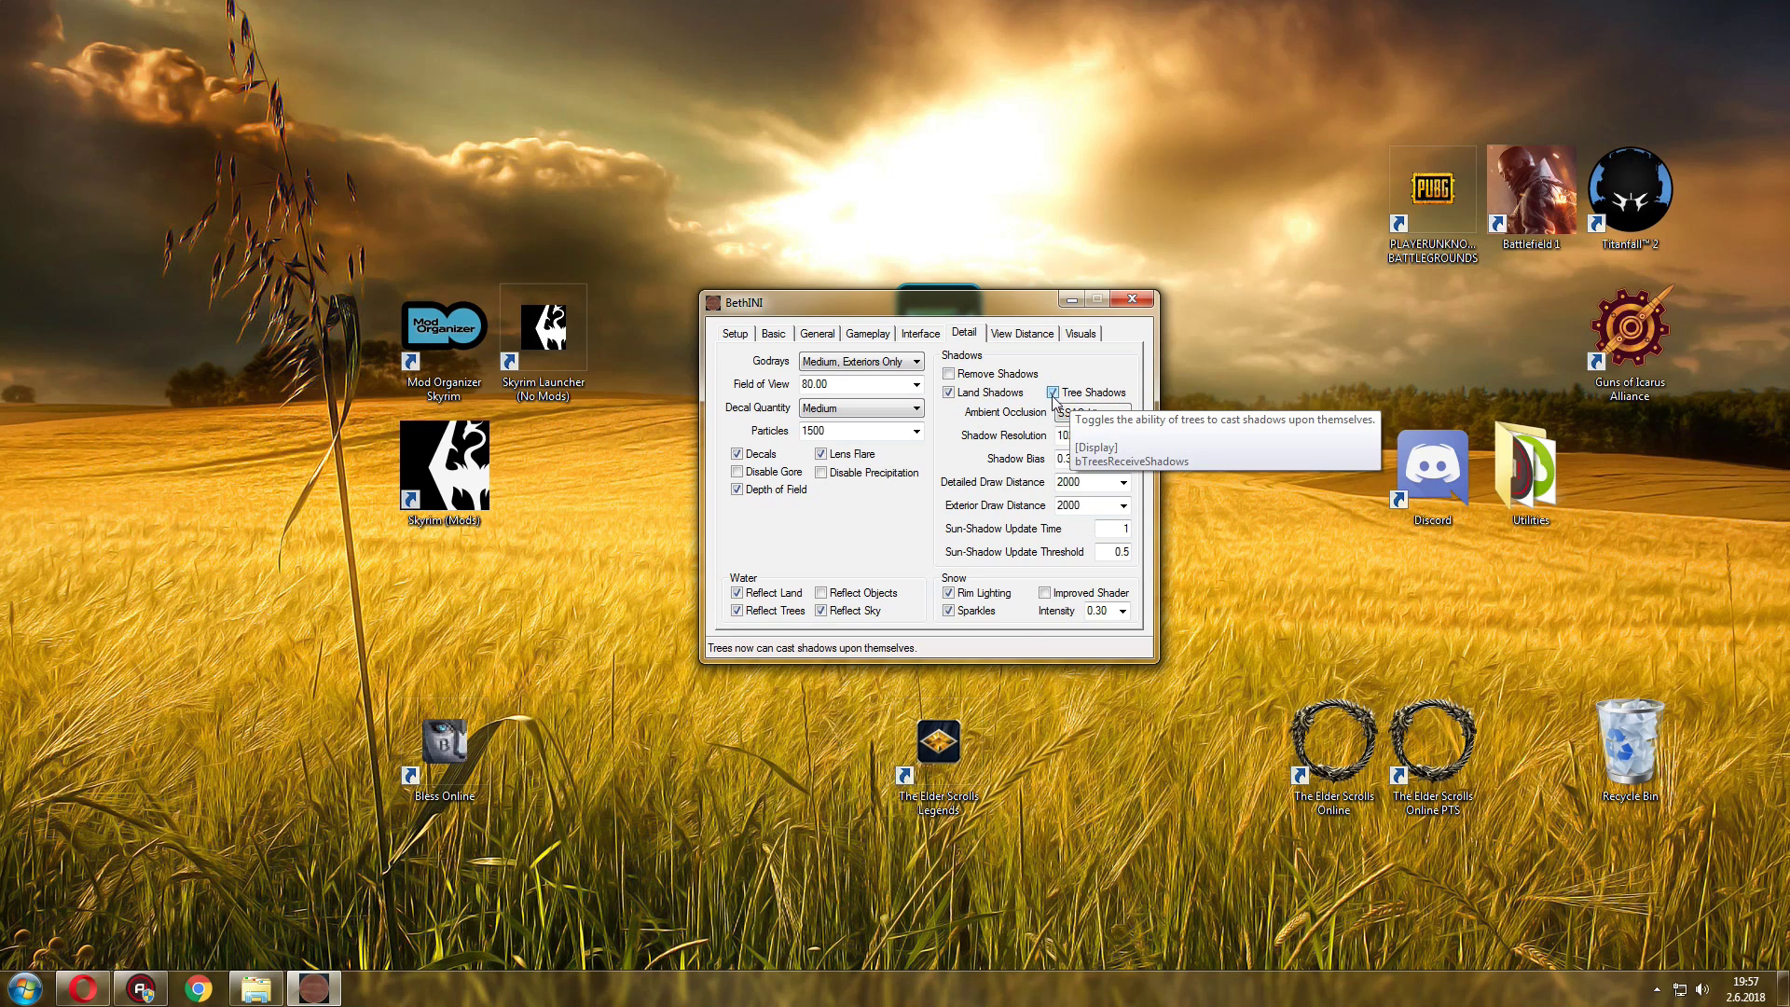
click(1053, 395)
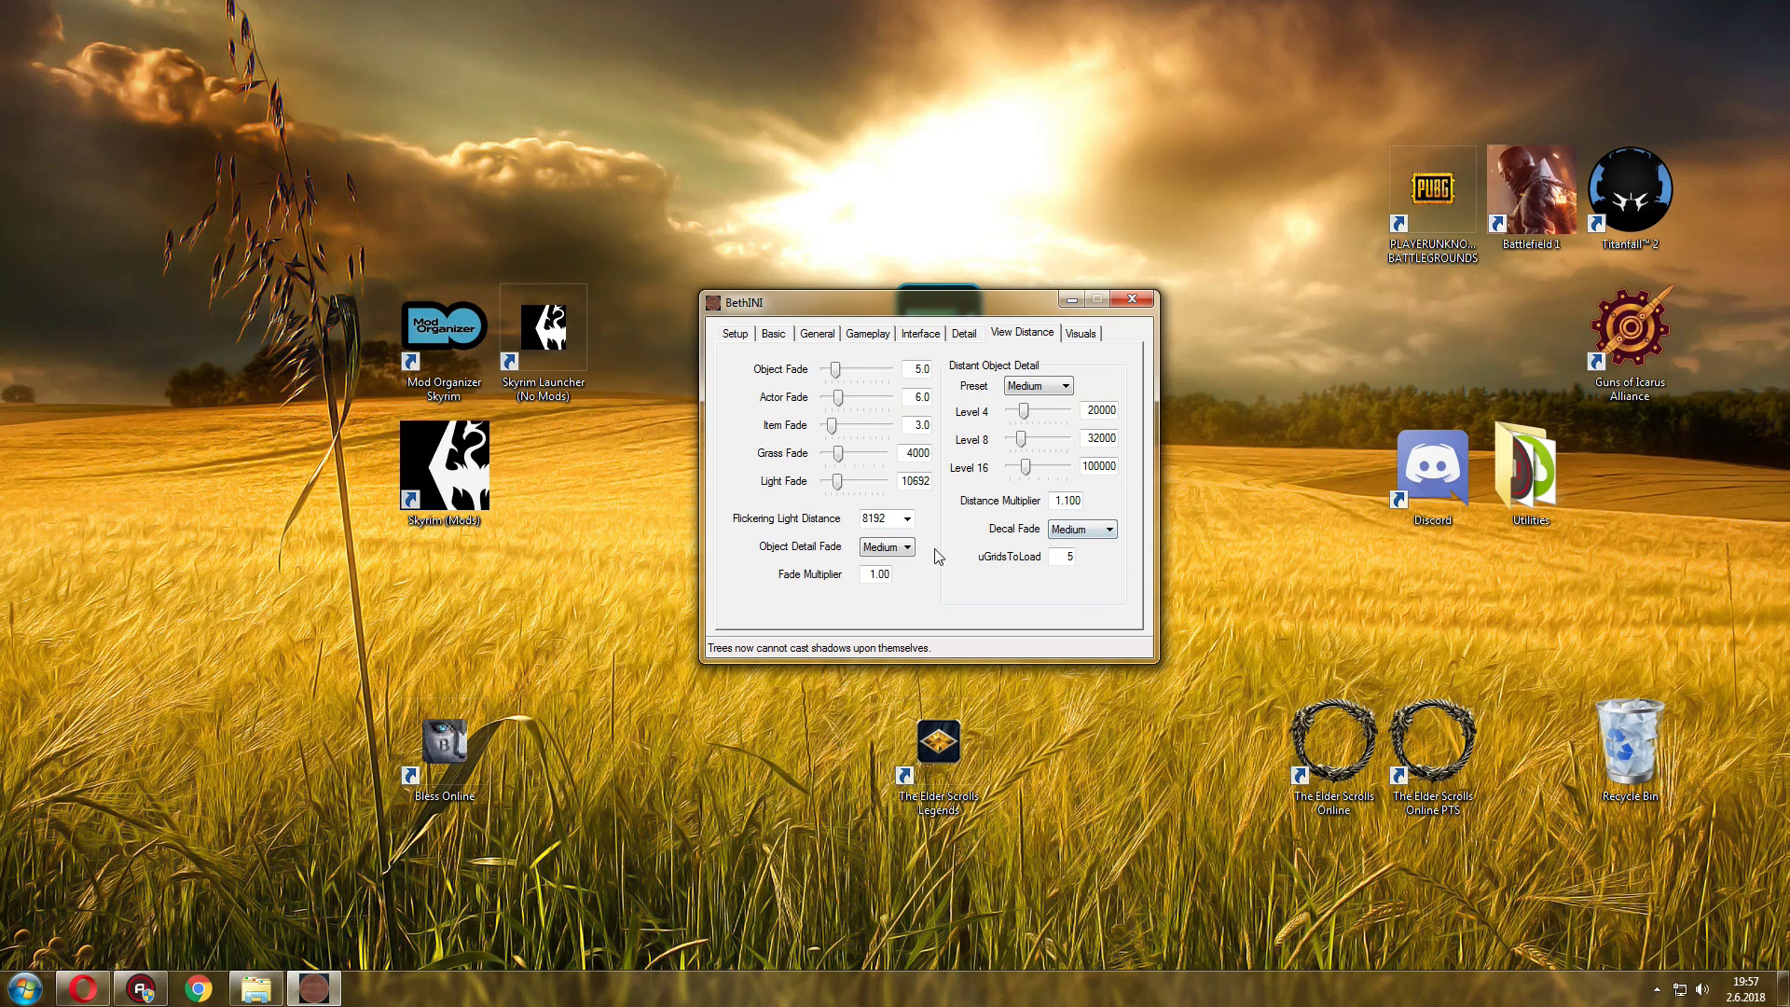
Keep Object Detail Fade at Medium and move on to the Visuals tab.
click(903, 548)
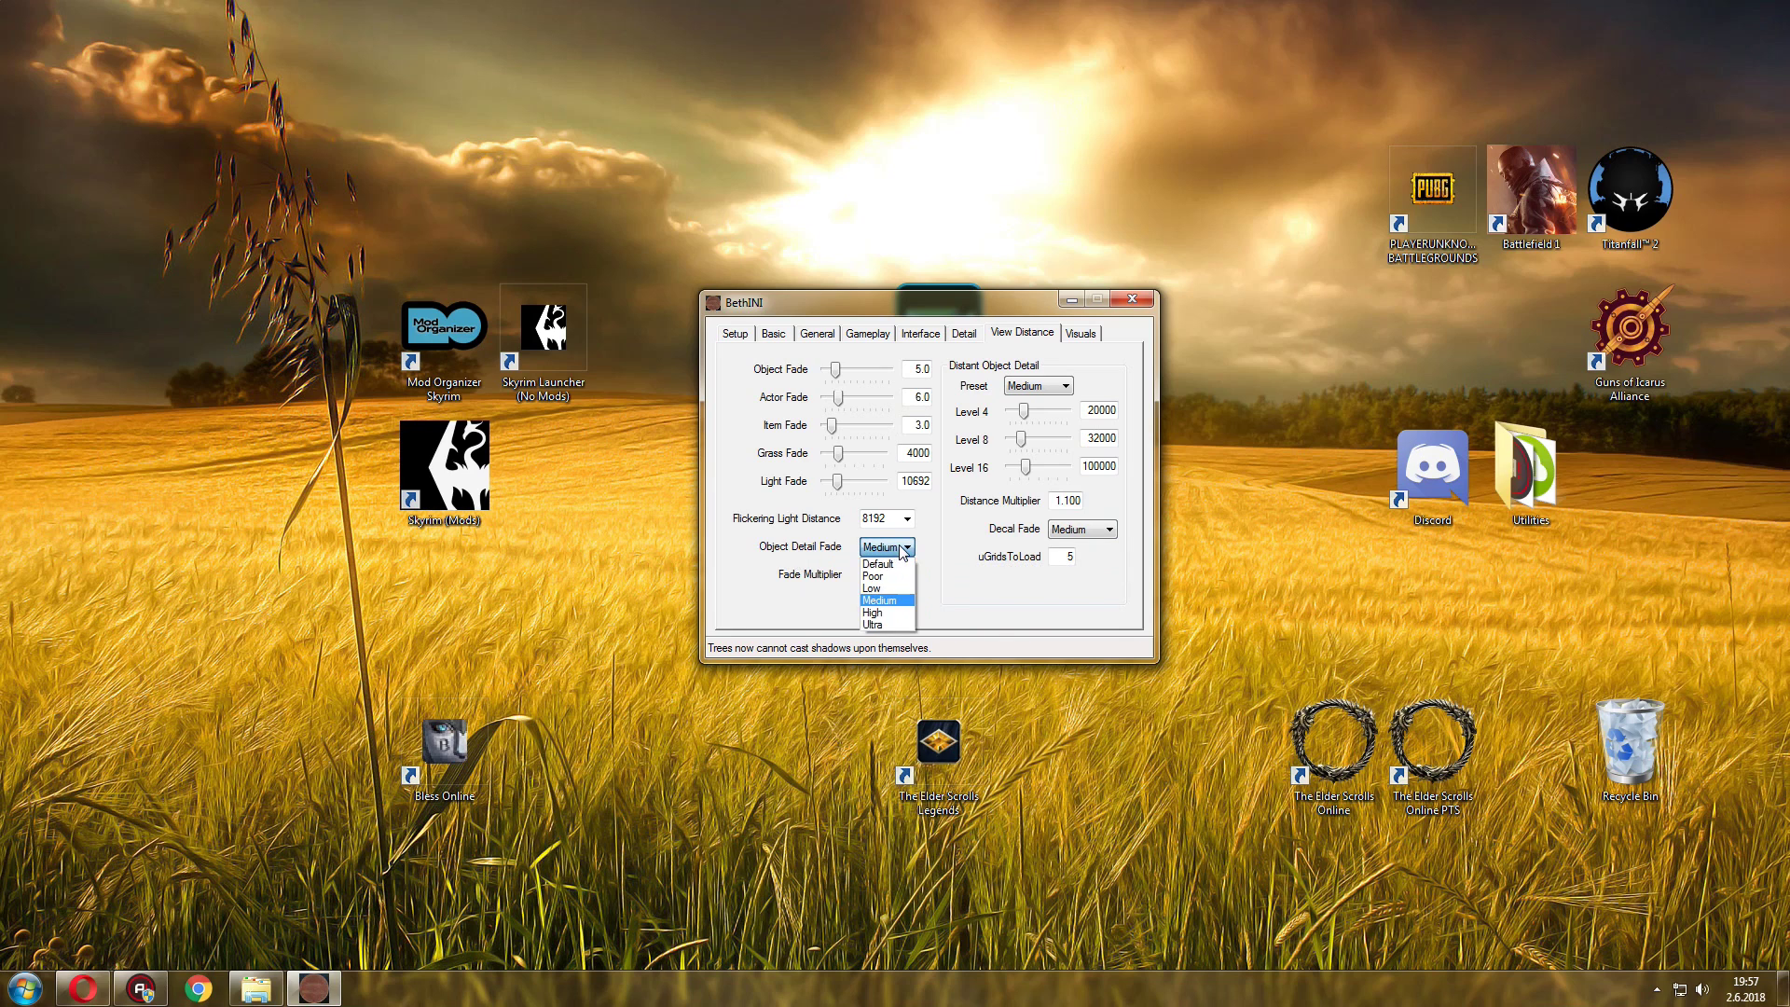
click(902, 550)
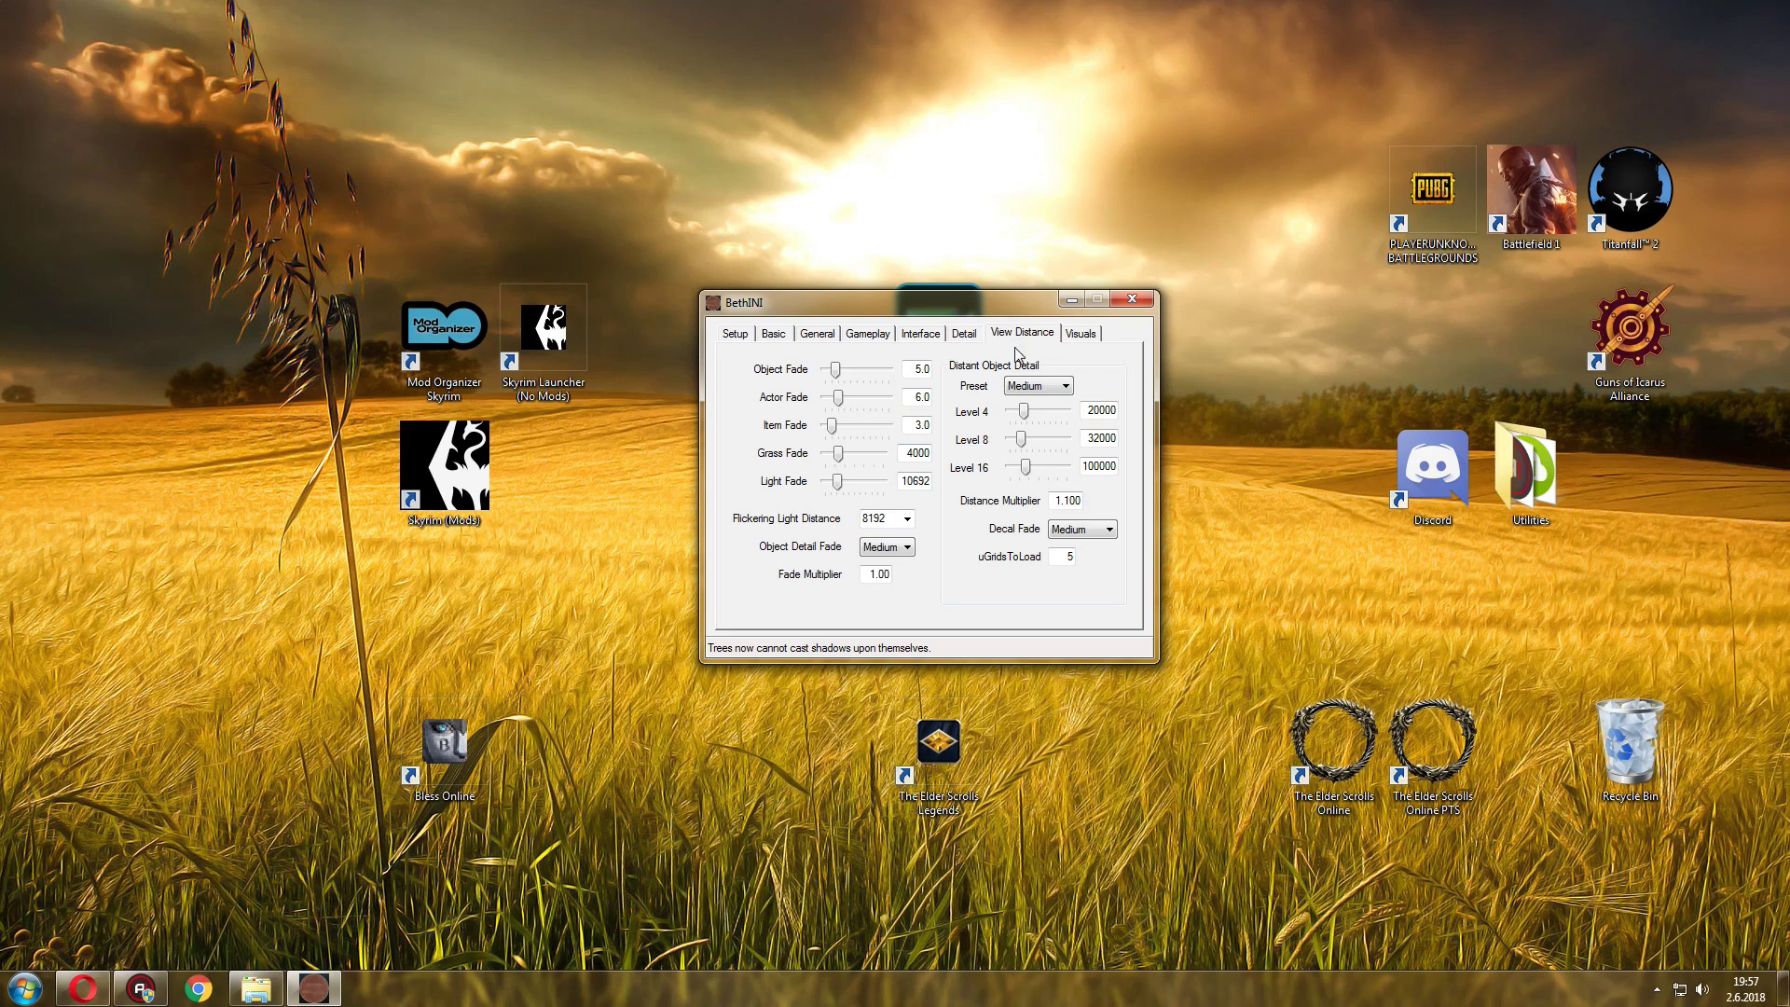
click(1084, 341)
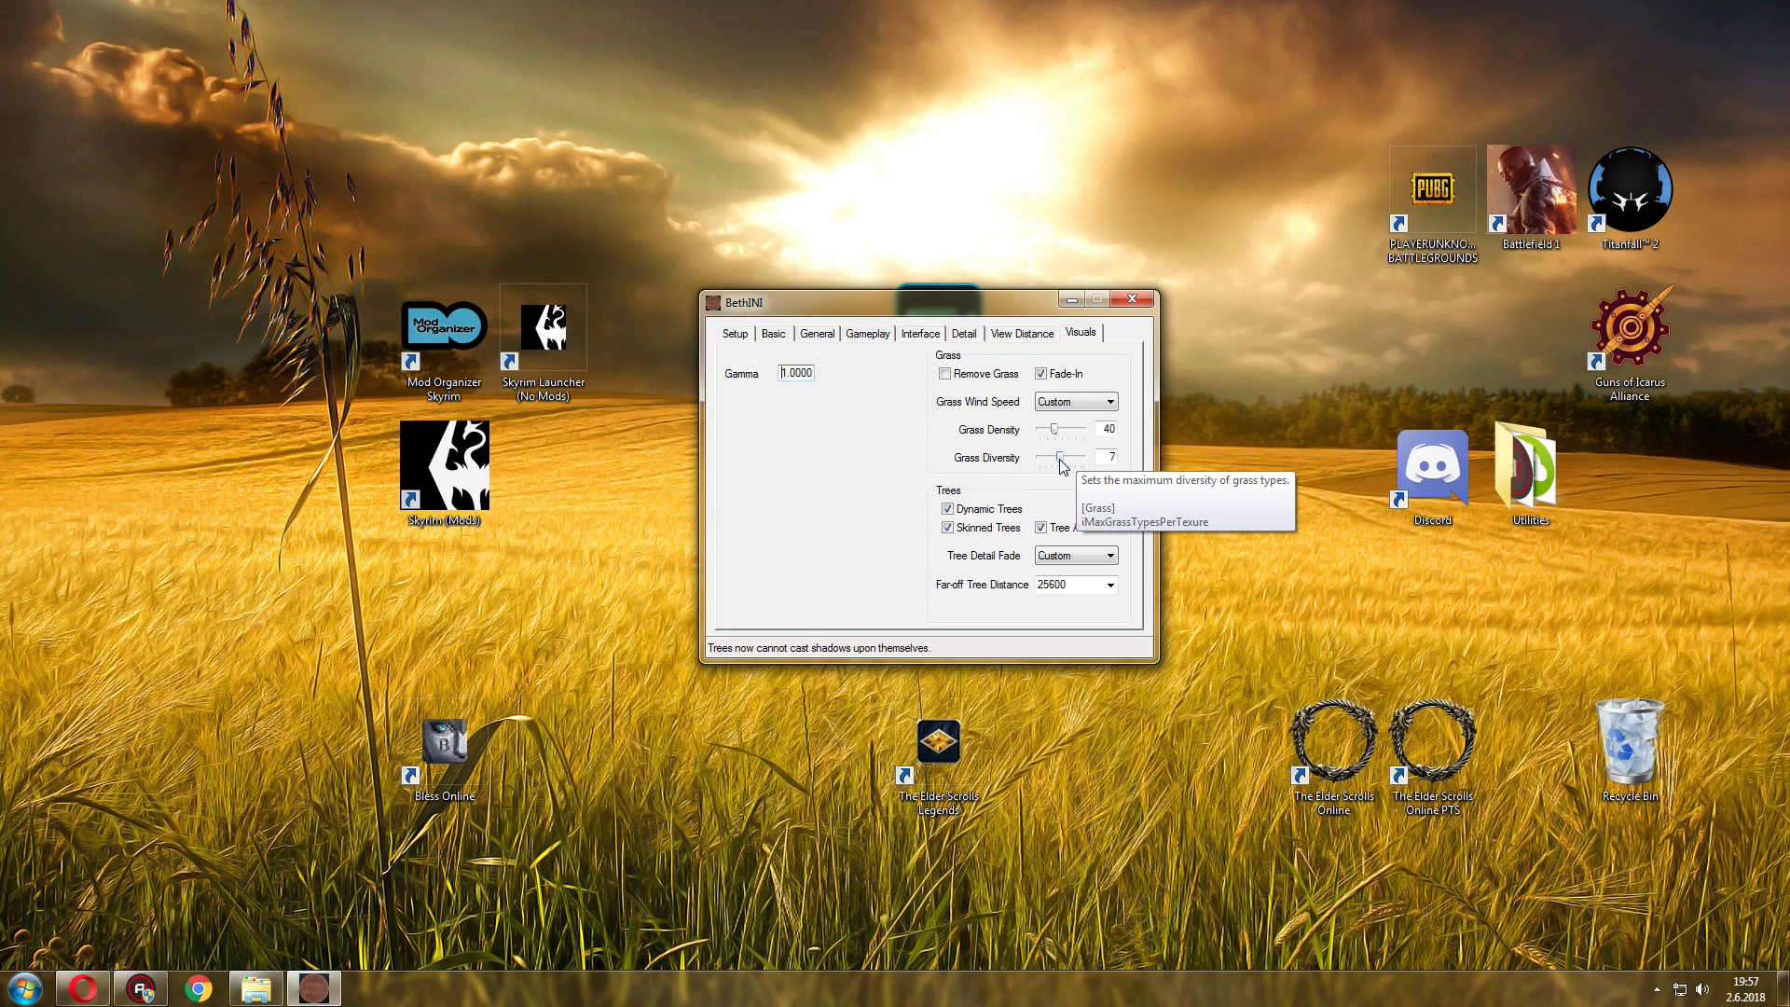
Set Grass Diversity to 2 and Grass Density to 30.
drag(1061, 460, 1047, 460)
double_click(1100, 457)
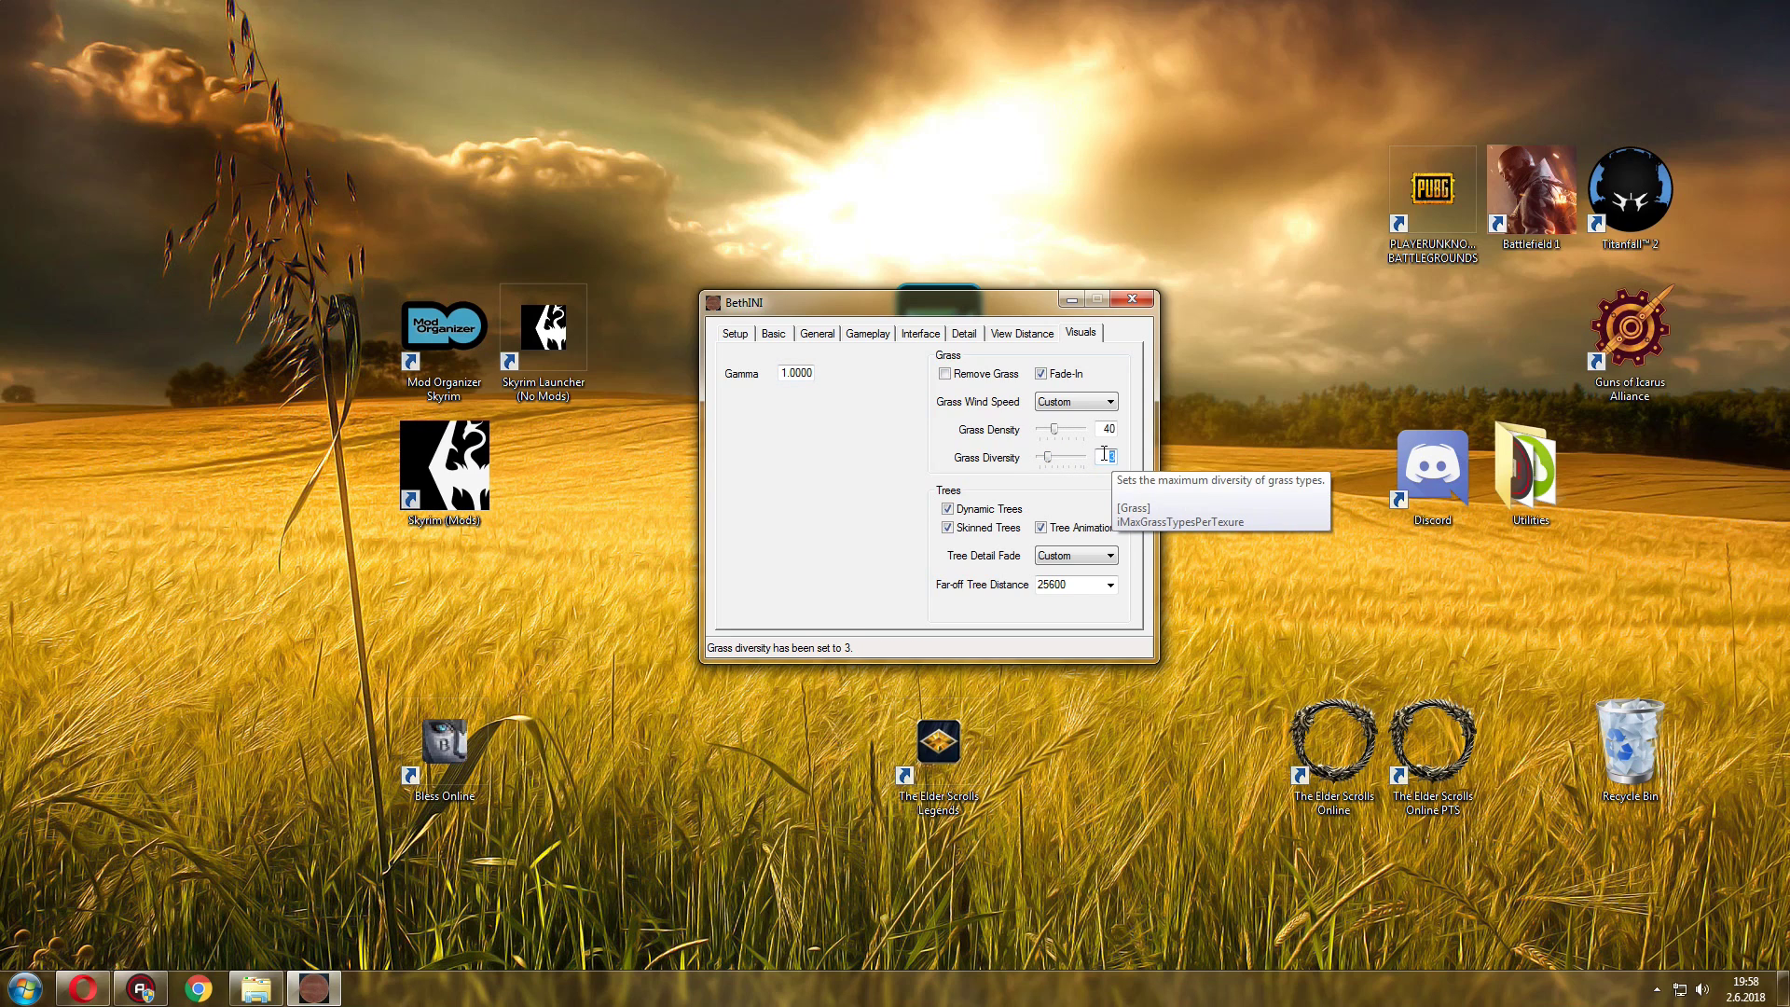
text(2)
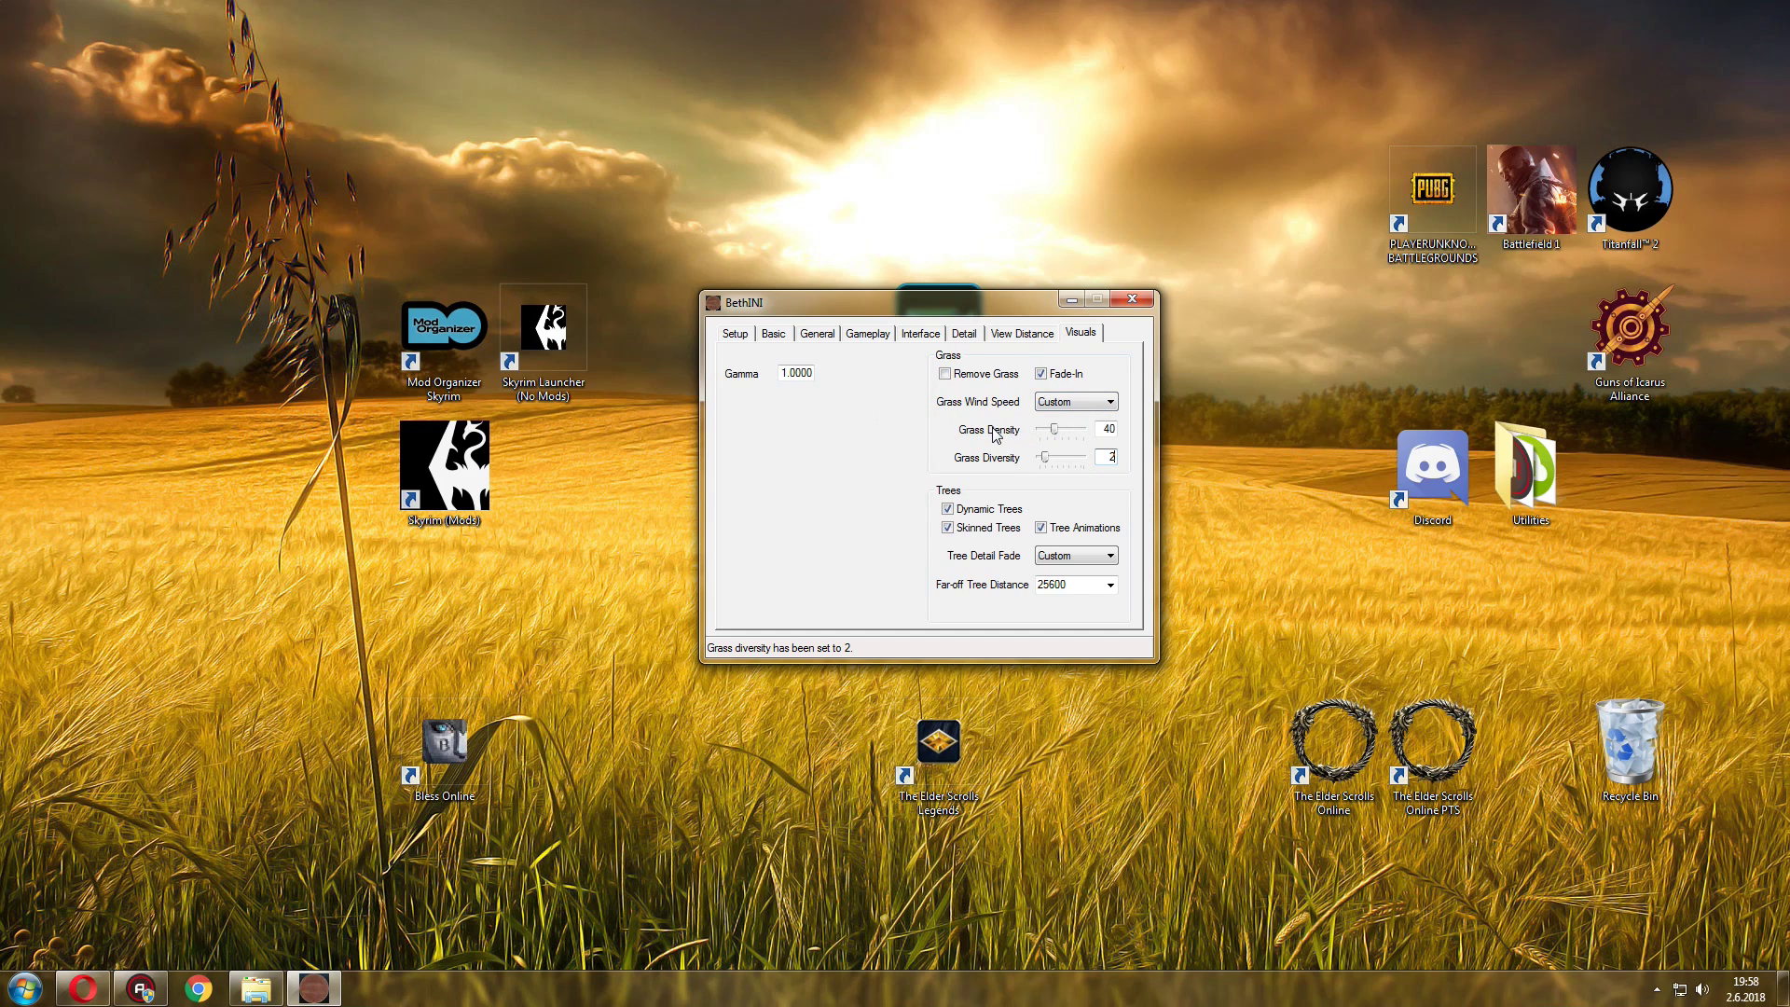
double_click(1107, 429)
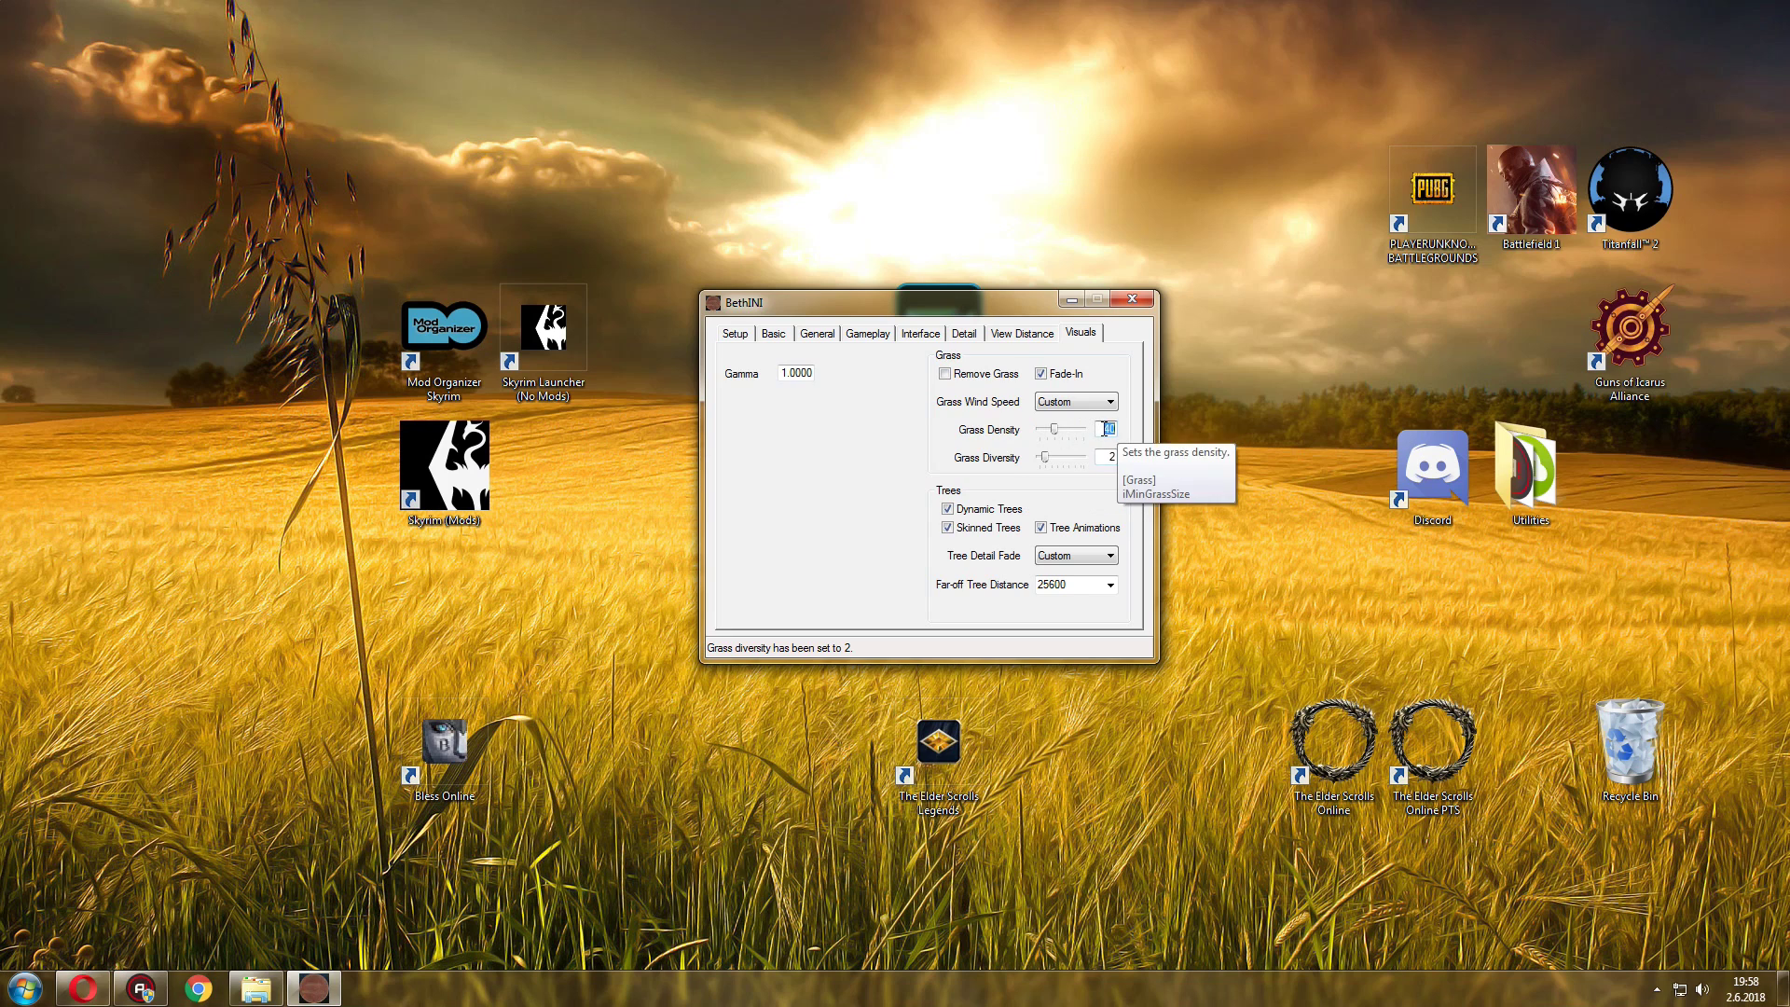
text(30)
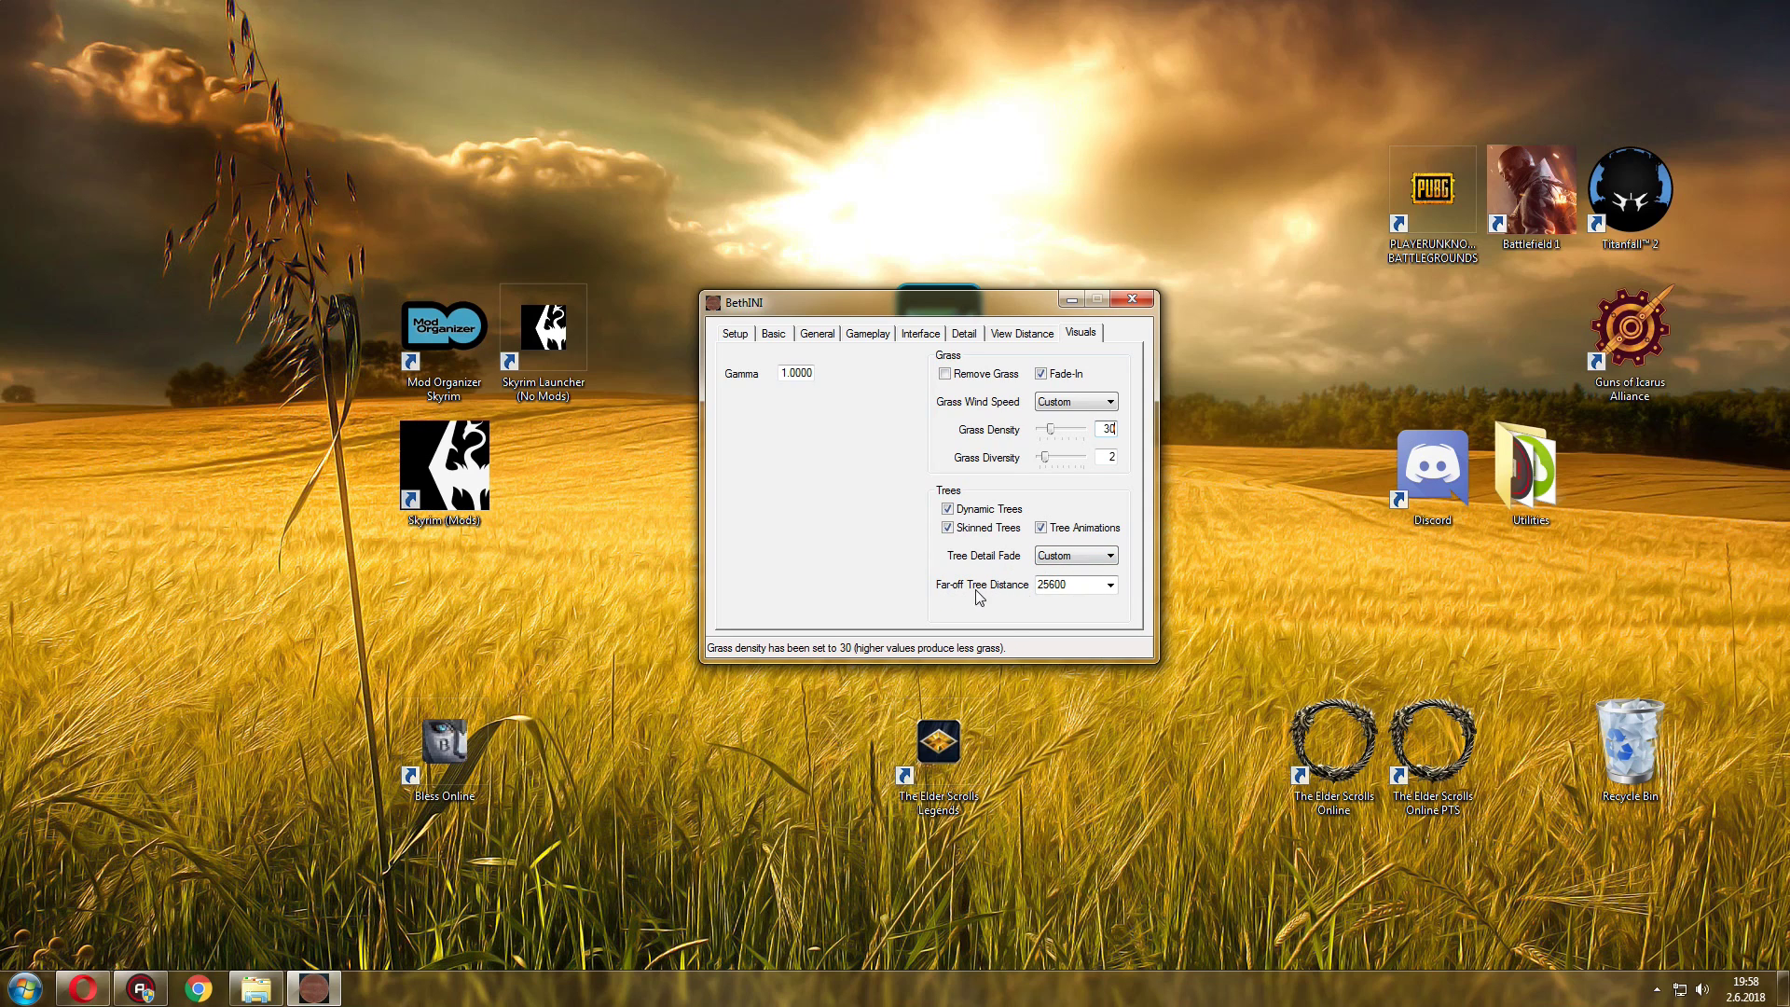
Set Far-off Tree Distance to 25000.
click(1110, 591)
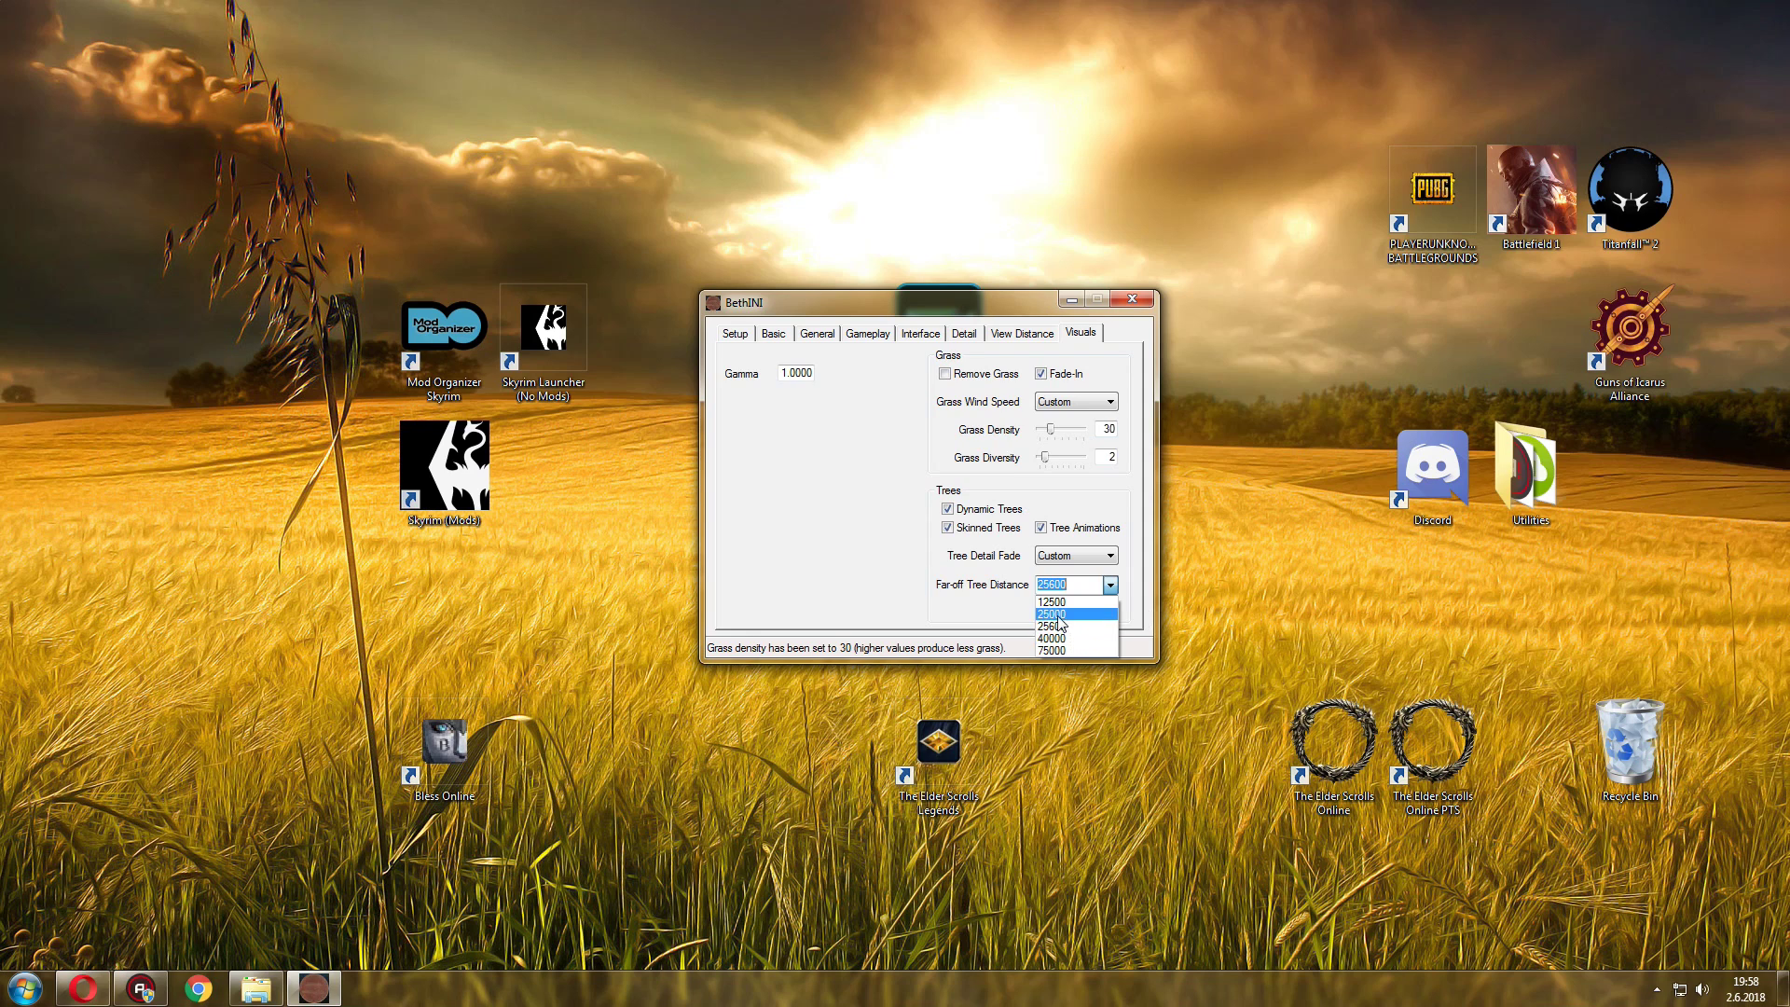
click(1056, 615)
click(1110, 584)
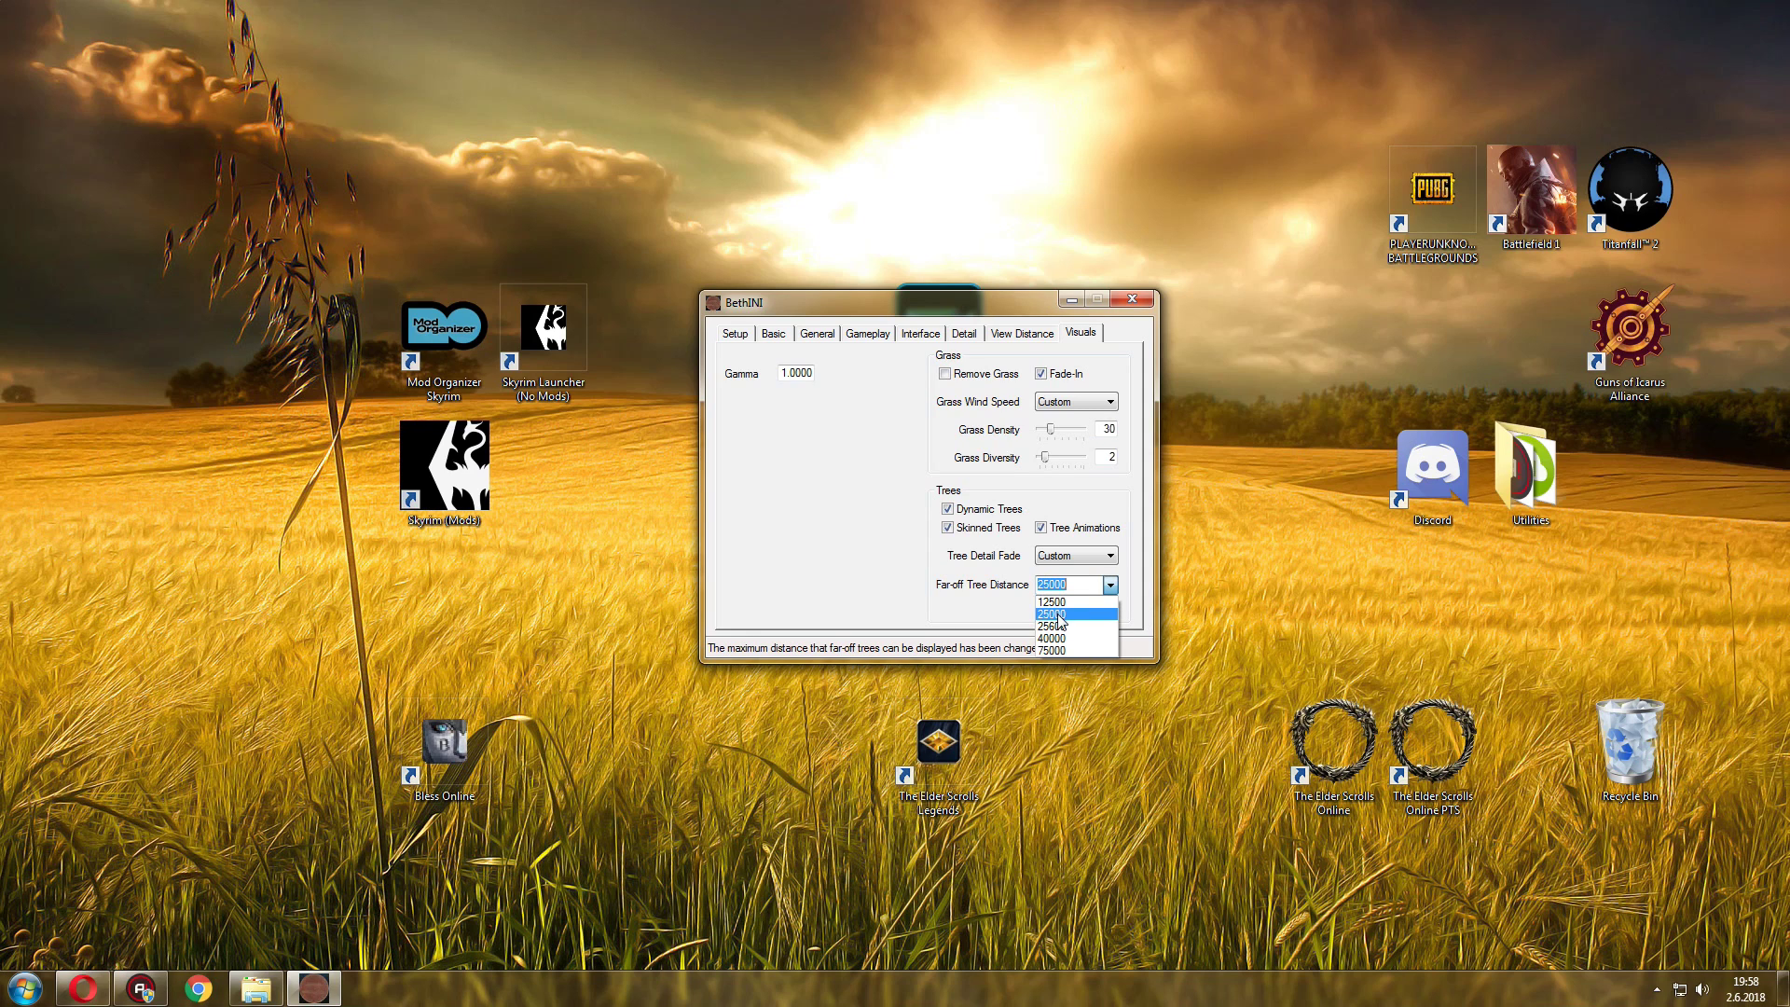
click(1059, 615)
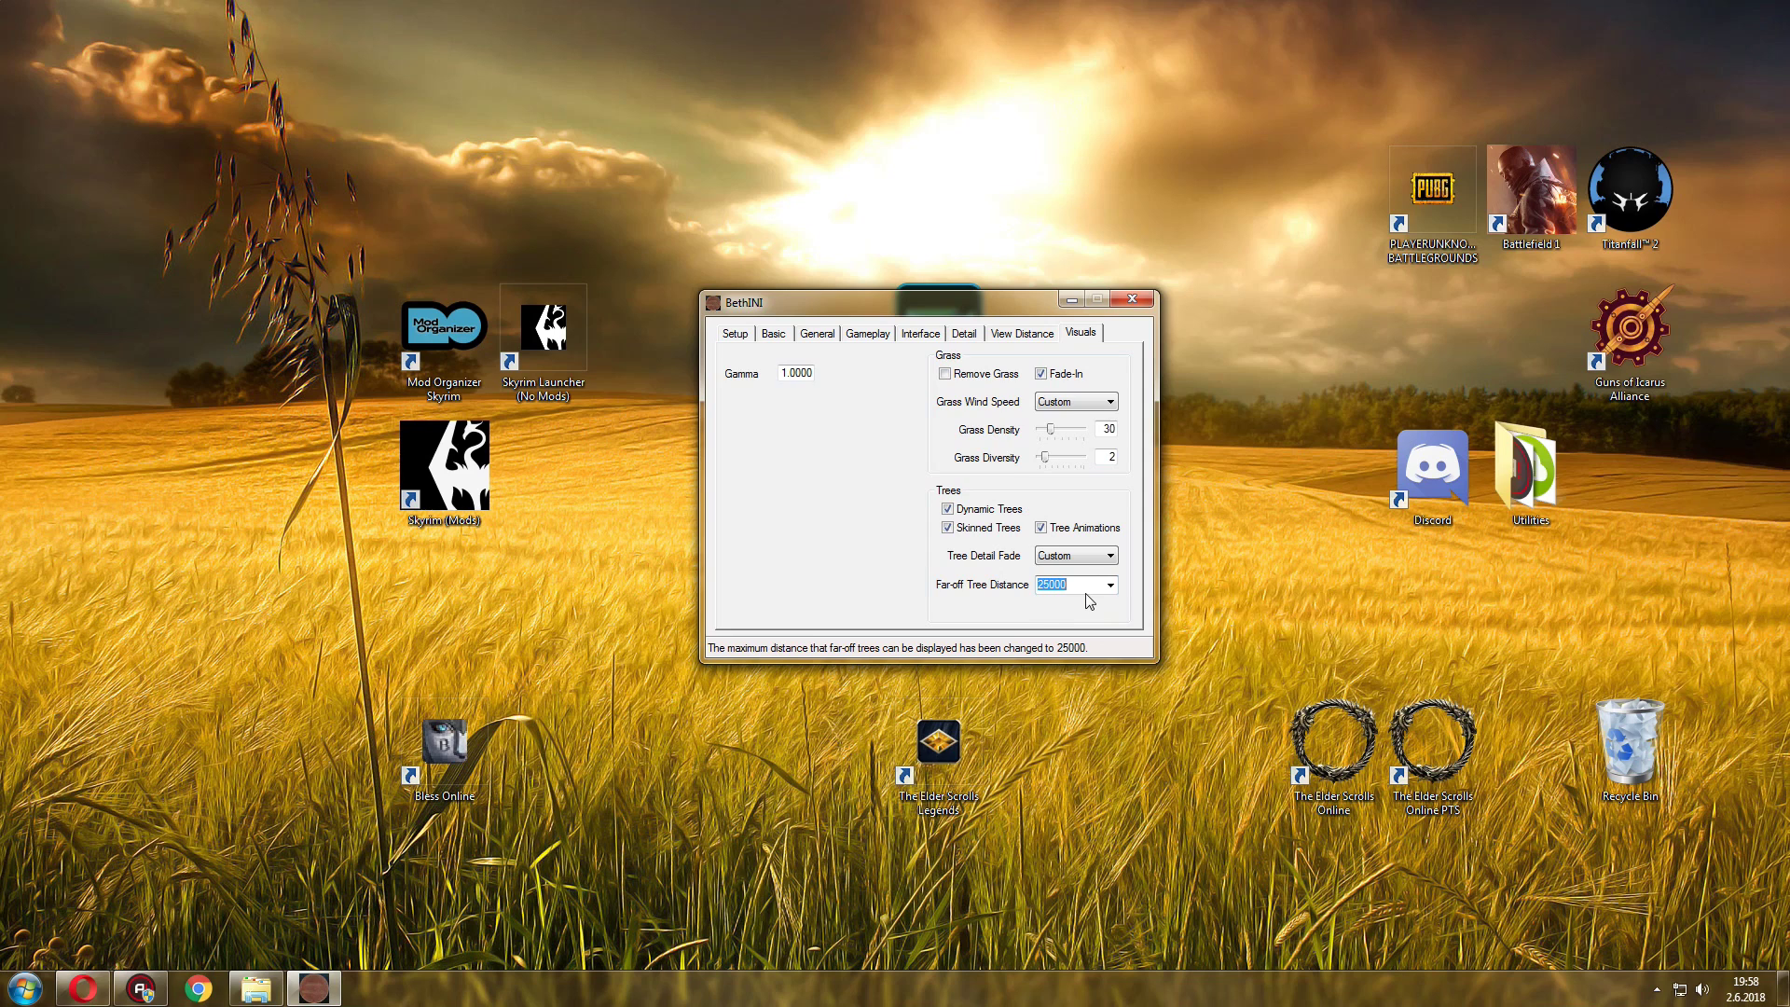
click(1030, 339)
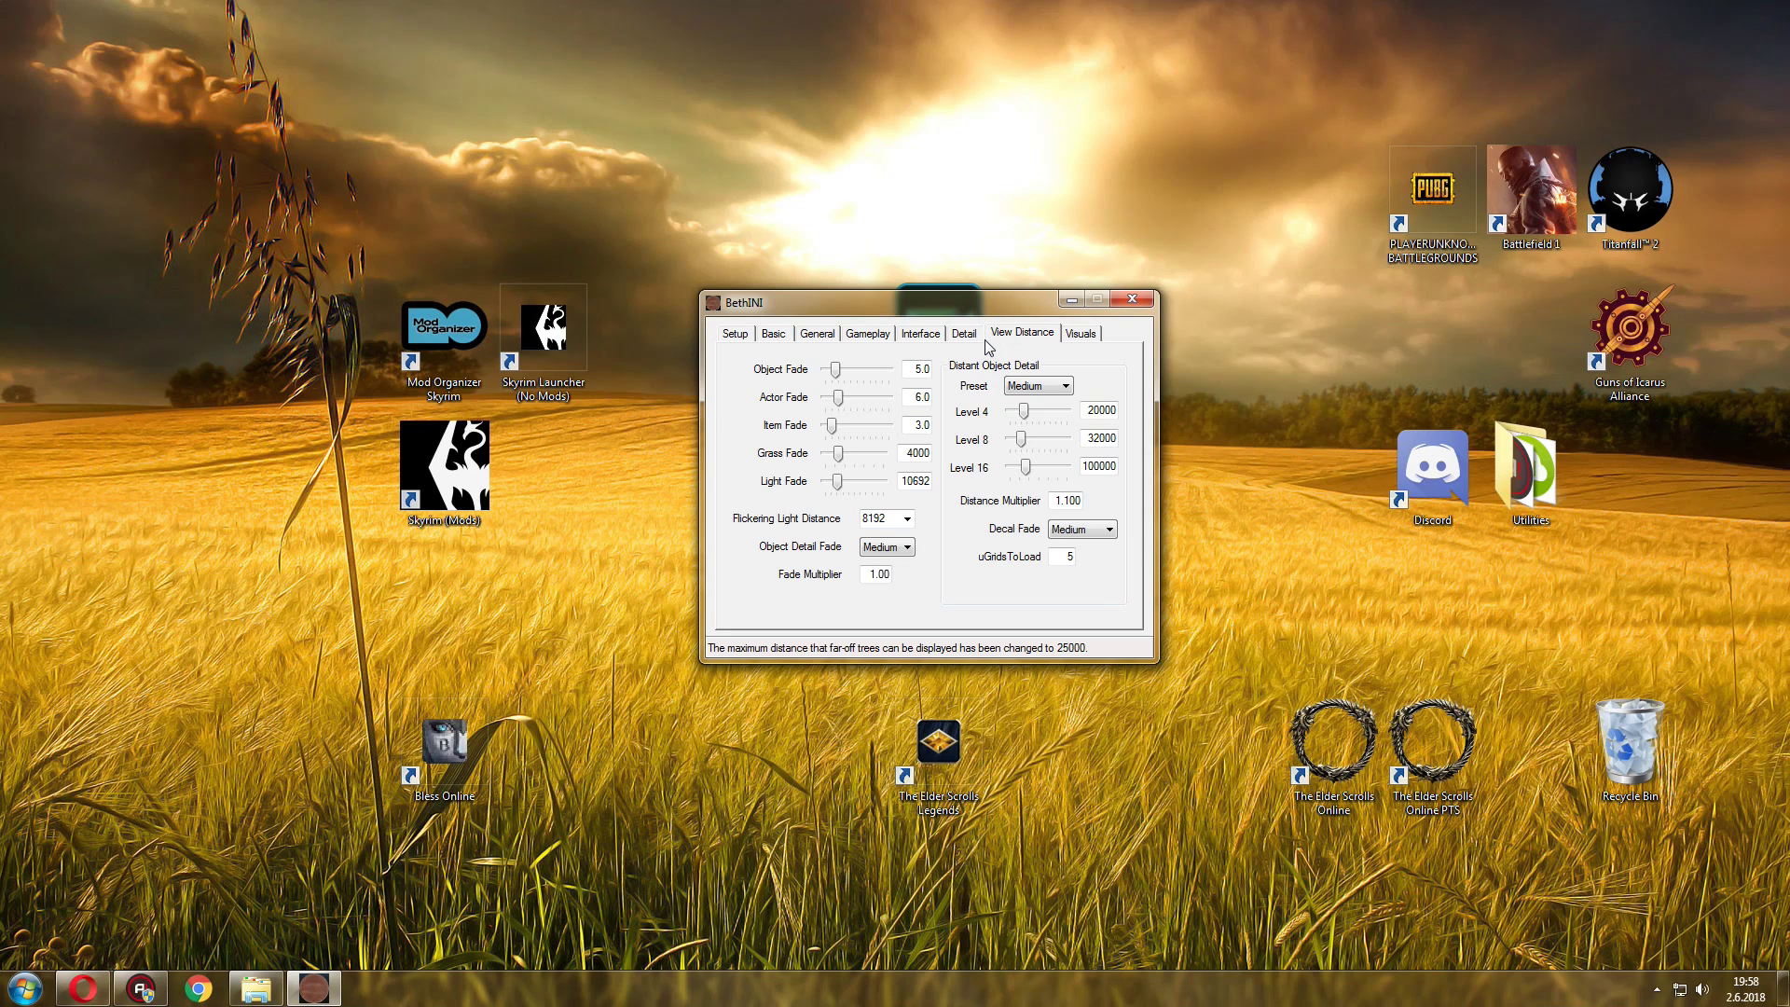
Review each BethINI settings page from Setup through View Distance.
key(Left)
key(Left)
key(Left)
key(Left)
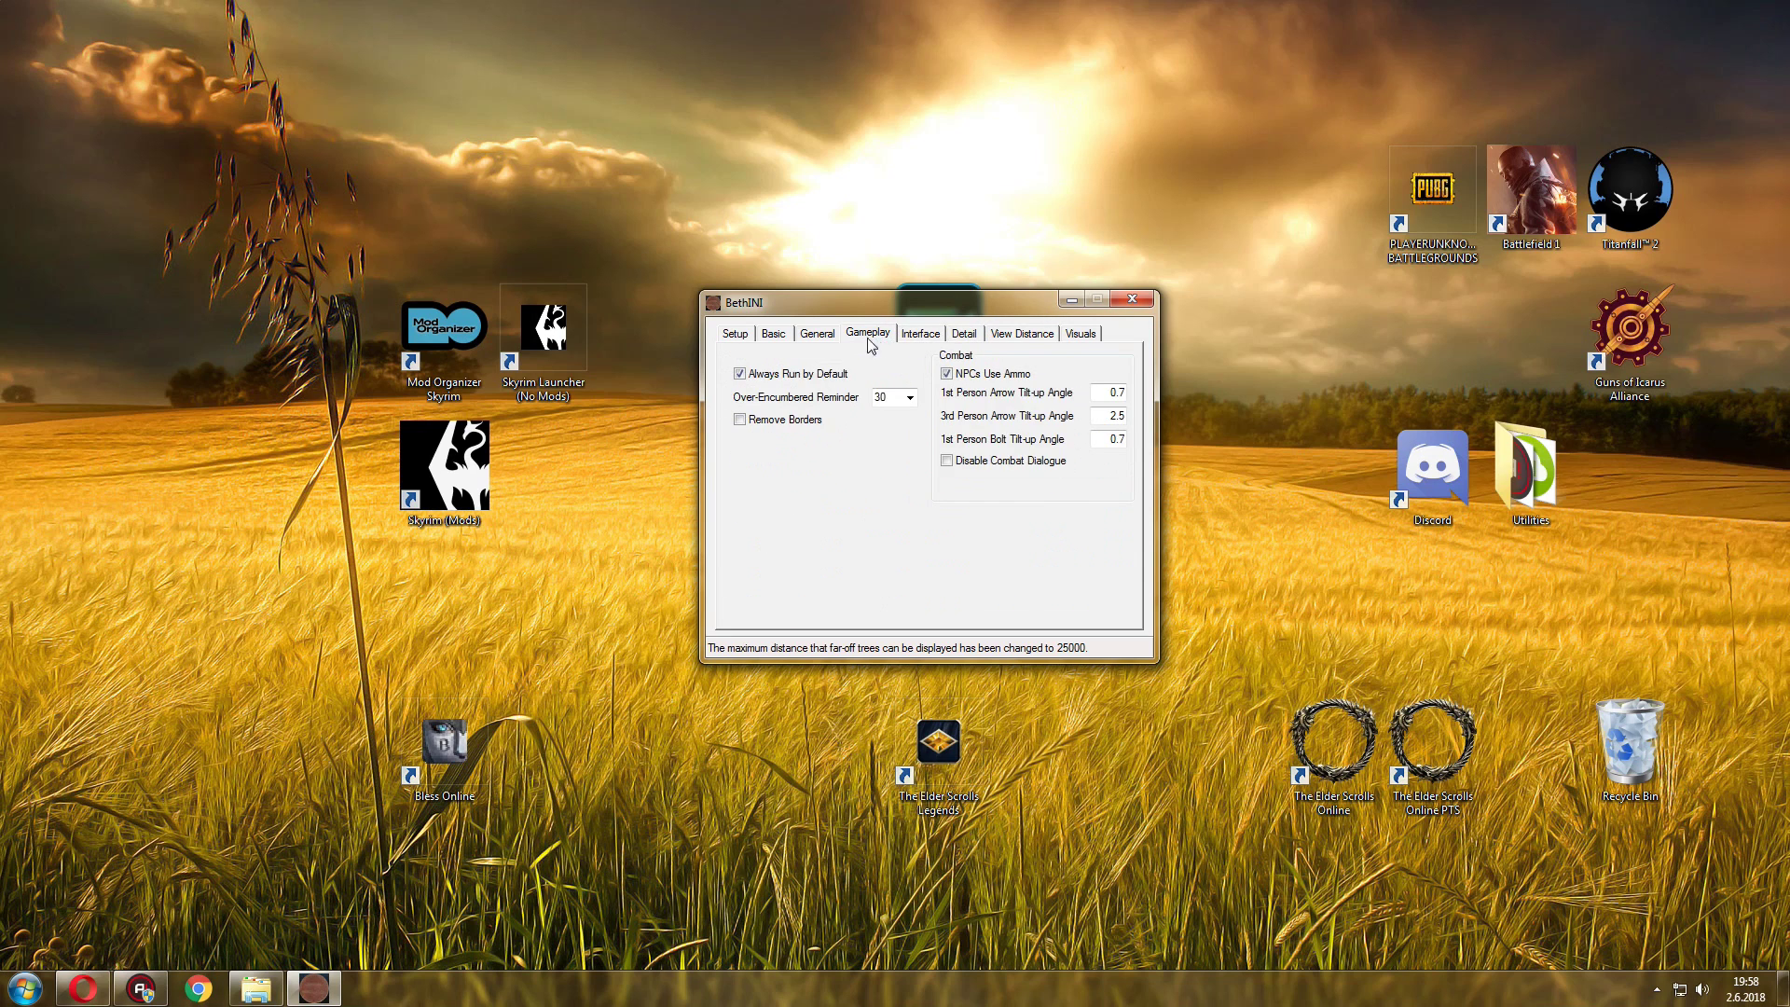
click(1022, 334)
click(1080, 334)
click(867, 333)
click(765, 337)
click(746, 337)
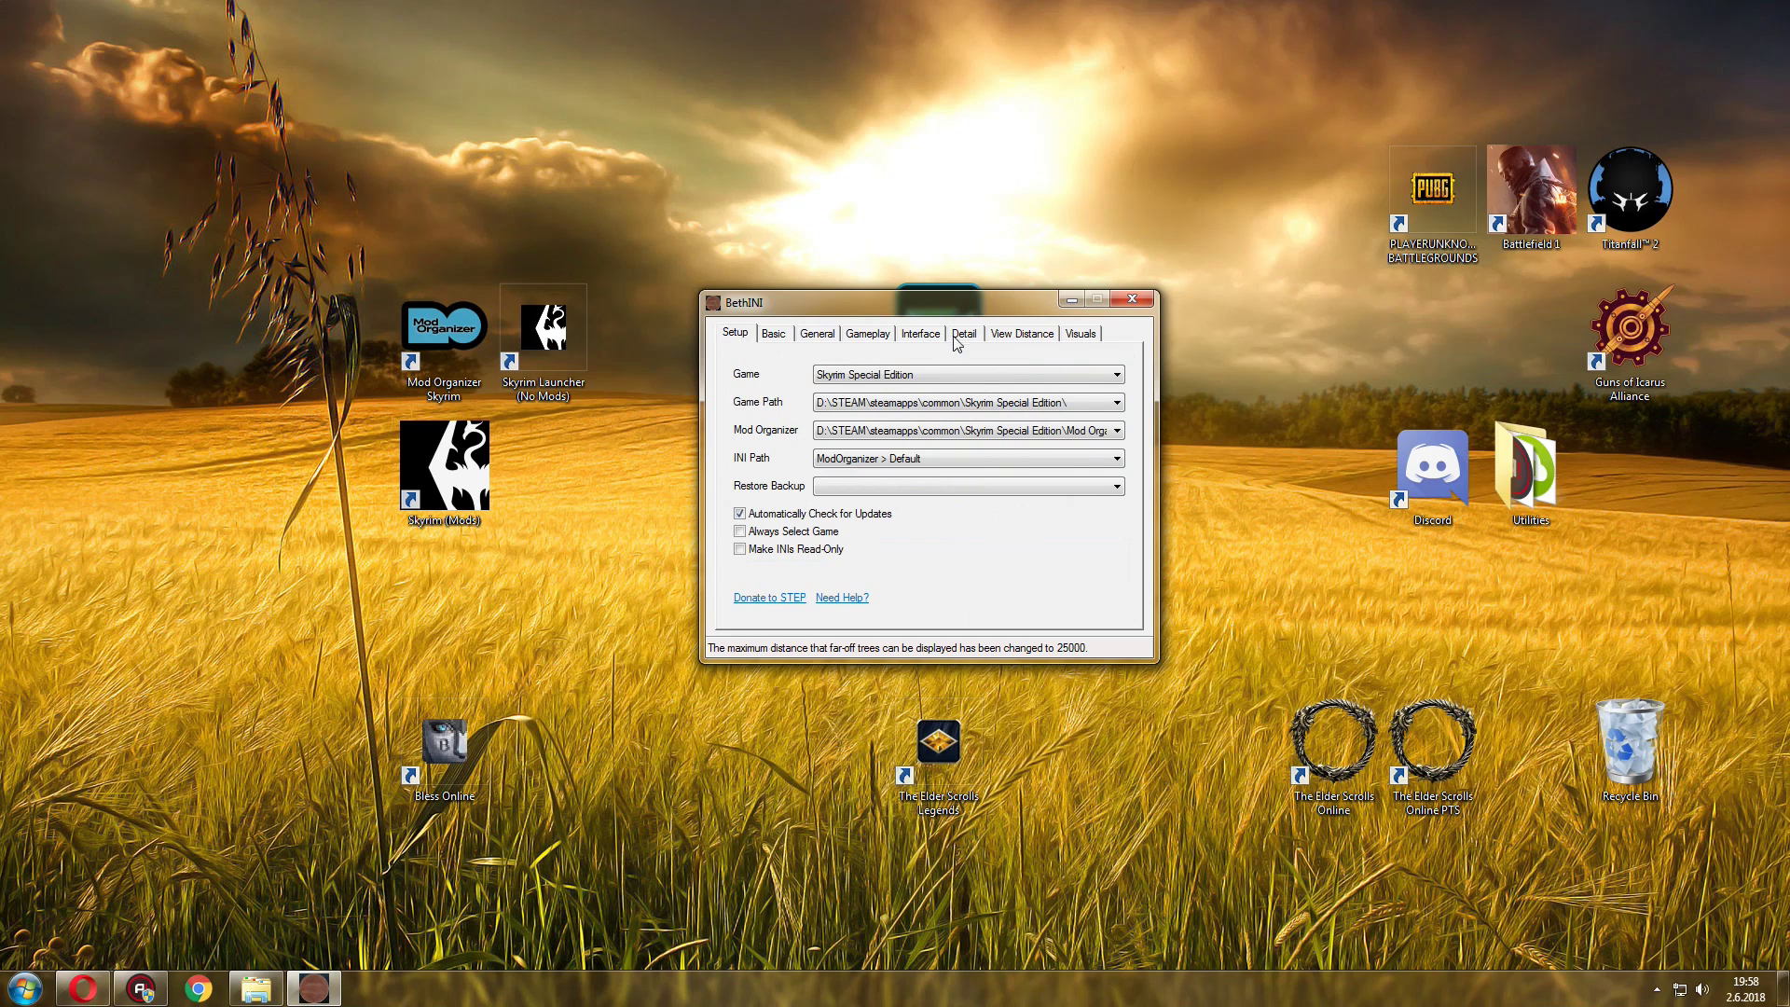
click(1022, 334)
click(1082, 333)
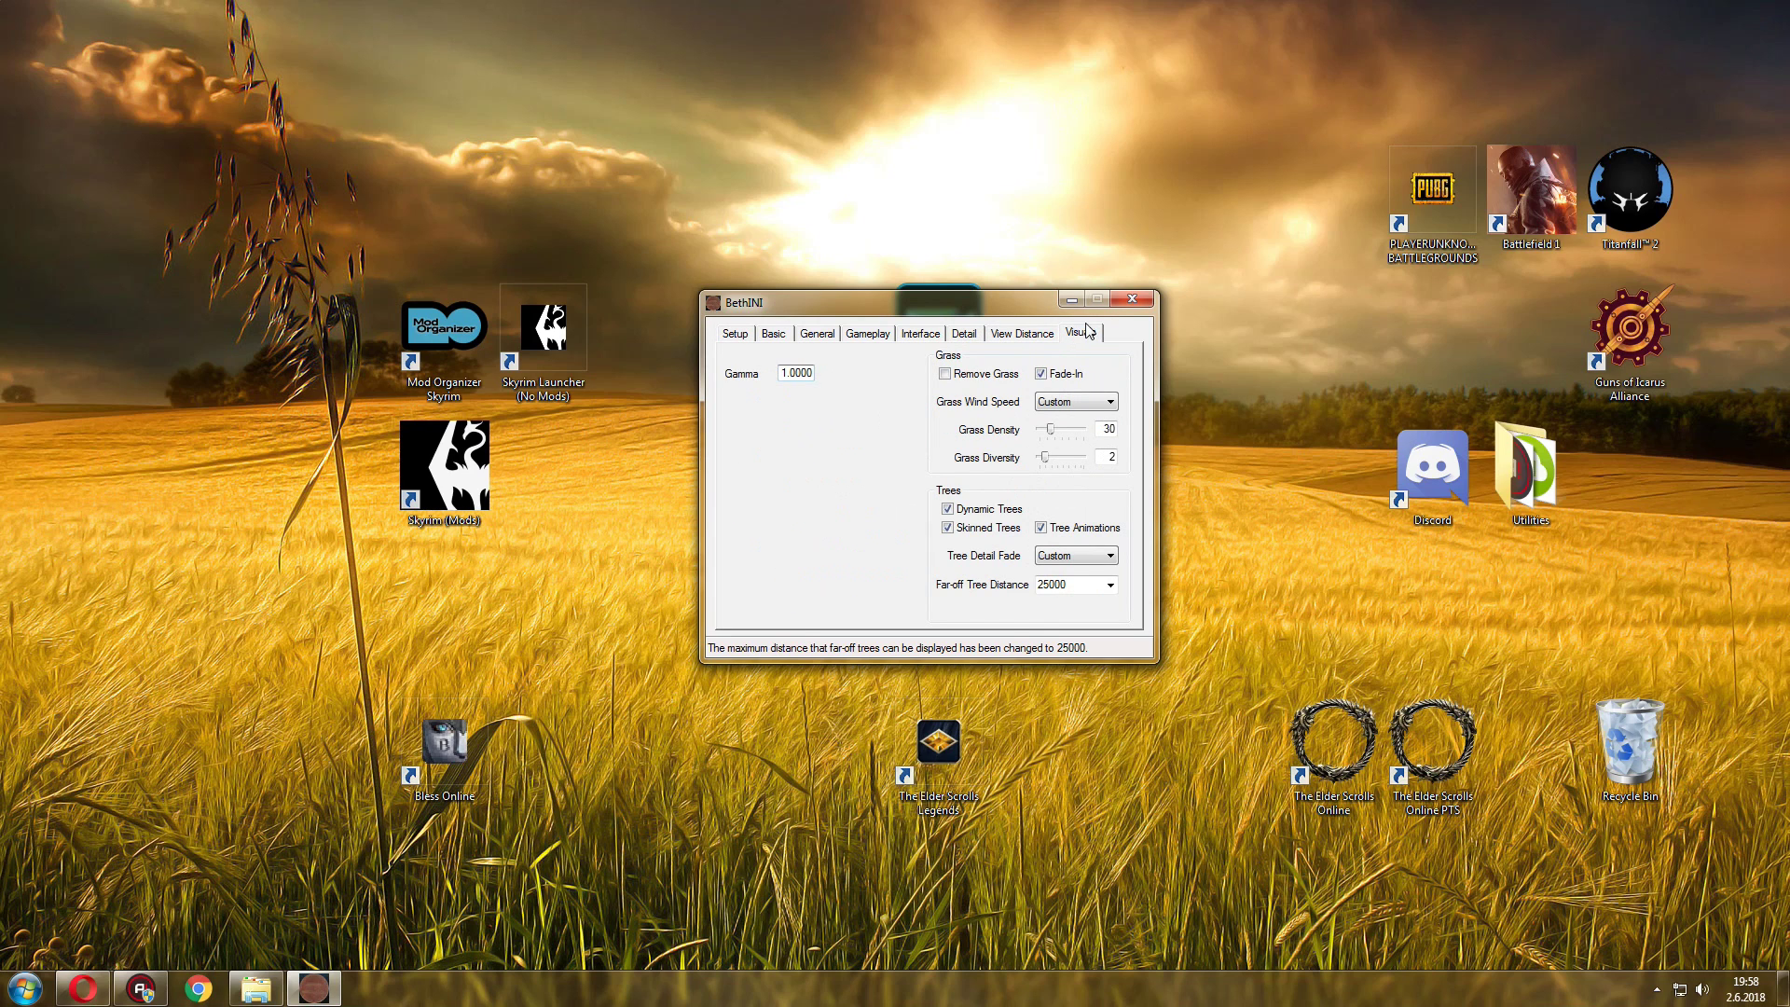
click(1052, 335)
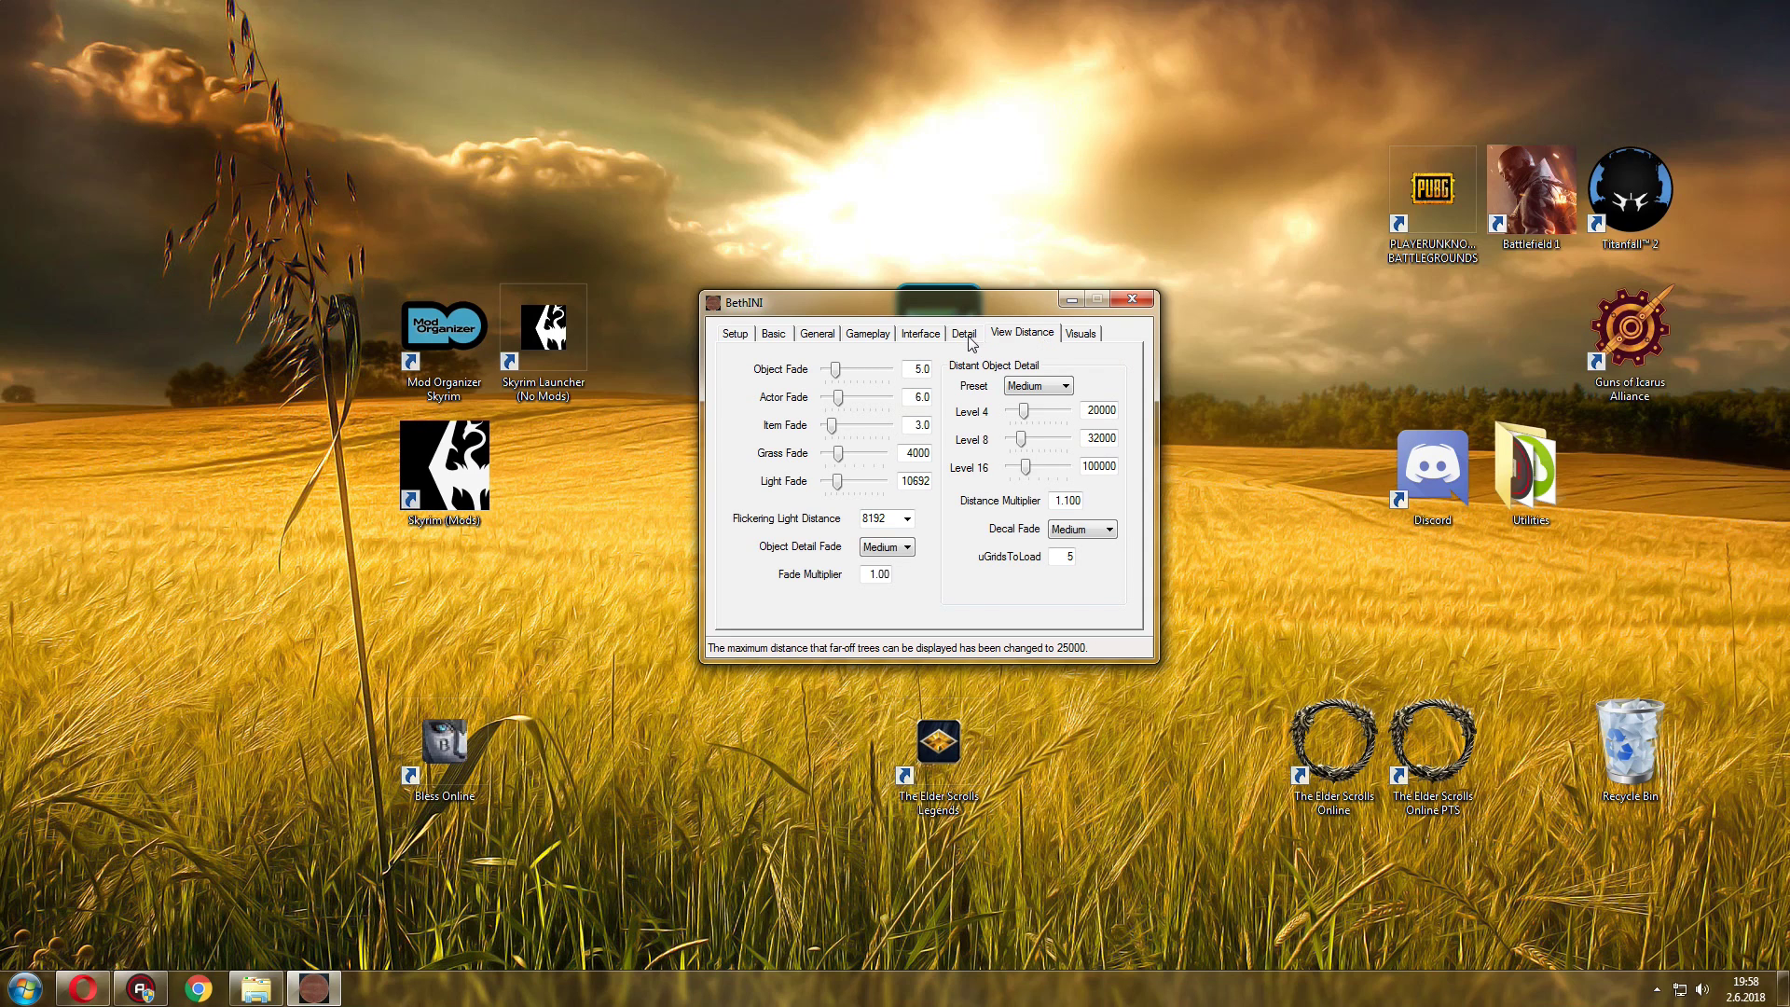
click(921, 336)
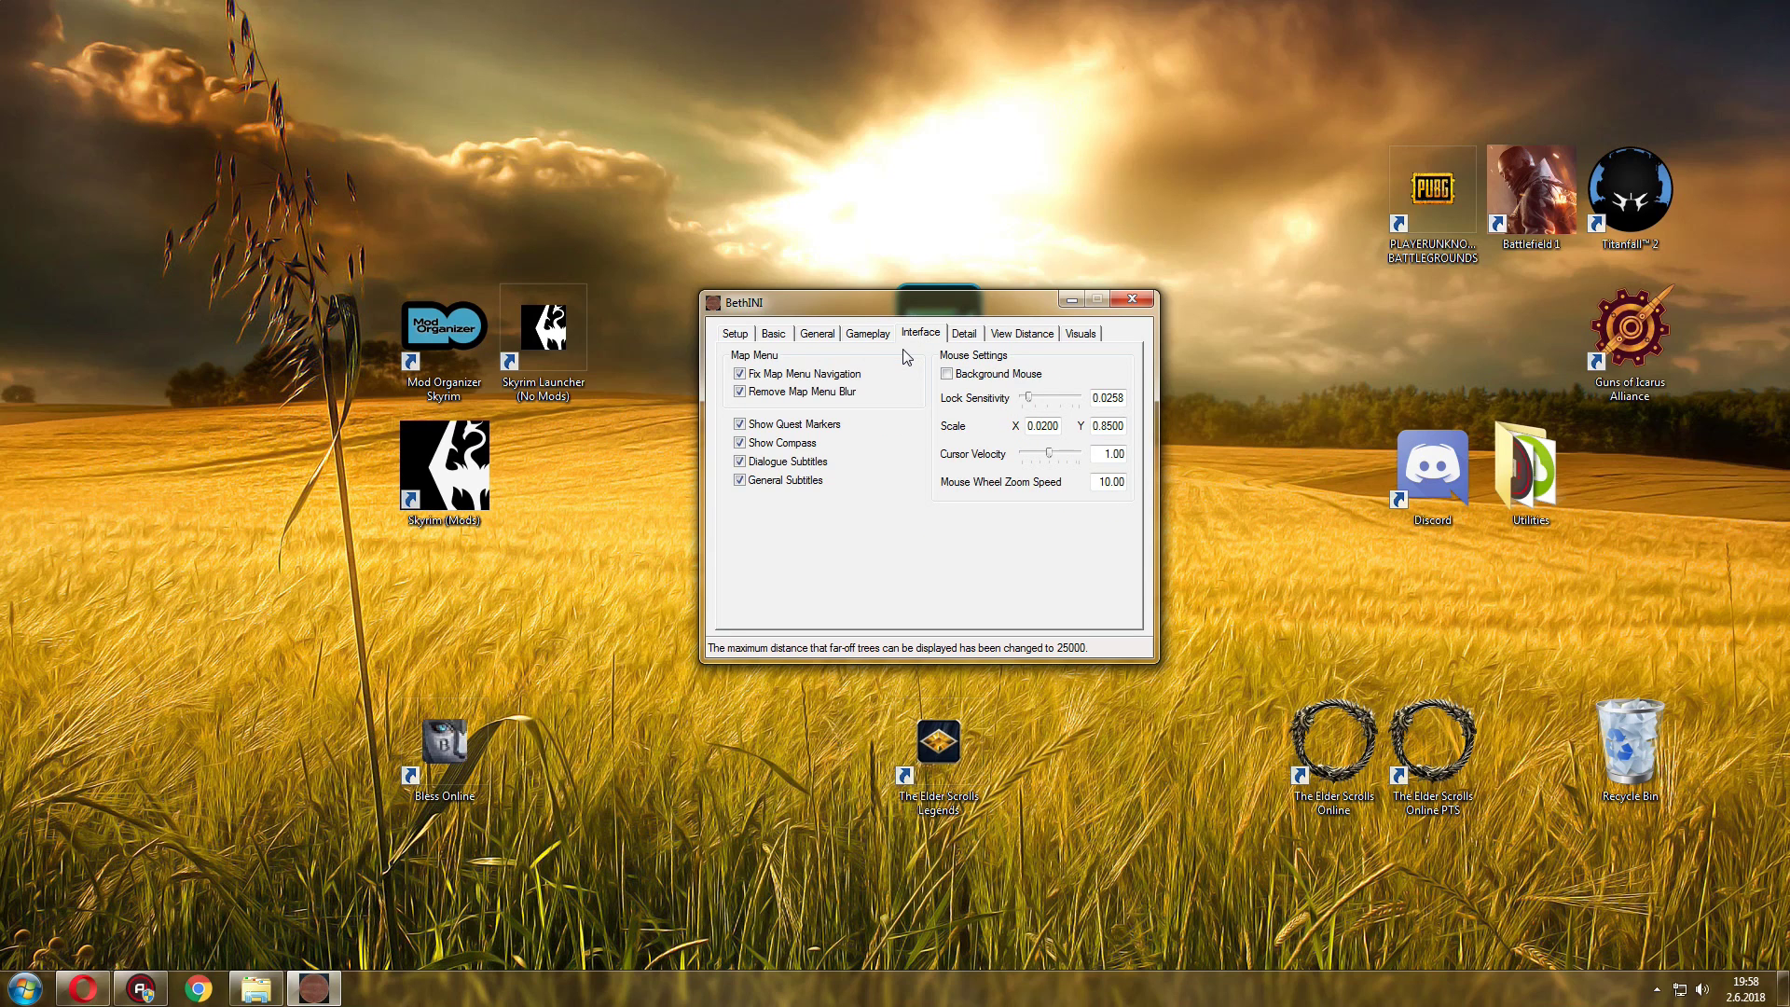
click(885, 335)
click(809, 333)
click(763, 333)
click(744, 328)
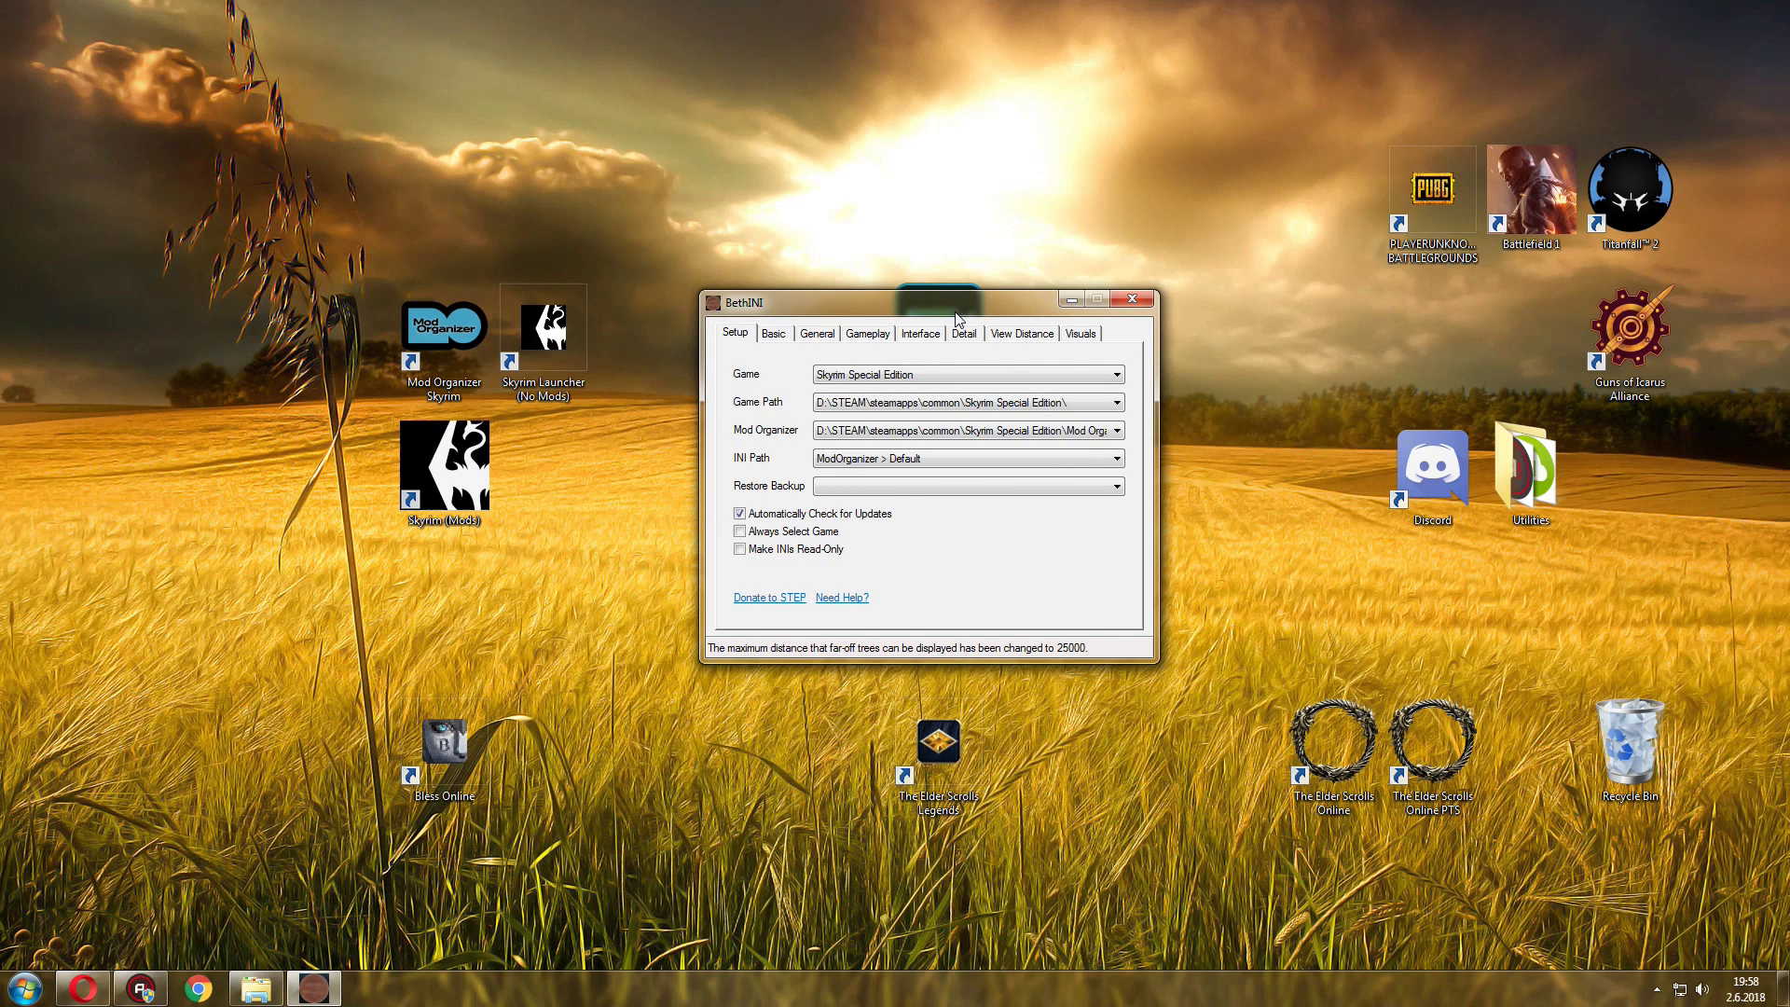
Save the INI settings with Save and Exit and close BethINI.
click(781, 336)
click(983, 598)
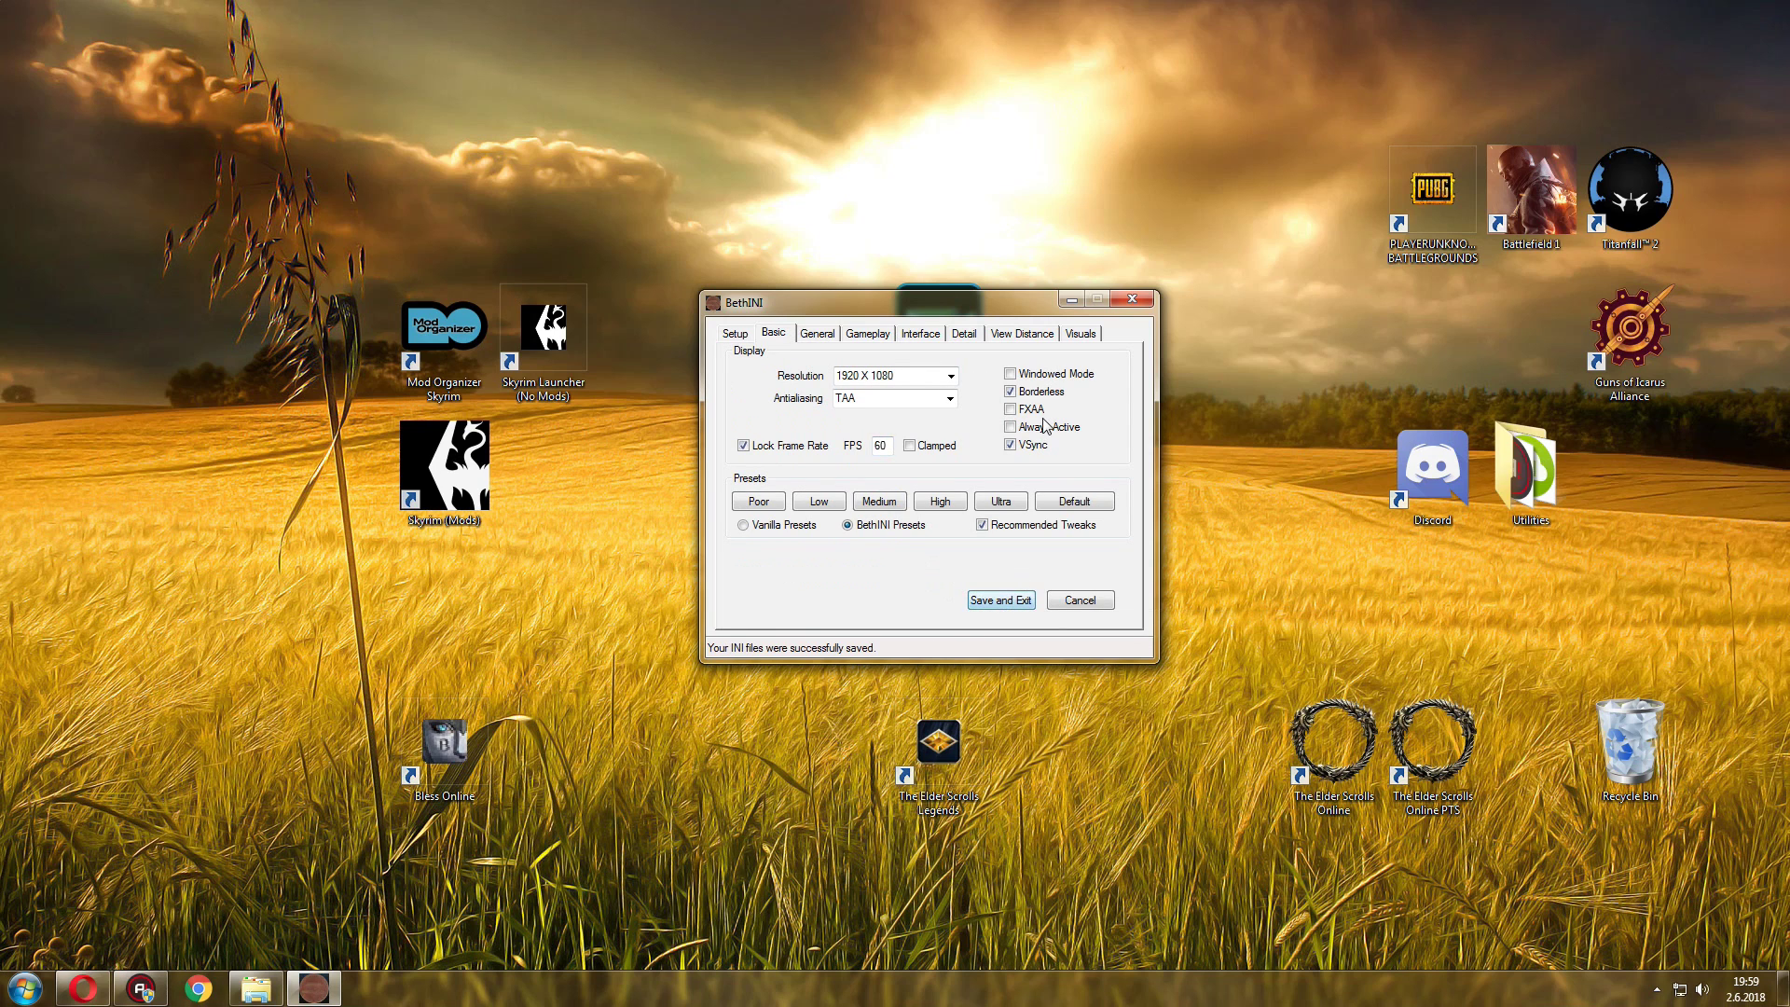
click(999, 601)
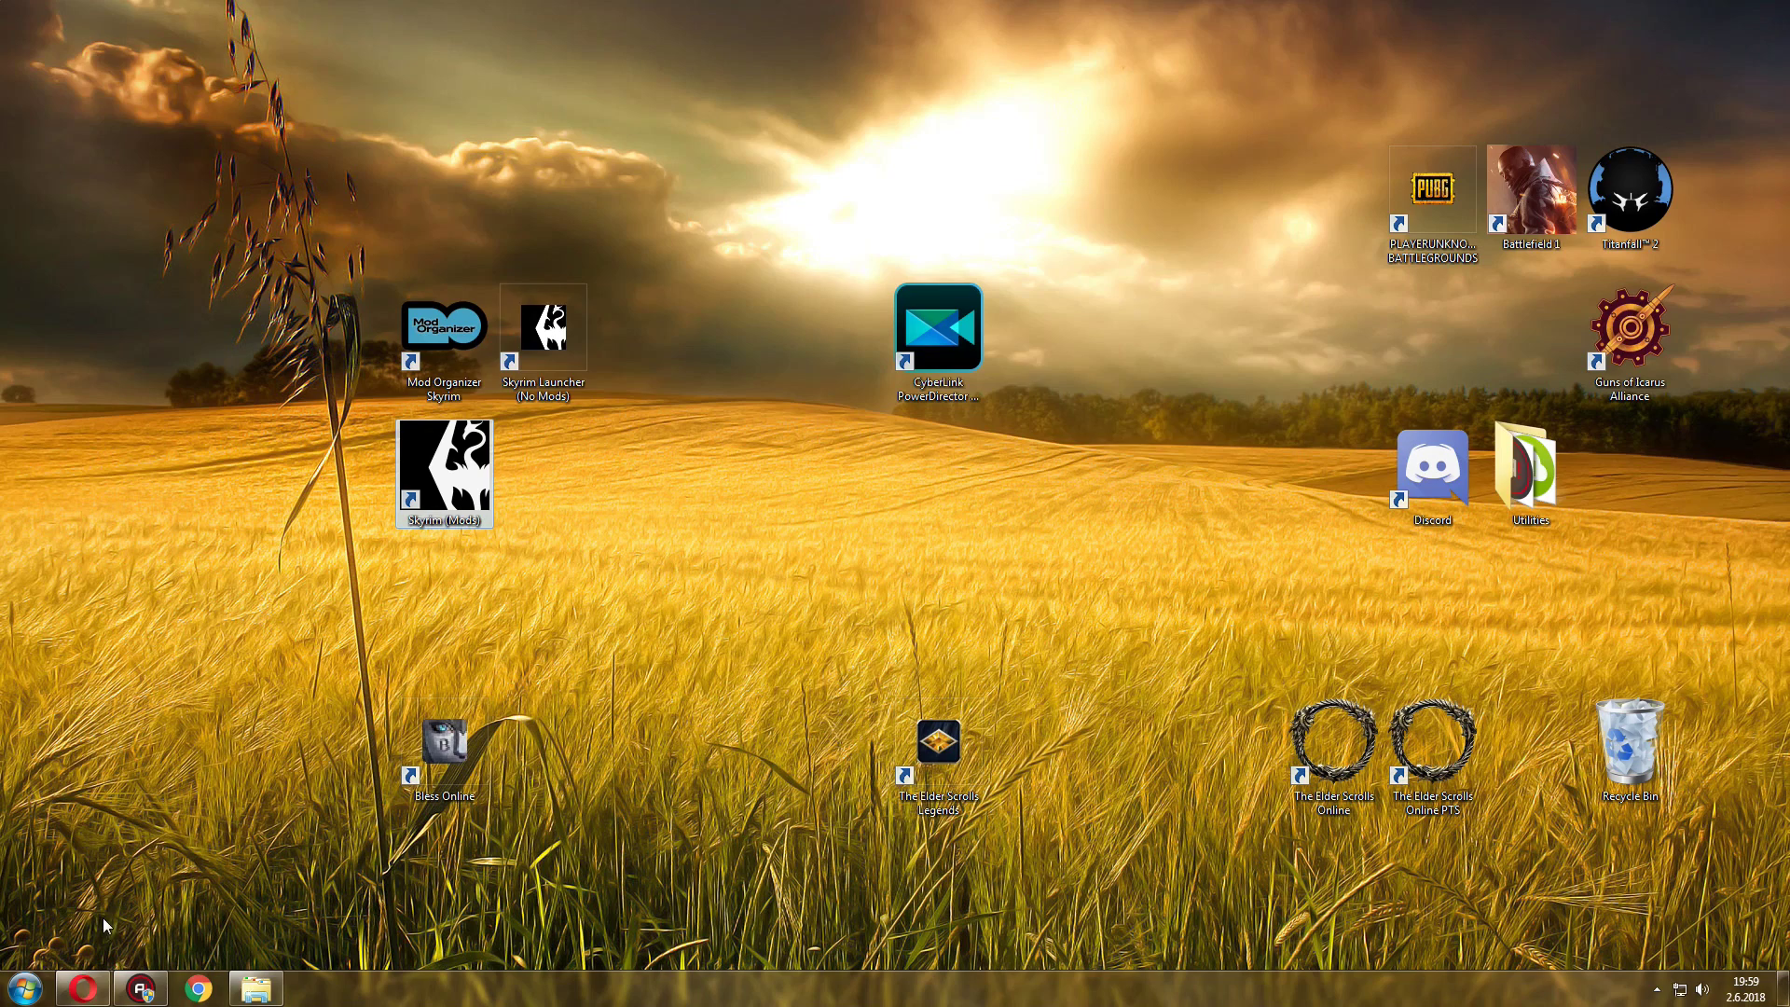
Launch Mod Organizer 2, select Skyrim SE - Project Optimization, and return to the browser.
double_click(484, 396)
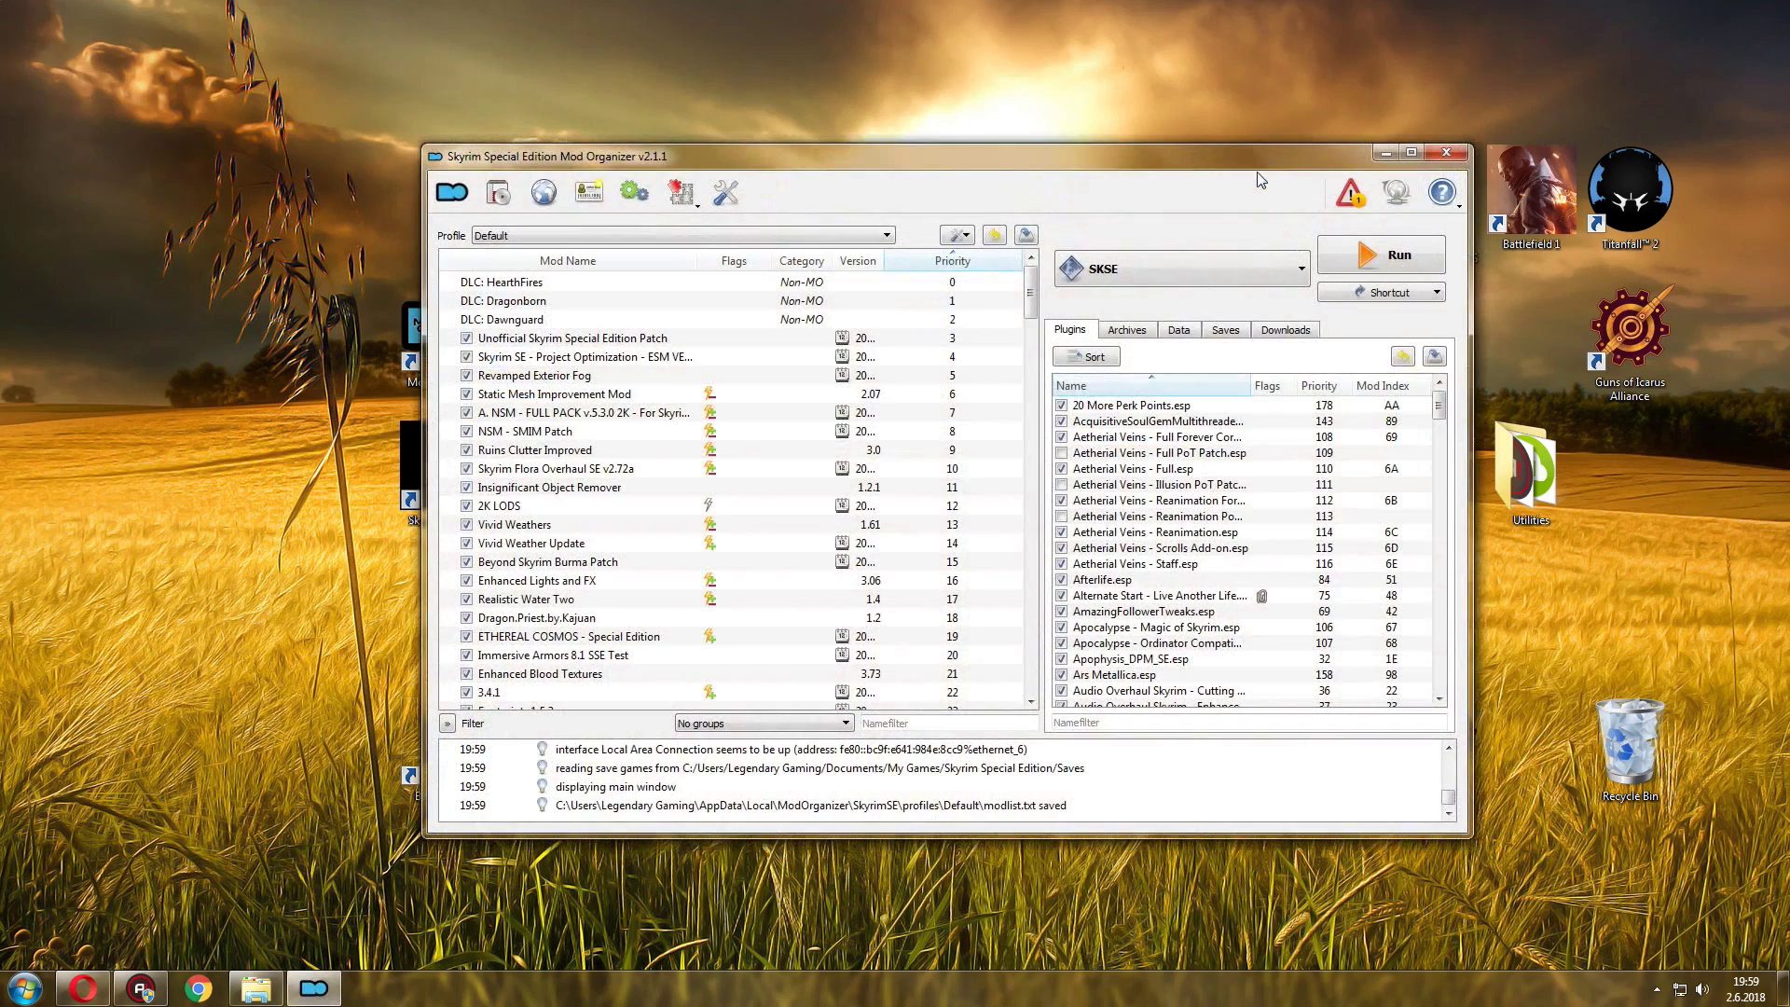
click(560, 357)
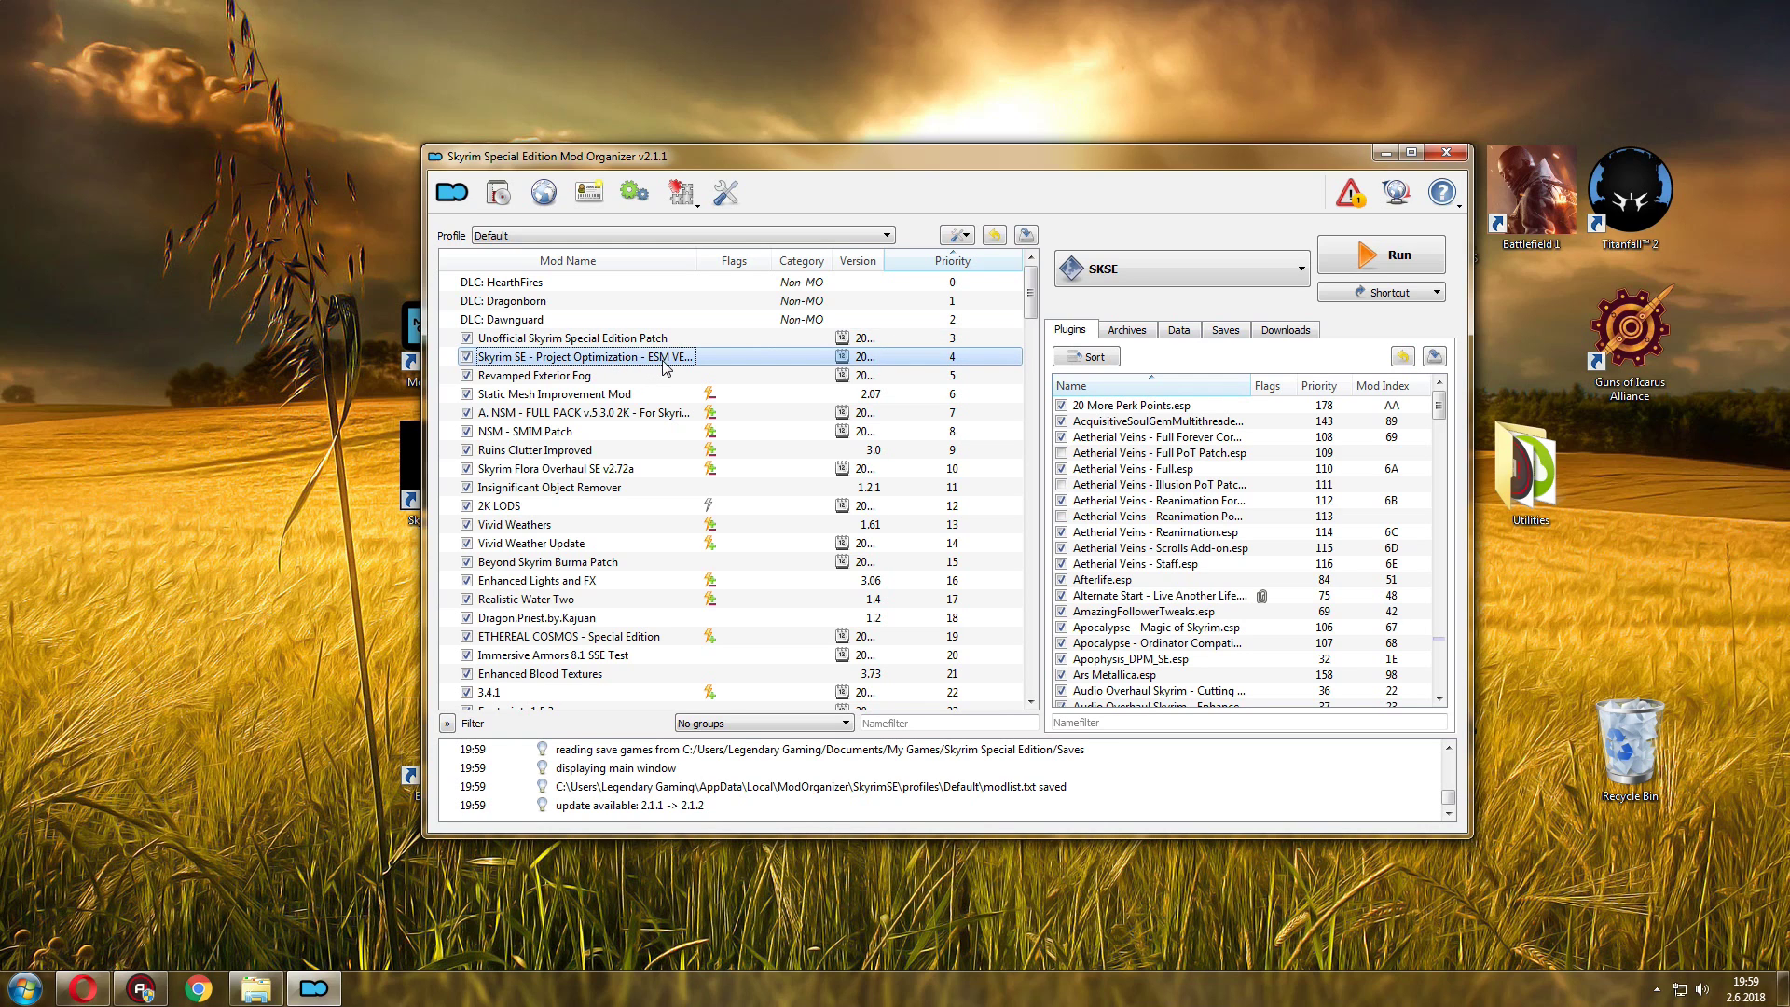
click(82, 988)
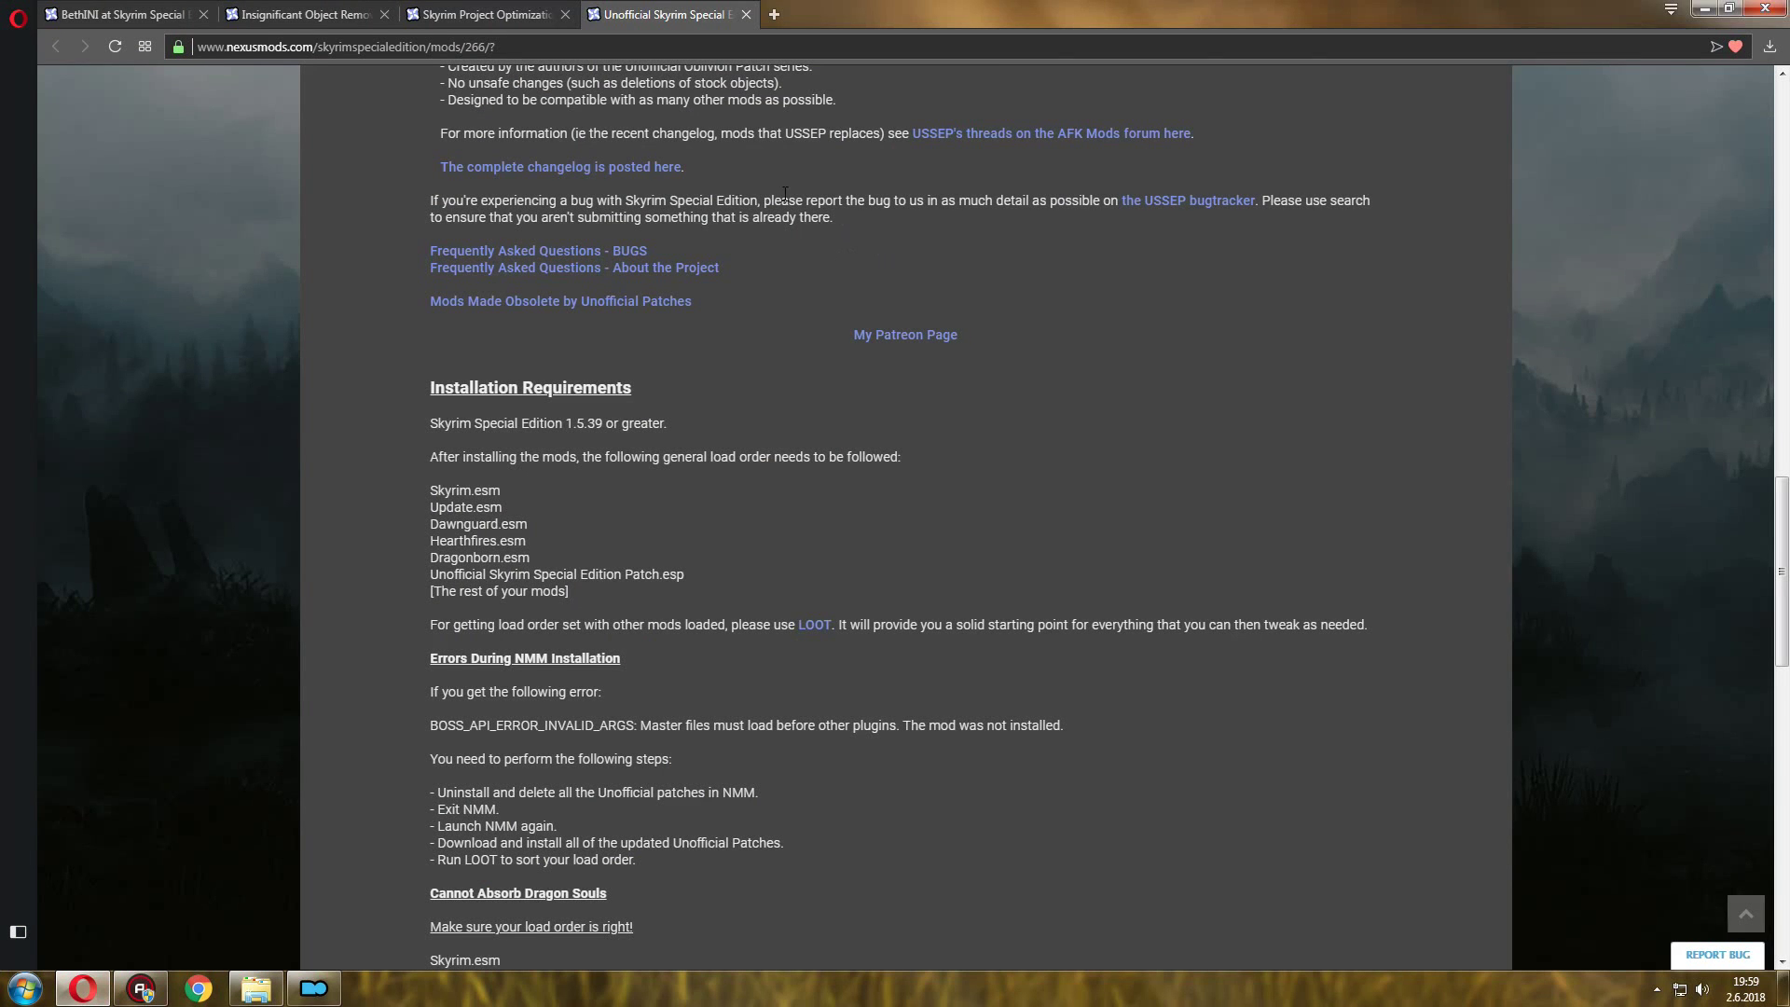
click(470, 11)
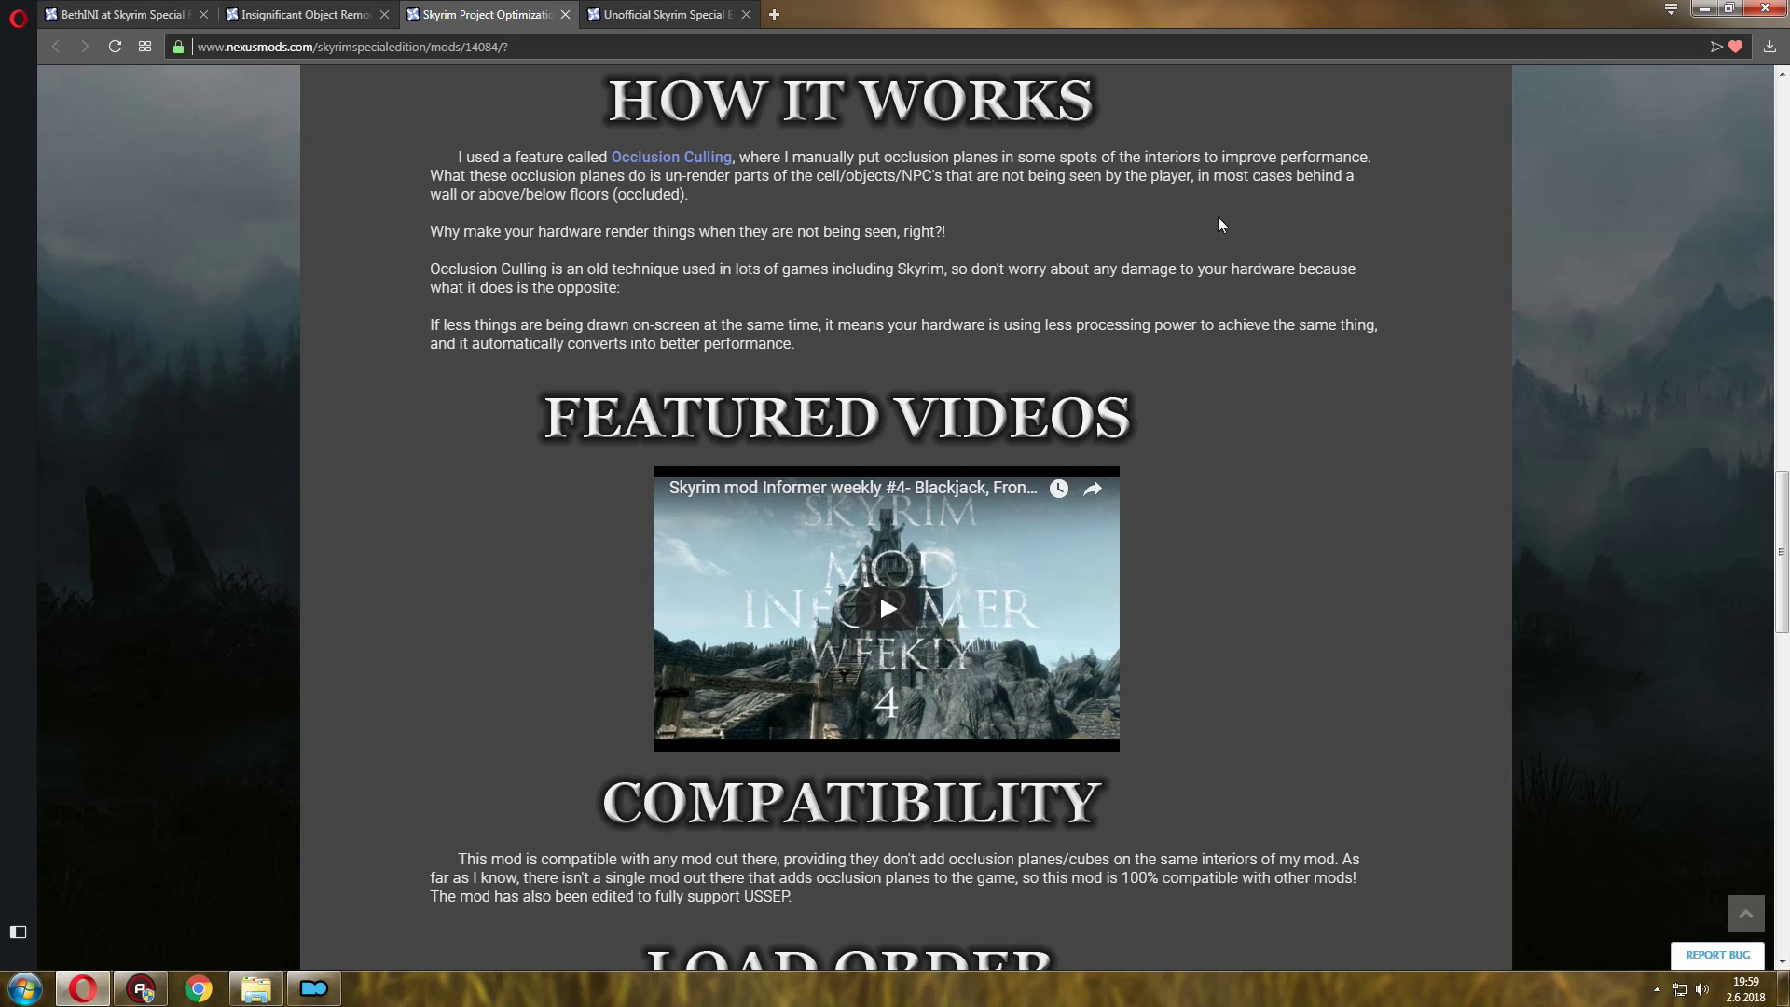
Read Project Optimization's description and load-order notes, then switch to the Insignificant Object Remover 1.2.1 page.
scroll(1219, 224, down, 1)
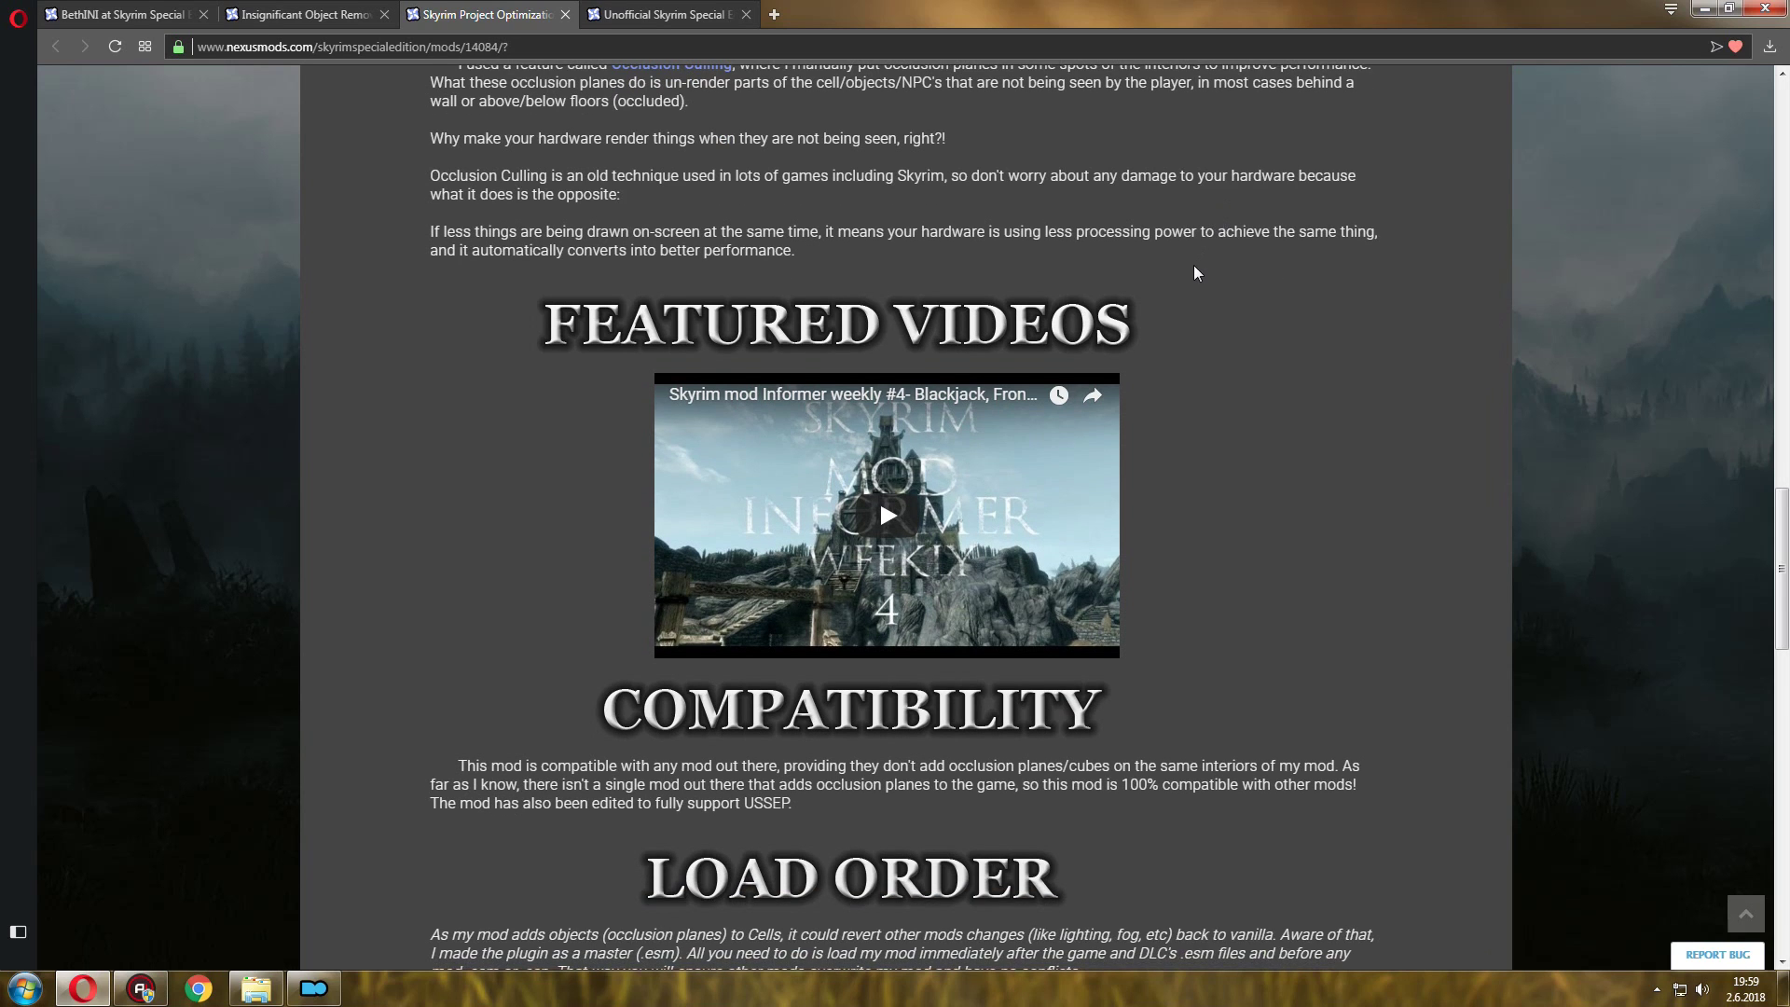
scroll(1195, 271, up, 1)
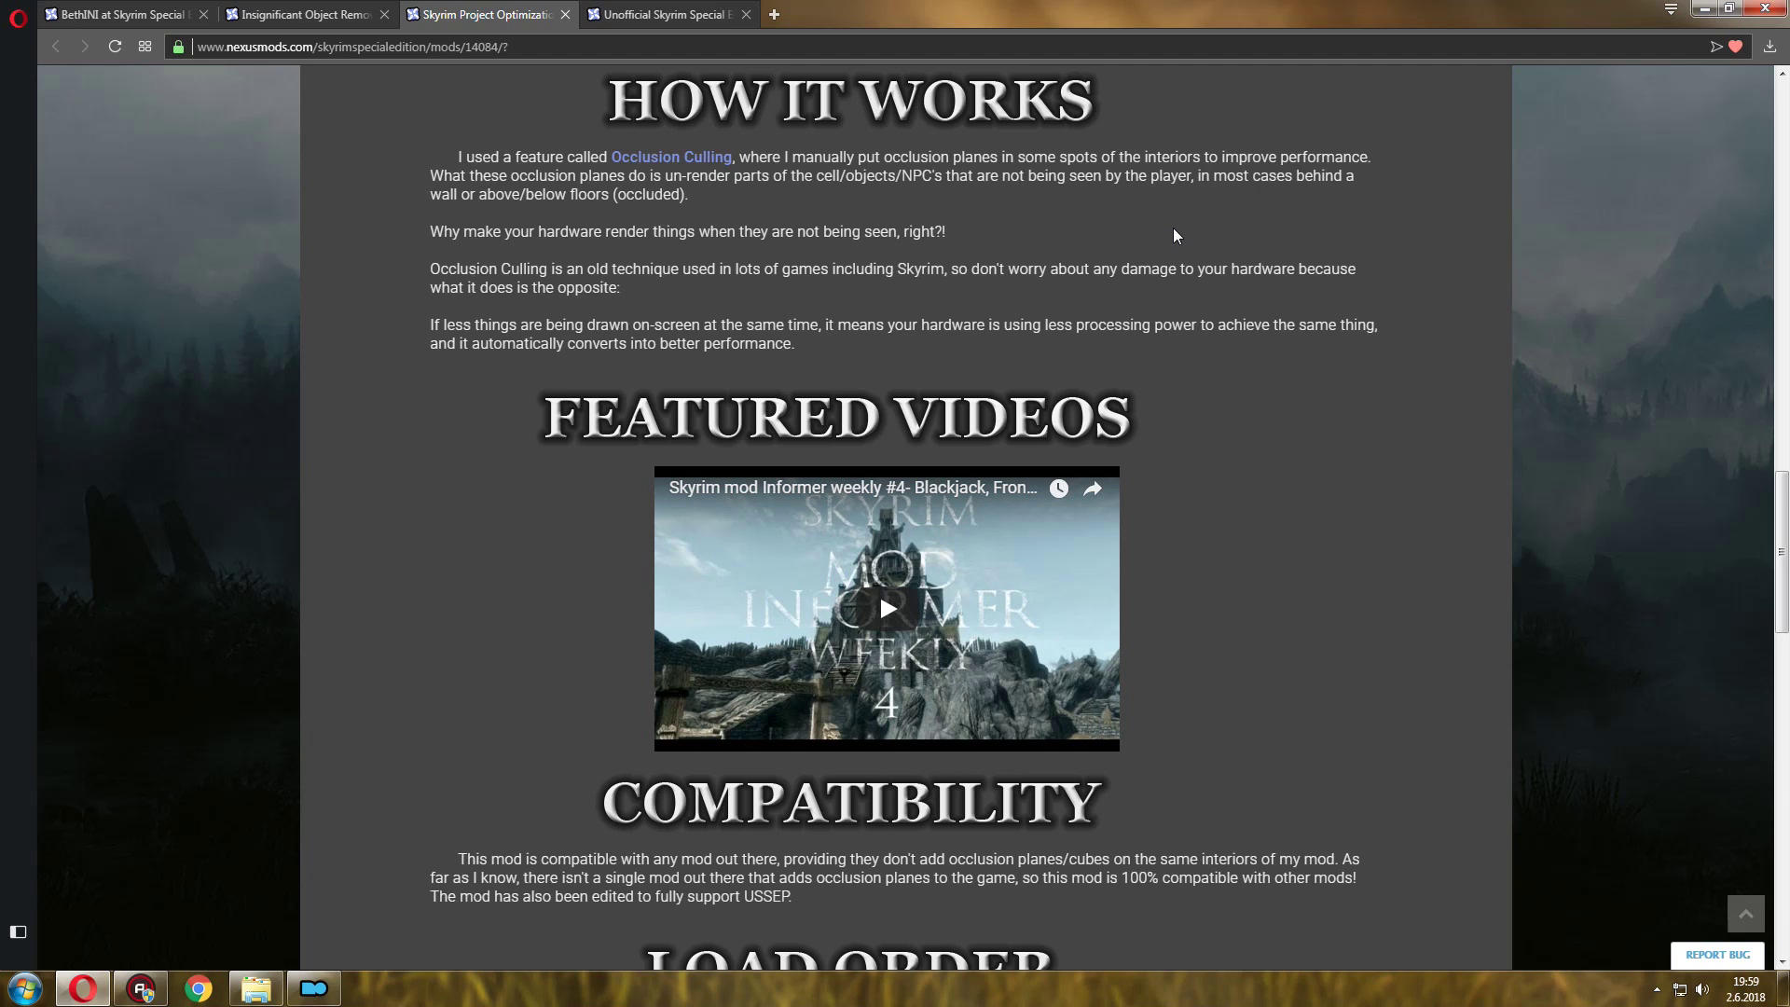
scroll(1173, 222, down, 1)
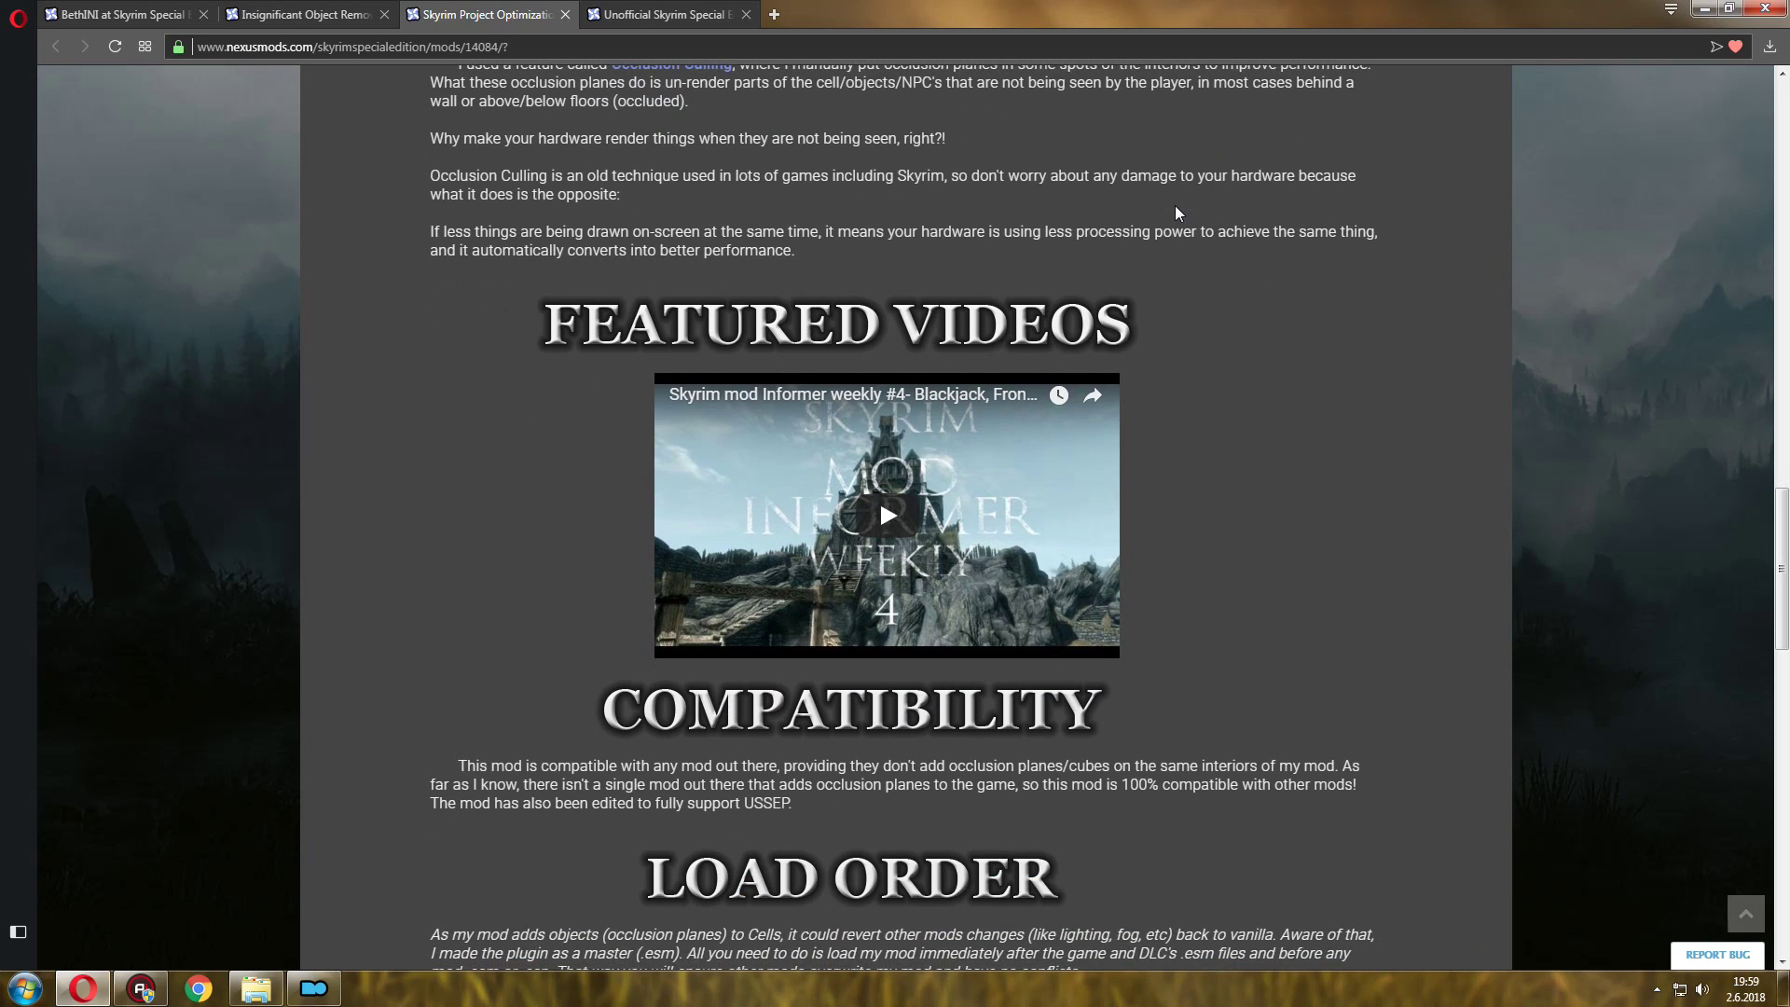
scroll(1169, 215, down, 1)
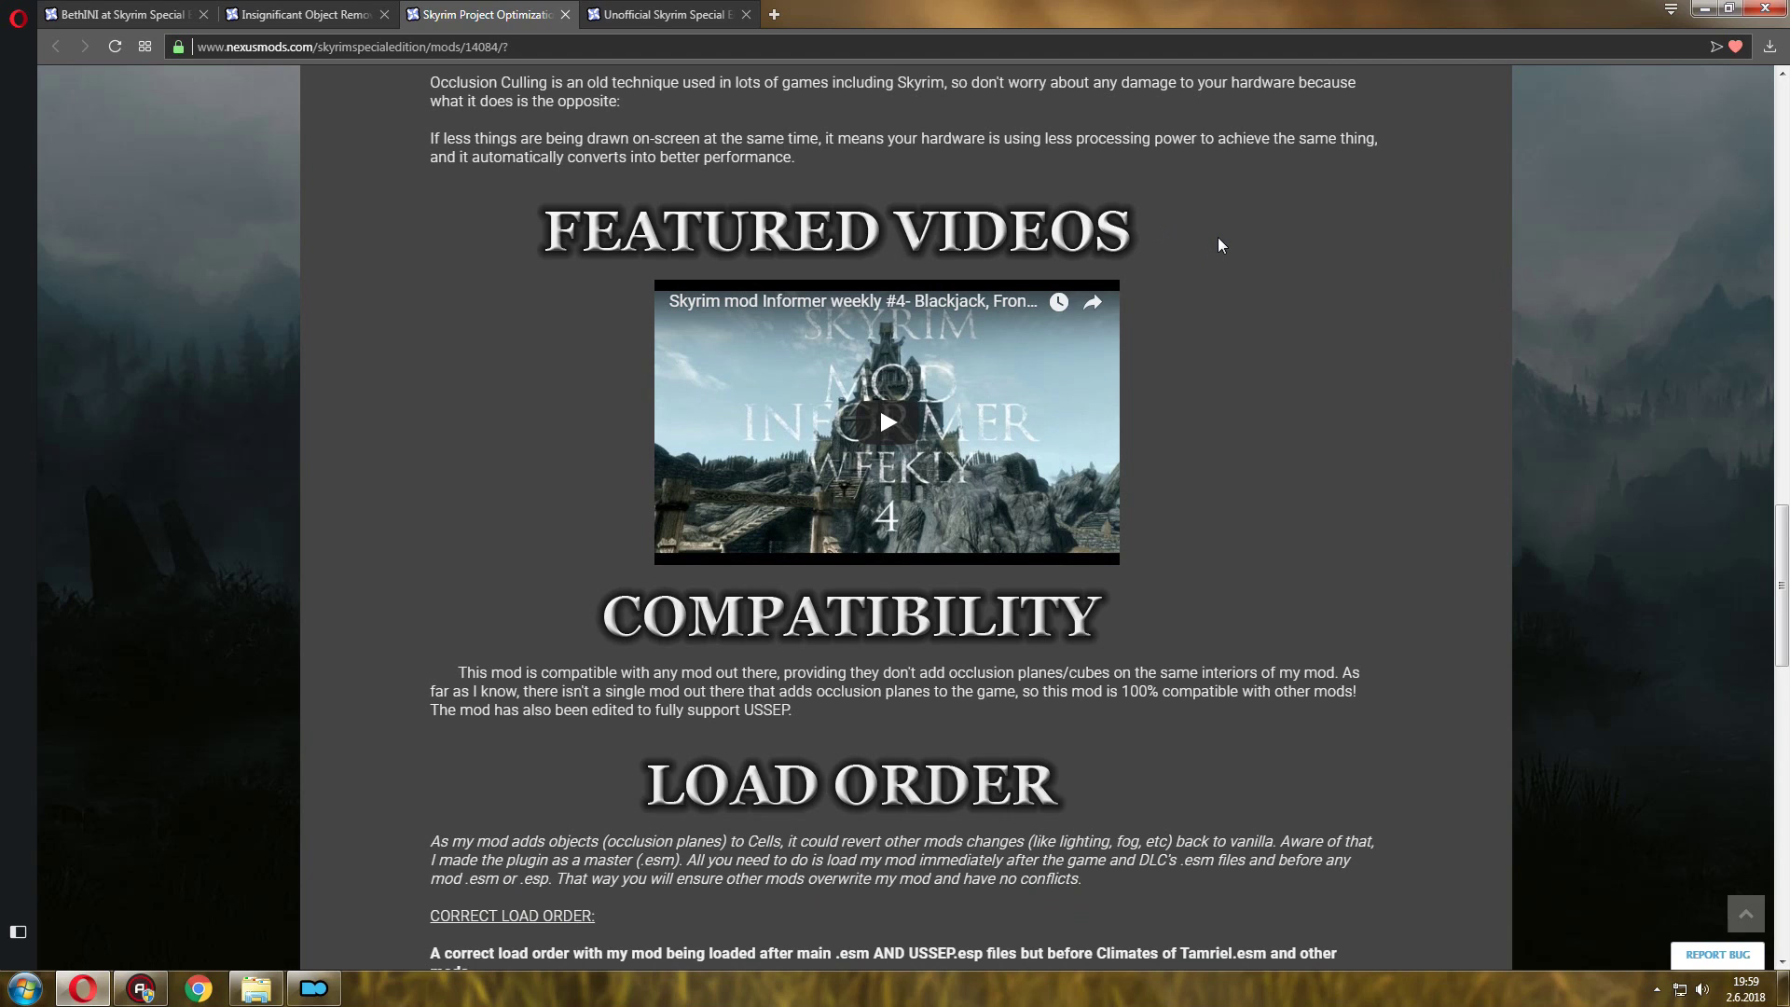
scroll(1222, 238, down, 1)
scroll(1240, 221, up, 2)
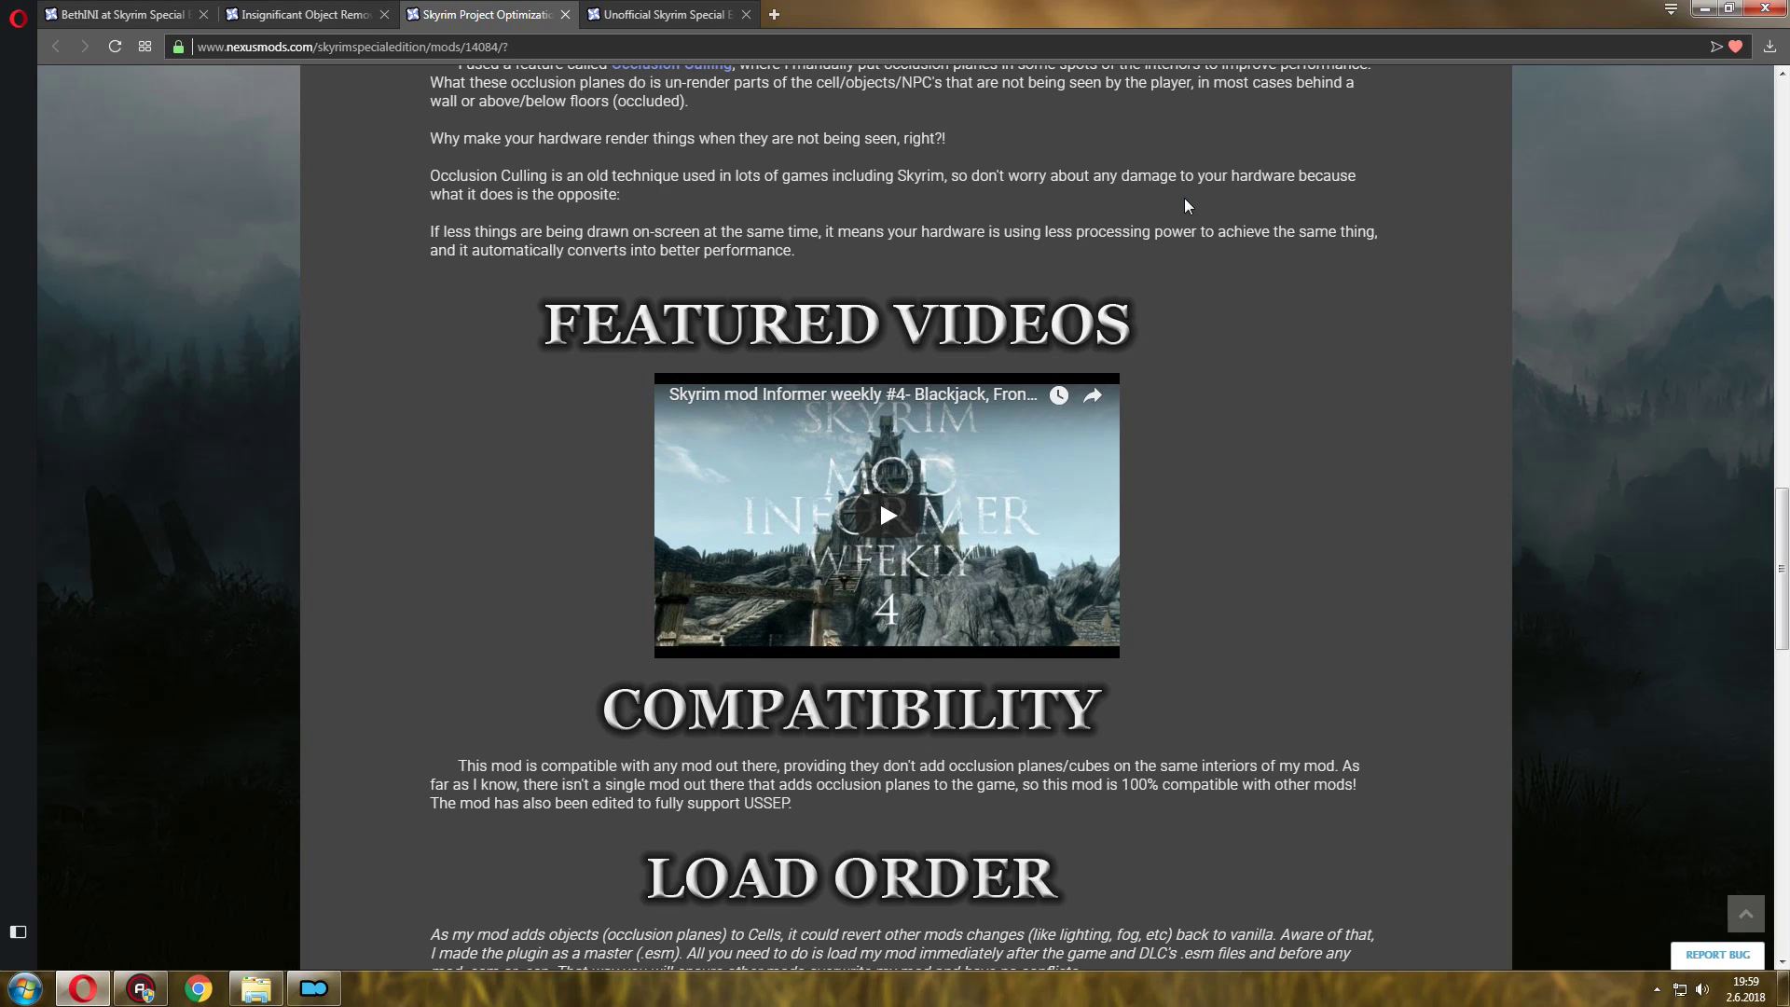
scroll(1184, 198, down, 9)
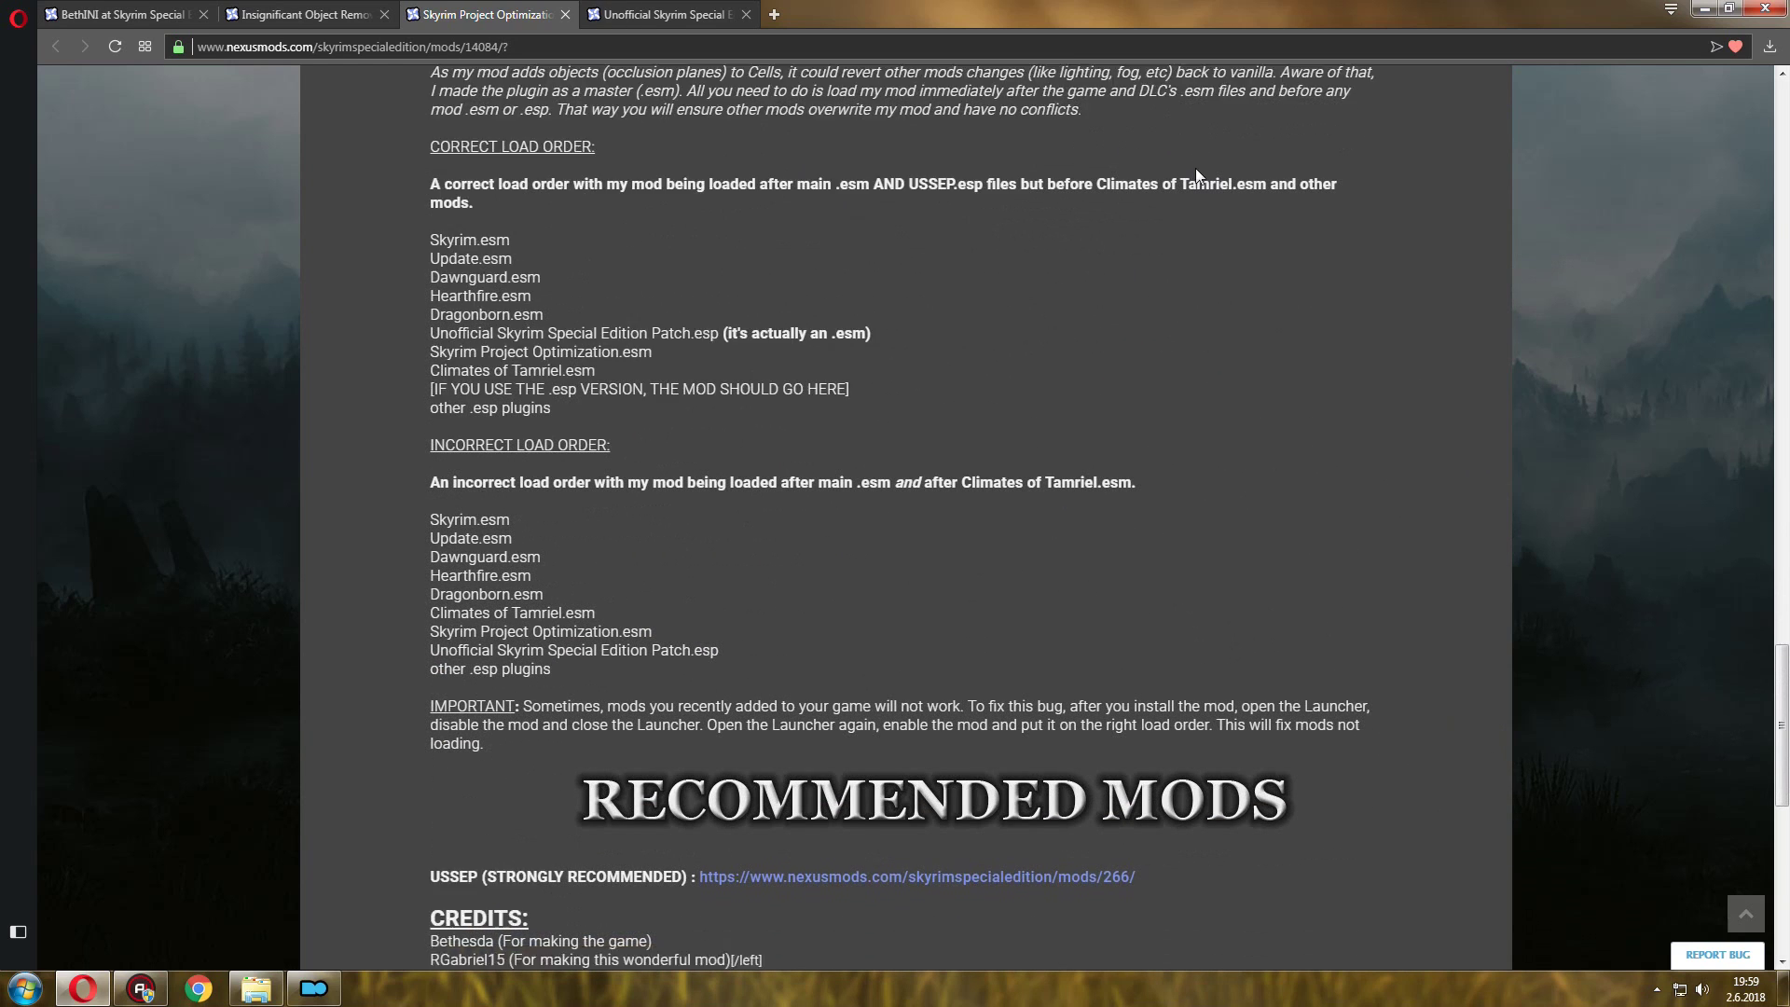
scroll(1196, 169, up, 1)
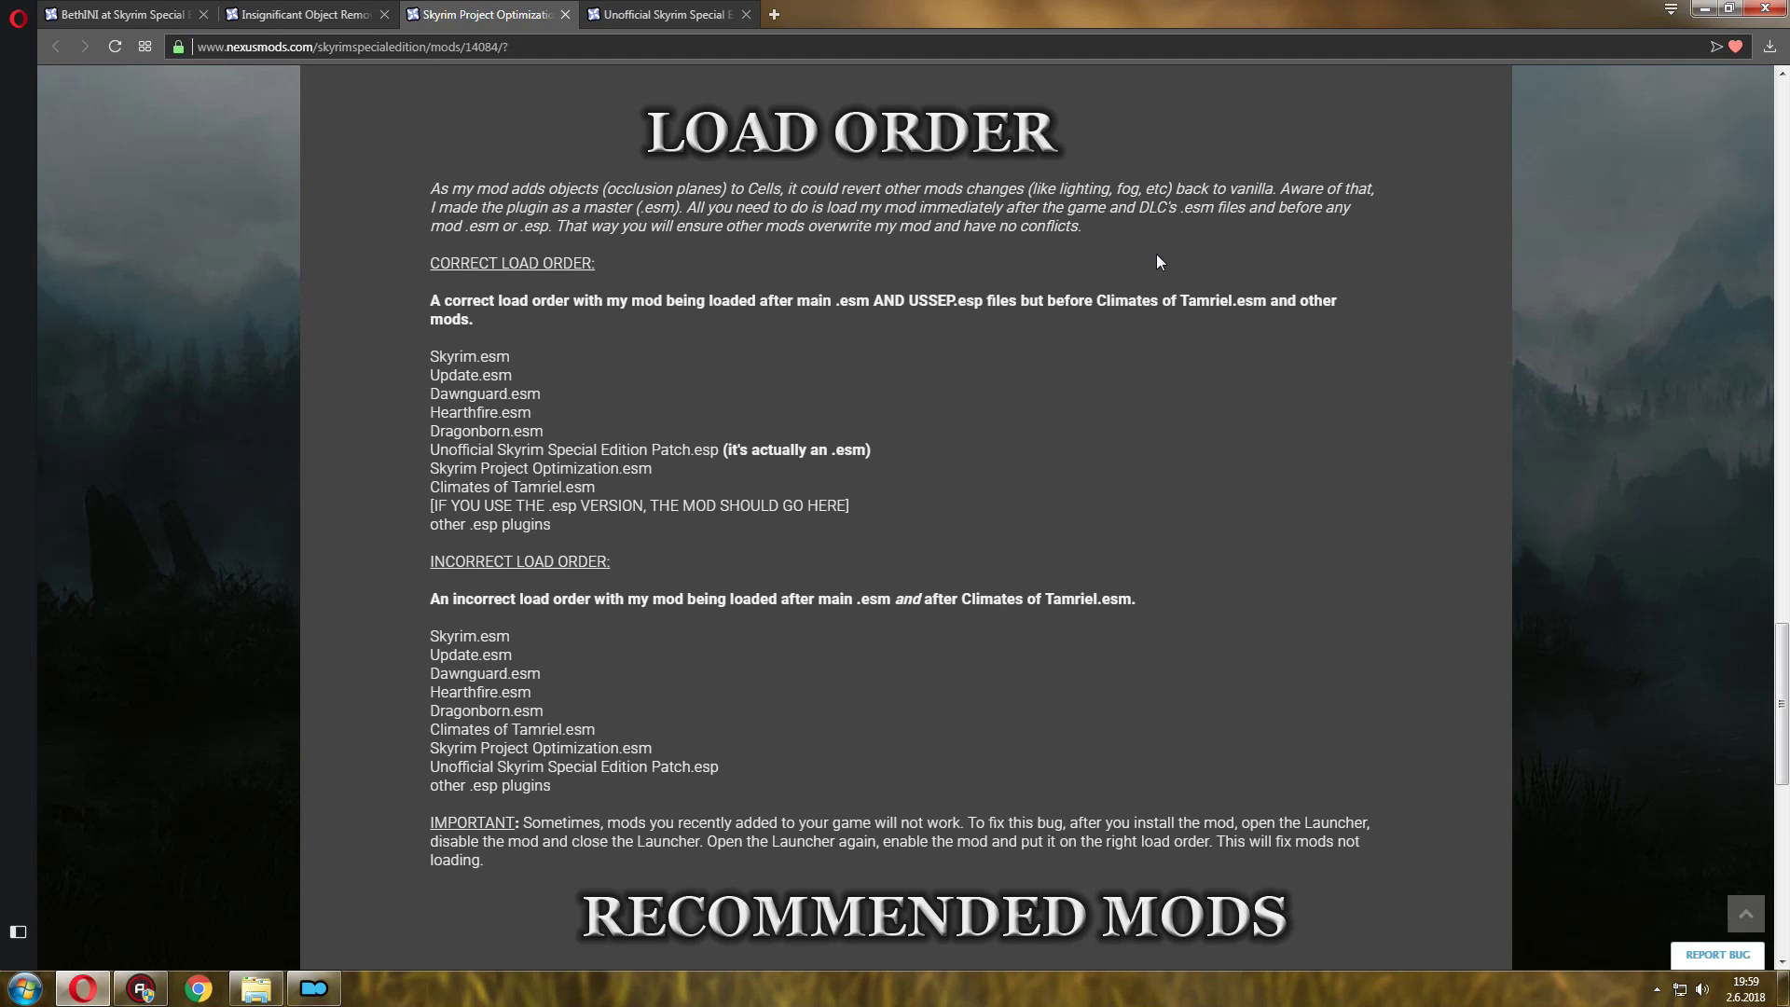
scroll(1166, 248, down, 2)
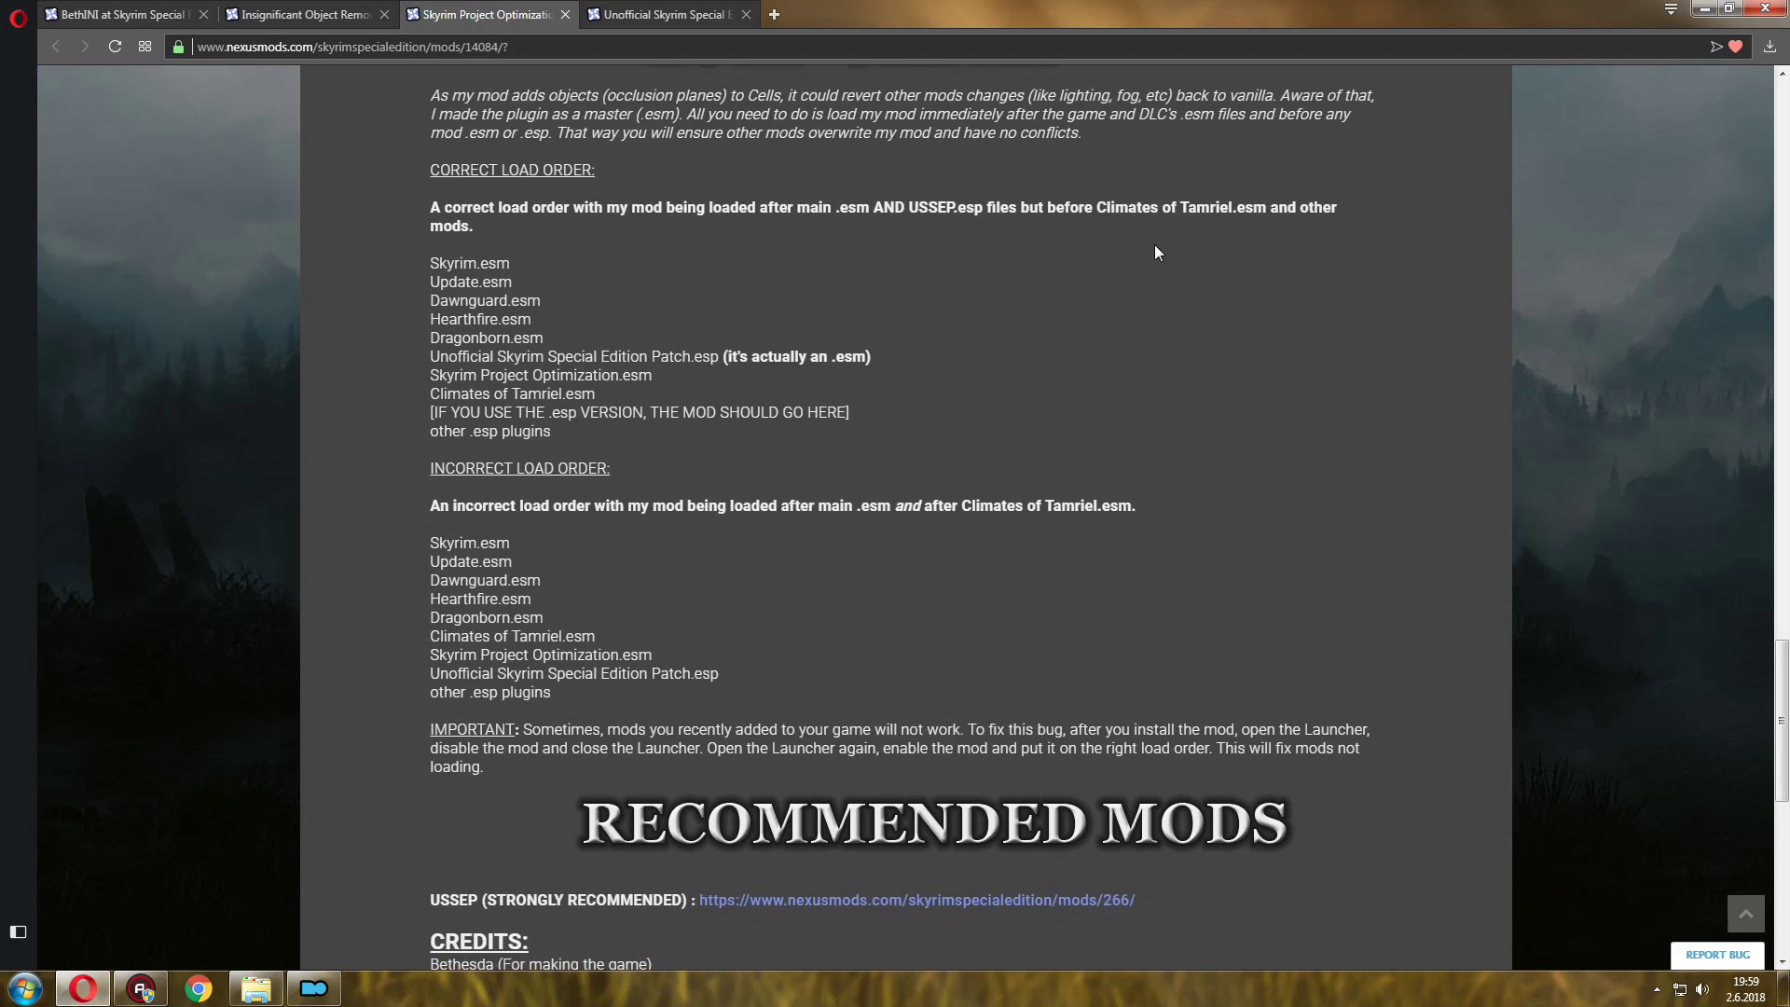
scroll(1156, 233, up, 2)
scroll(1156, 271, up, 15)
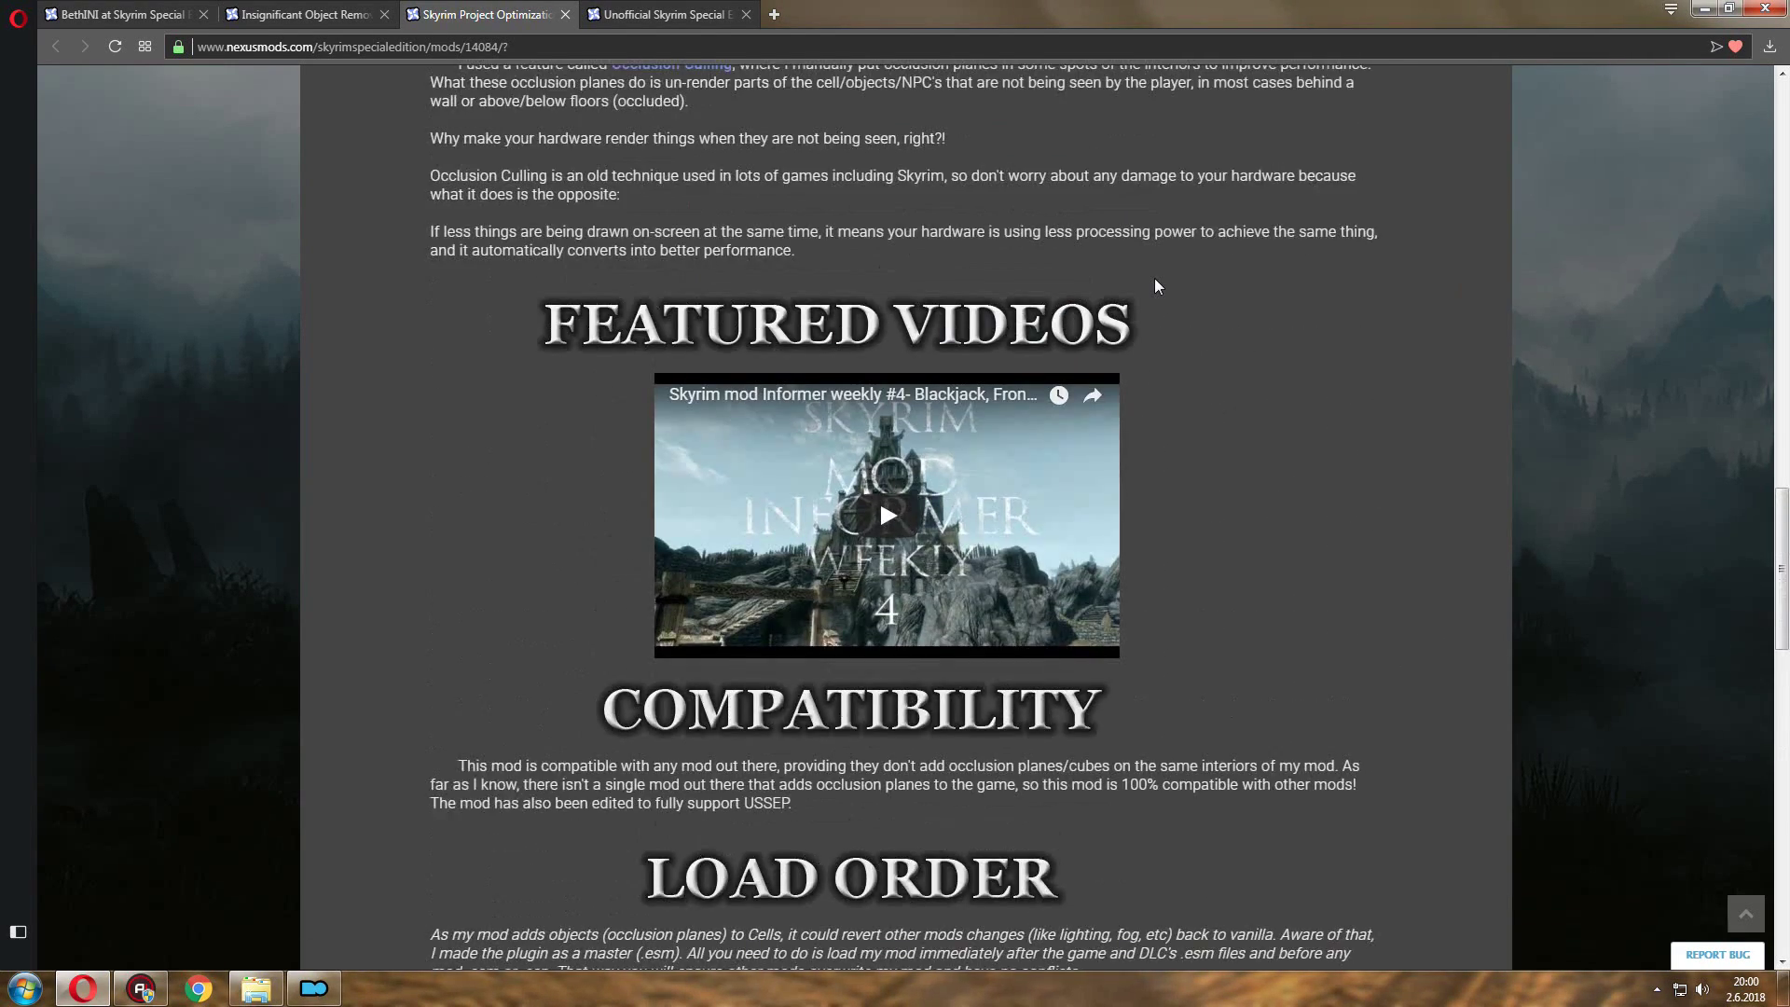
scroll(1157, 277, up, 6)
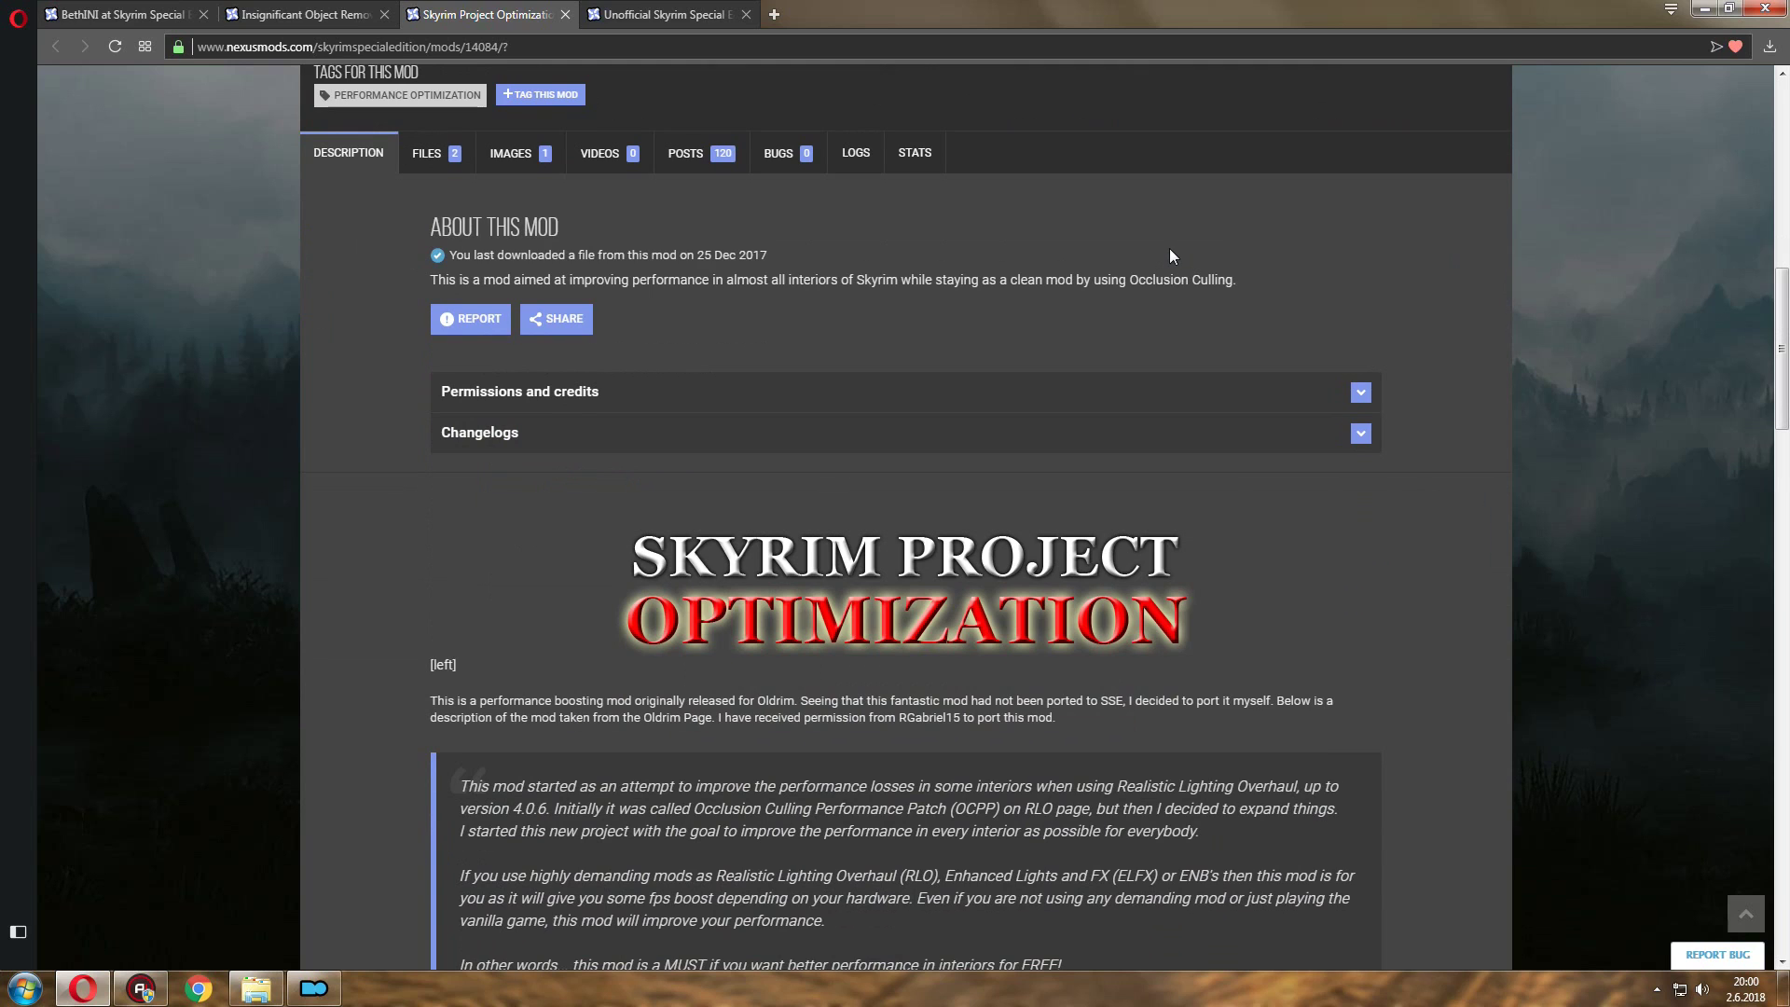
scroll(1171, 254, down, 9)
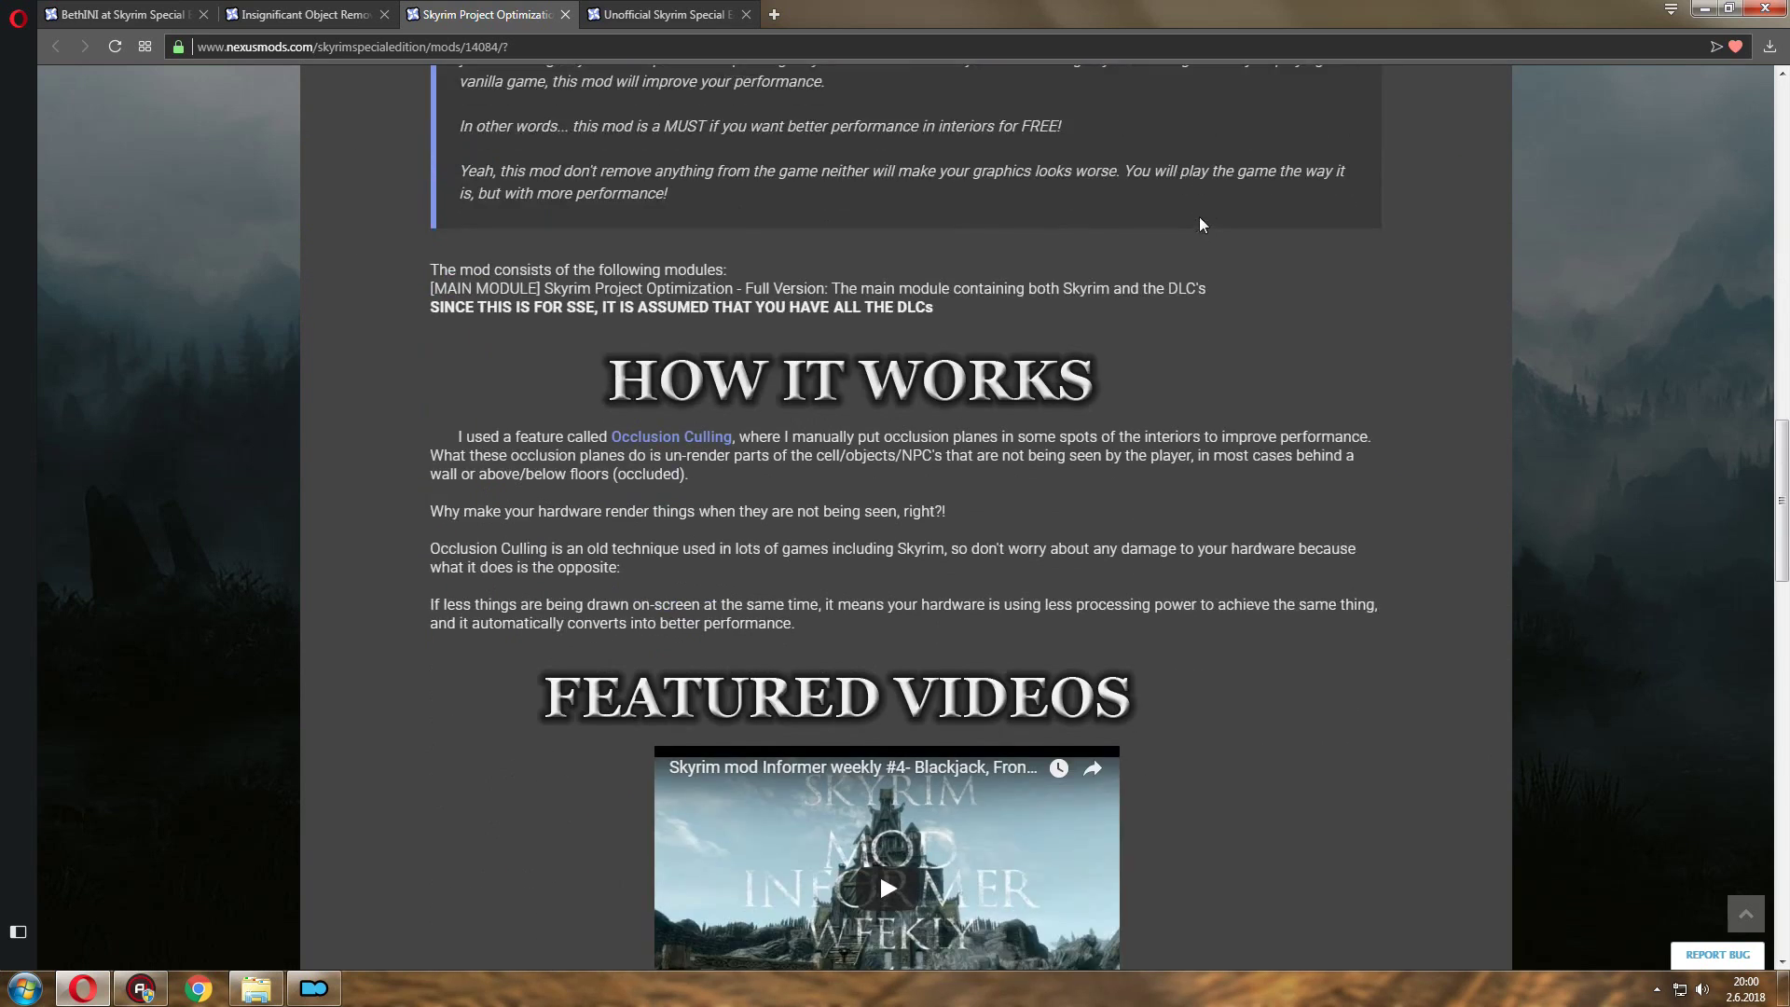
scroll(1200, 224, down, 9)
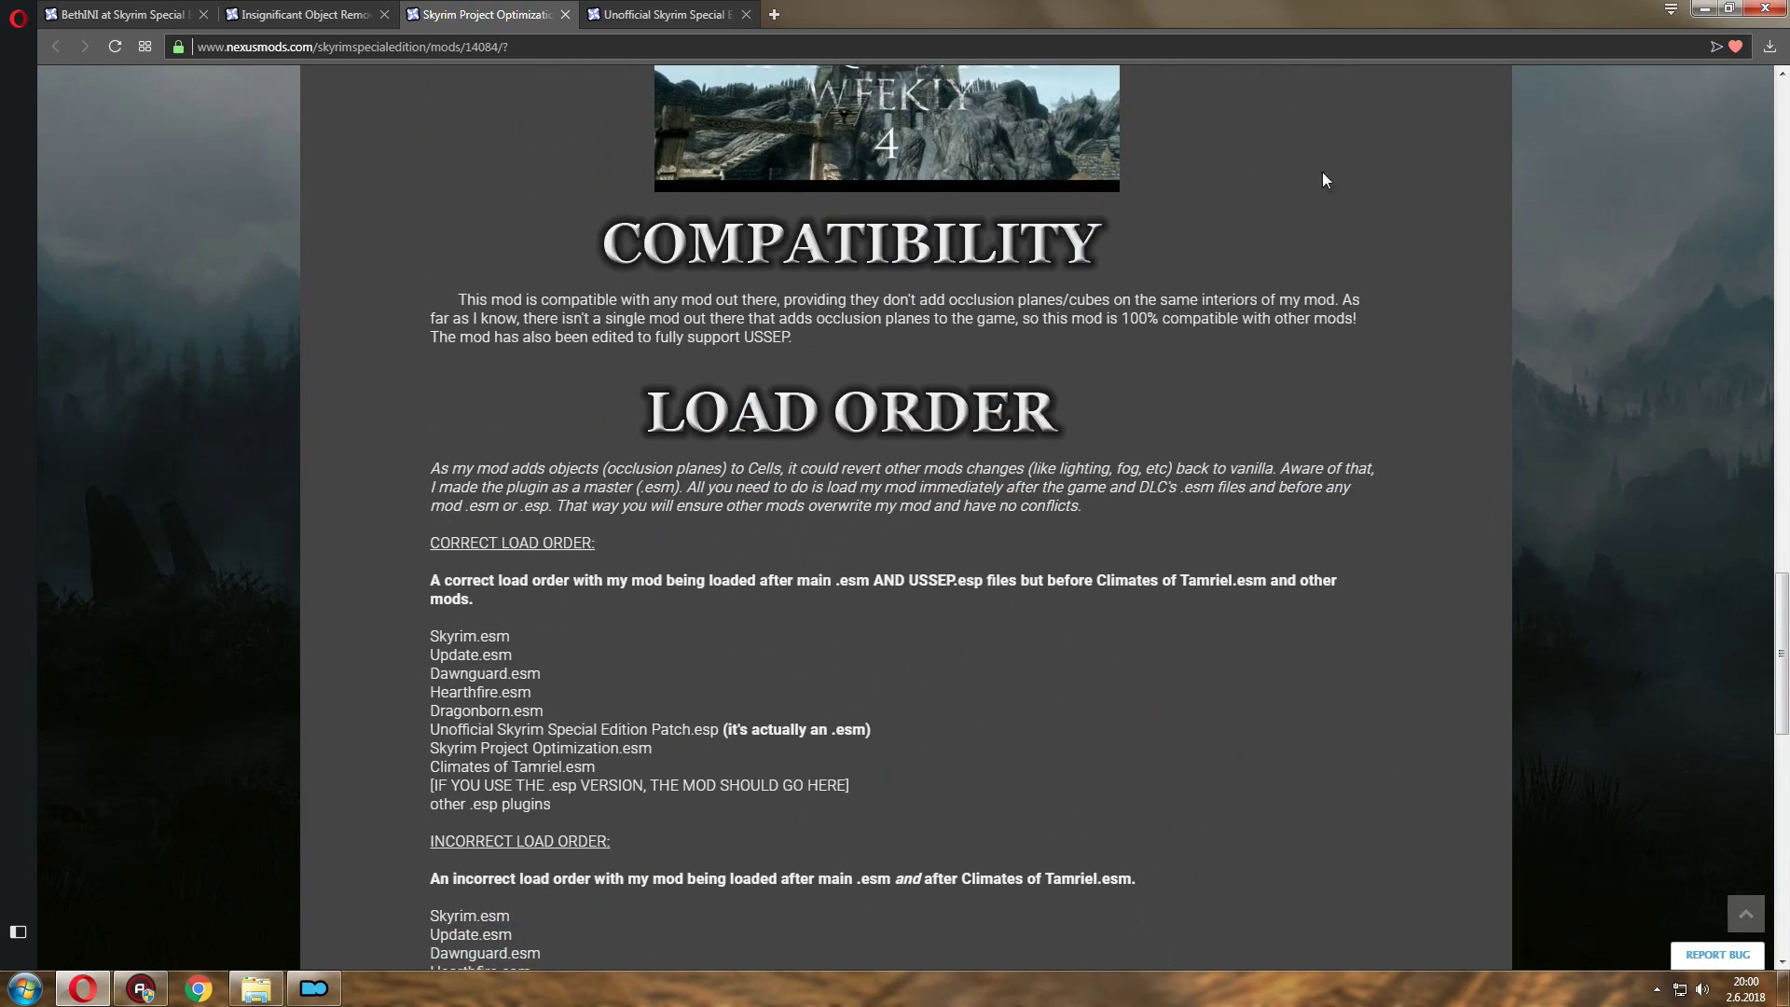
scroll(1176, 247, up, 5)
scroll(1109, 310, down, 2)
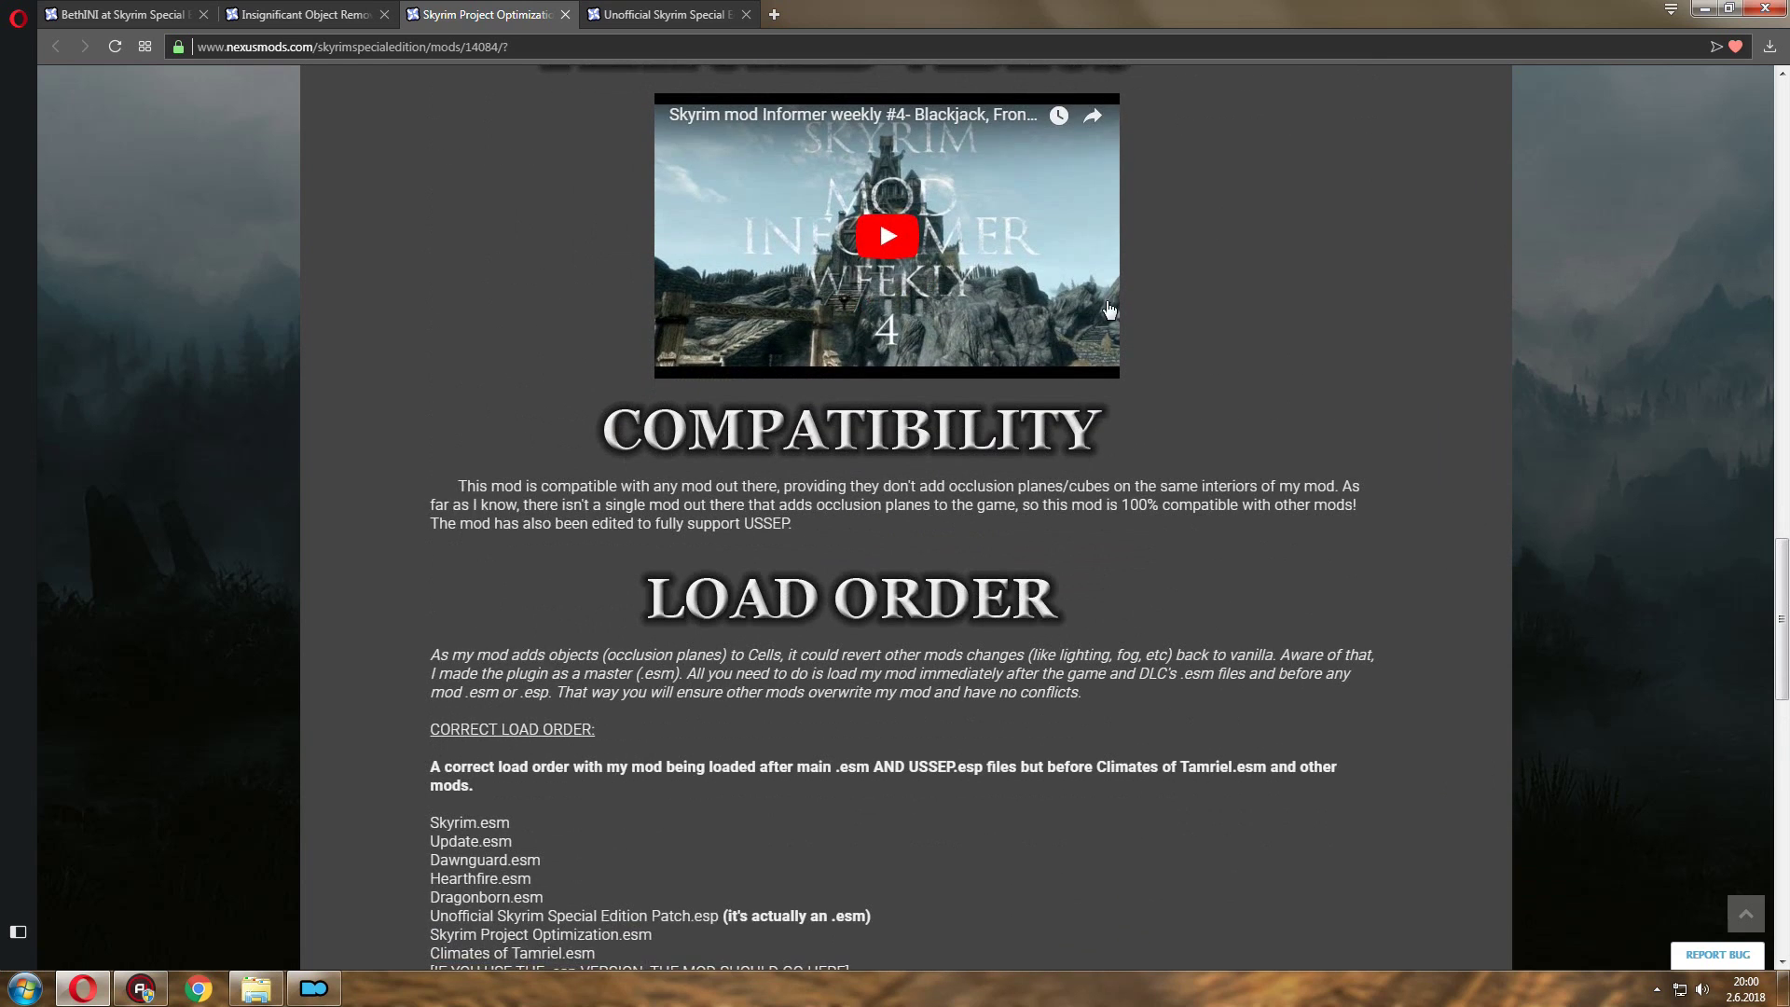
scroll(1109, 310, up, 8)
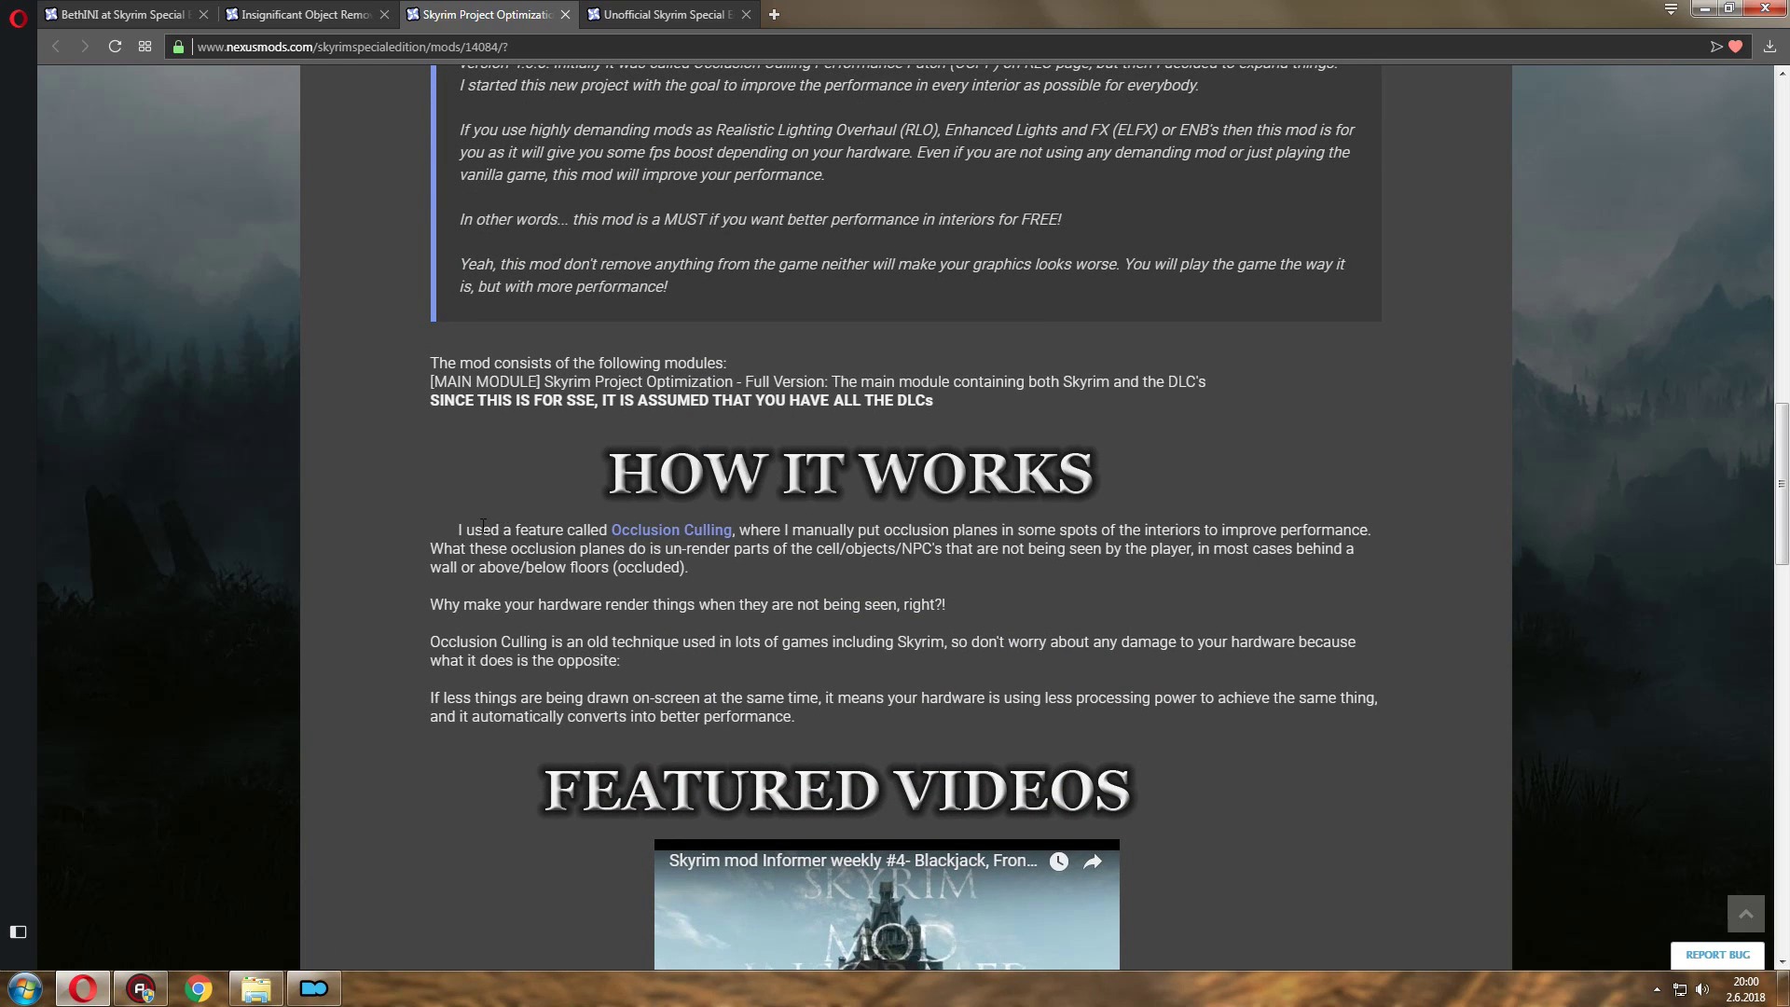
scroll(944, 571, up, 1)
scroll(991, 375, down, 1)
scroll(1181, 294, down, 3)
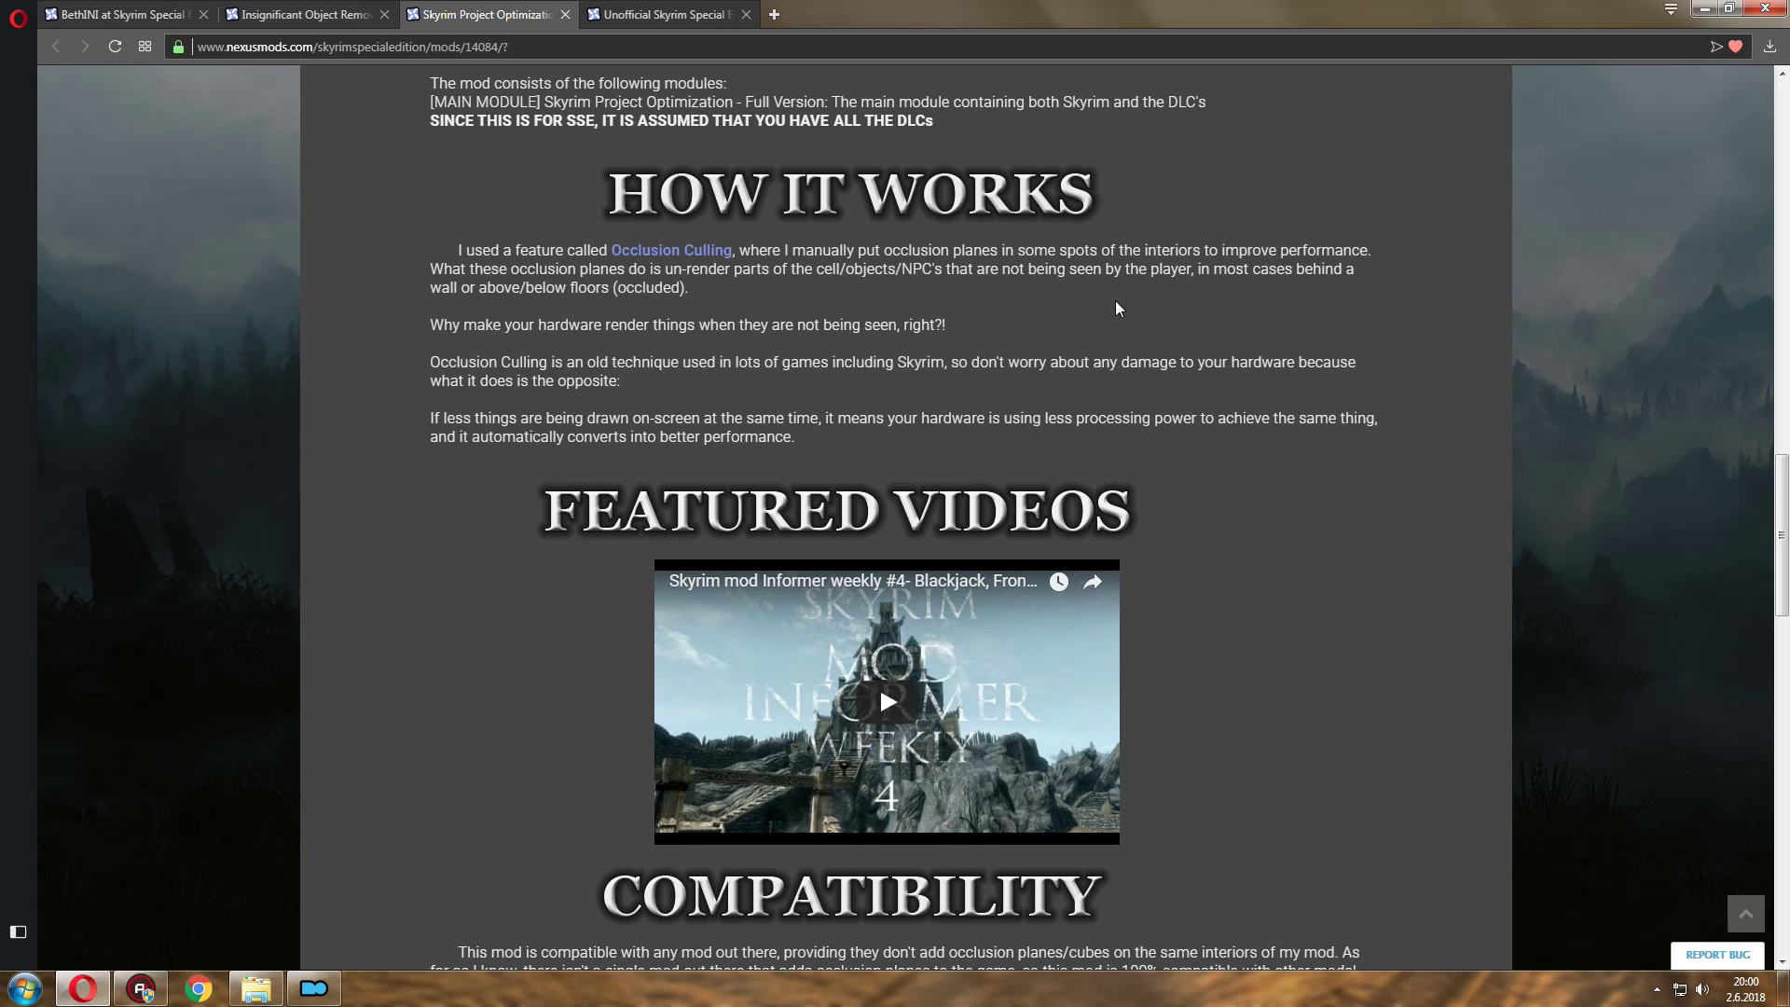
scroll(979, 366, down, 5)
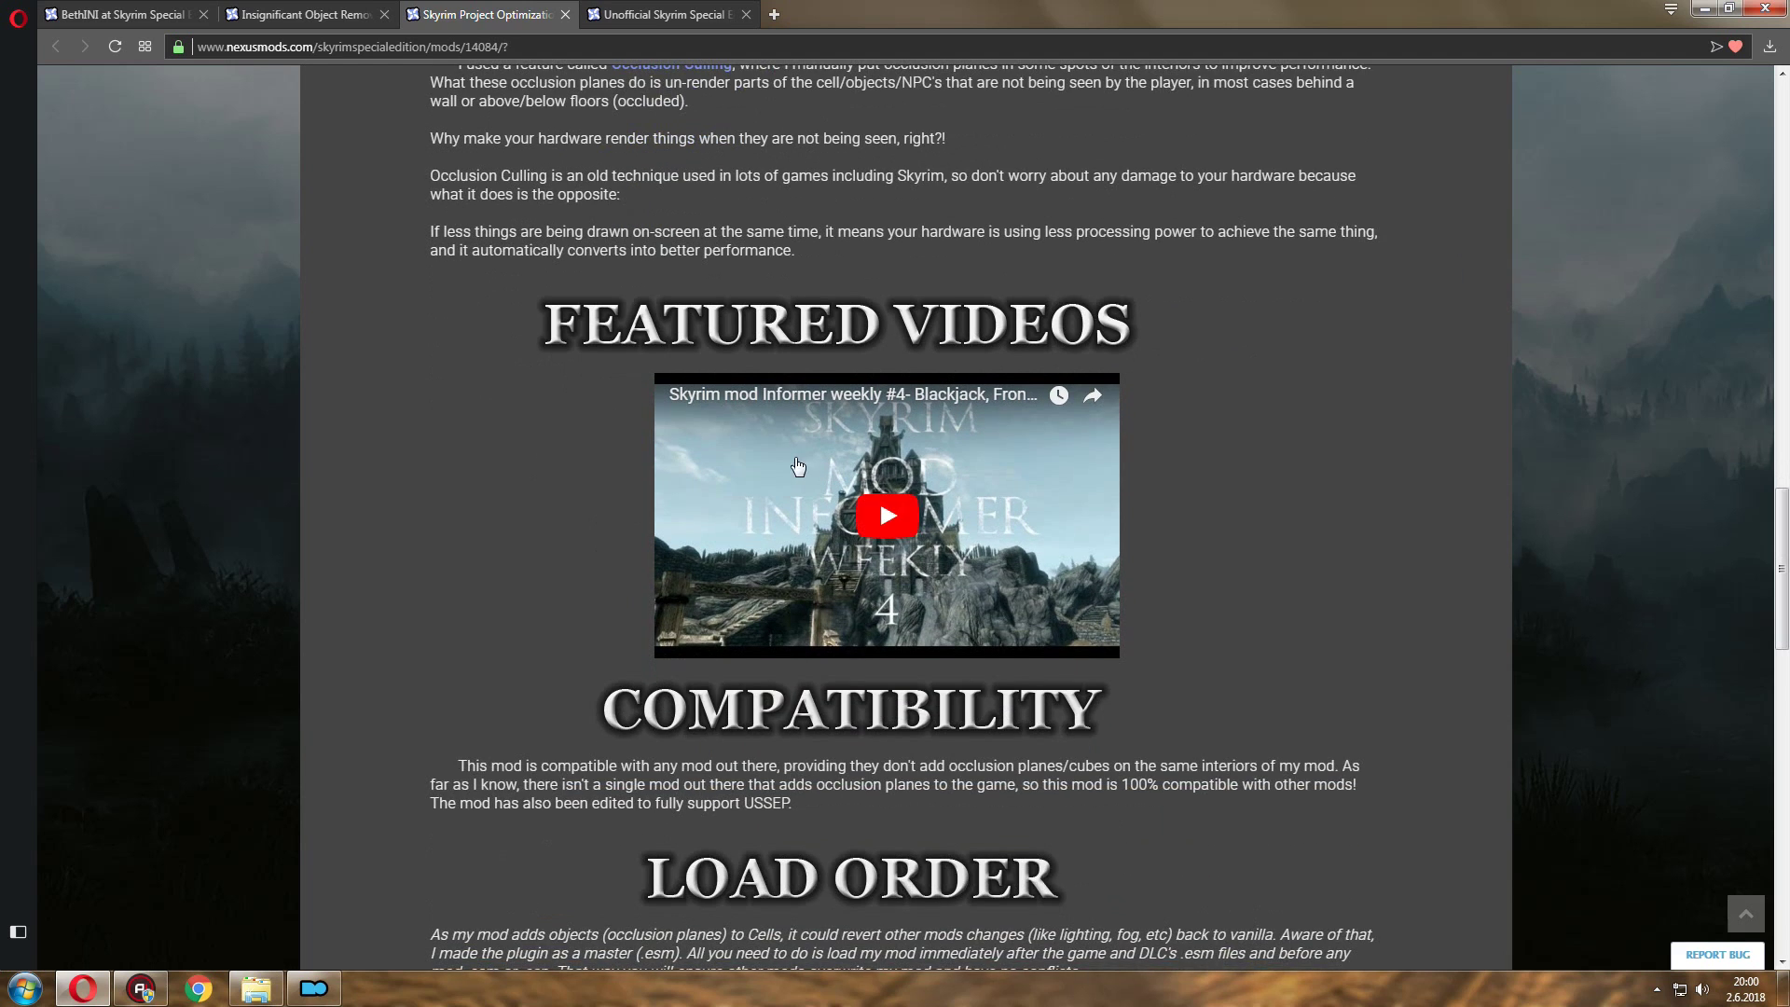
scroll(1202, 248, down, 4)
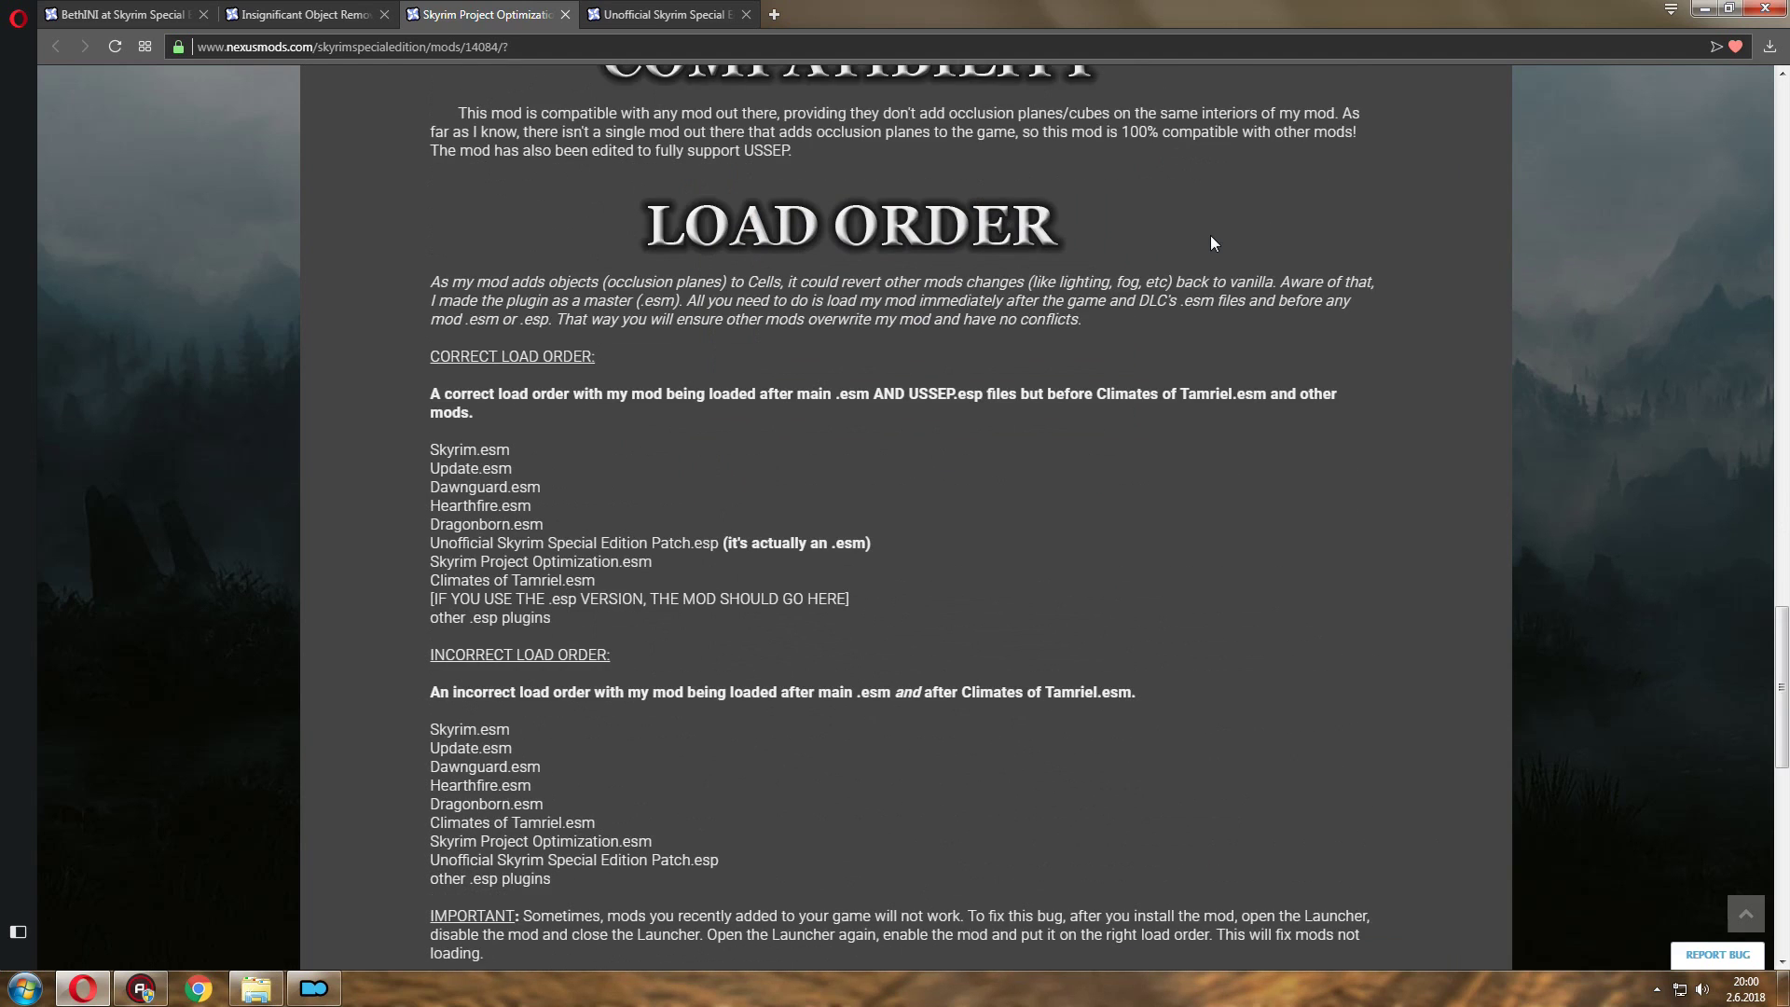
scroll(1203, 233, up, 6)
scroll(1184, 244, down, 10)
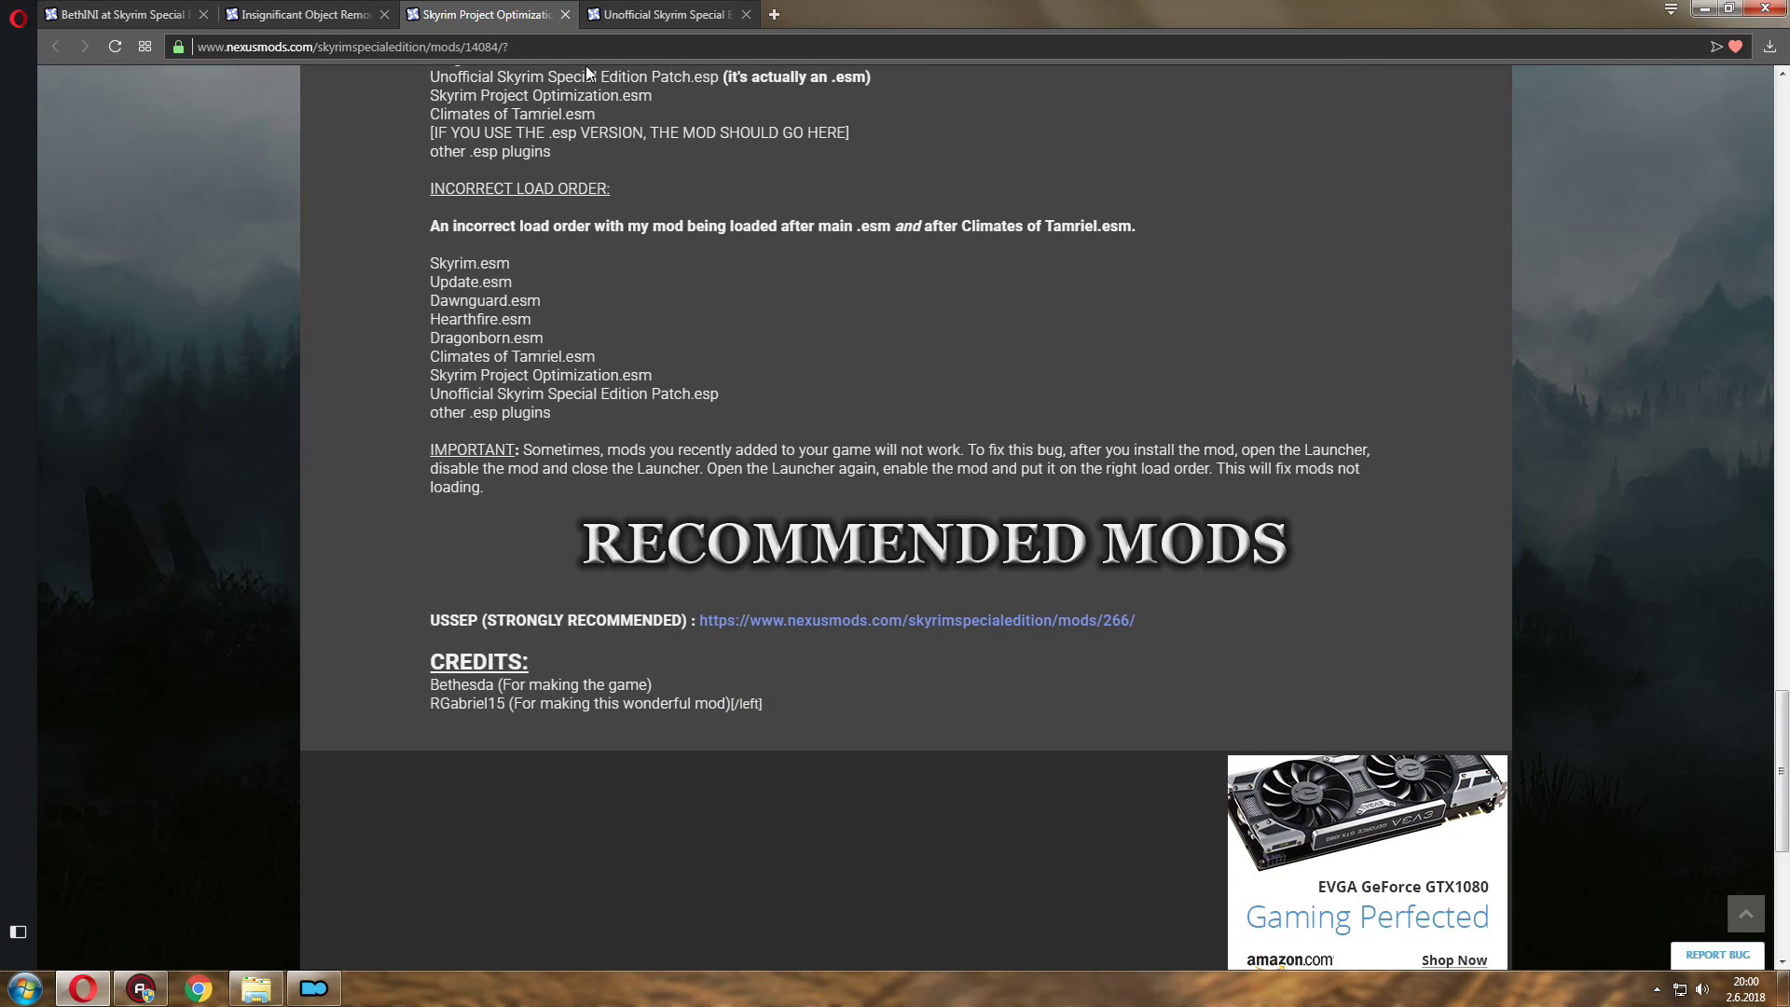
click(250, 11)
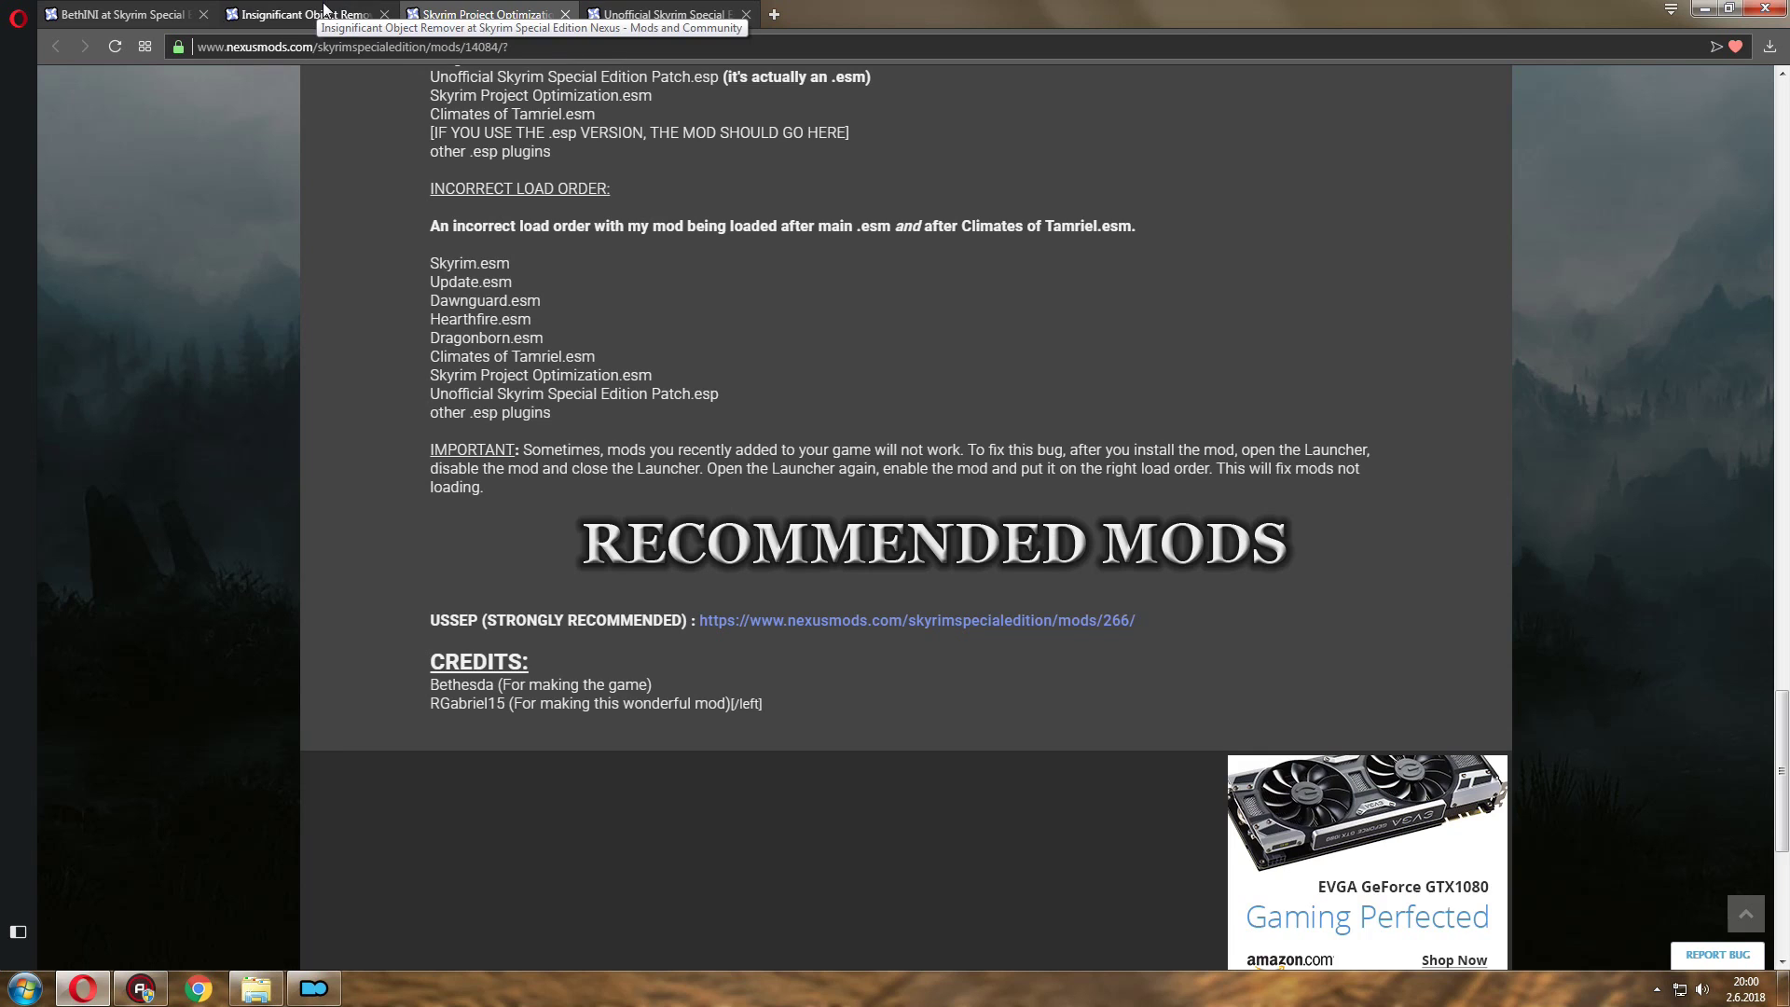
Open the dead shrub screenshot full-size and step through the thickets and Unbelievable Grass Two shots.
scroll(1076, 262, down, 5)
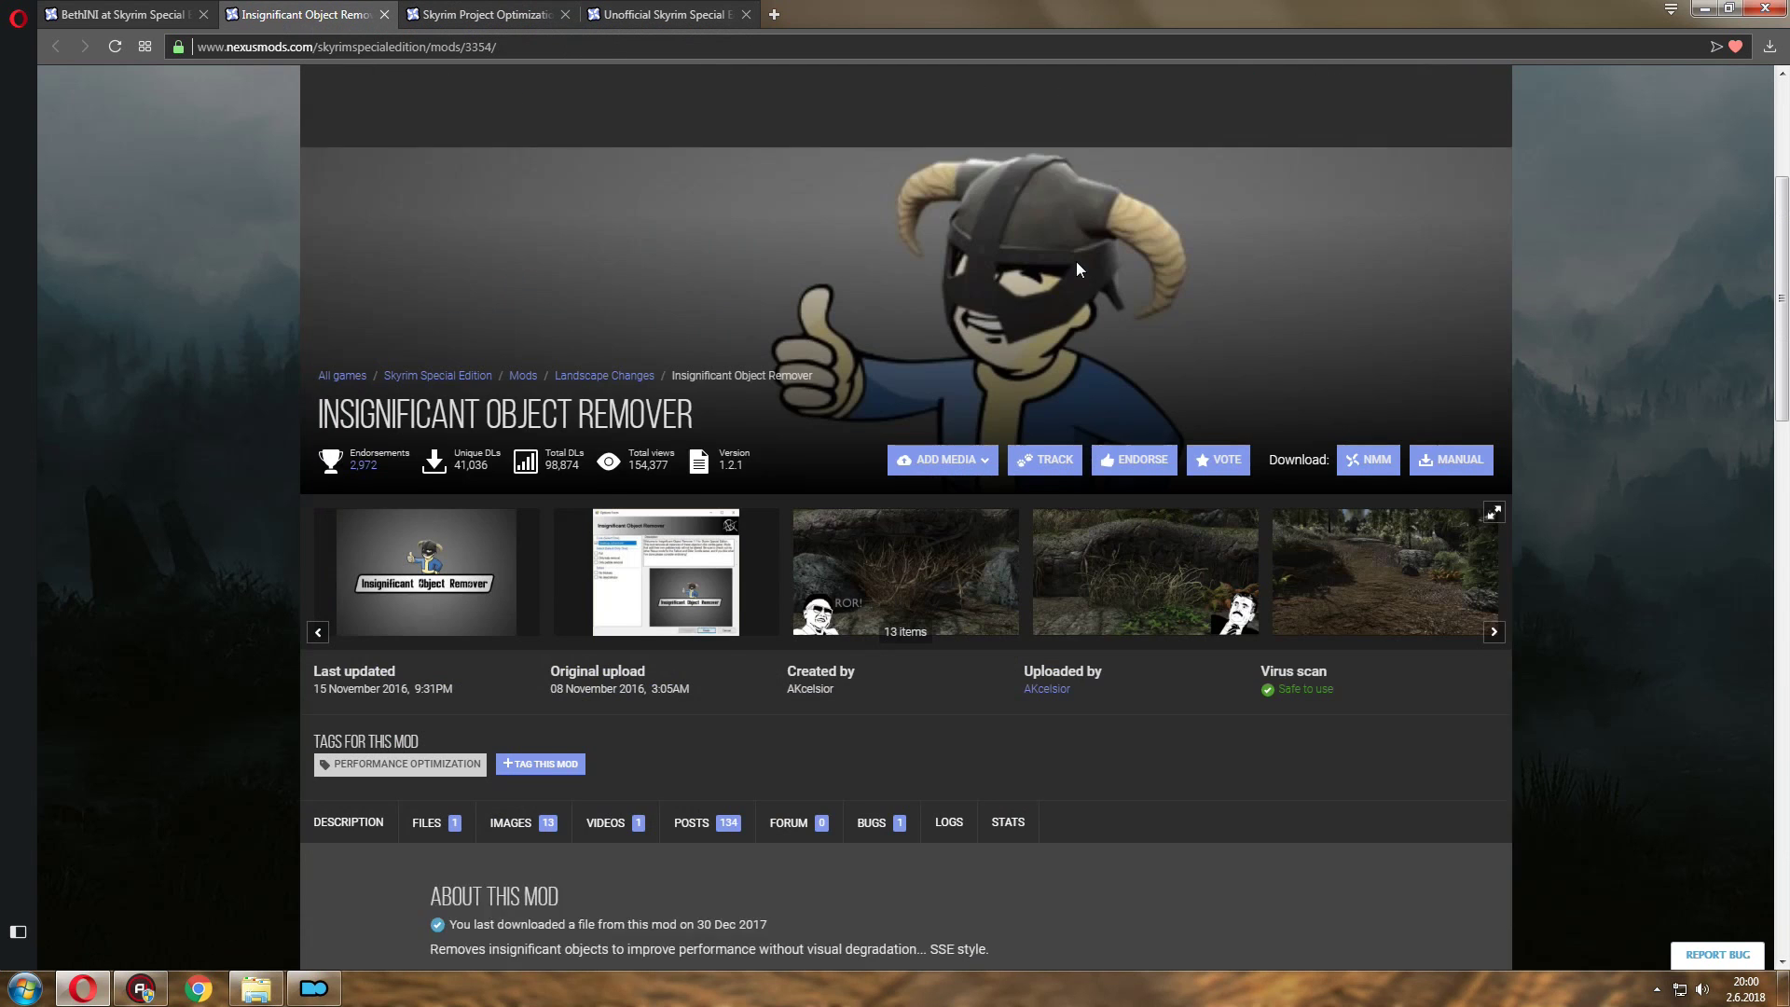
click(923, 453)
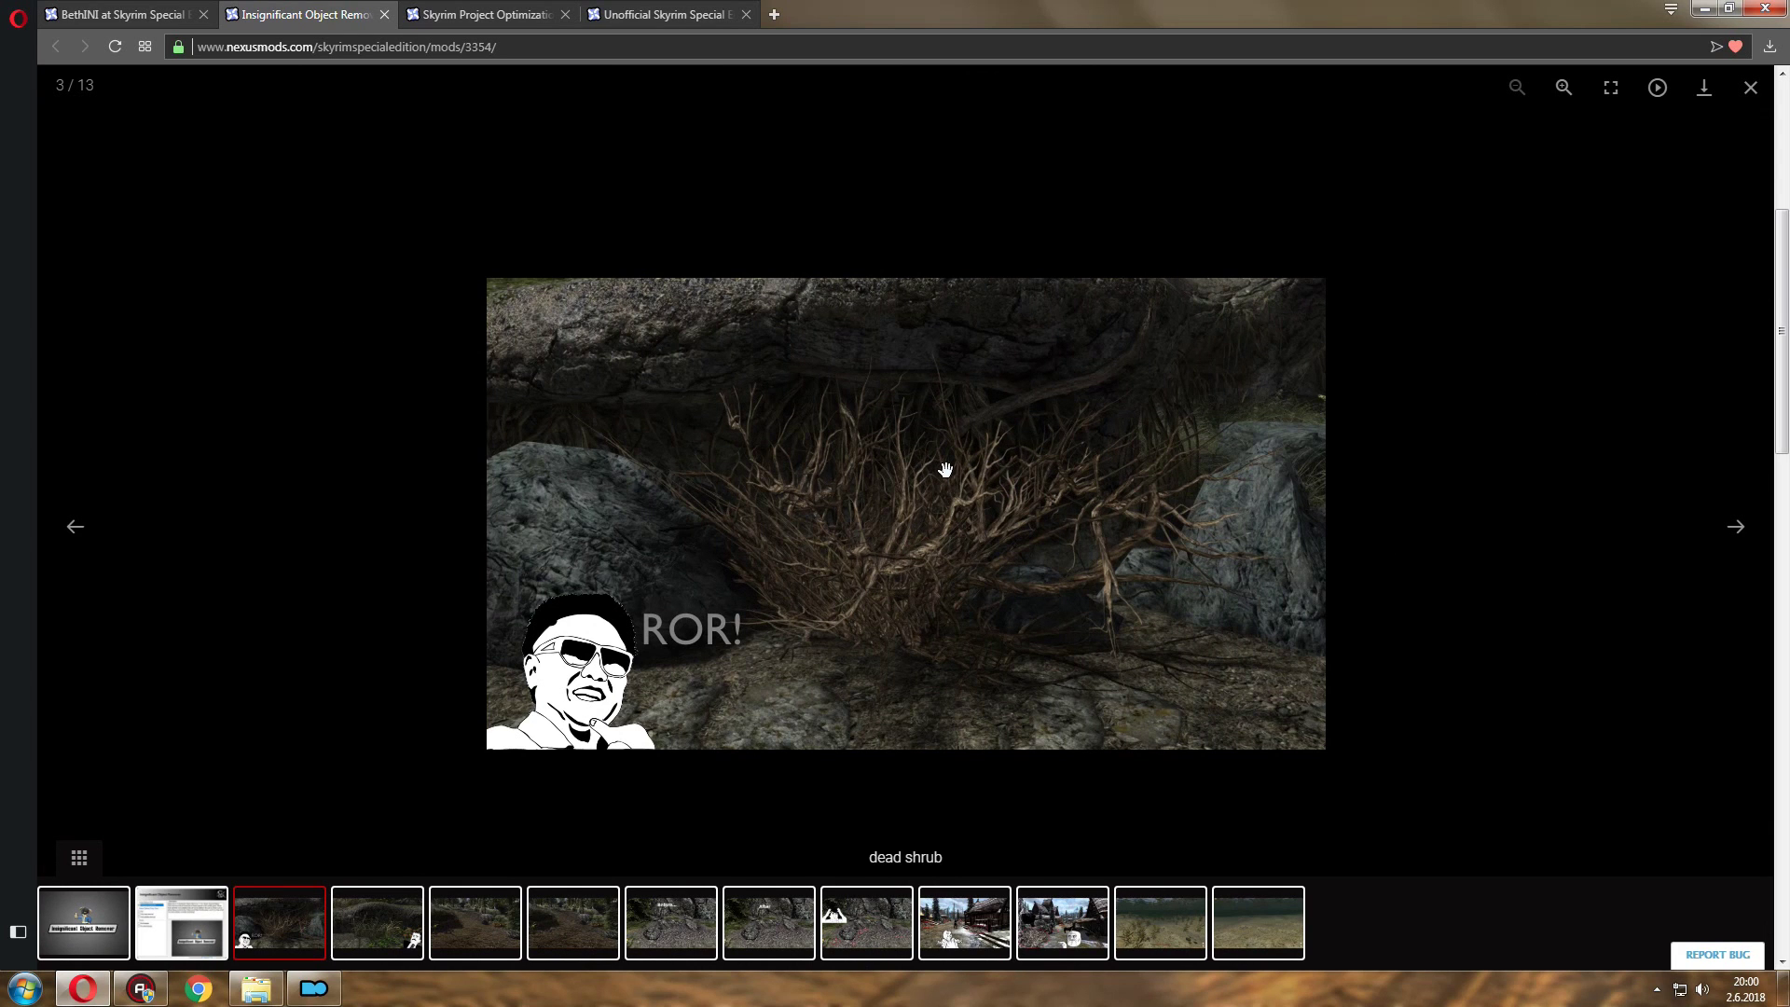
key(Right)
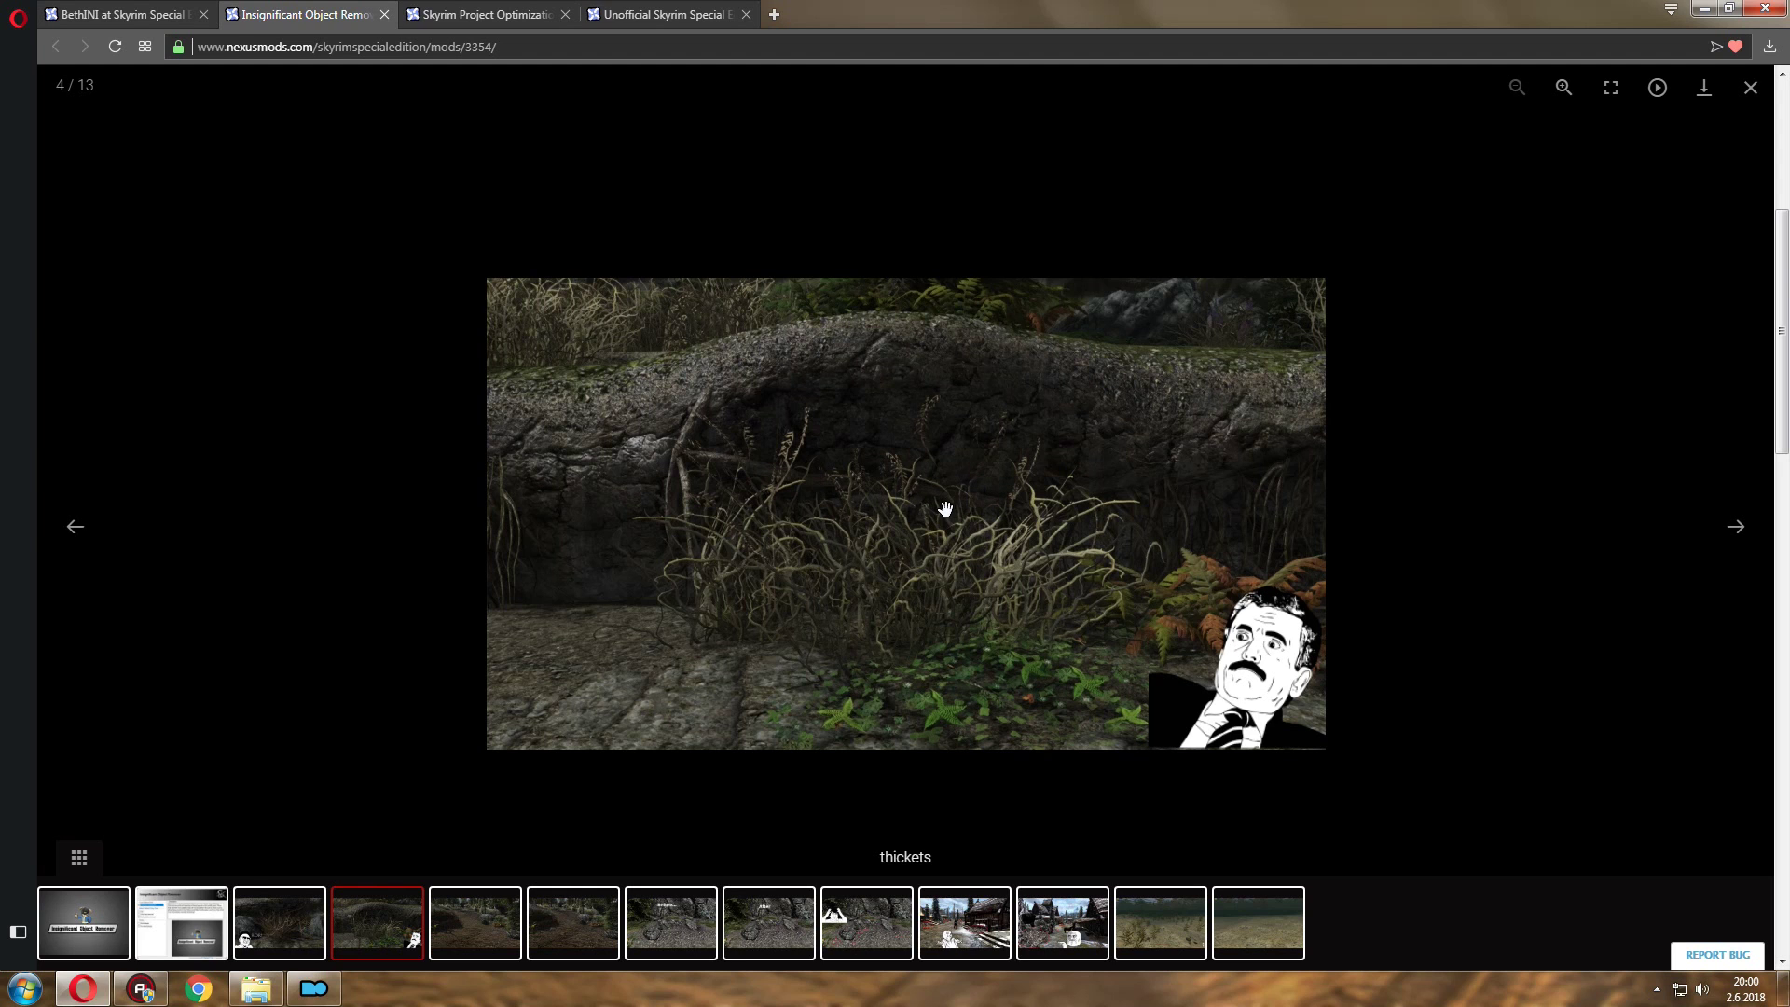
key(Right)
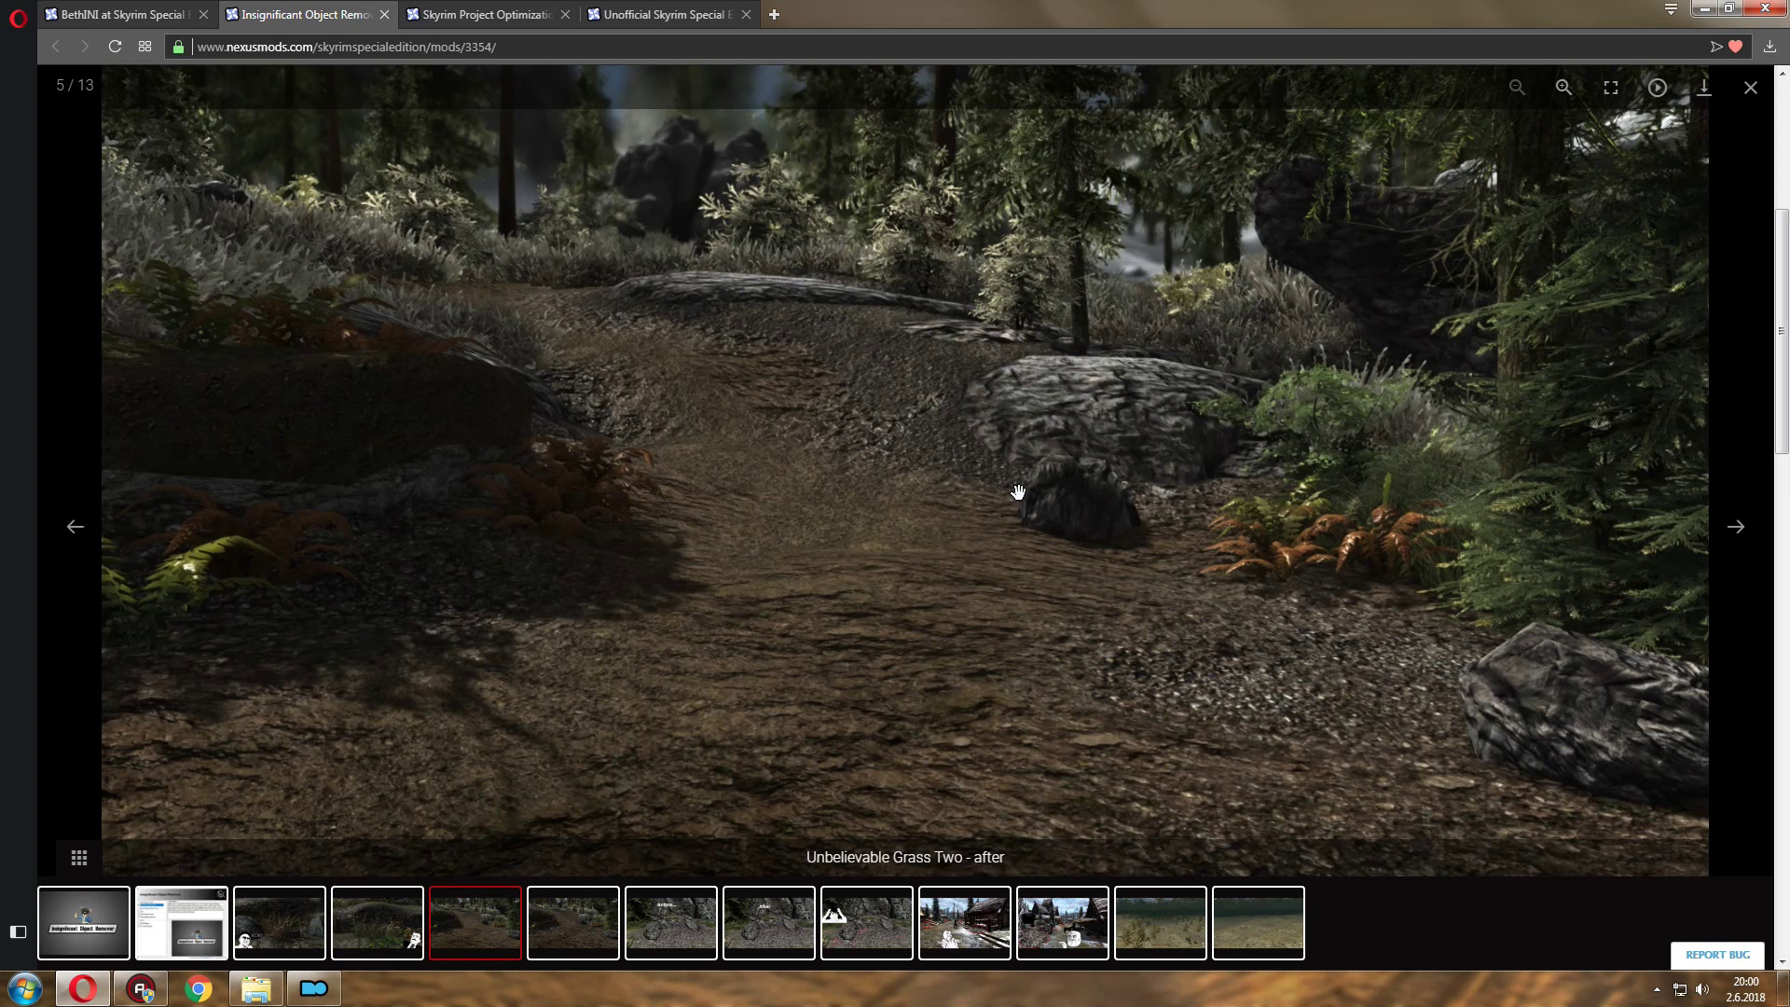
key(Right)
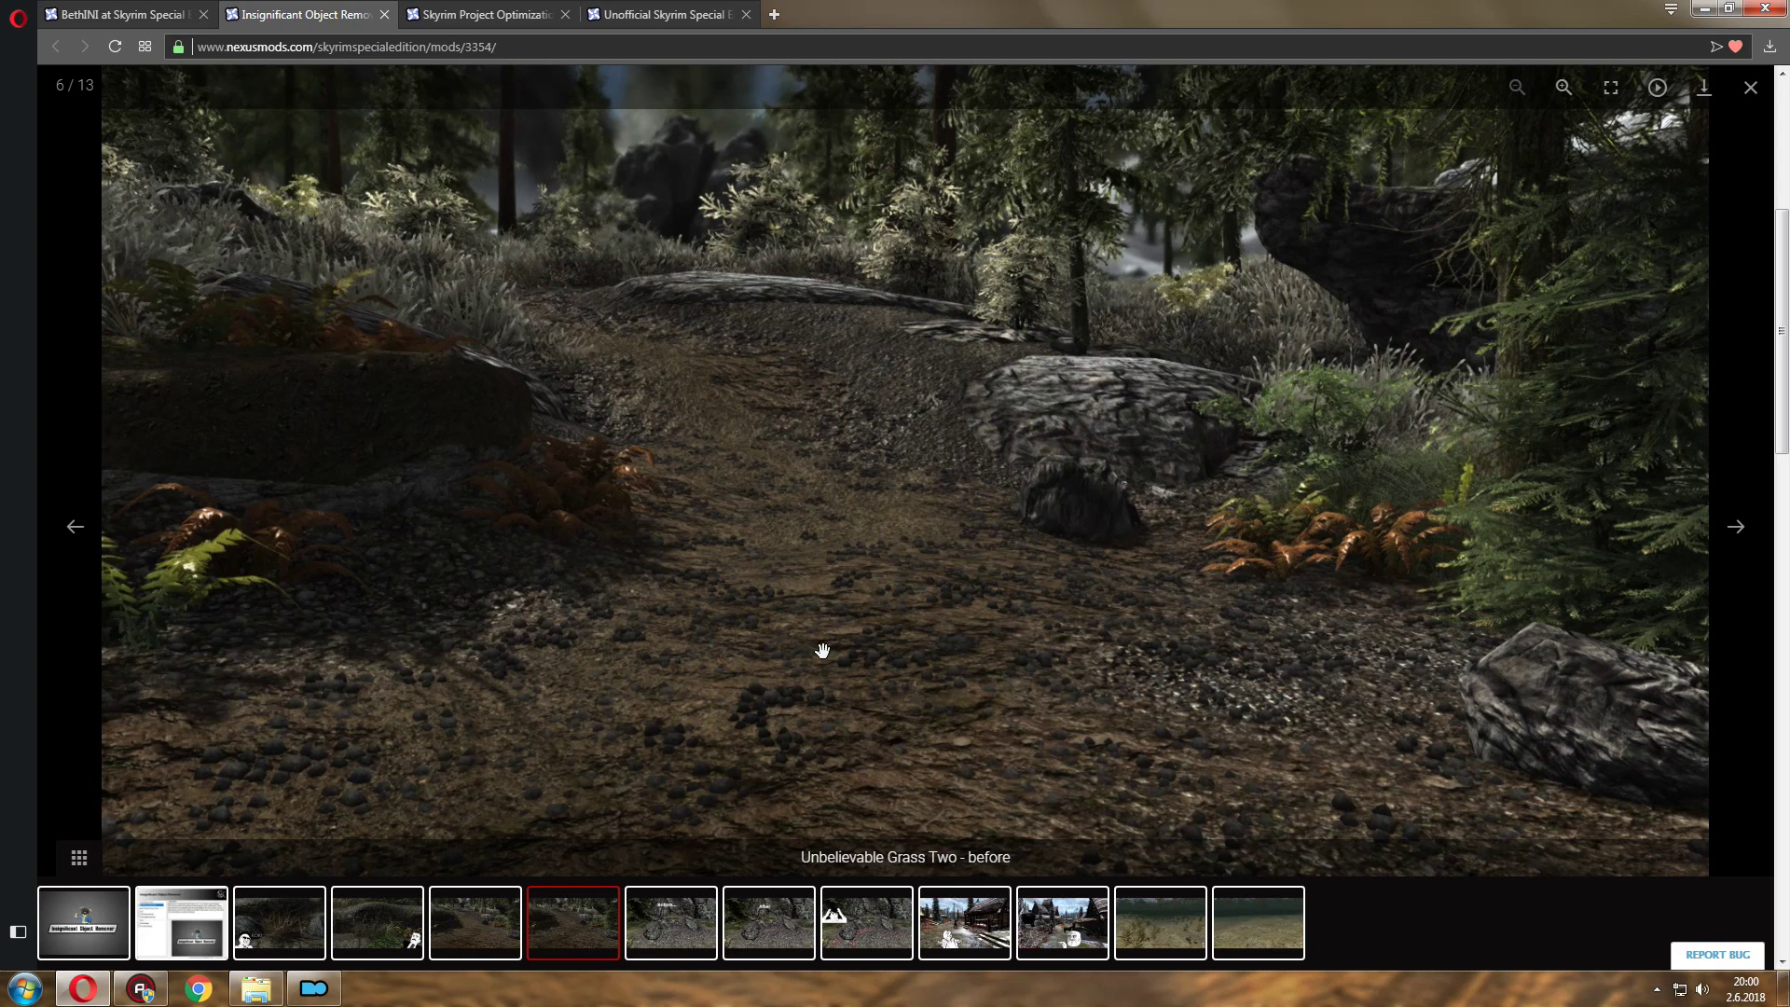
key(Left)
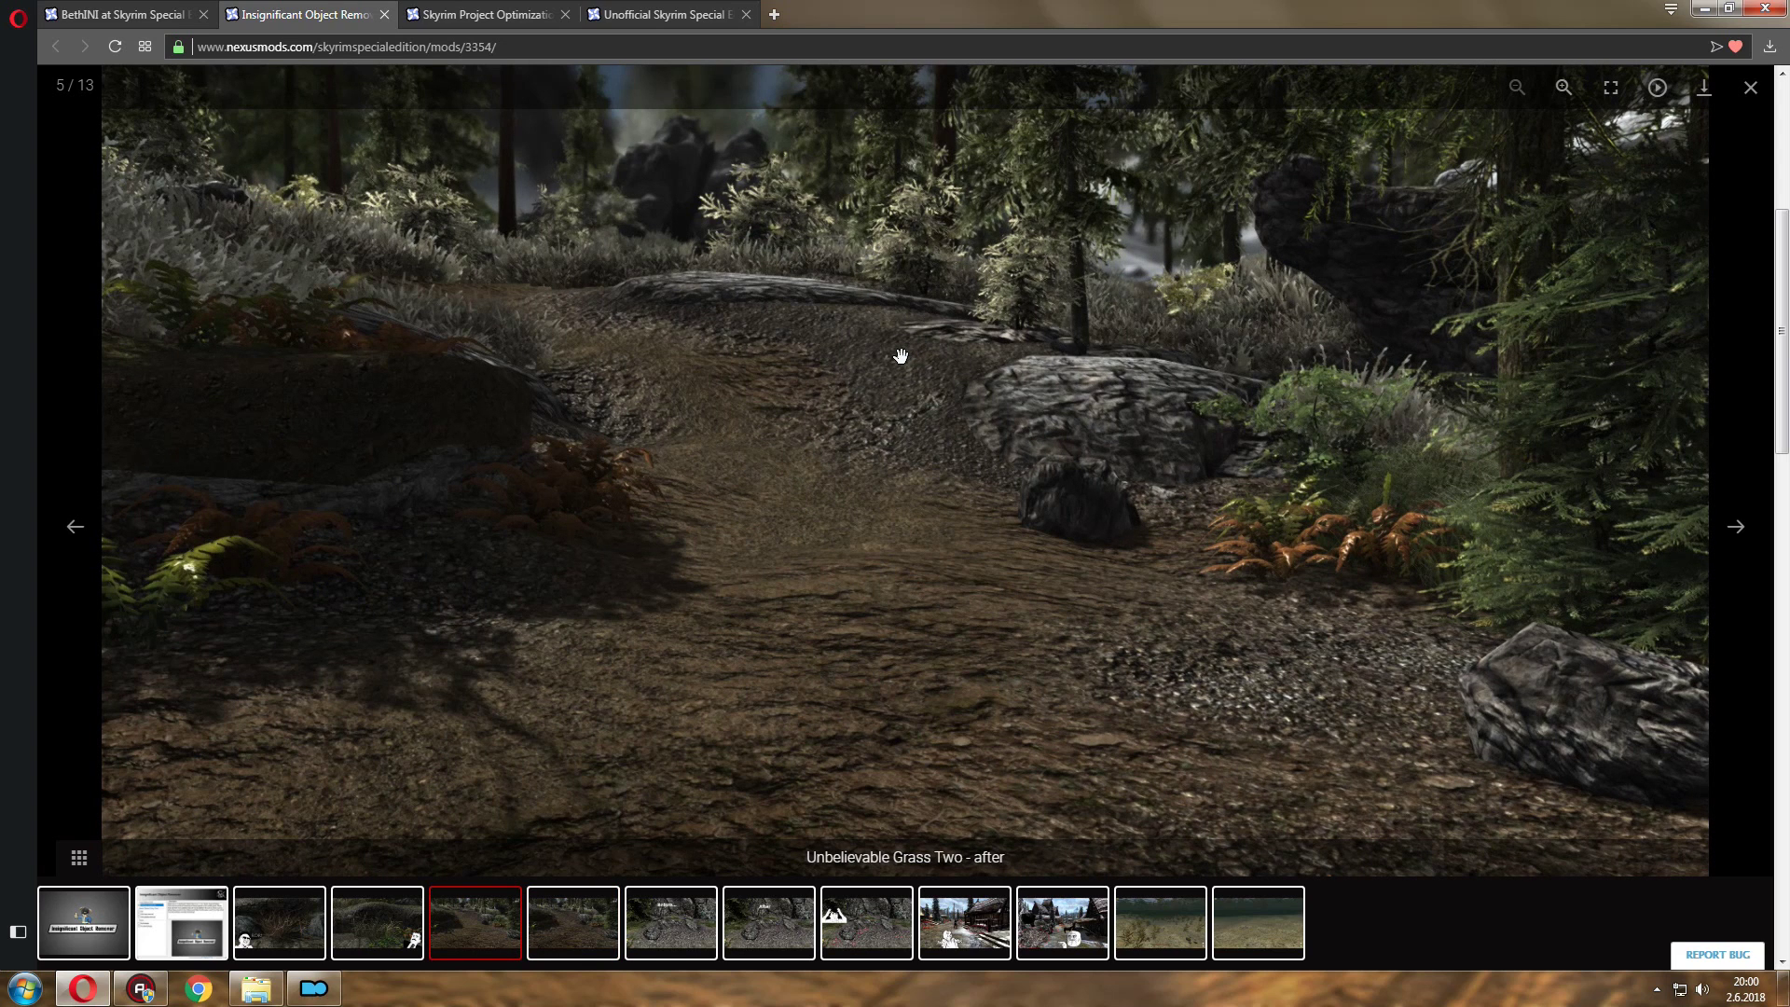
key(Right)
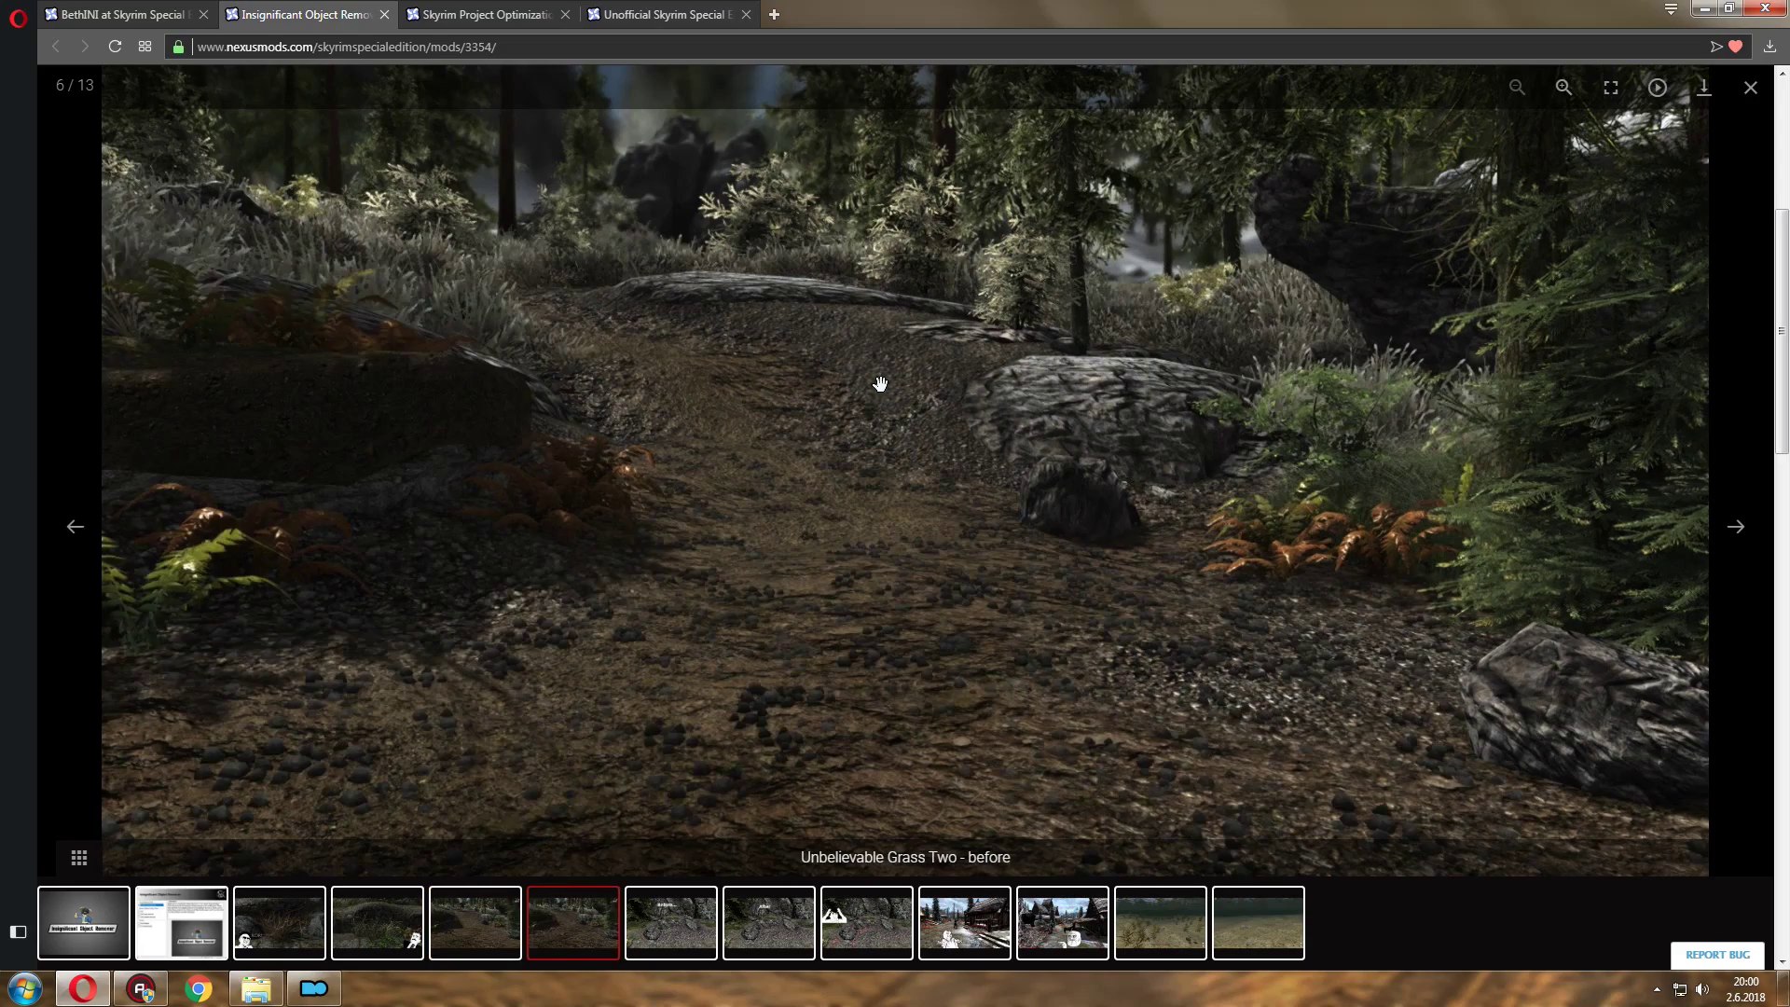
Jump via thumbnails to the Whiterun shrubs, the seventh before/after pair, and the underwater plants images.
click(935, 926)
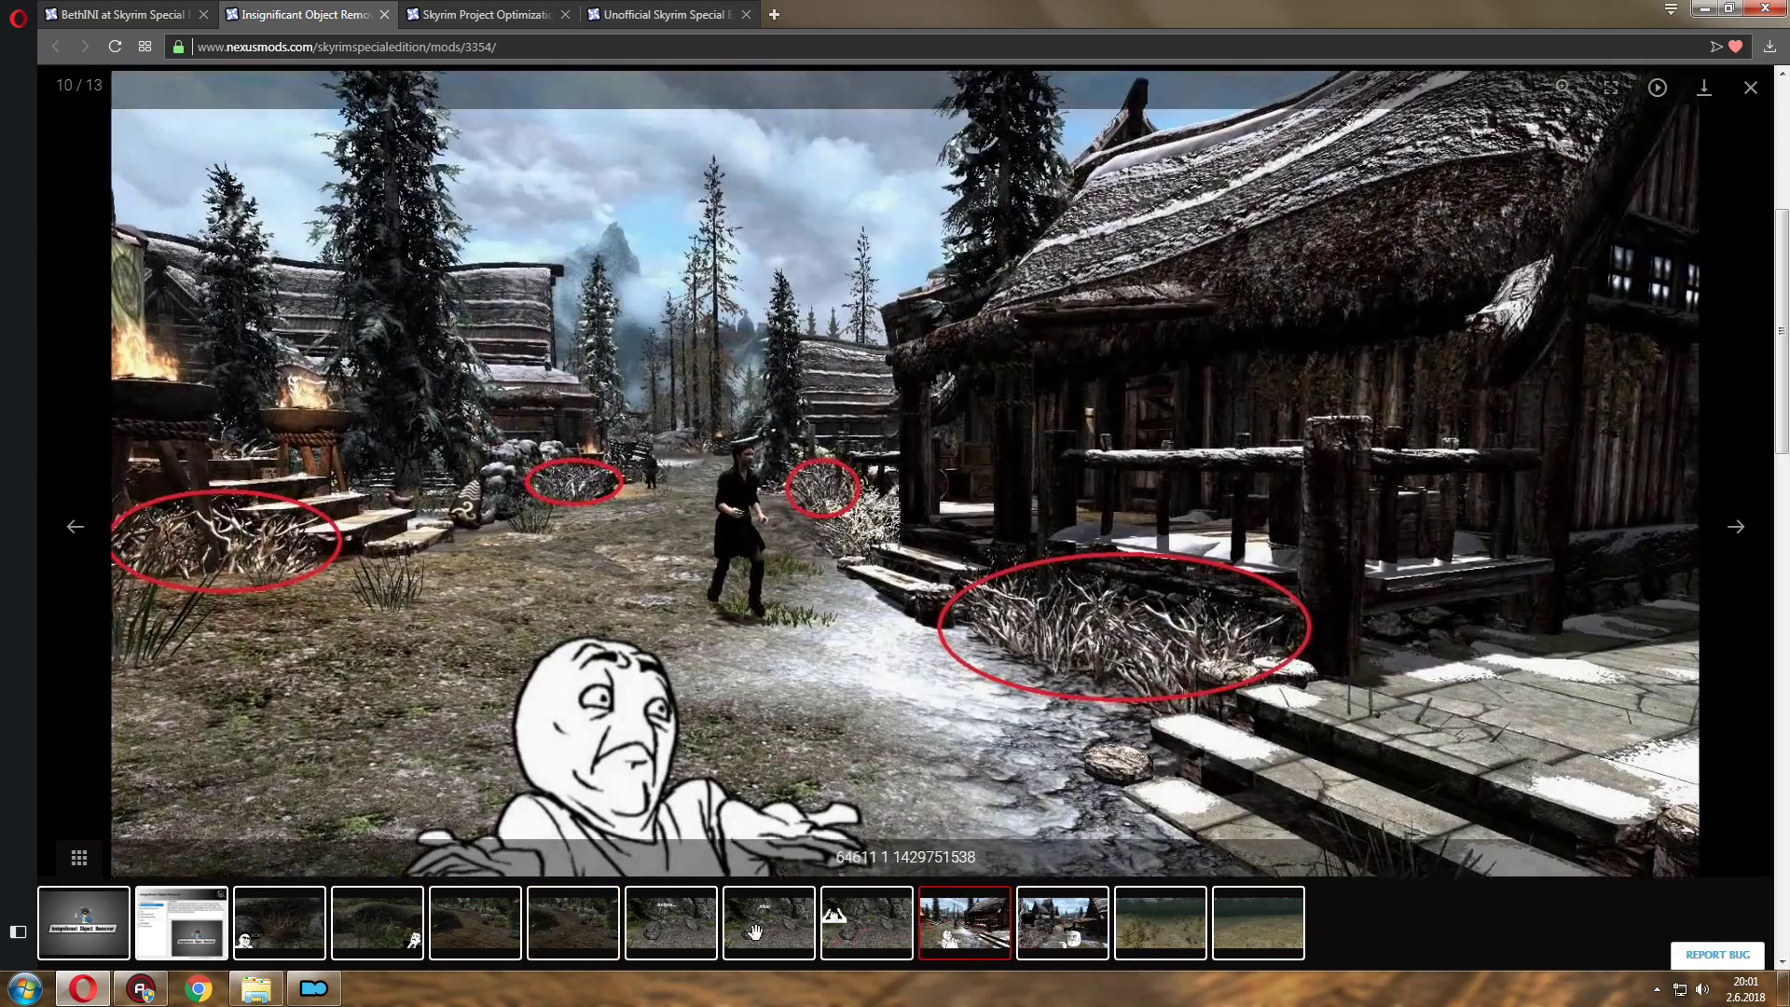
click(675, 933)
click(782, 909)
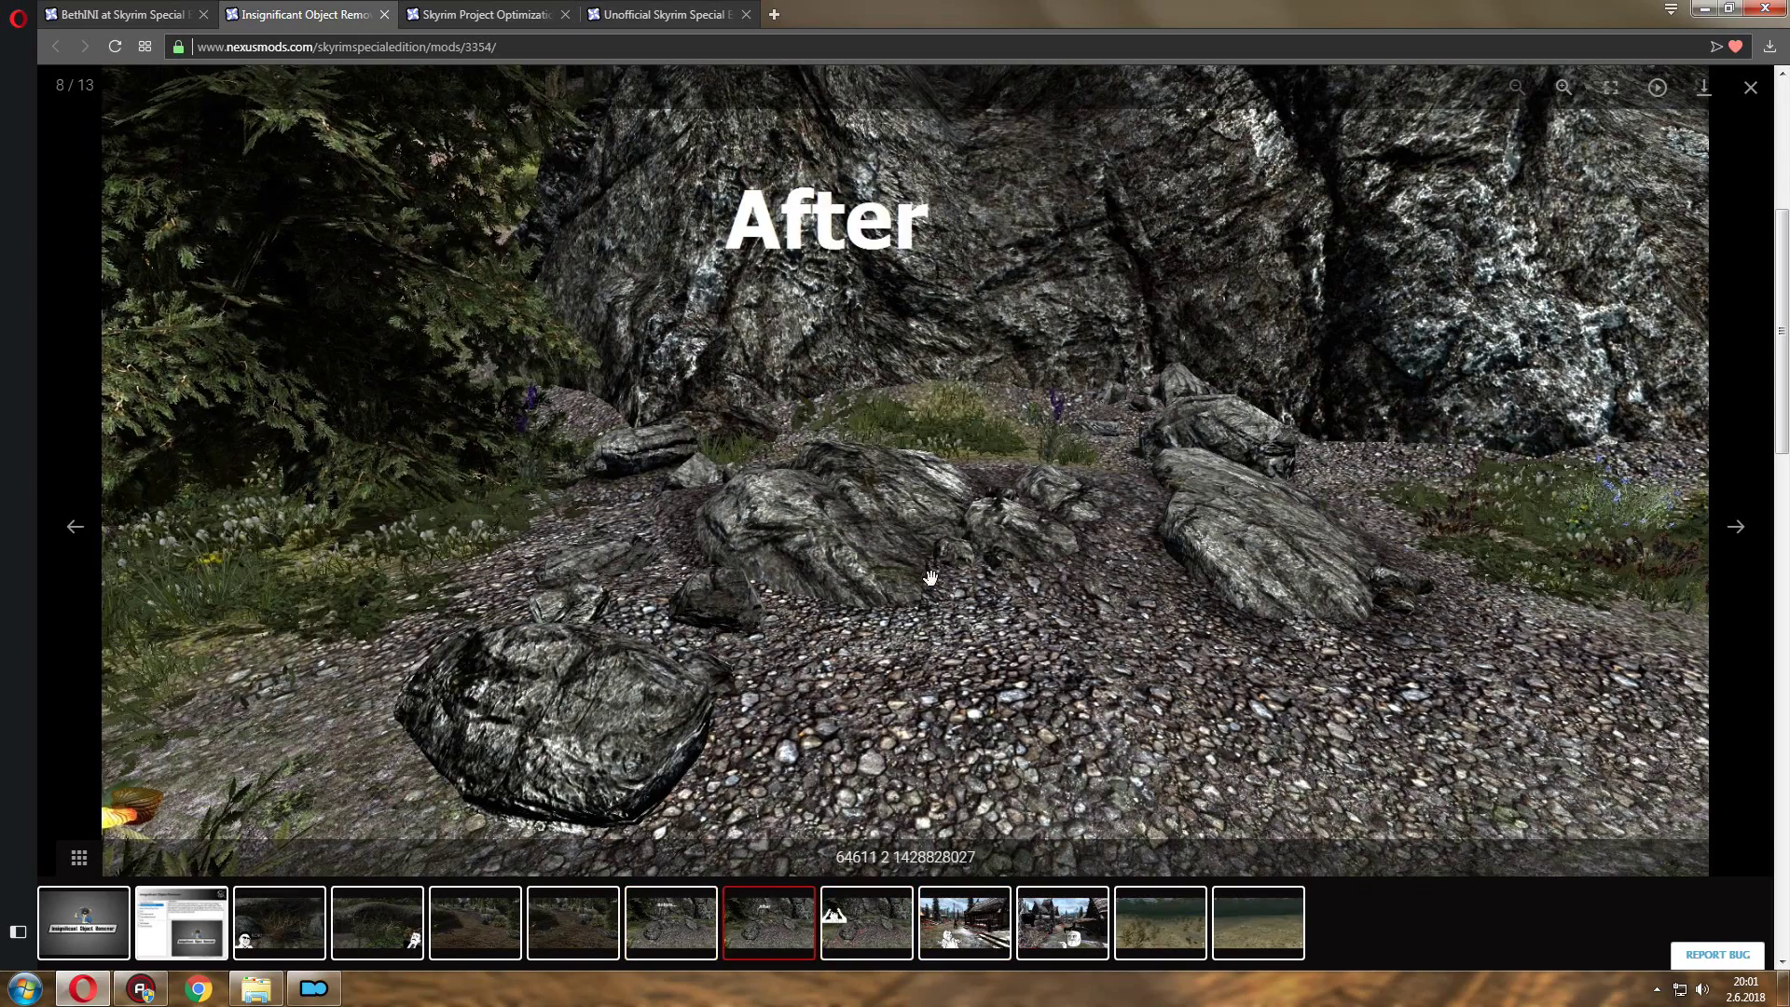
key(Left)
click(1163, 912)
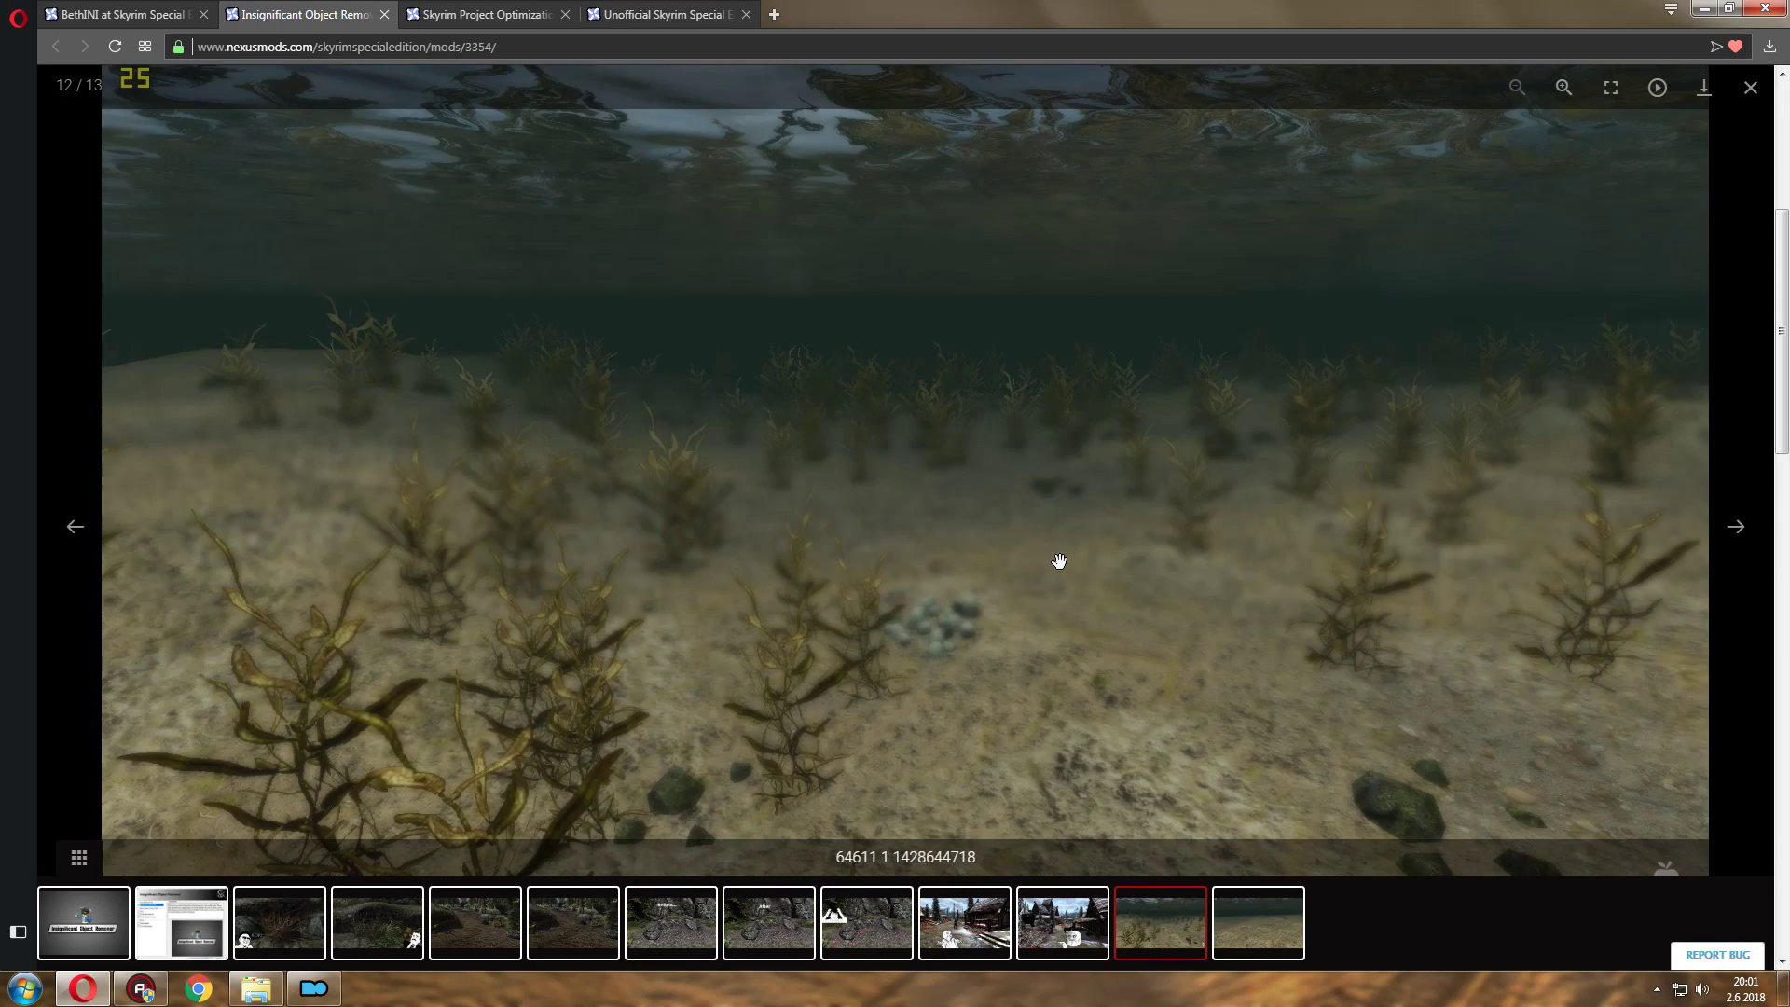
key(Right)
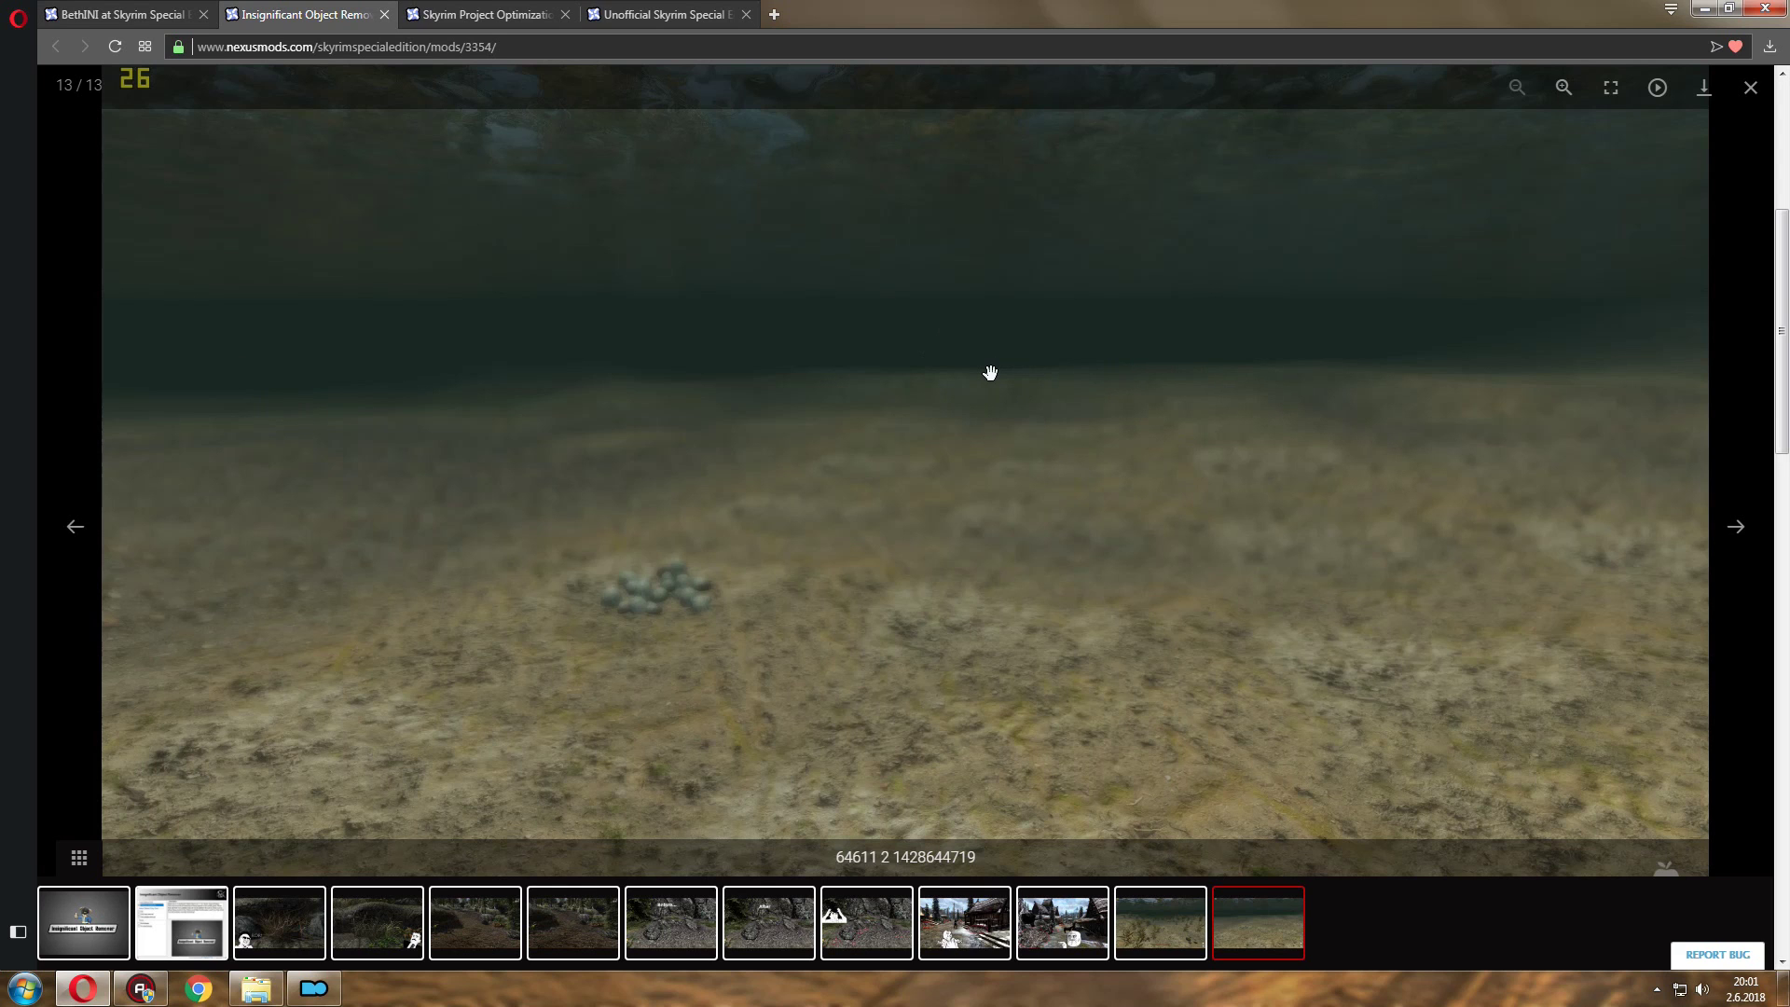
key(Left)
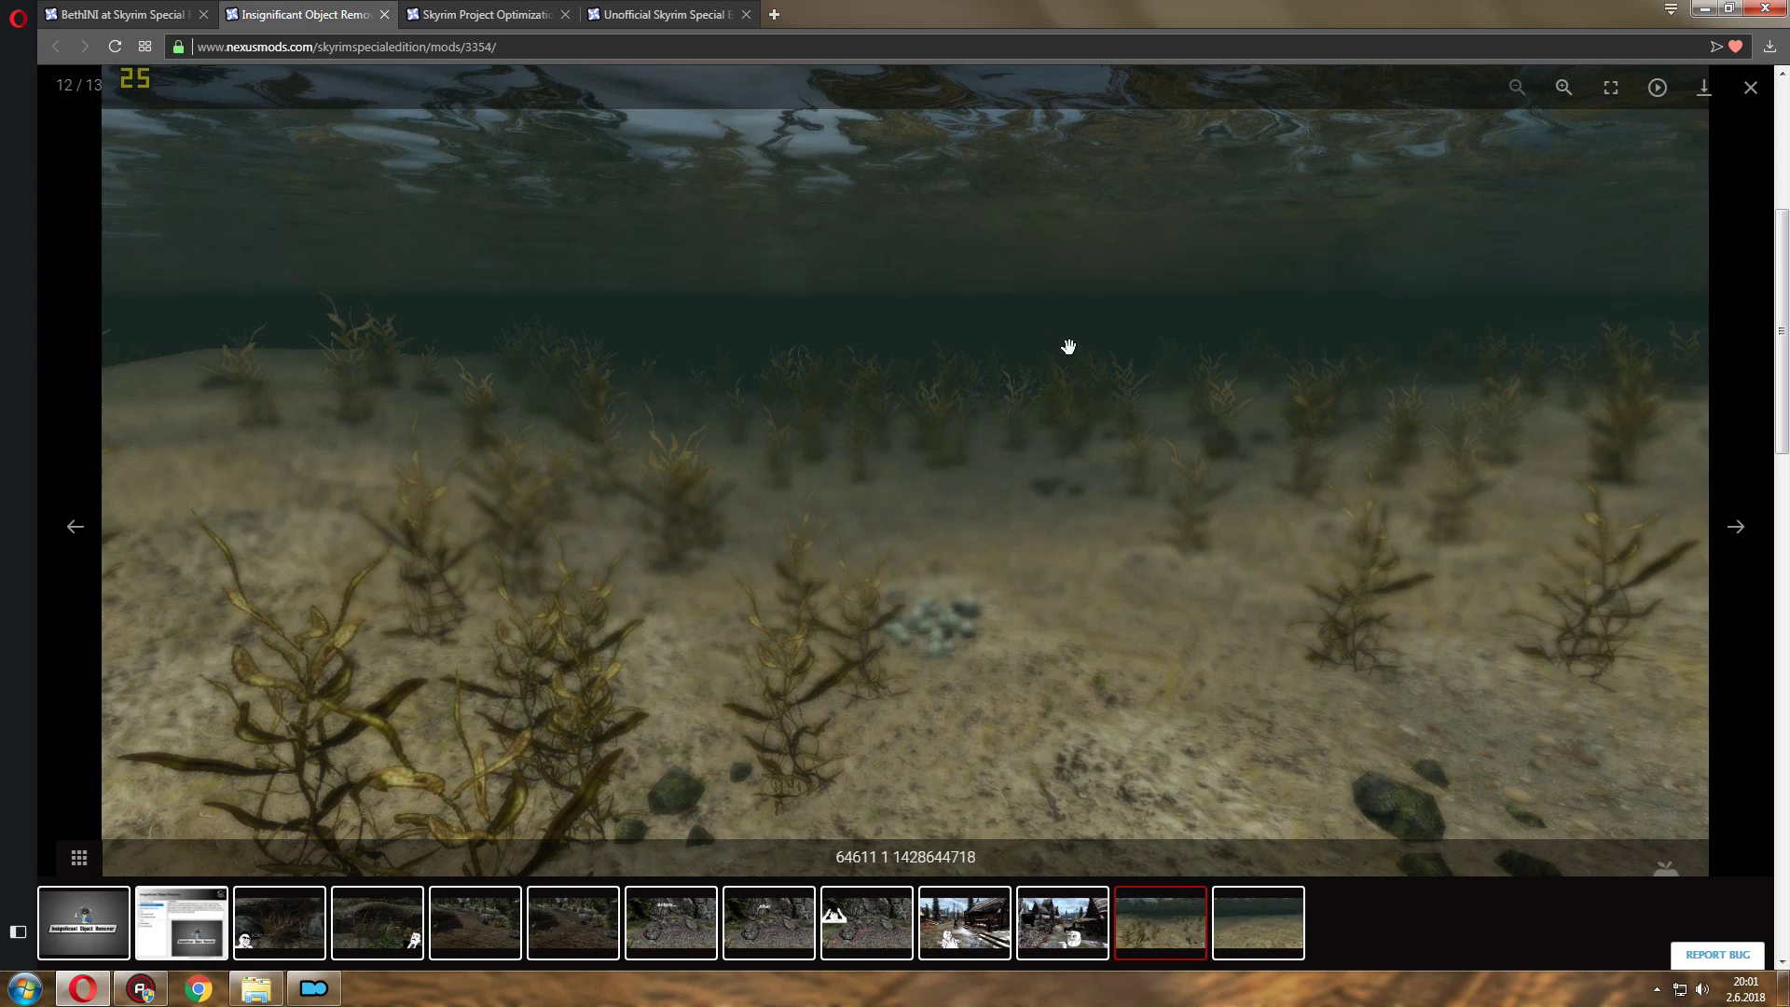
key(Right)
key(Left)
Compare the Morthal and Whiterun shrub shots, settling on the underwater plants image 12/13.
key(Left)
key(Right)
key(Left)
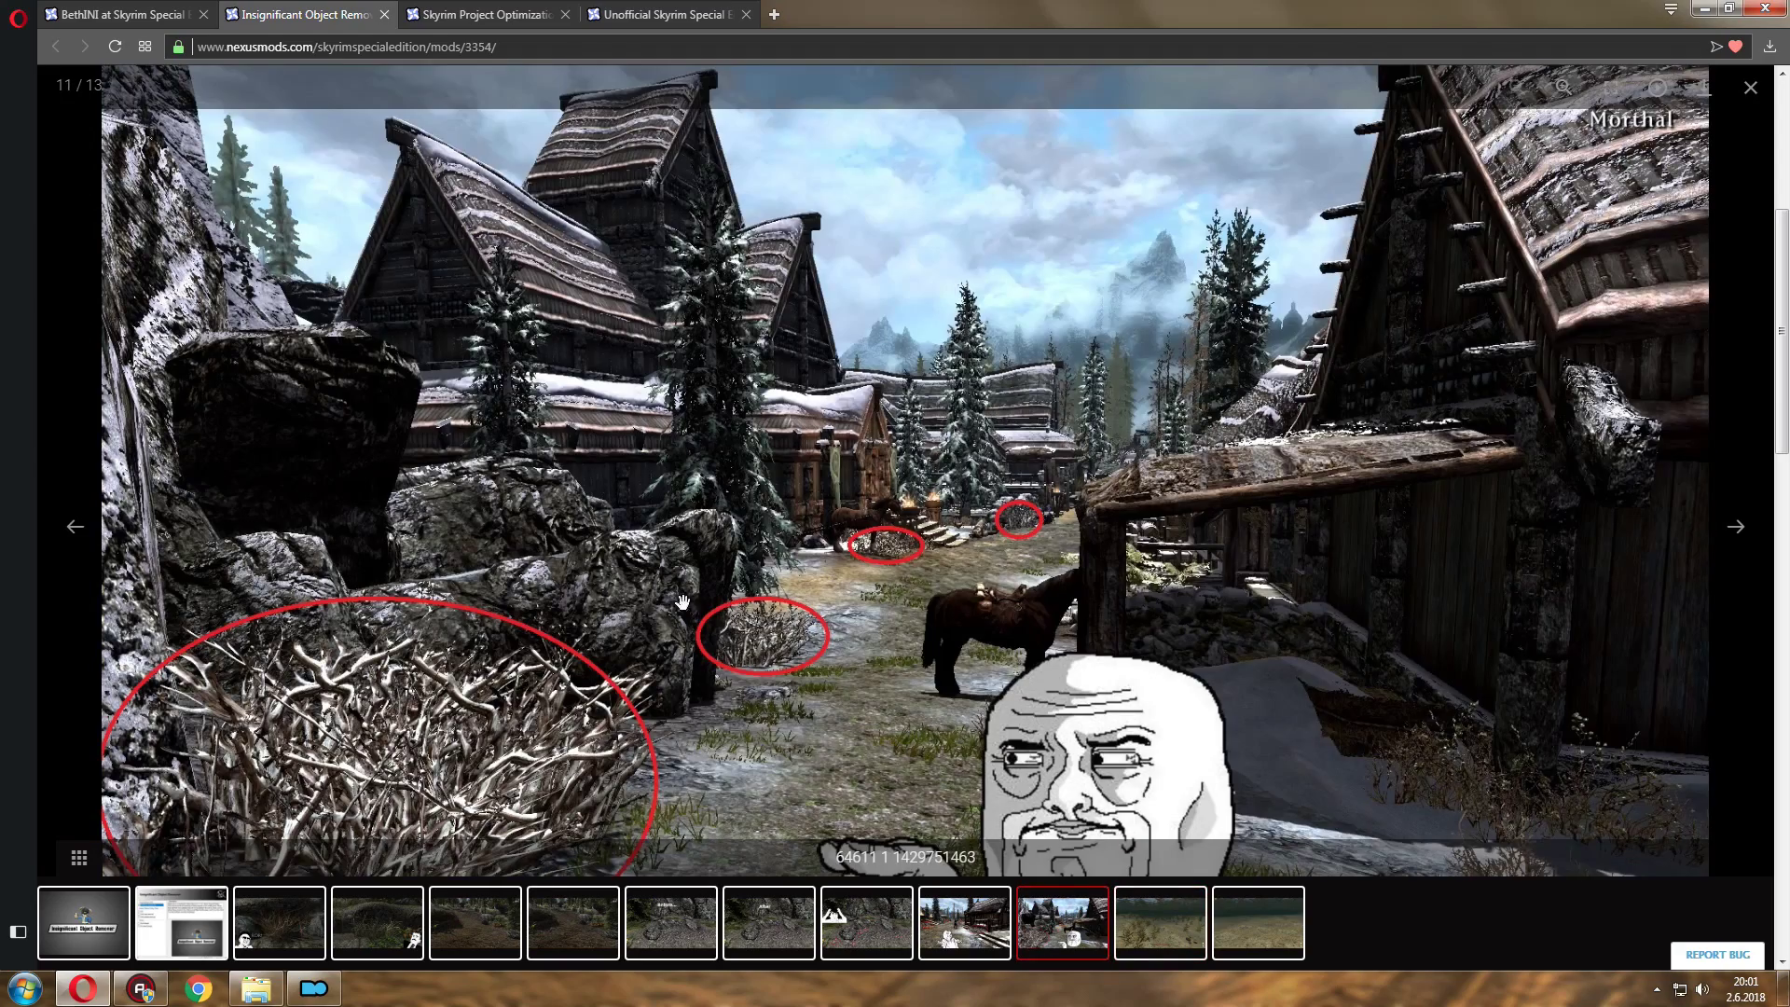
key(Left)
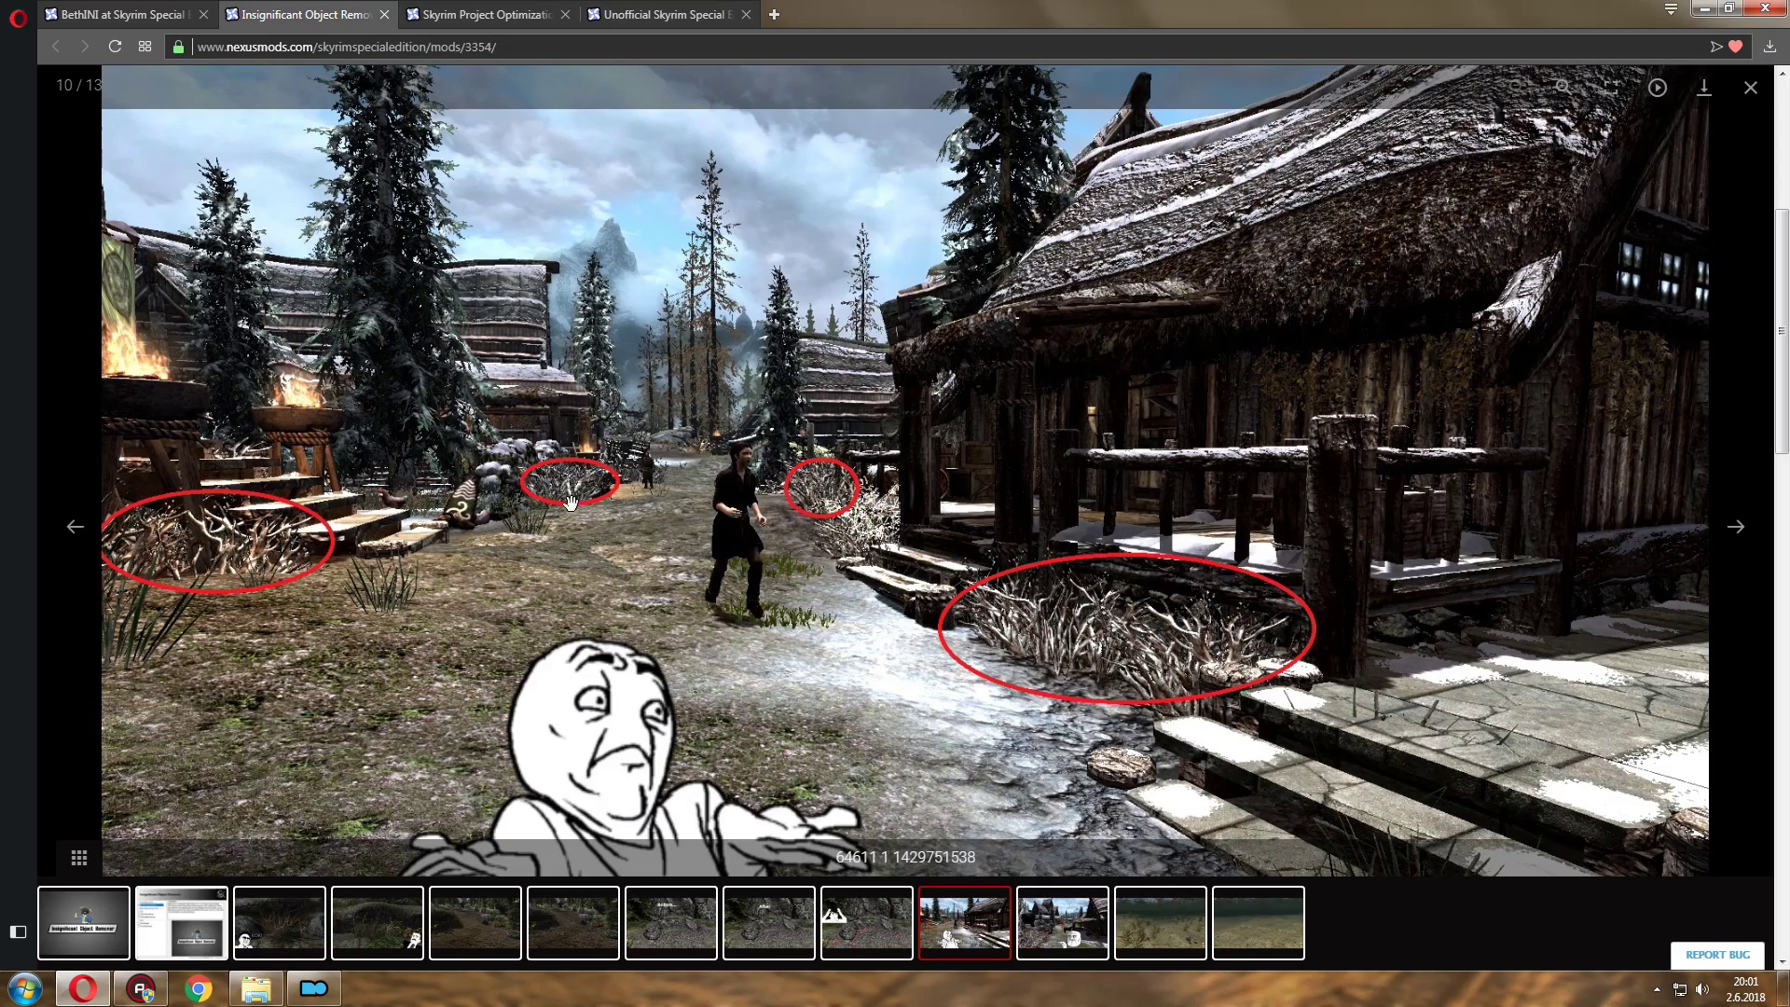
key(Left)
key(Right)
key(Right)
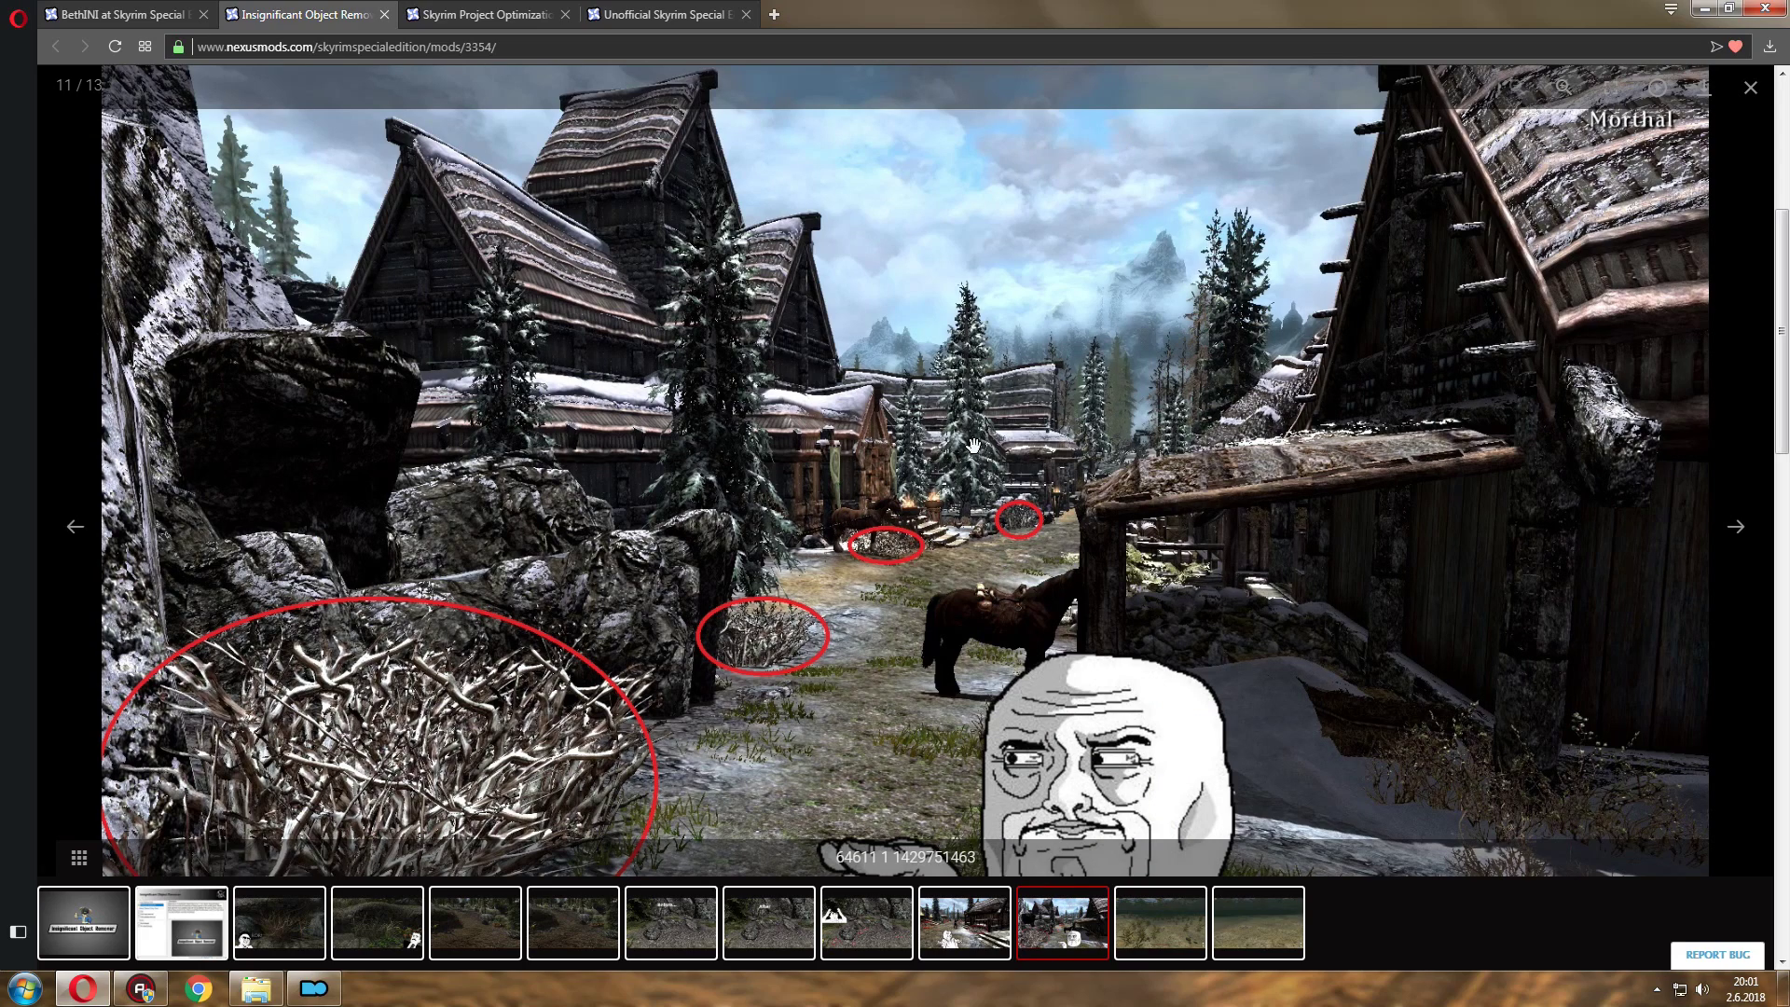
key(Left)
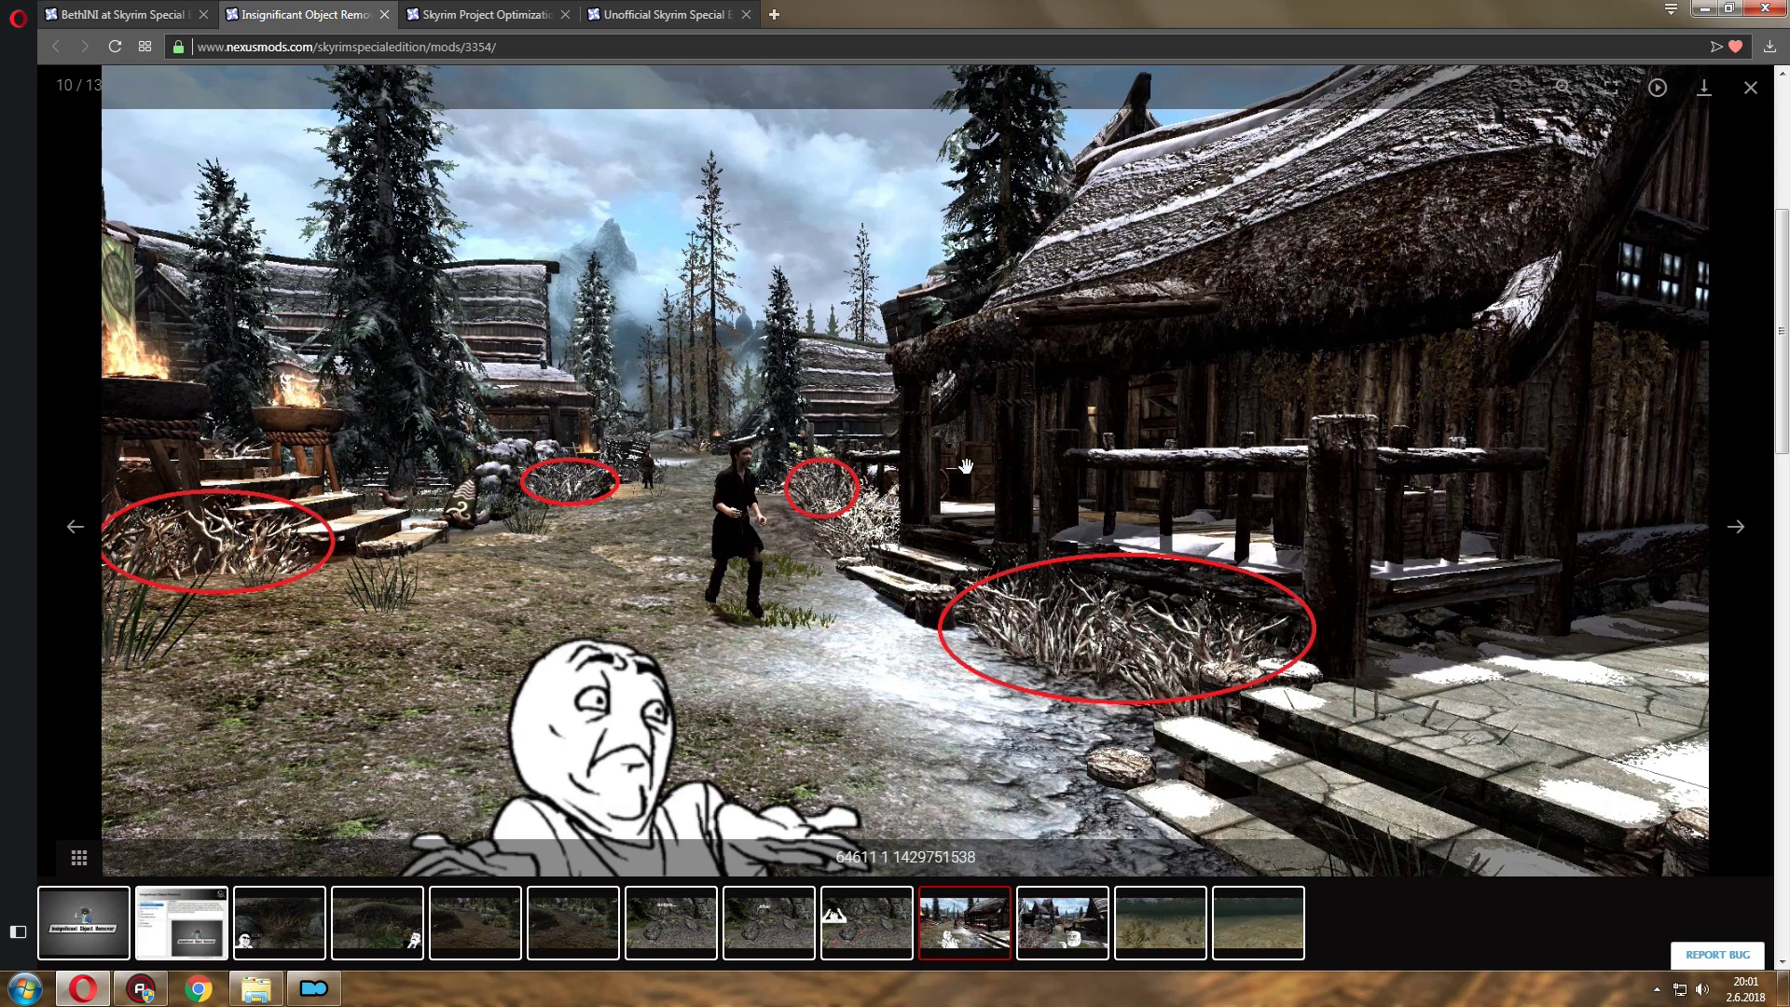
key(Right)
key(Right)
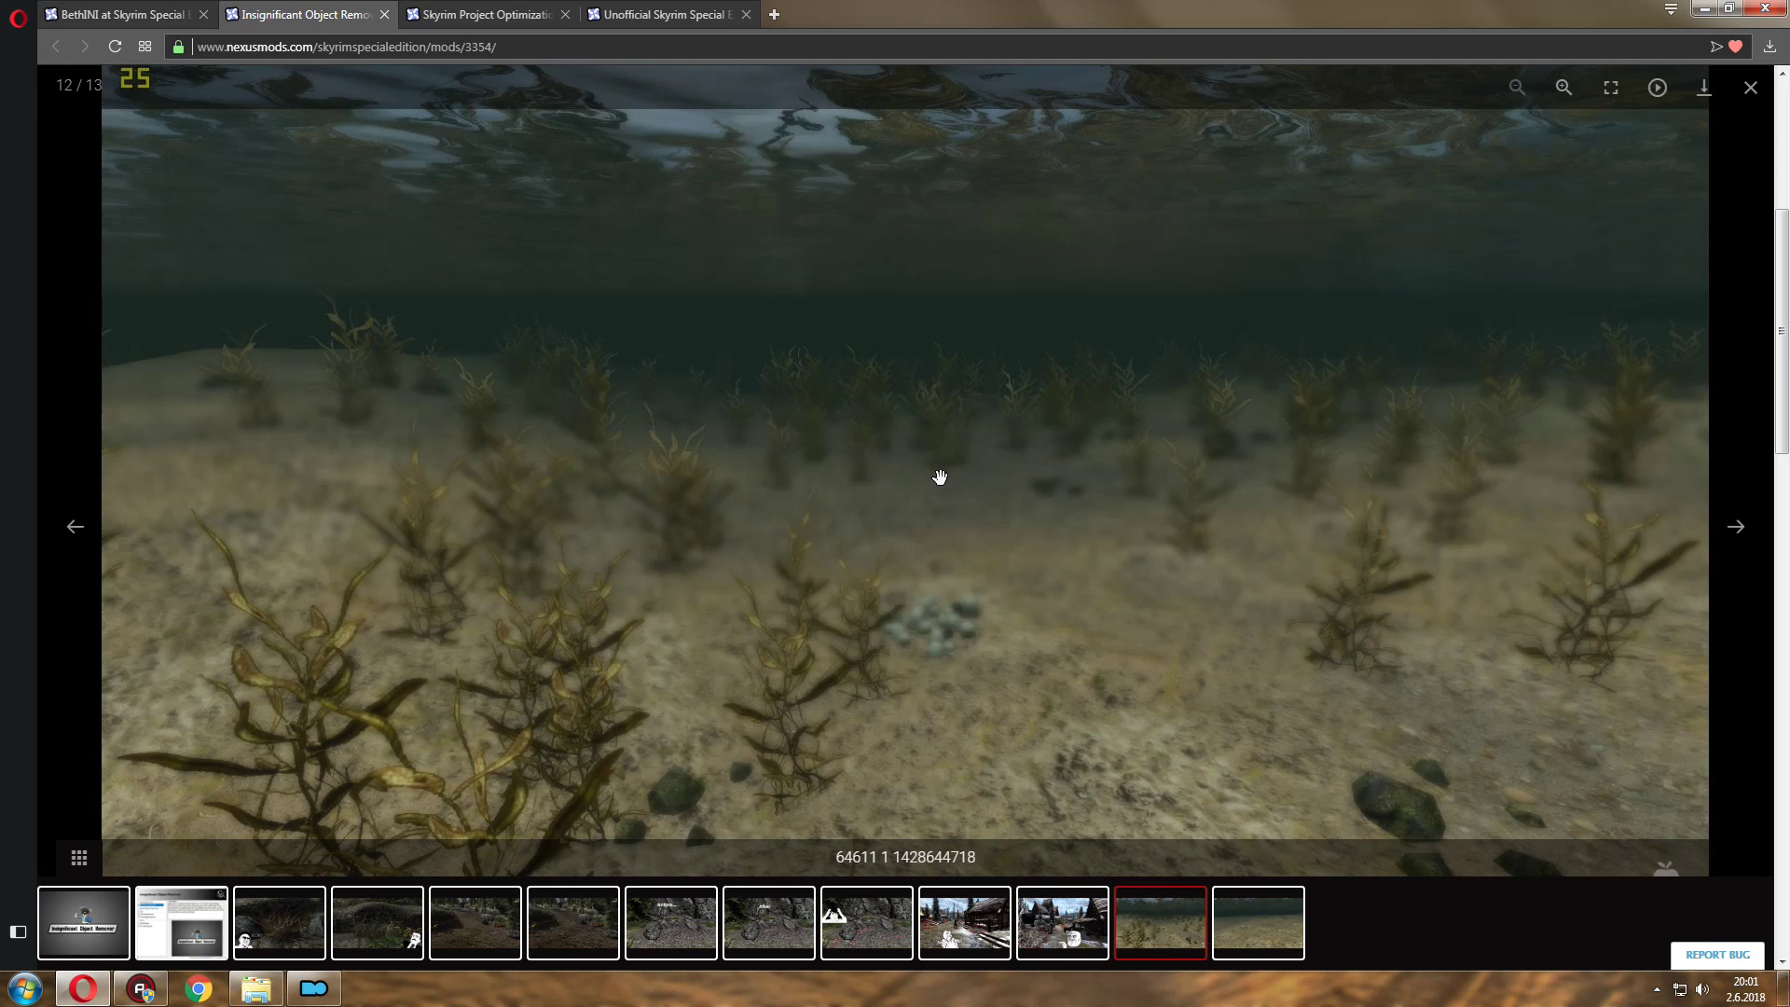
key(Right)
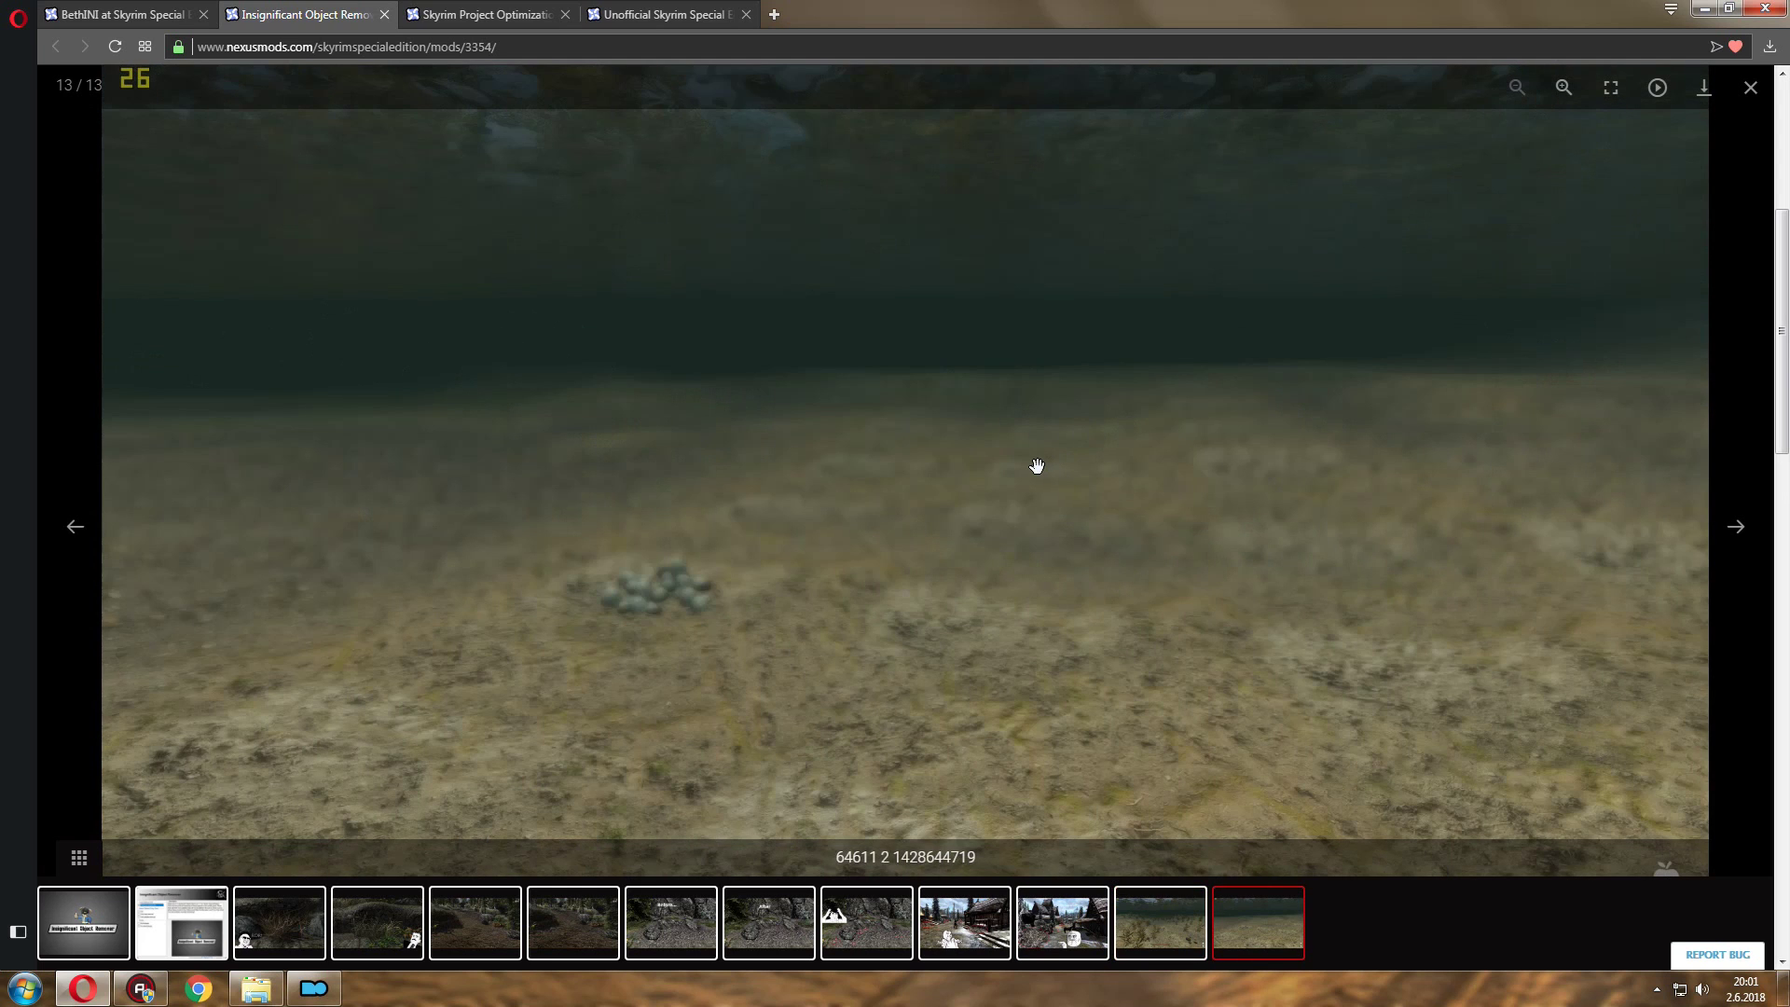
key(Left)
key(Right)
key(Left)
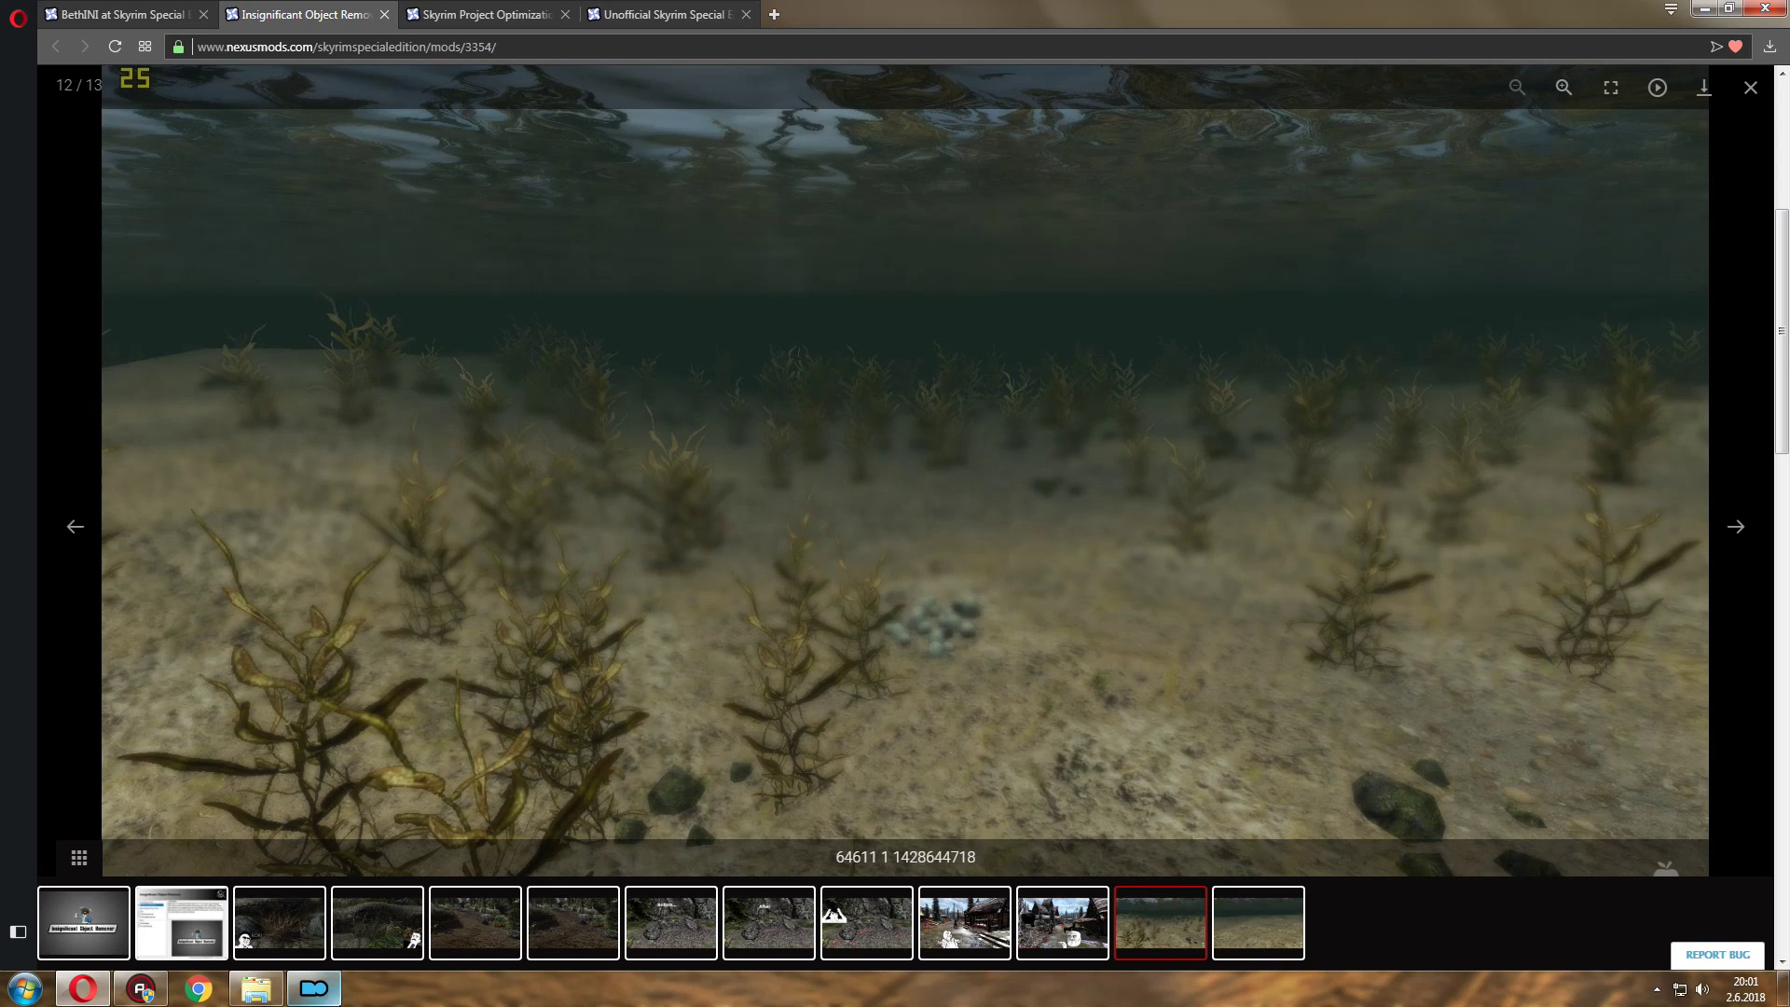
Reinstall Insignificant Object Remover with Full, No thickets and No dead shrubs, replacing the existing copy, then close MO2.
click(312, 993)
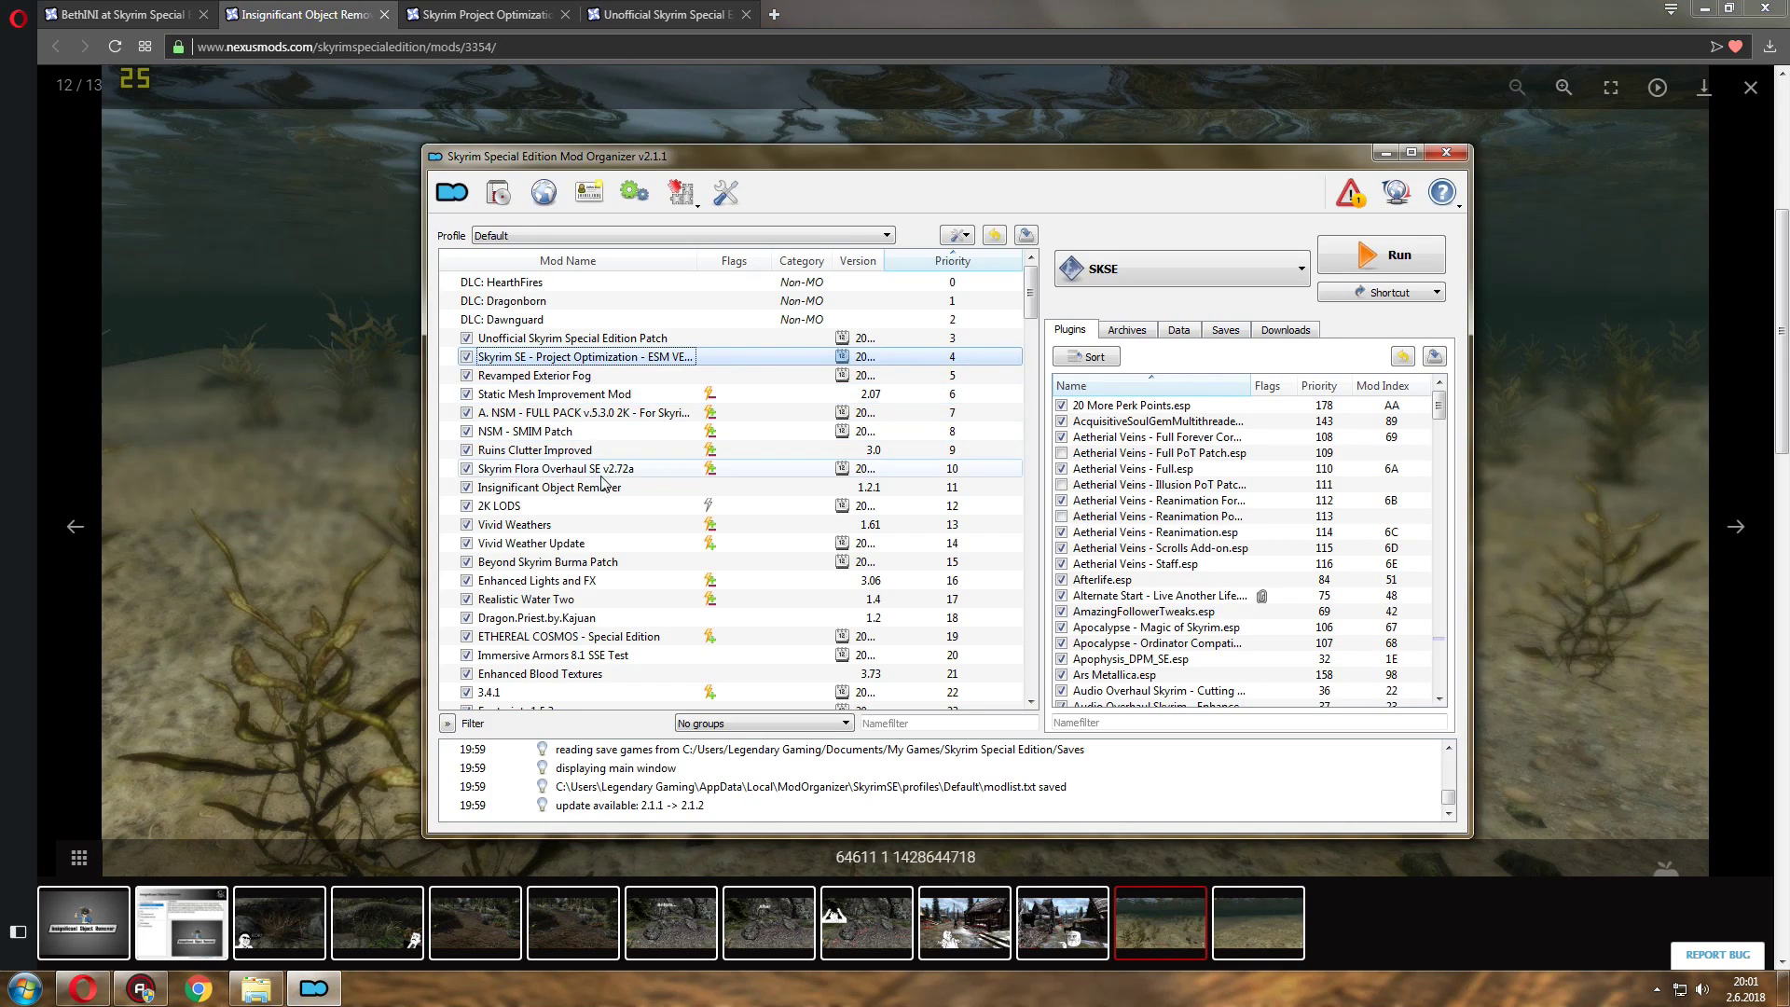
click(564, 491)
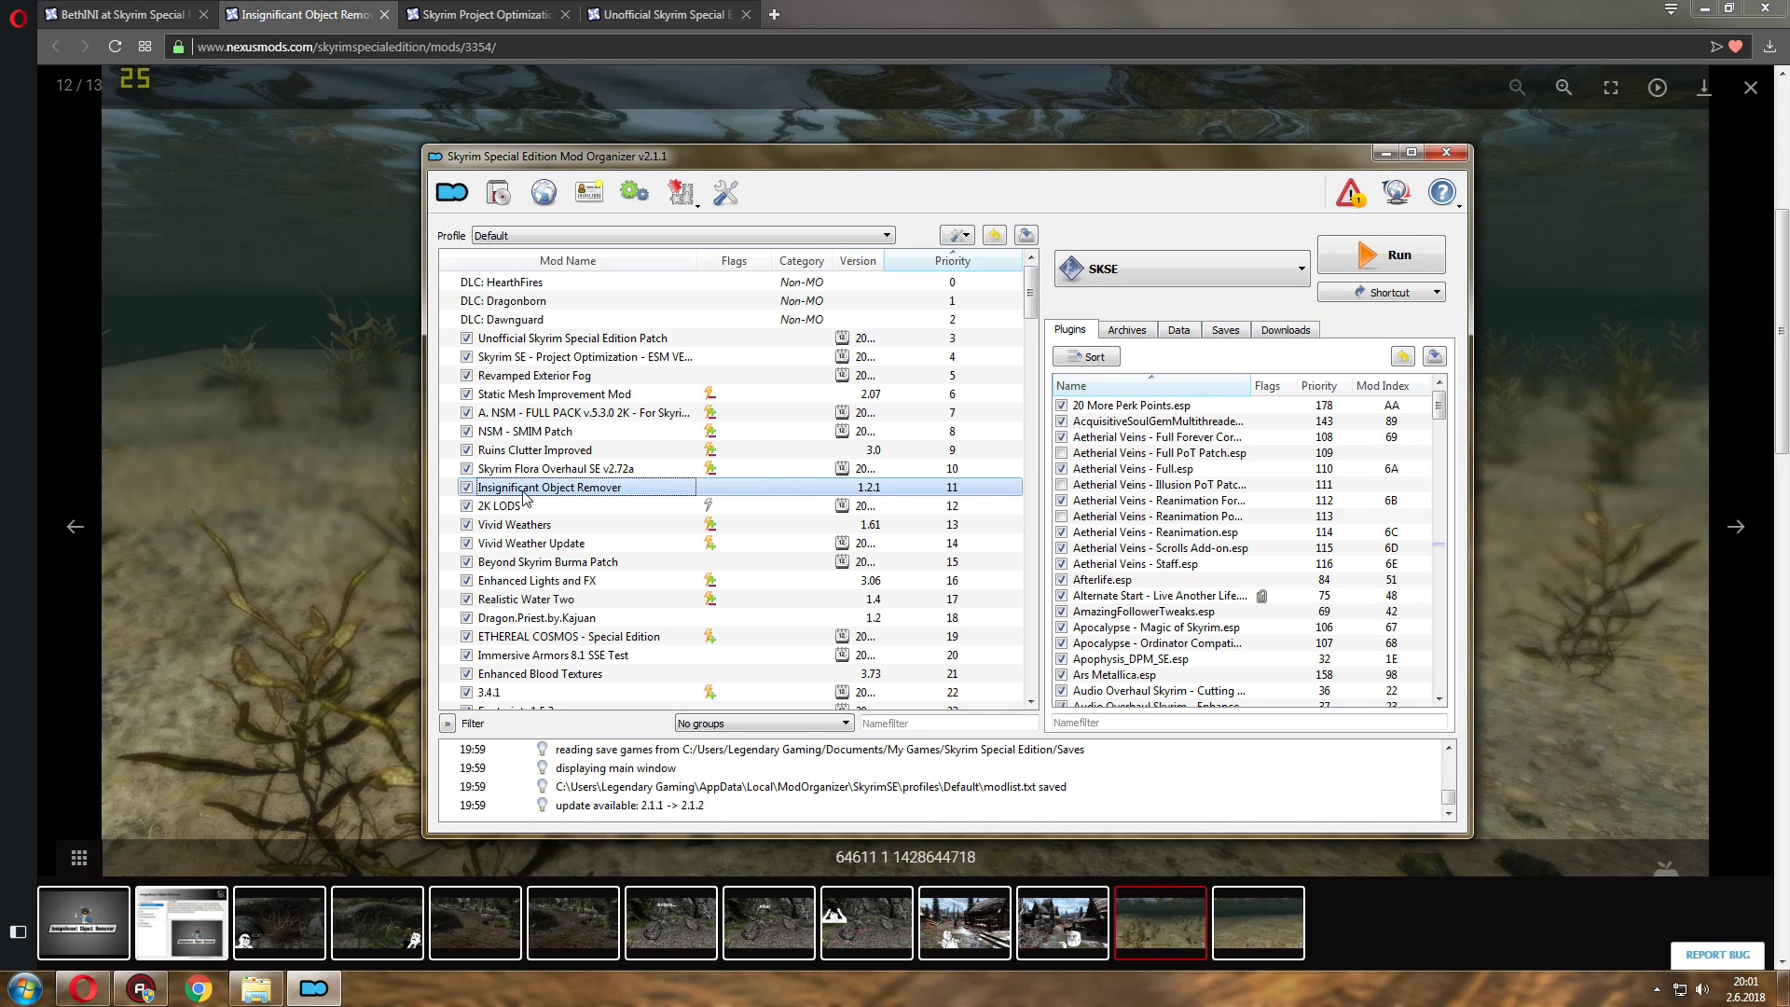
right_click(590, 490)
click(650, 615)
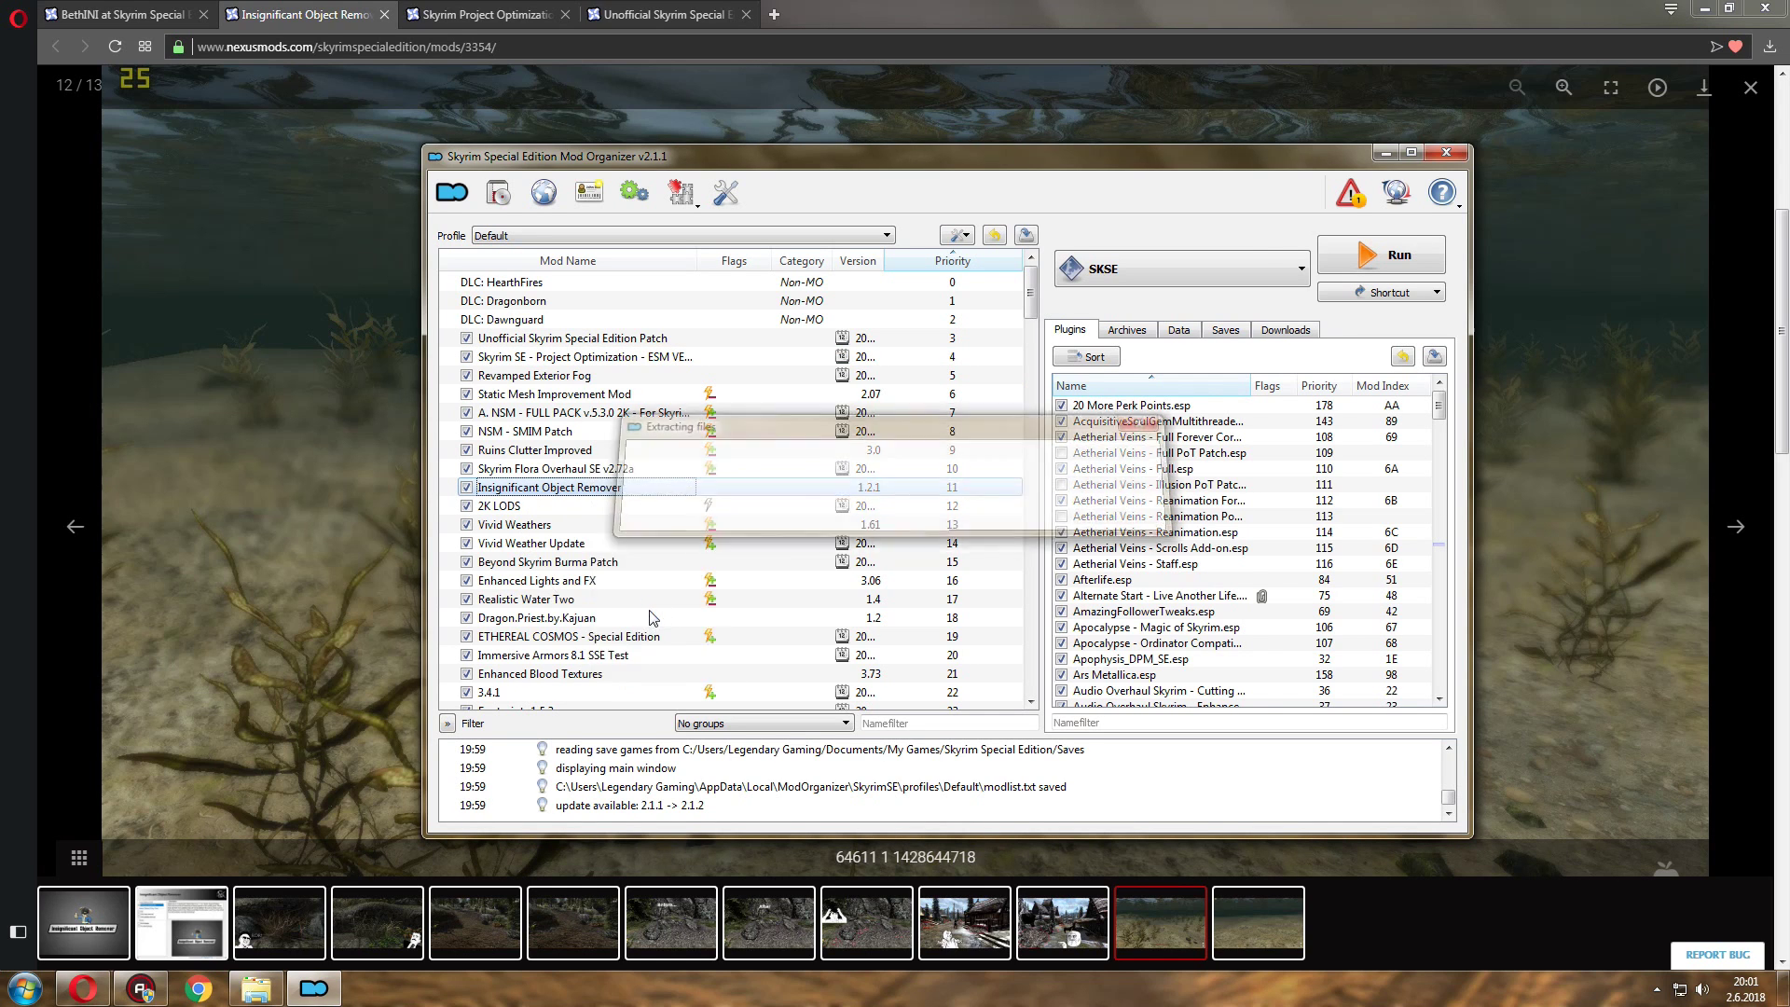
click(1014, 491)
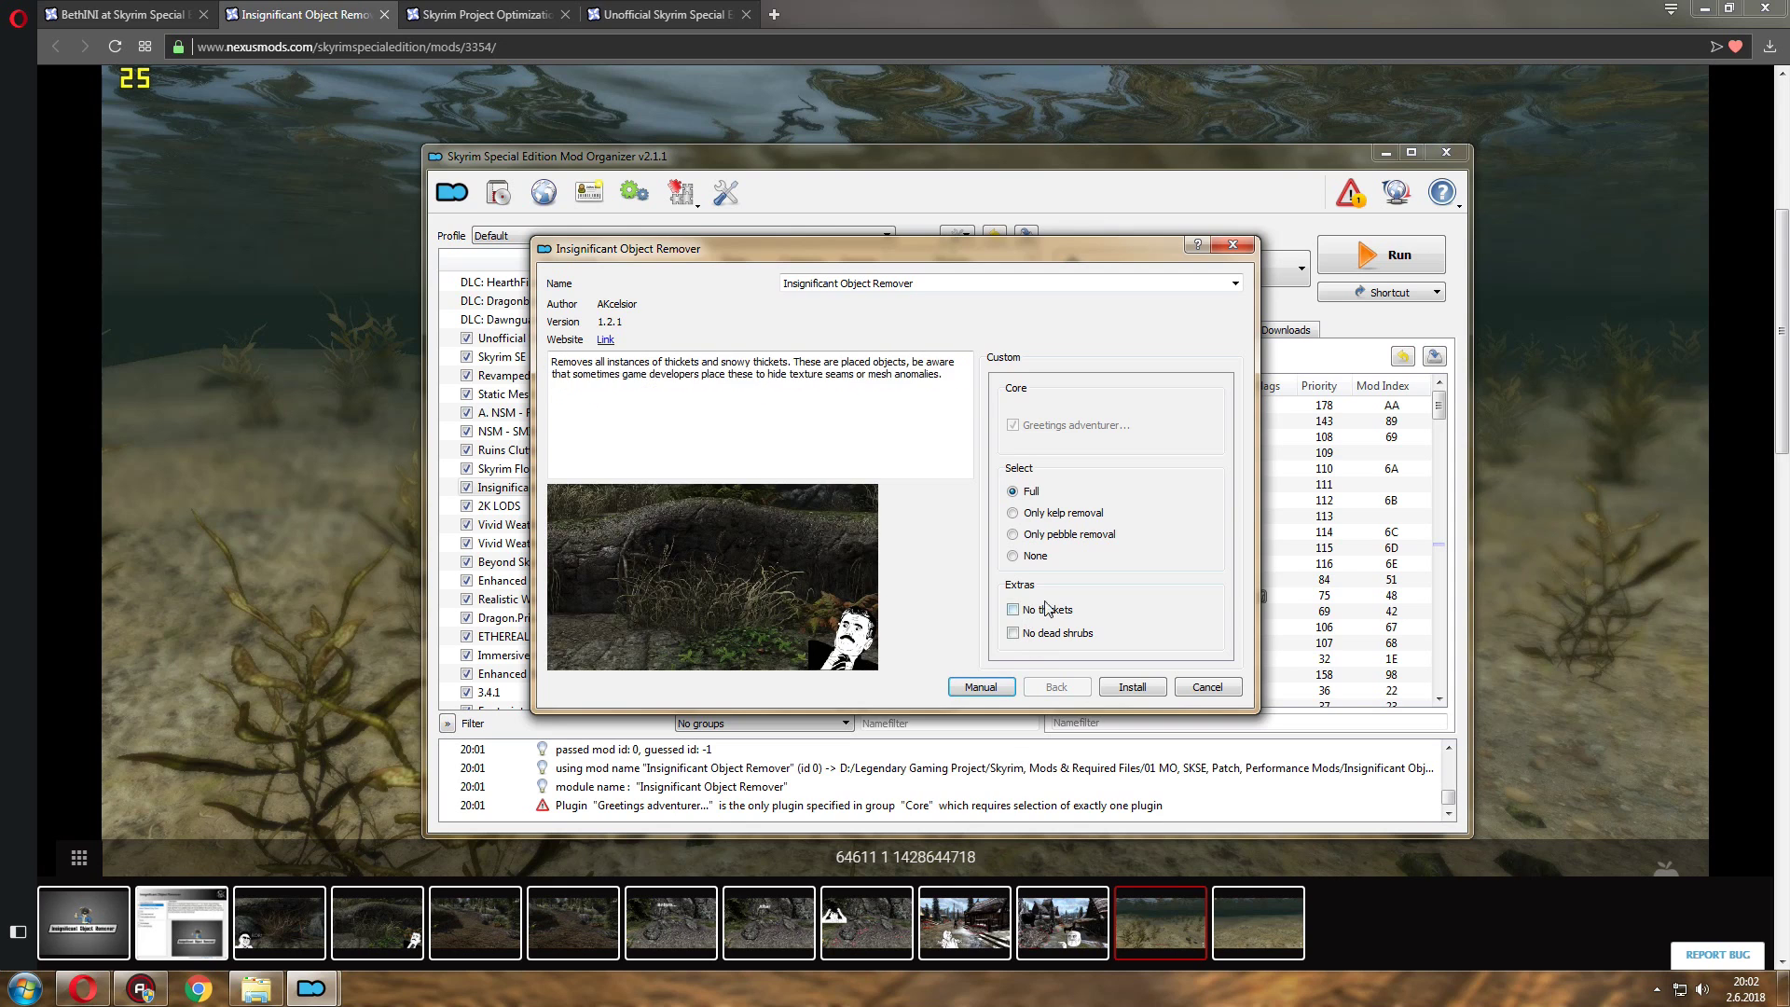
click(1014, 610)
click(1013, 634)
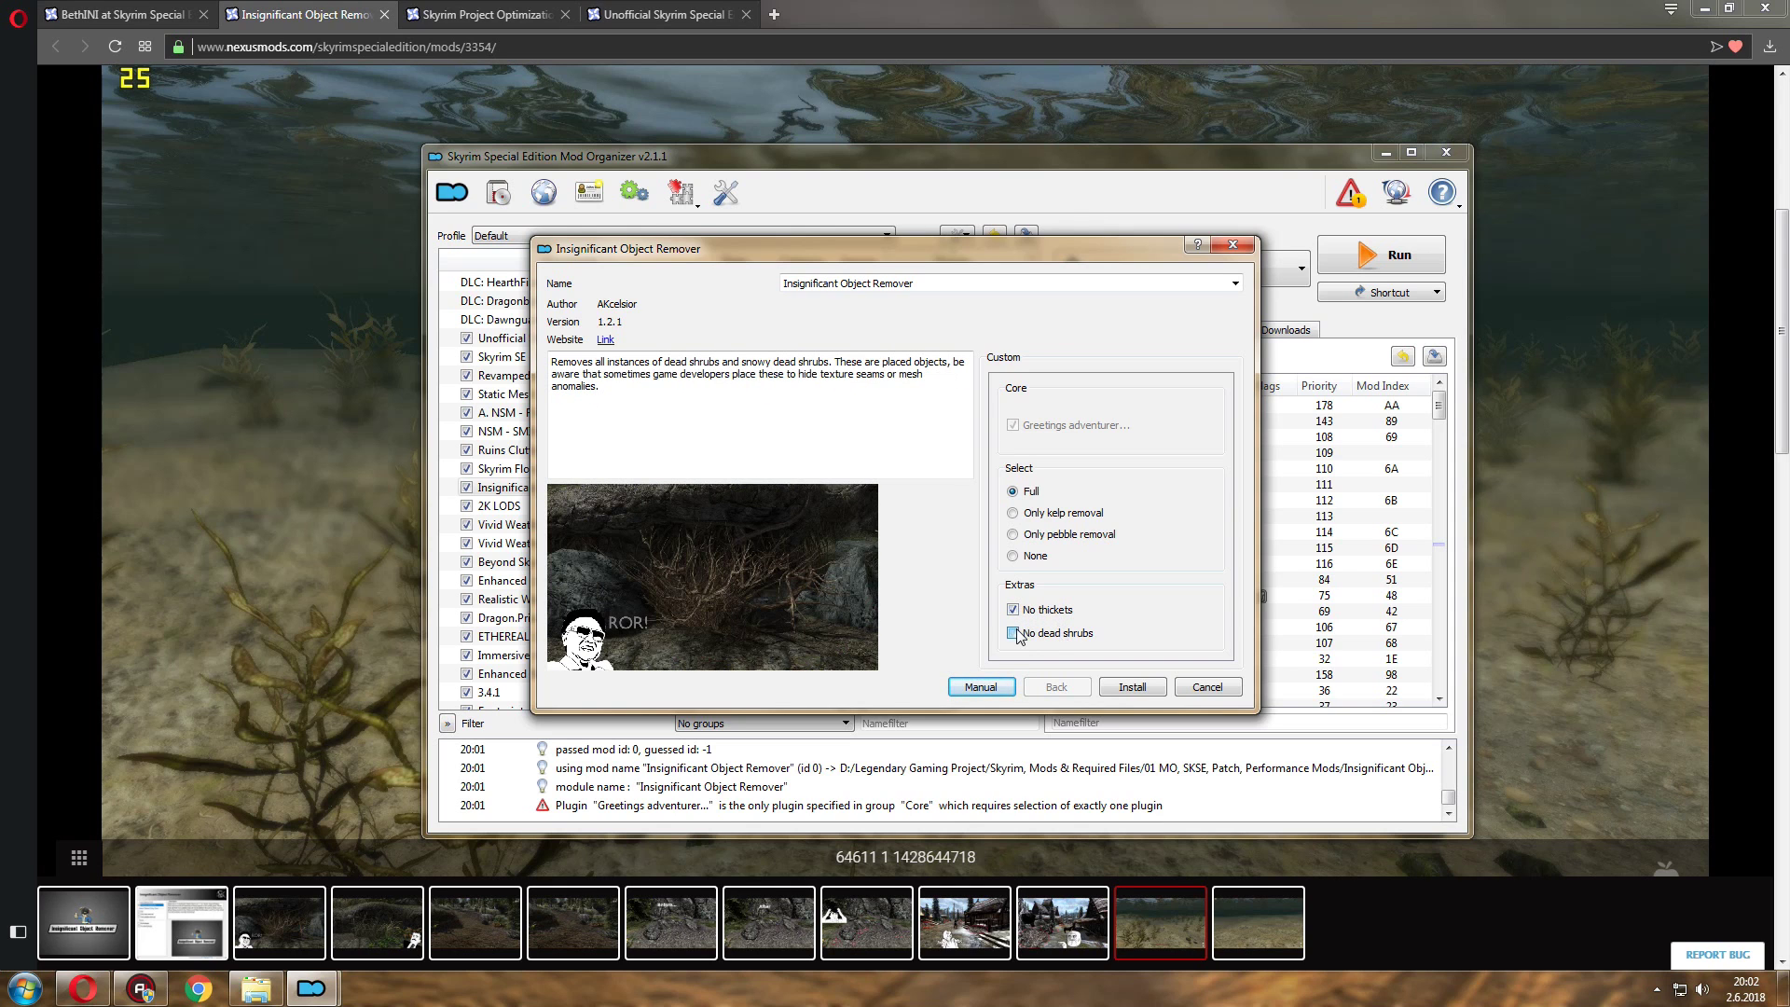
click(1132, 686)
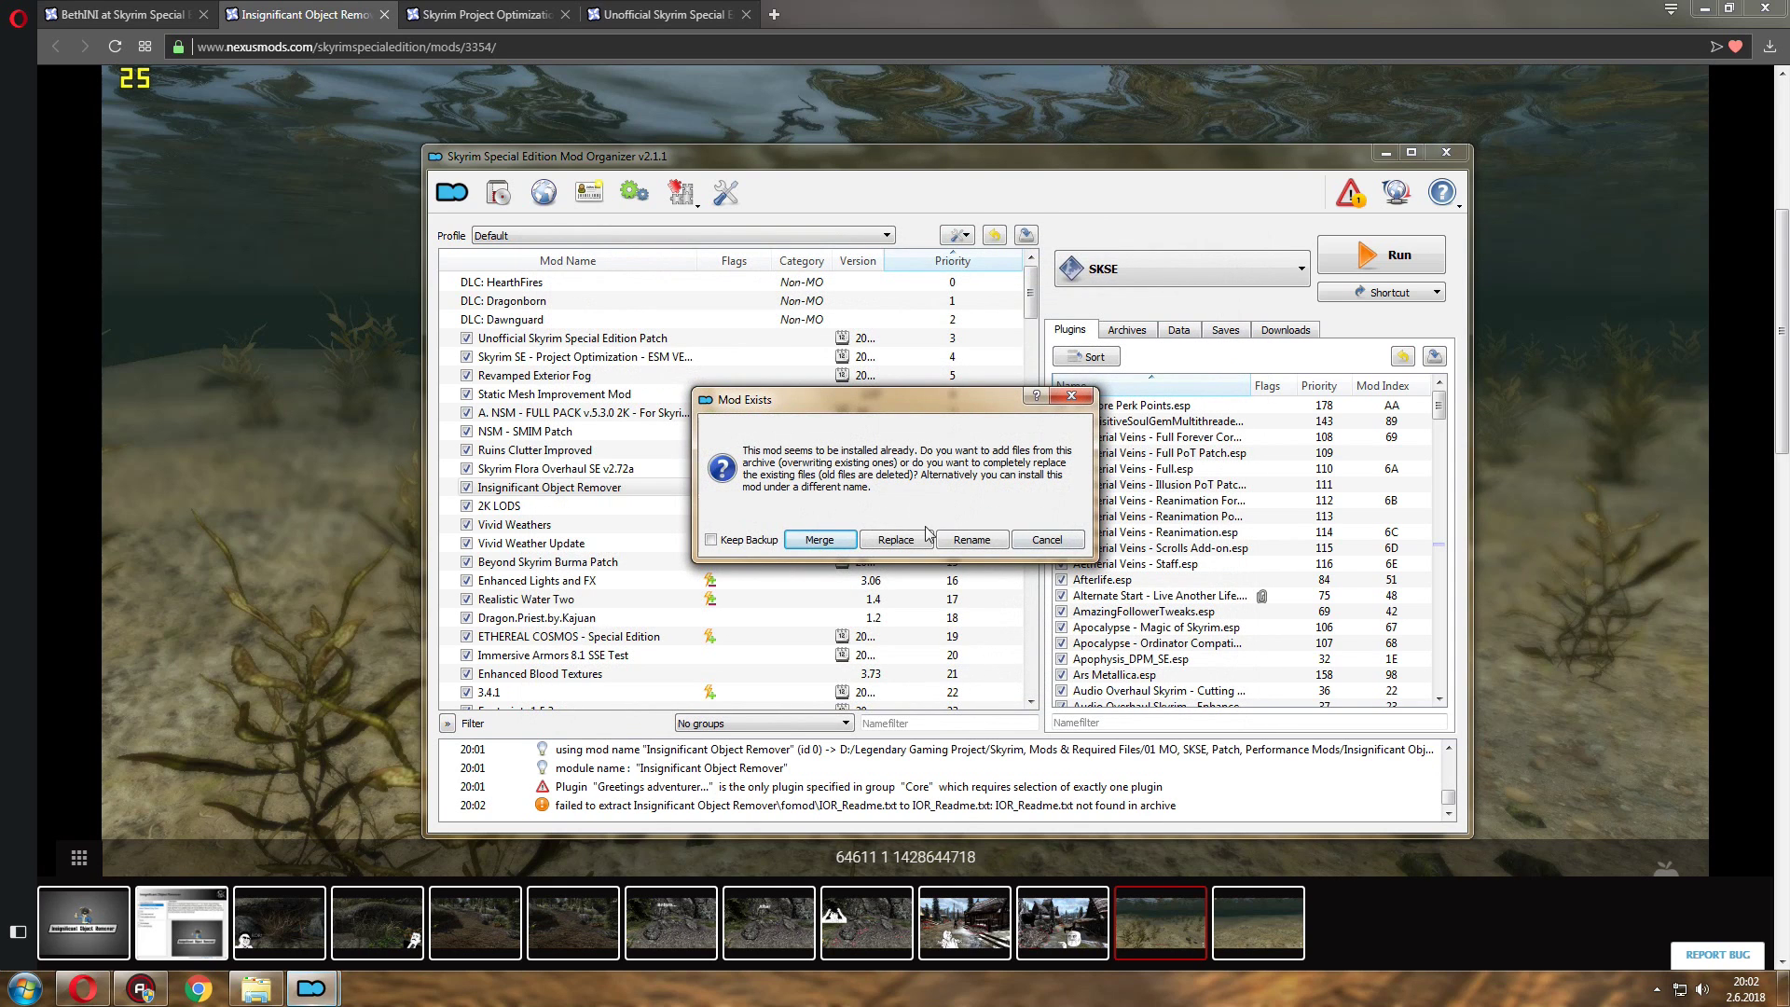
click(905, 541)
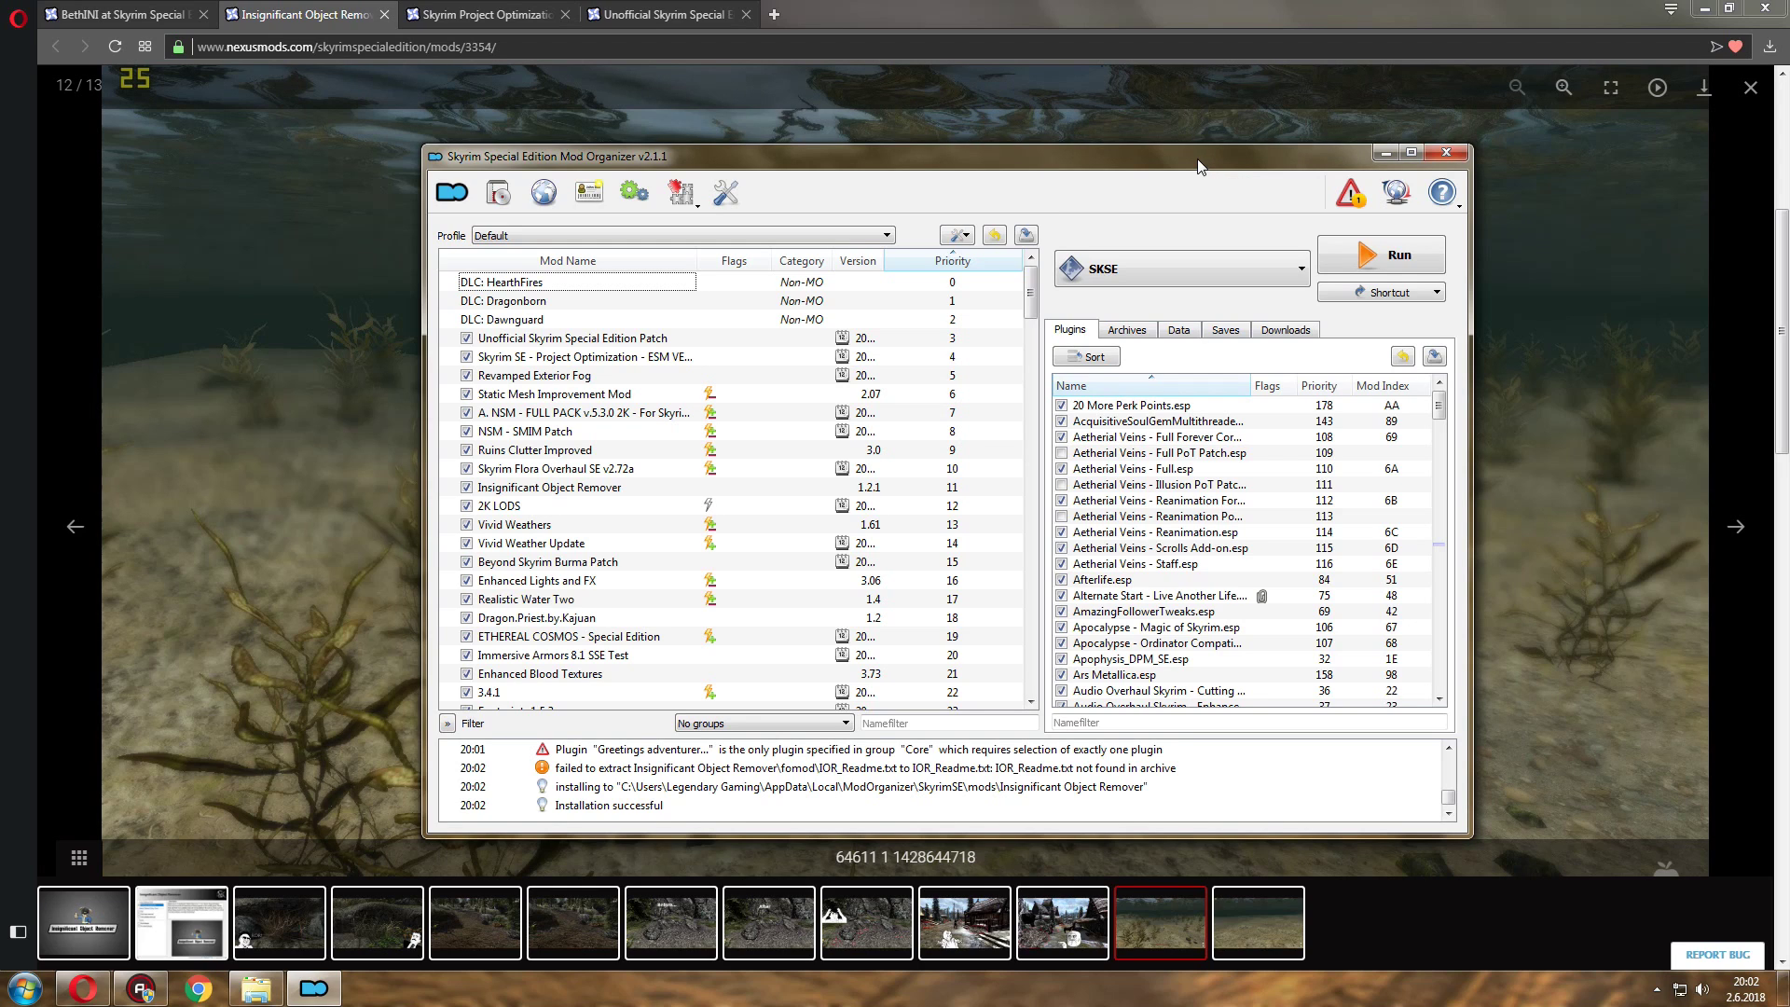
click(1447, 155)
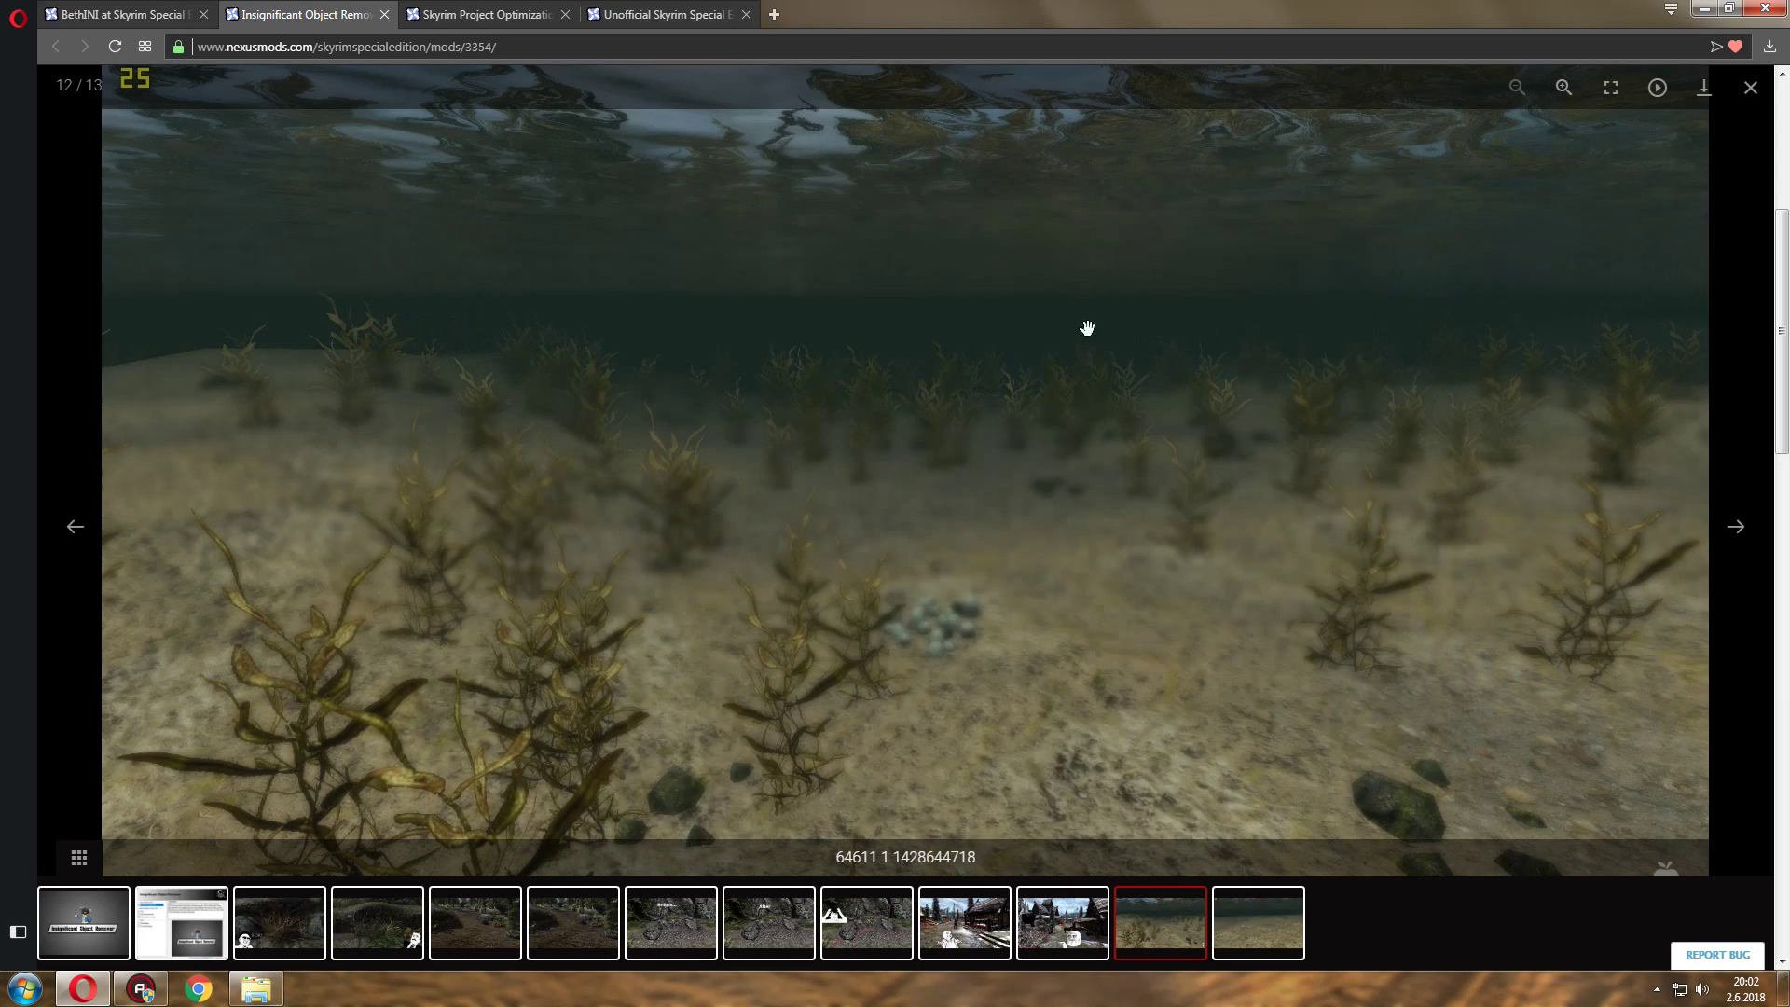
Close the image gallery and look over the Project Optimization, Insignificant Object Remover and USSEP mod pages.
click(1751, 87)
scroll(1221, 338, down, 5)
scroll(625, 493, up, 7)
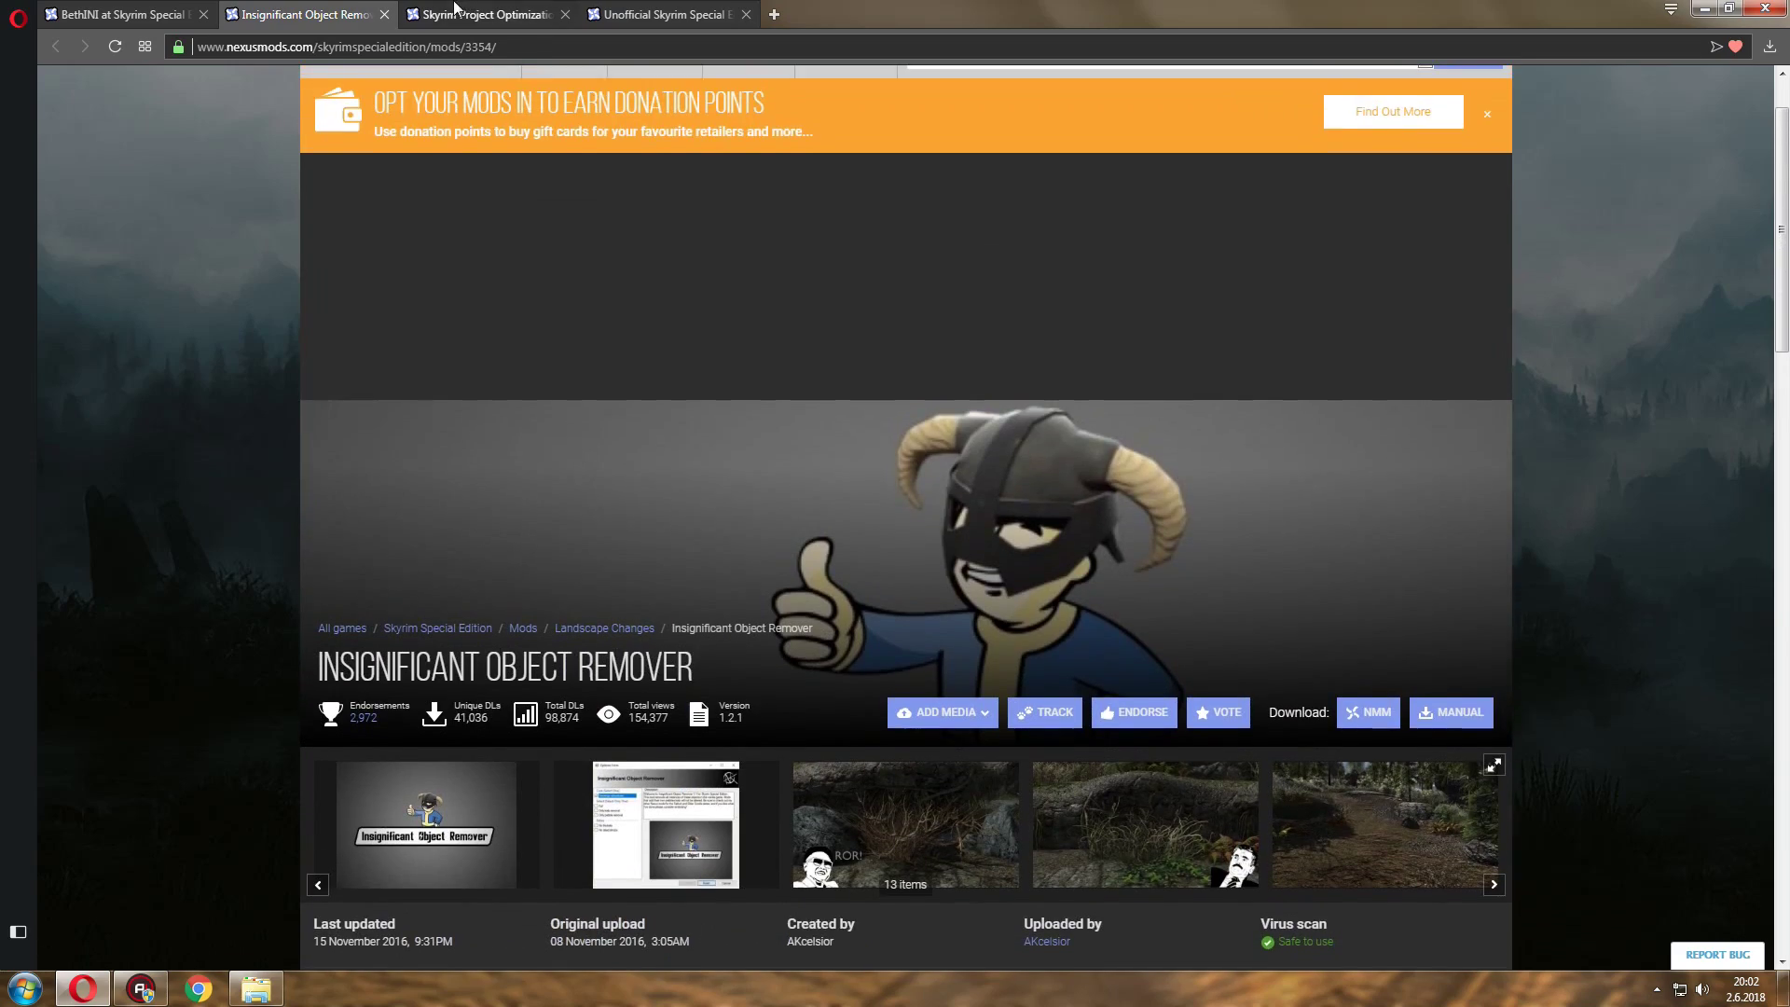
click(483, 14)
scroll(1084, 291, up, 10)
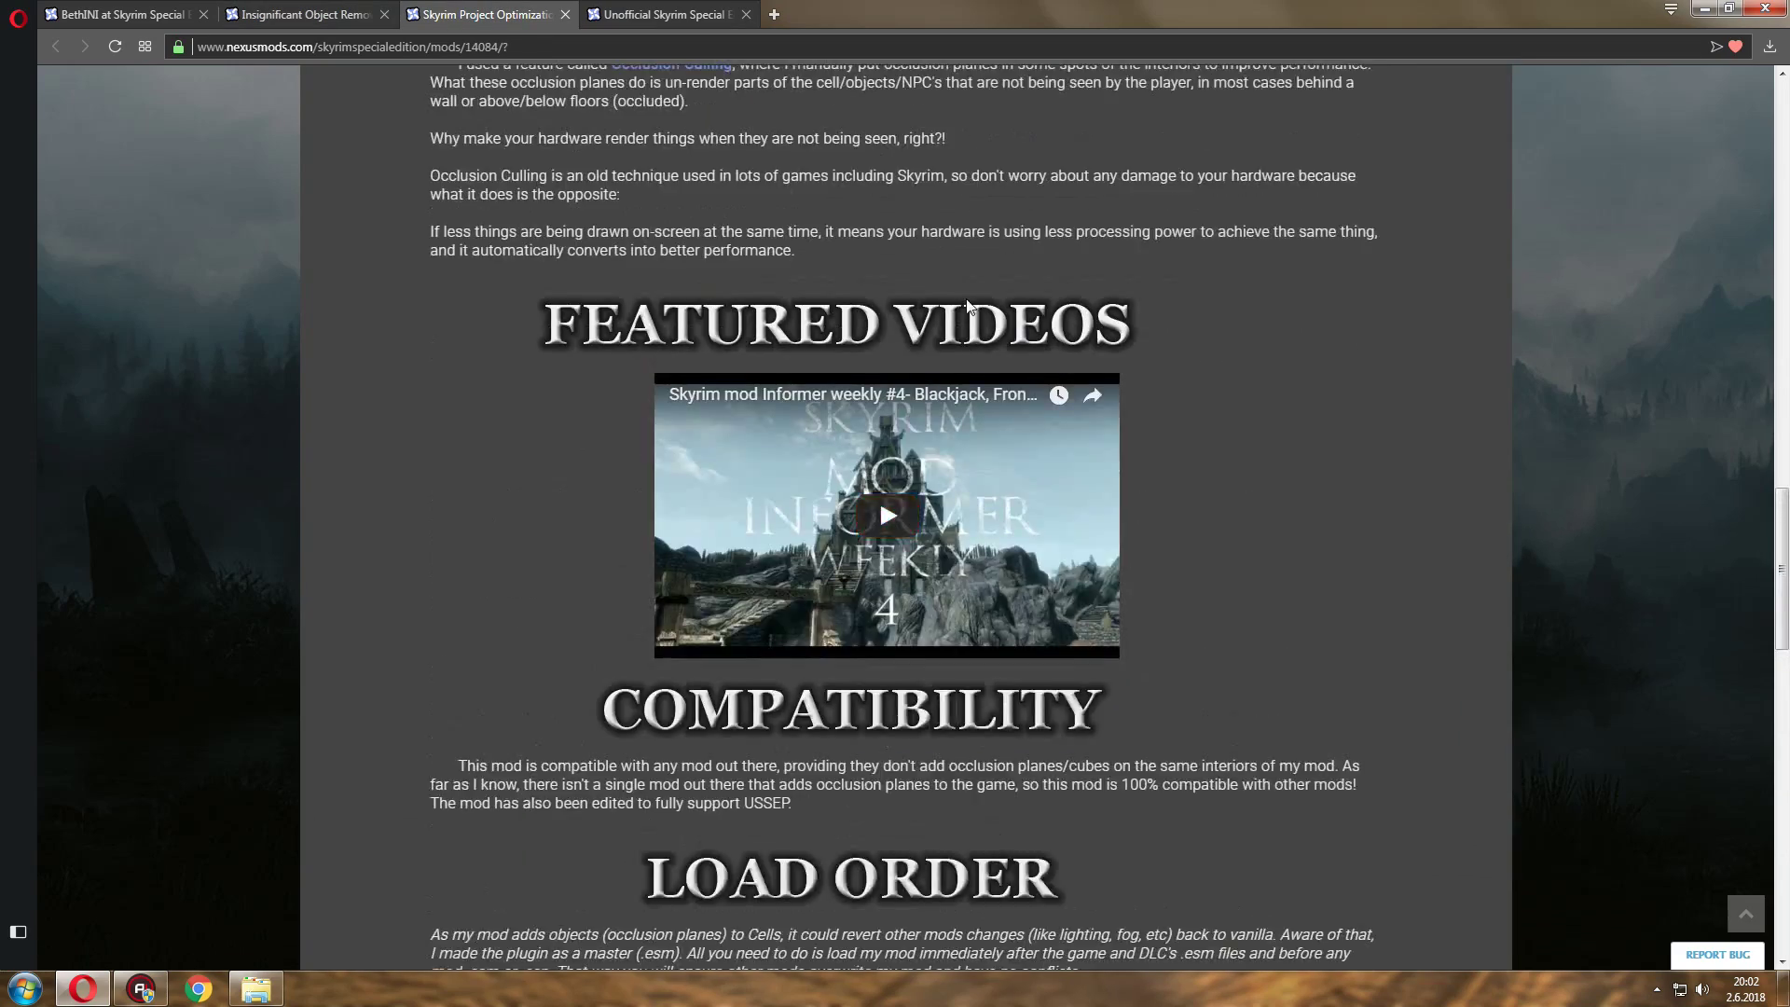
scroll(1393, 518, up, 5)
scroll(1397, 360, down, 10)
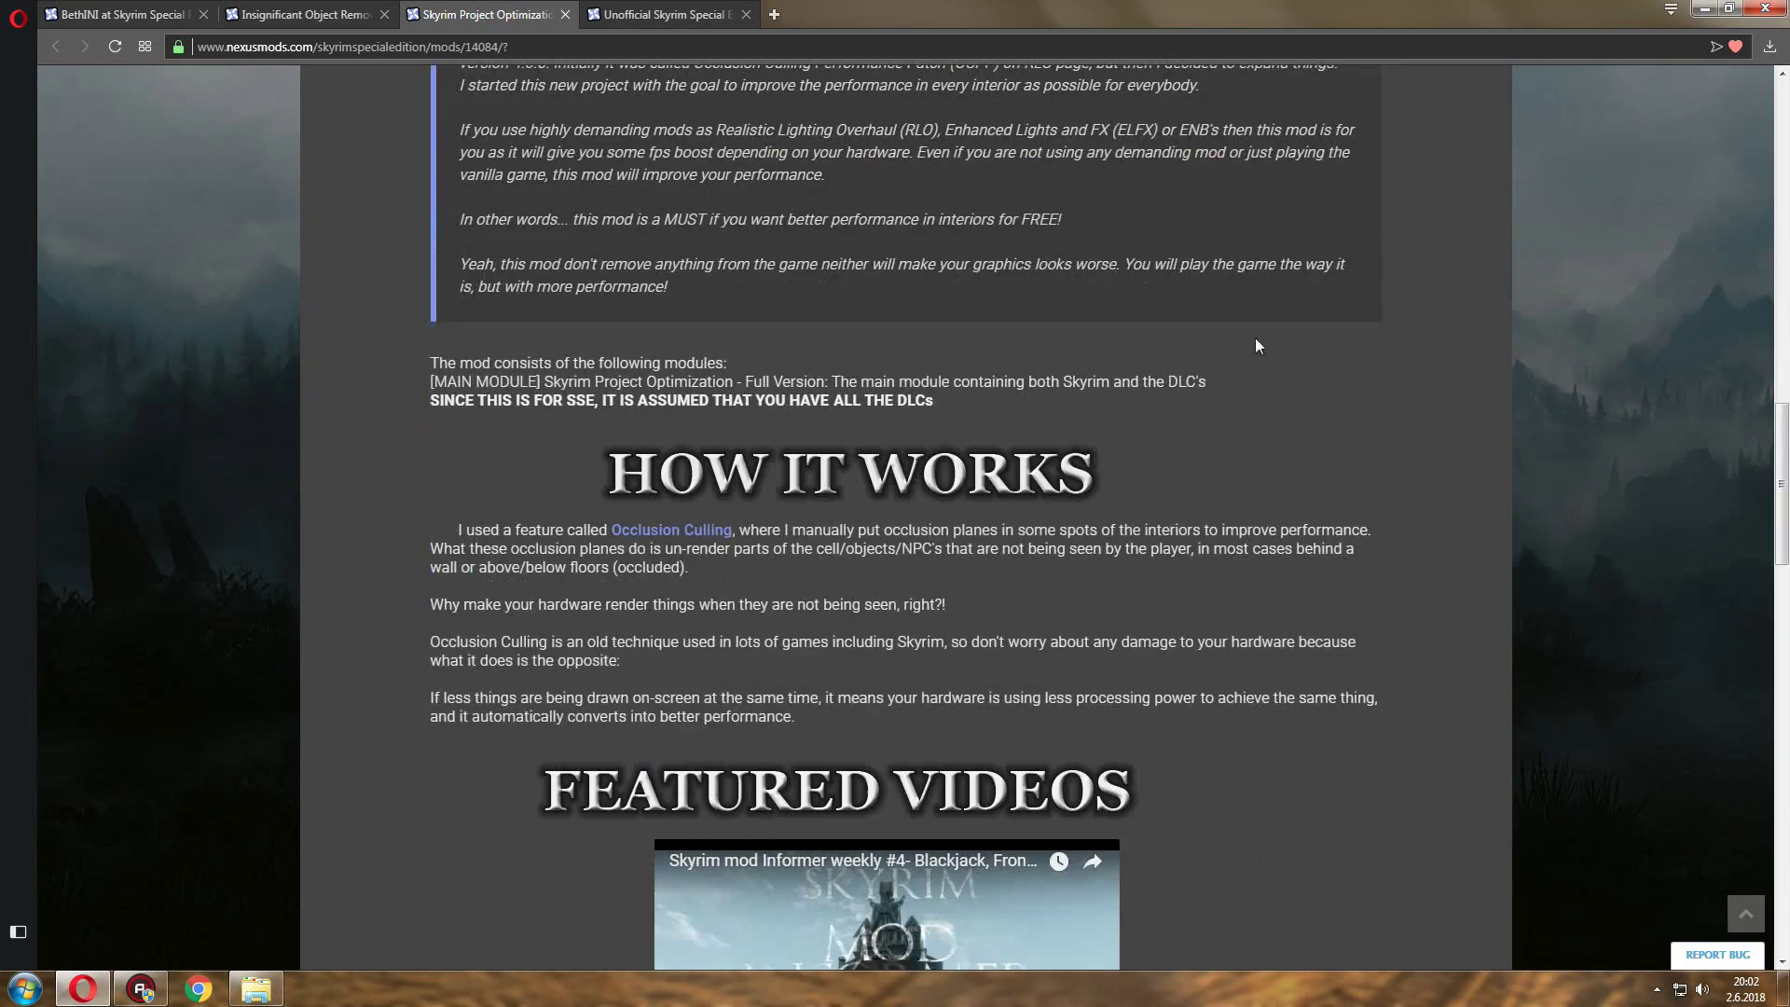
click(345, 10)
click(480, 14)
click(664, 14)
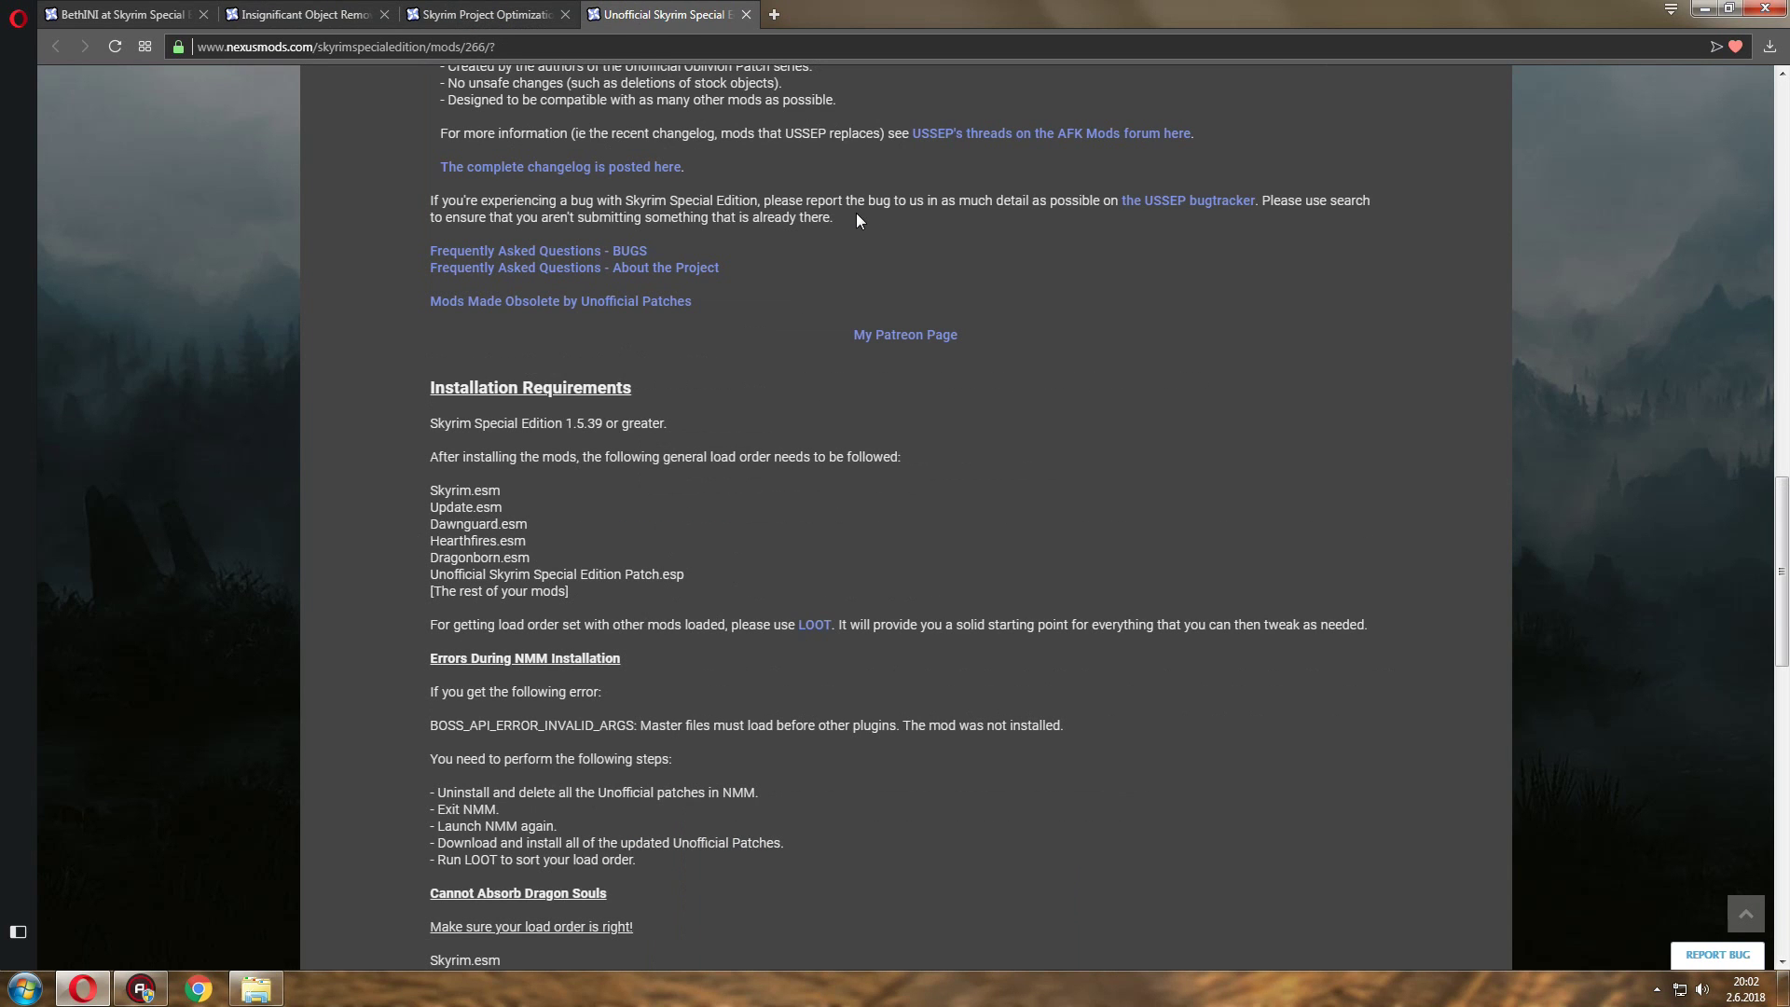
Copy the BethINI mod page's web address and bring up the BethINI program folder.
key(ctrl+Tab)
scroll(1068, 335, down, 10)
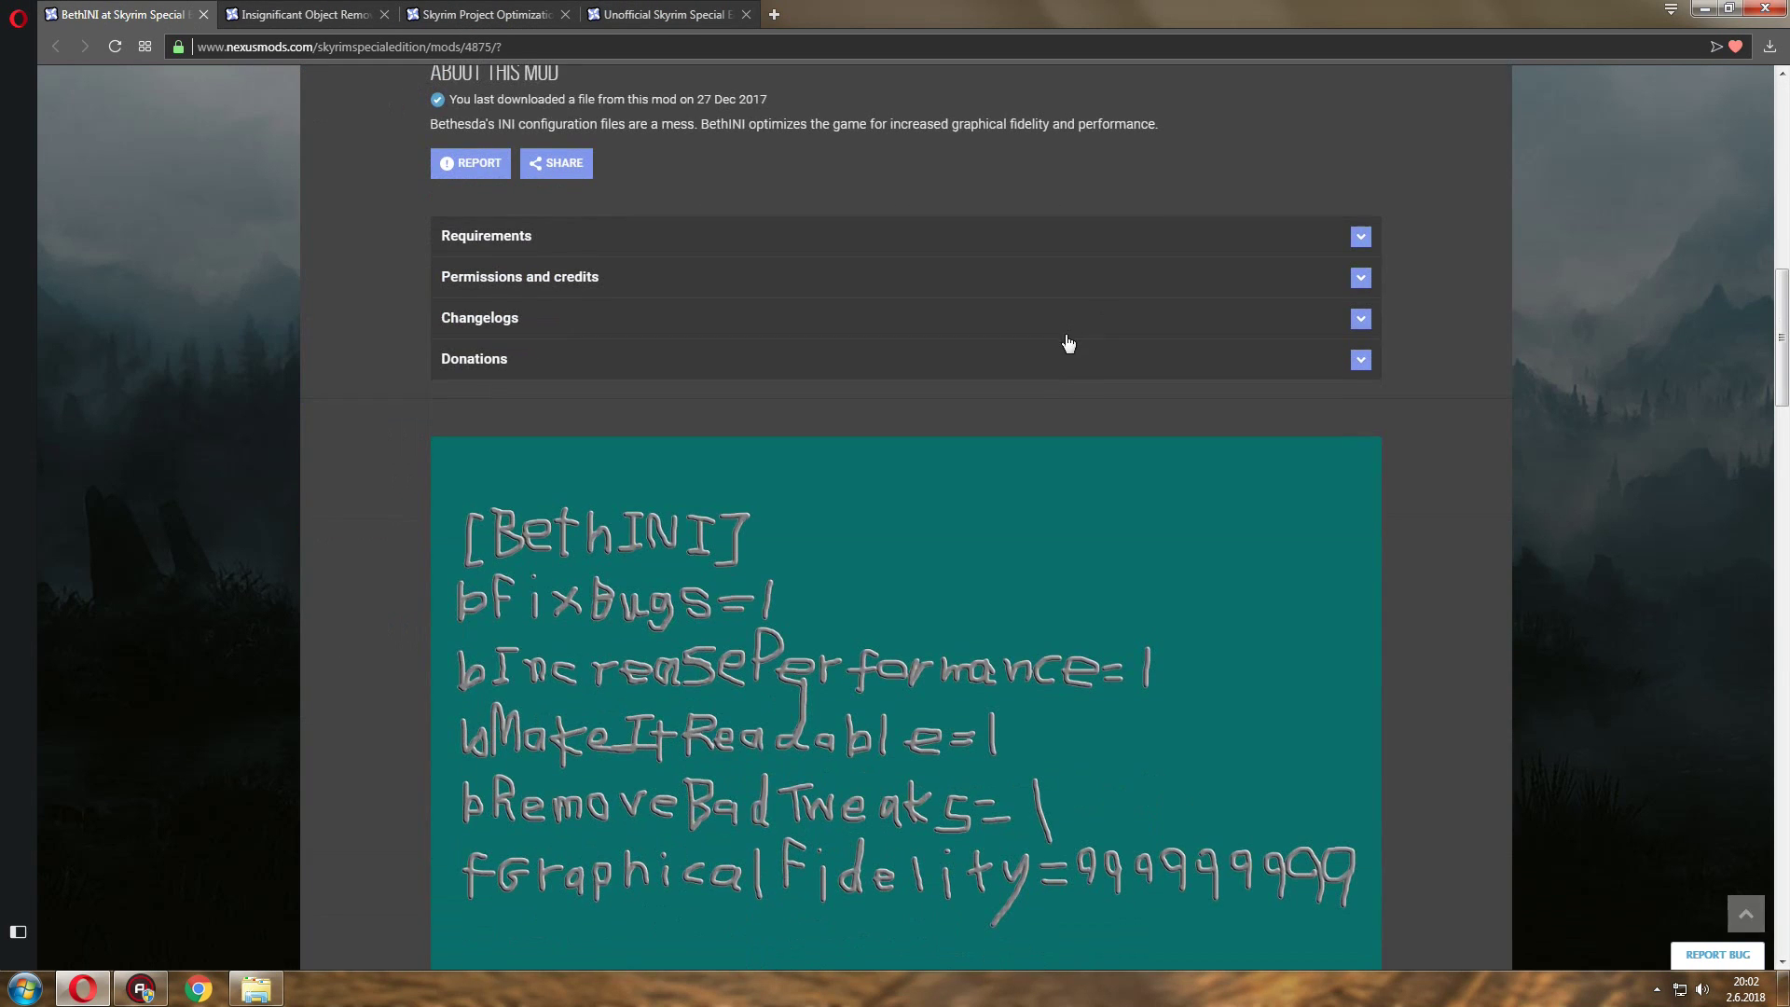
click(527, 46)
right_click(543, 47)
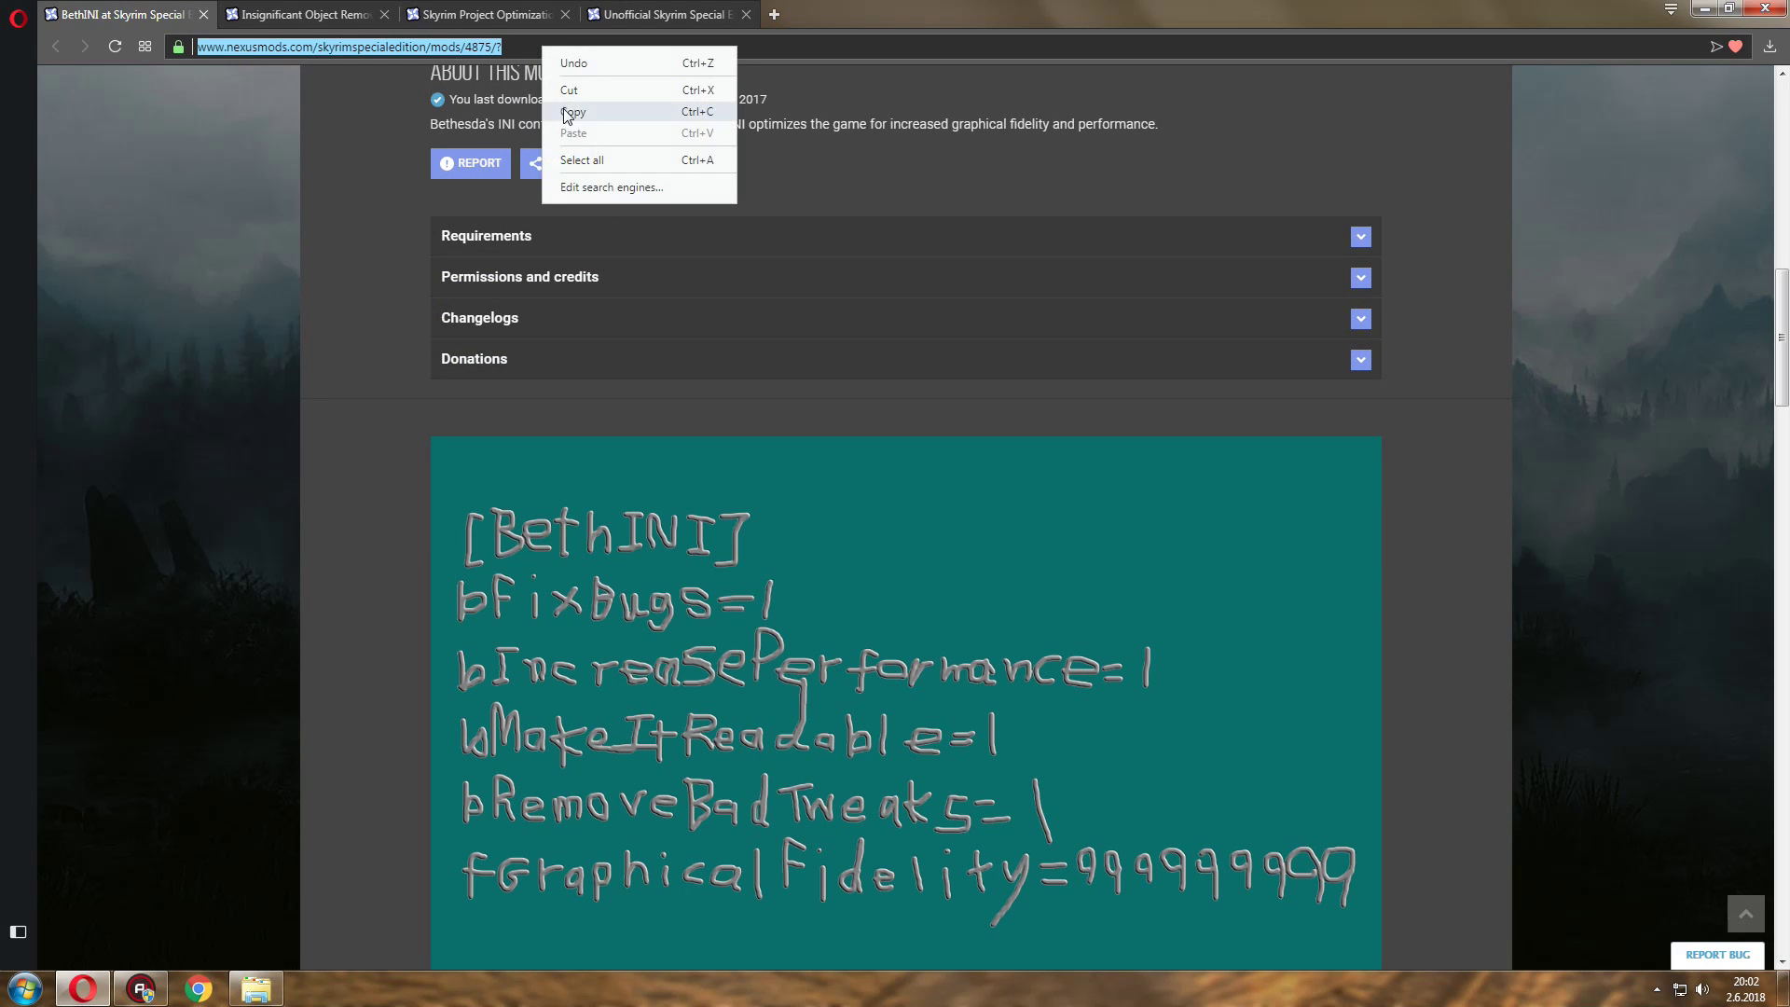
click(566, 114)
click(923, 164)
scroll(941, 320, down, 10)
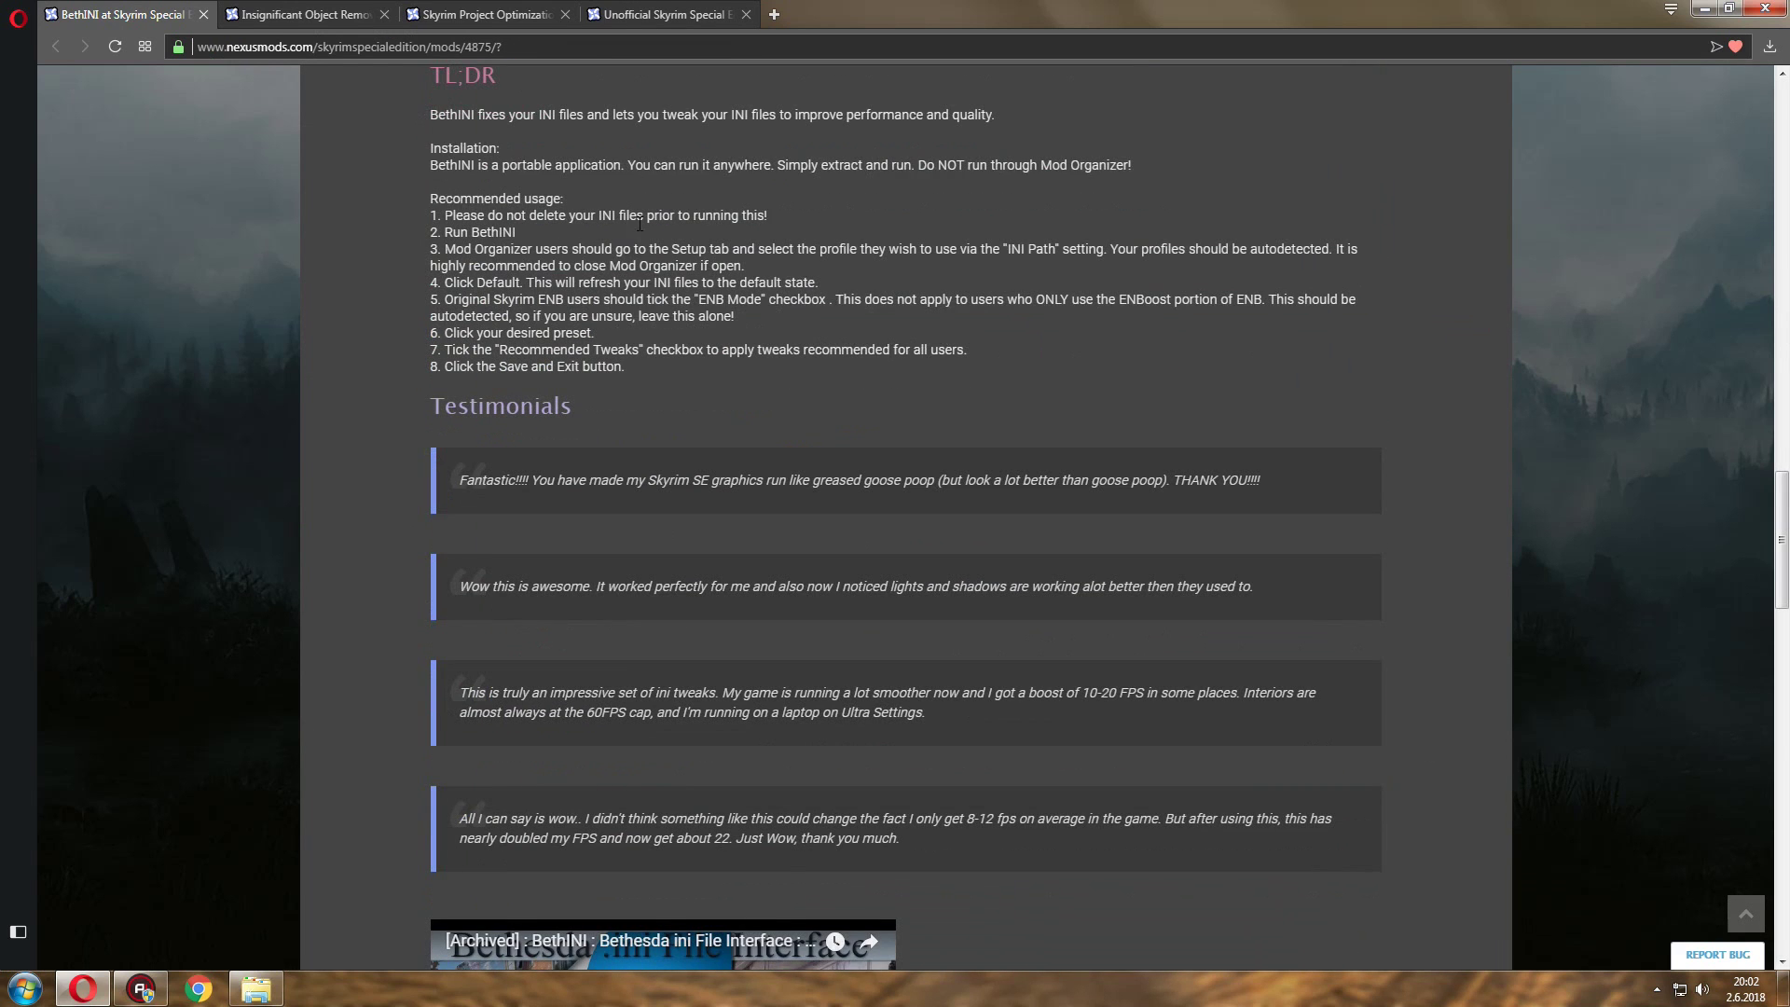
scroll(639, 224, down, 3)
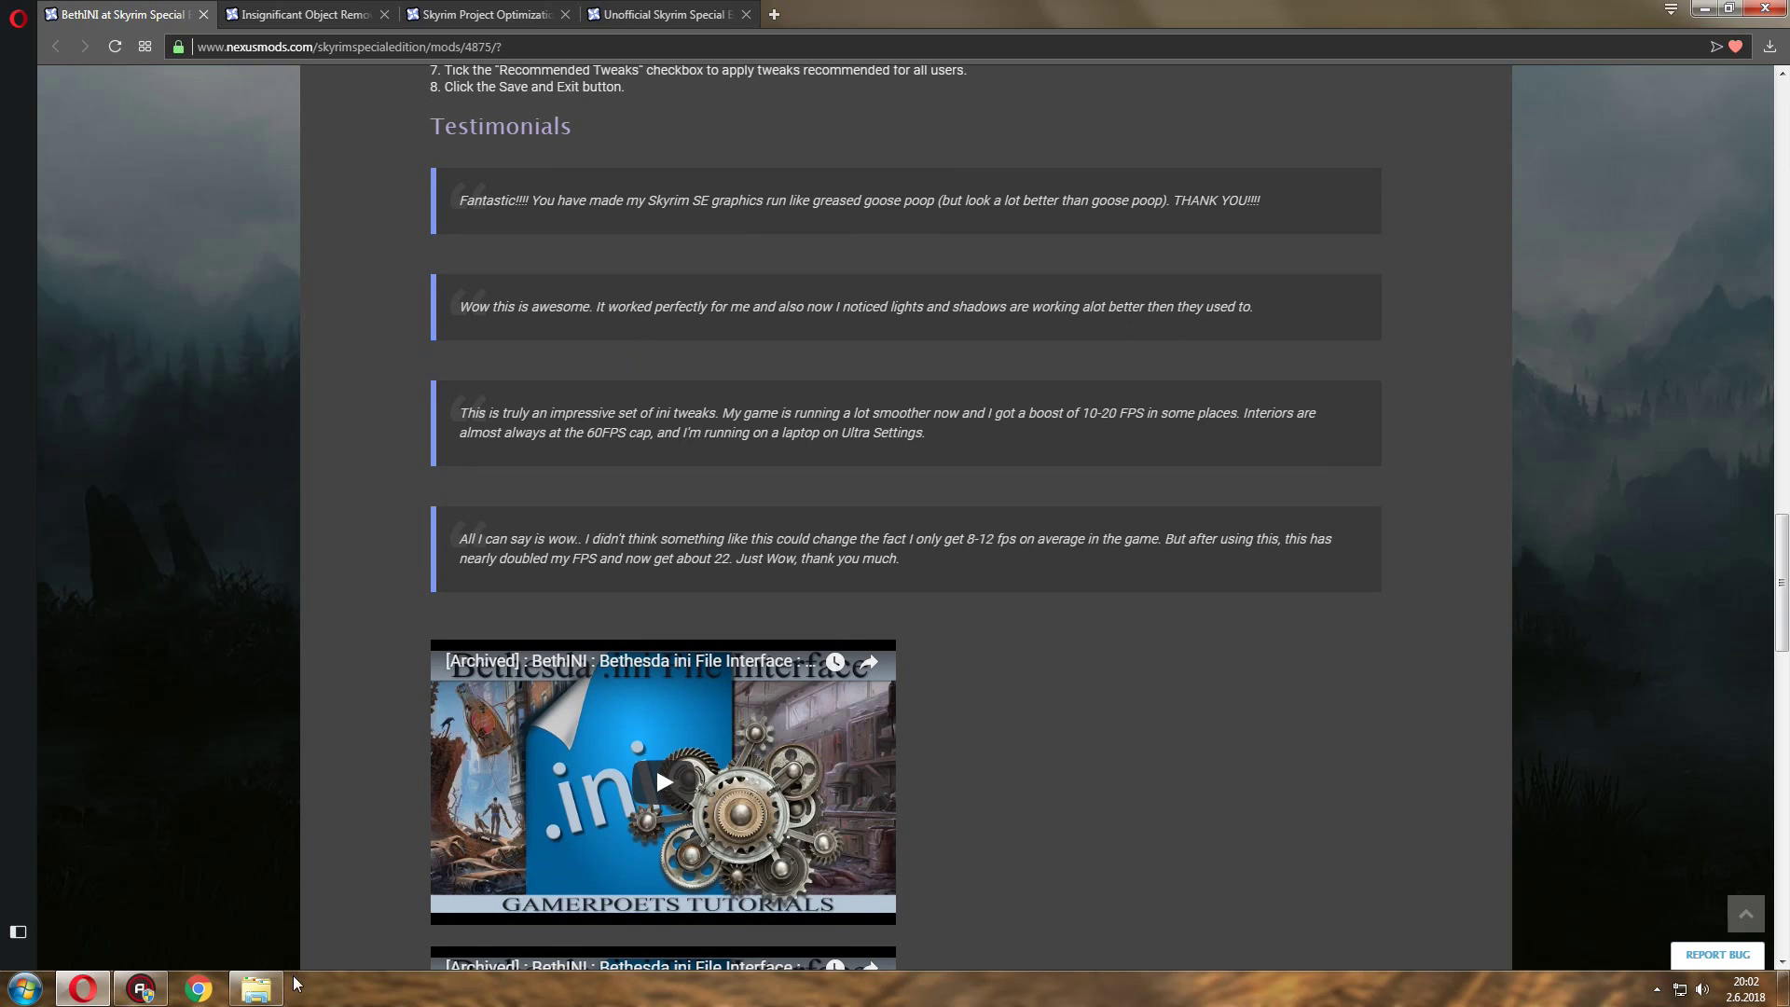
click(276, 994)
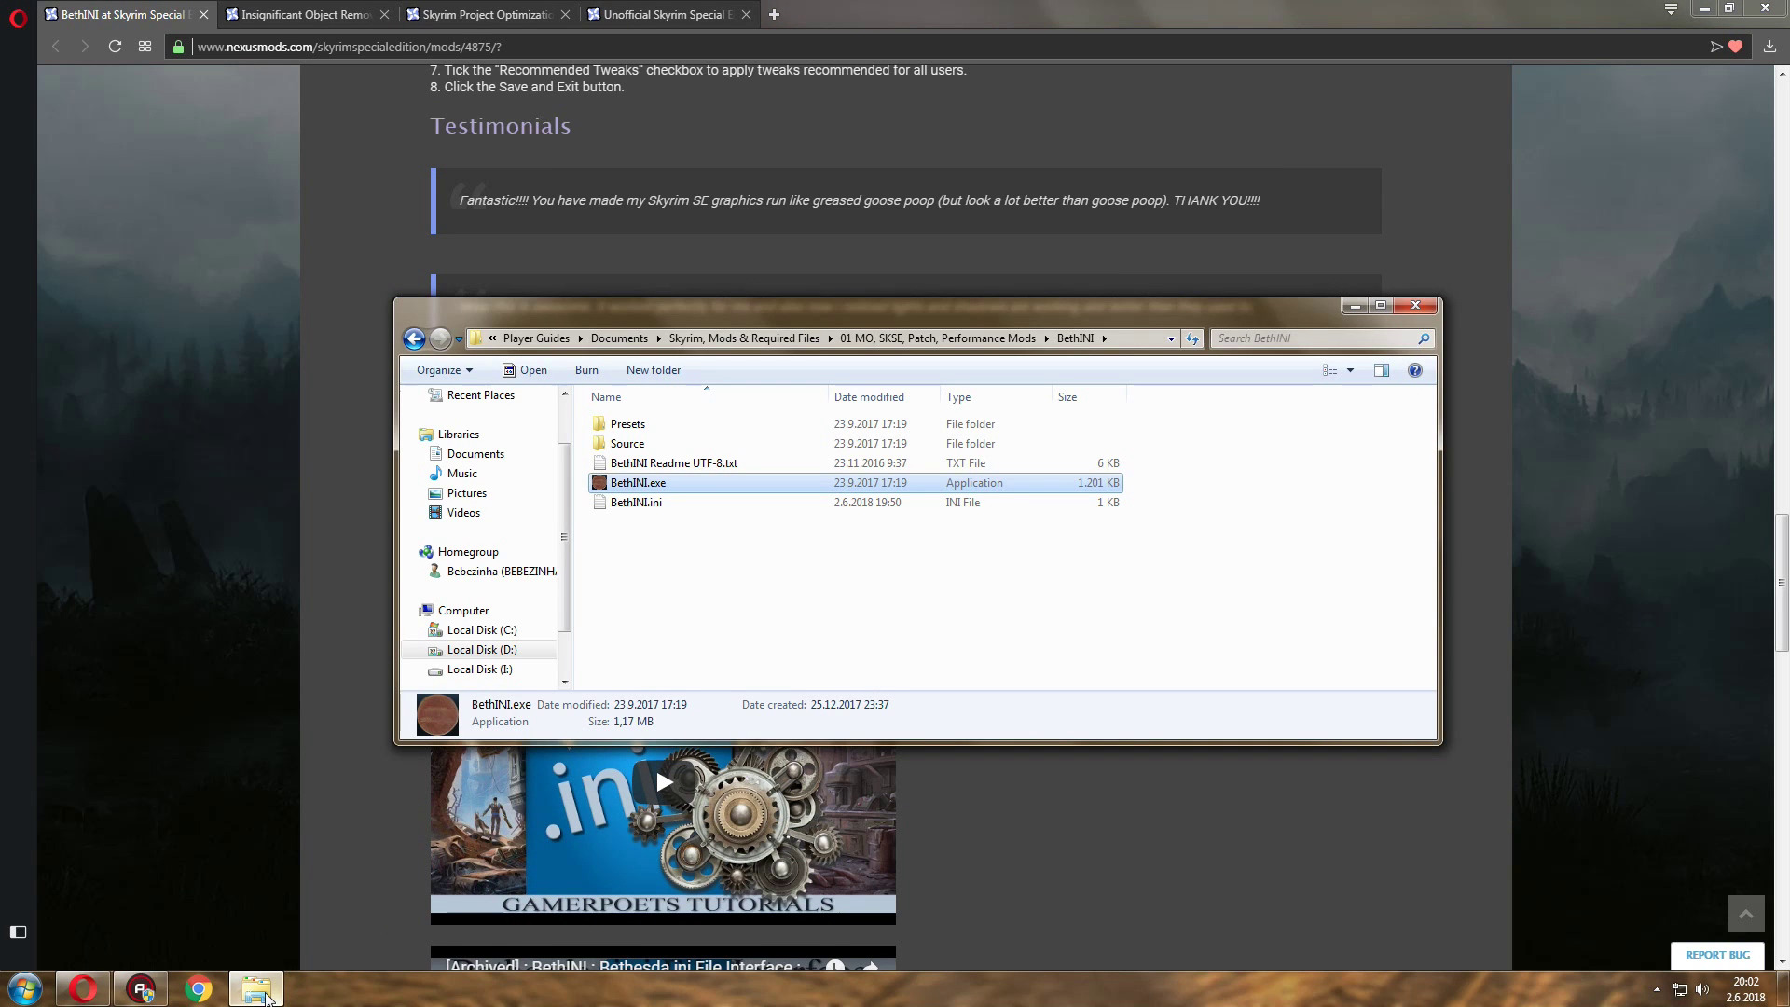
click(272, 994)
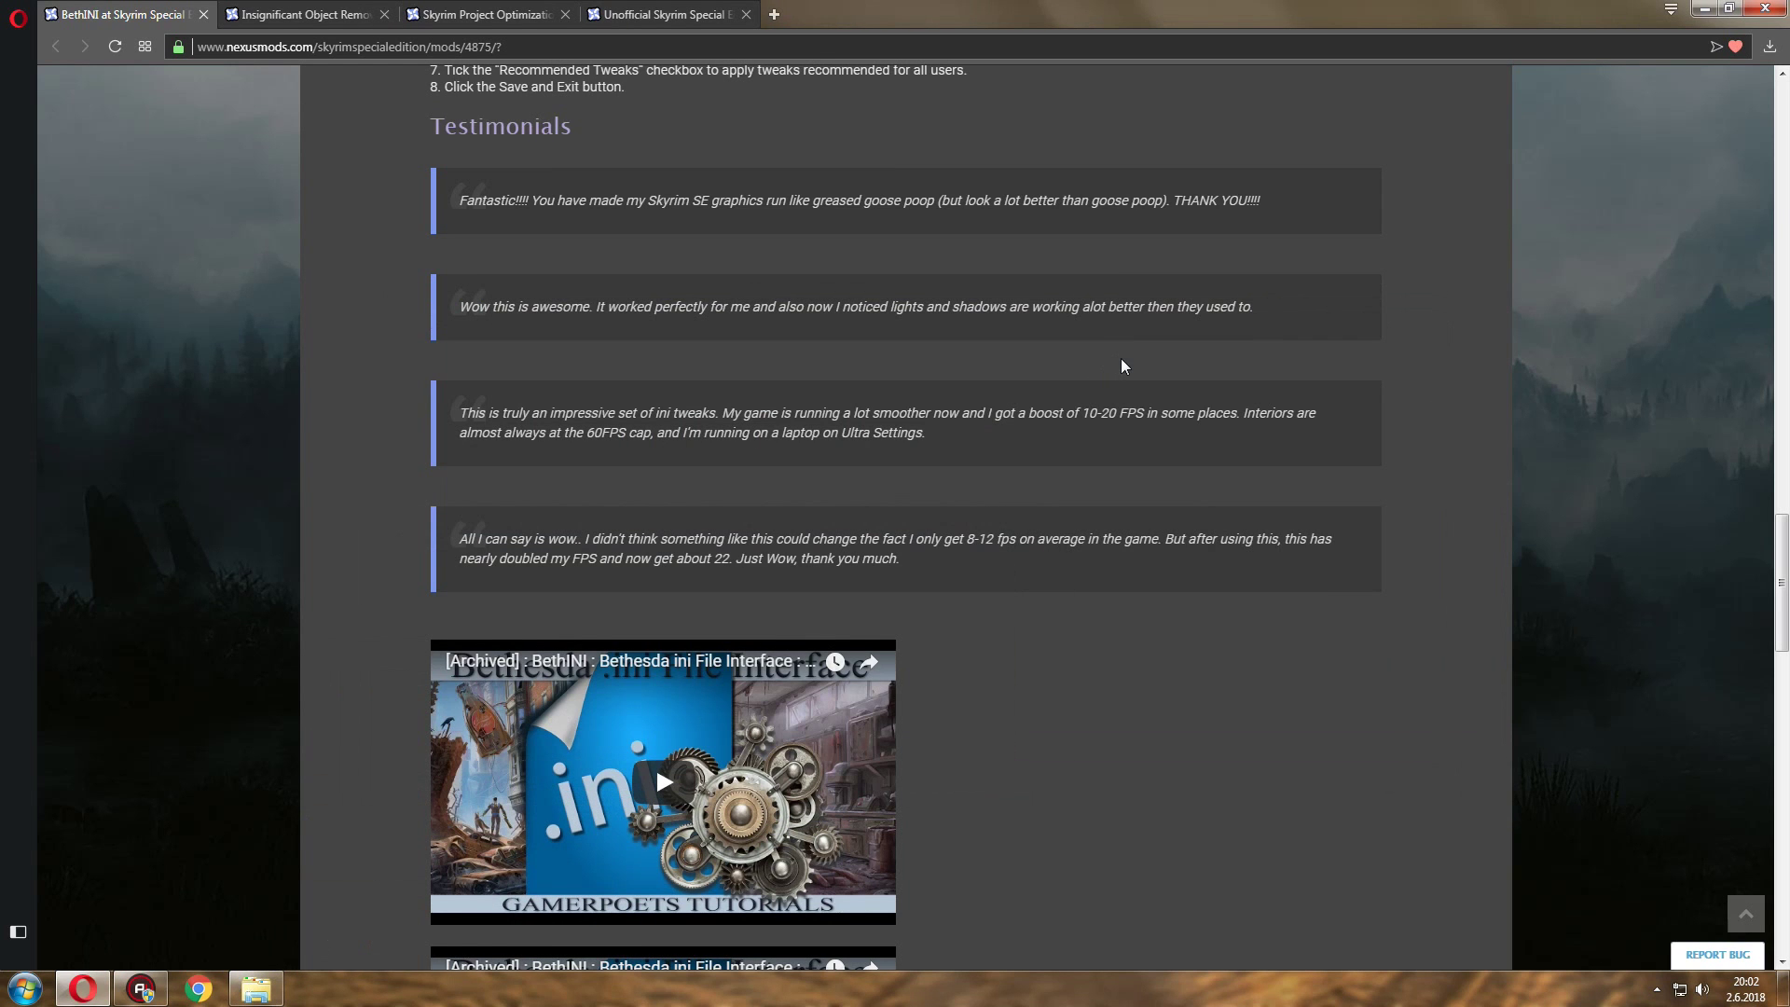